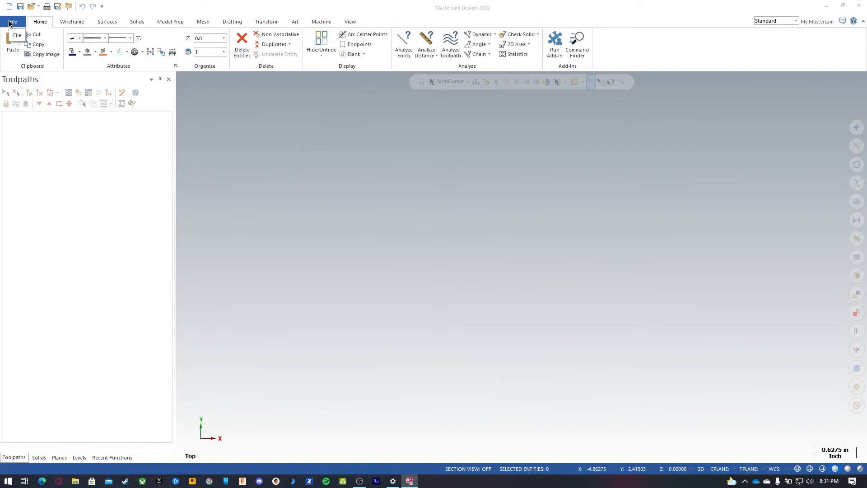
Step: Open the system configuration and select the inch startup configuration file
click(11, 22)
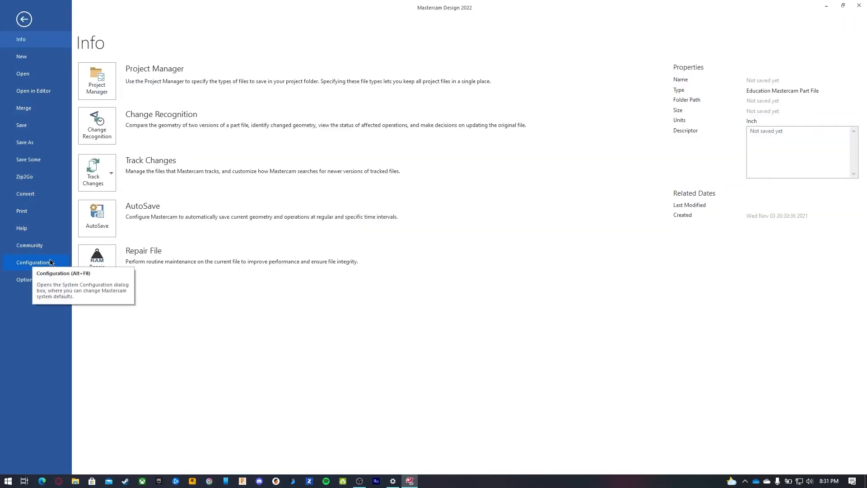
click(50, 262)
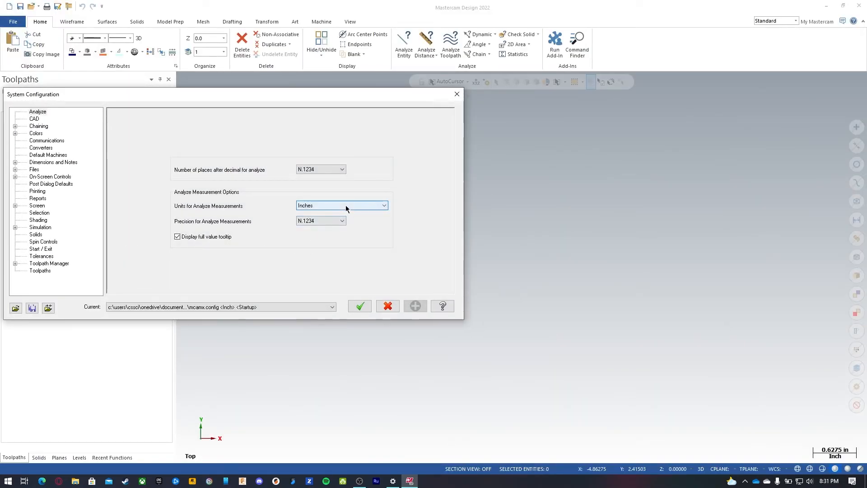
click(273, 307)
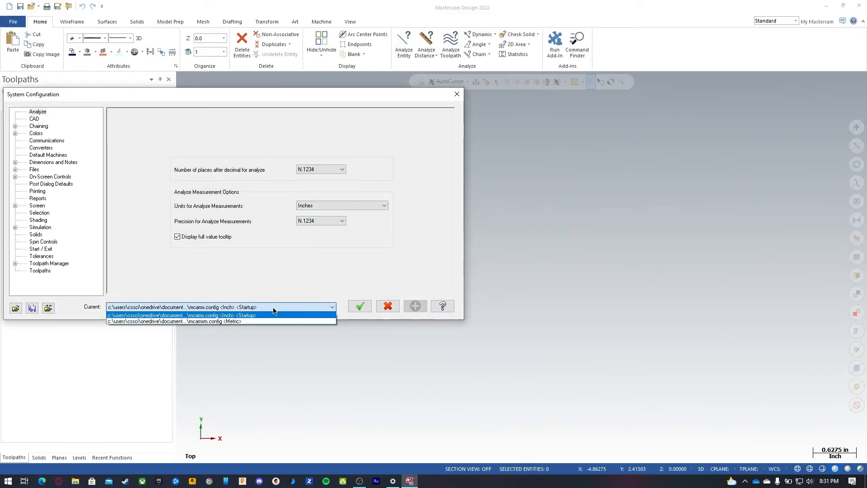
click(249, 318)
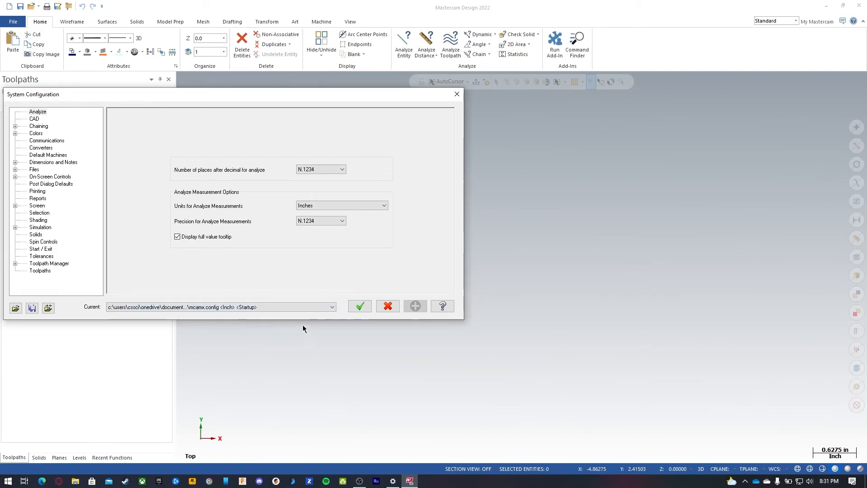
click(360, 307)
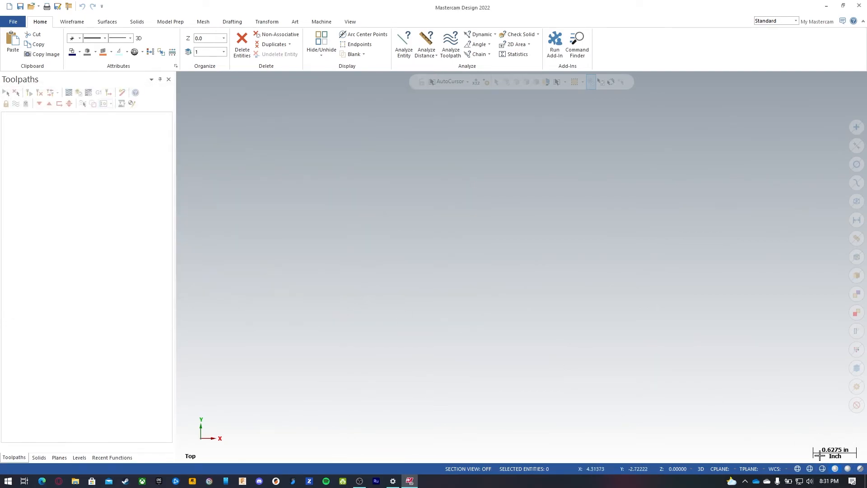
click(14, 22)
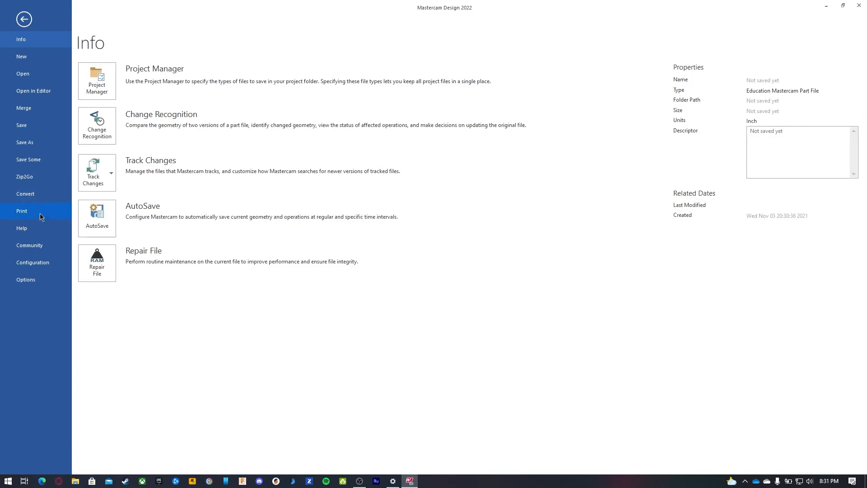
click(40, 244)
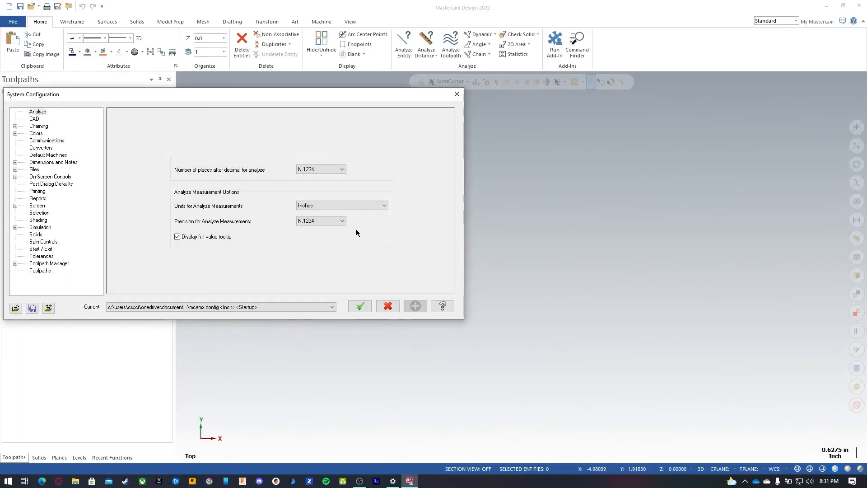
click(294, 307)
click(277, 322)
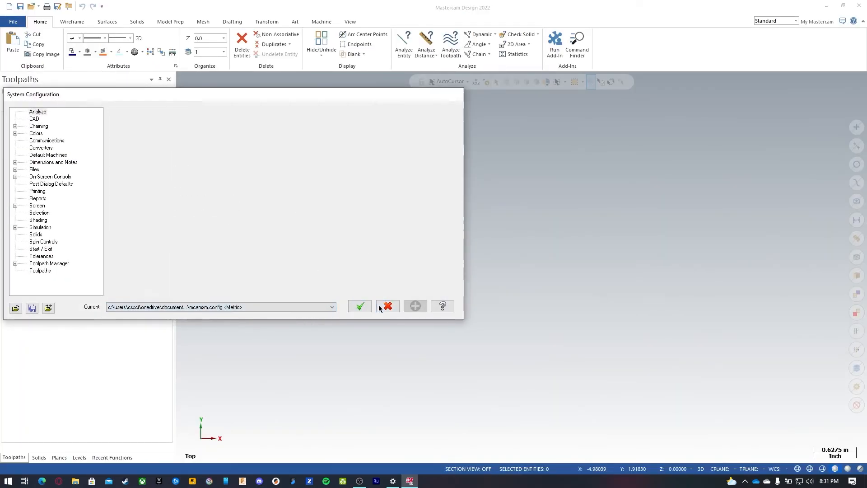
click(378, 306)
Step: Switch the system configuration to the metric configuration file
click(10, 22)
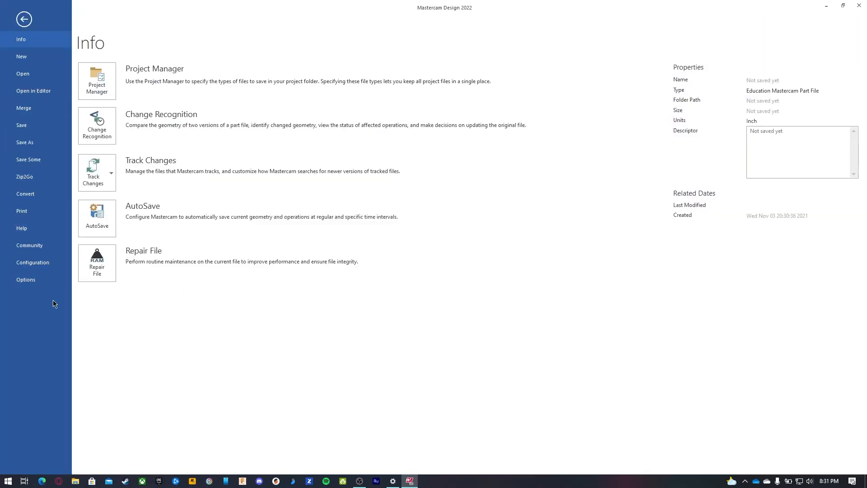
click(42, 262)
click(308, 307)
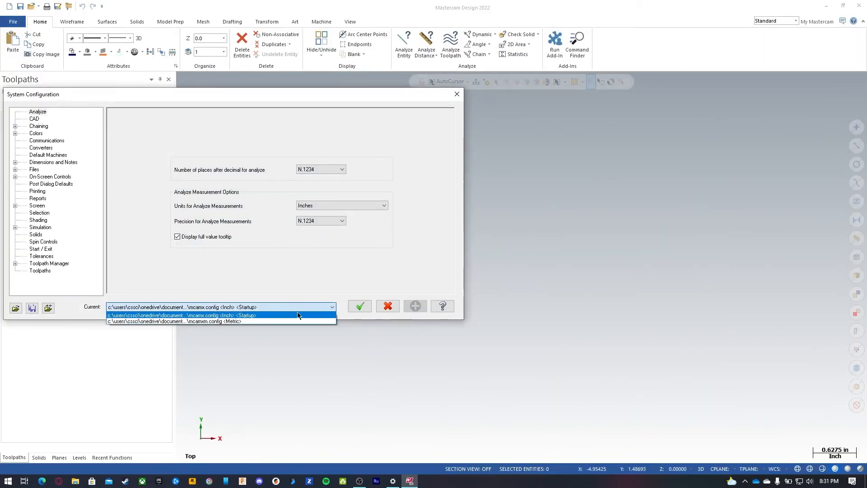
click(268, 321)
click(360, 307)
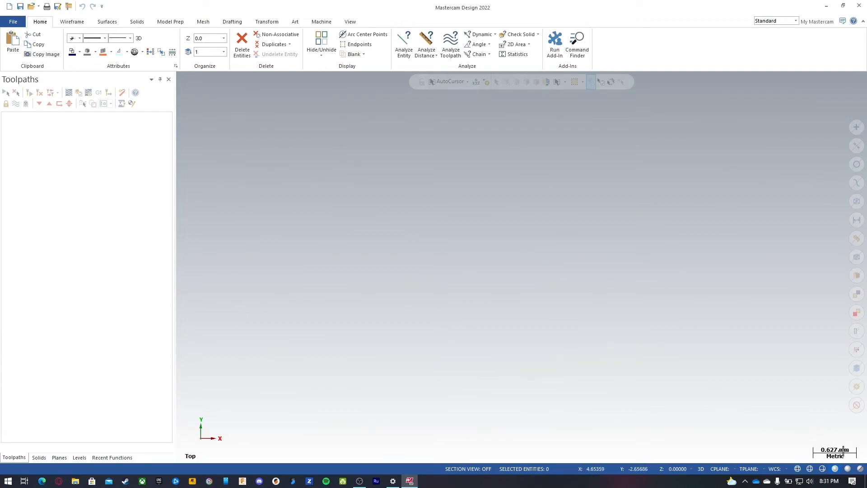
Step: Switch the system configuration back to the inch startup configuration file
click(322, 22)
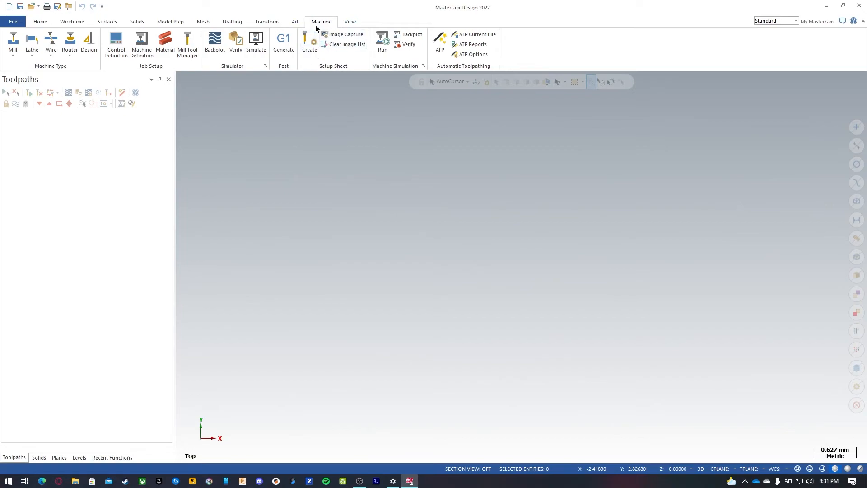
click(19, 22)
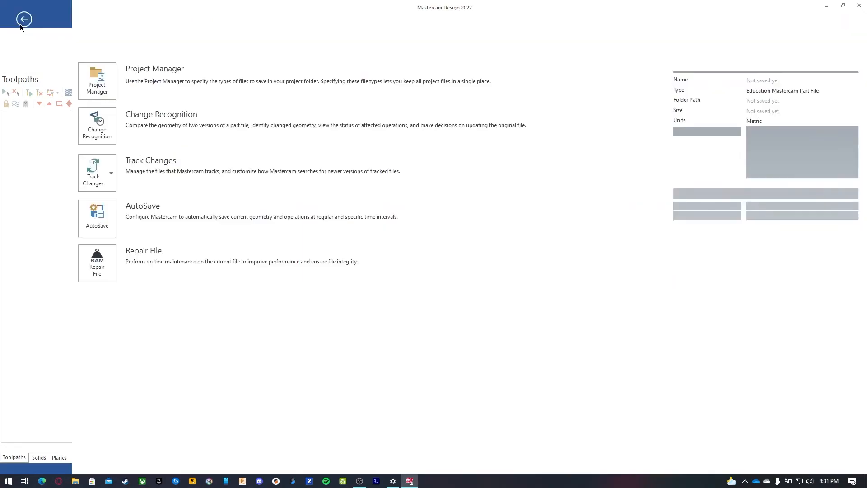
click(45, 263)
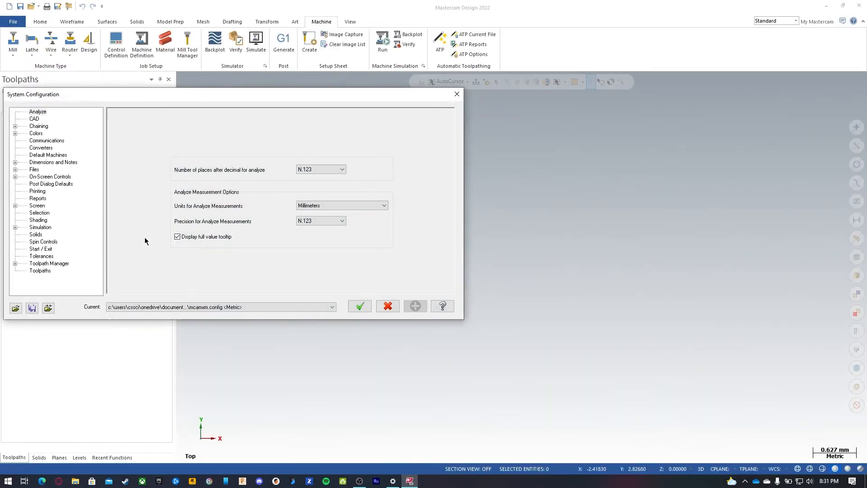
click(244, 307)
click(312, 320)
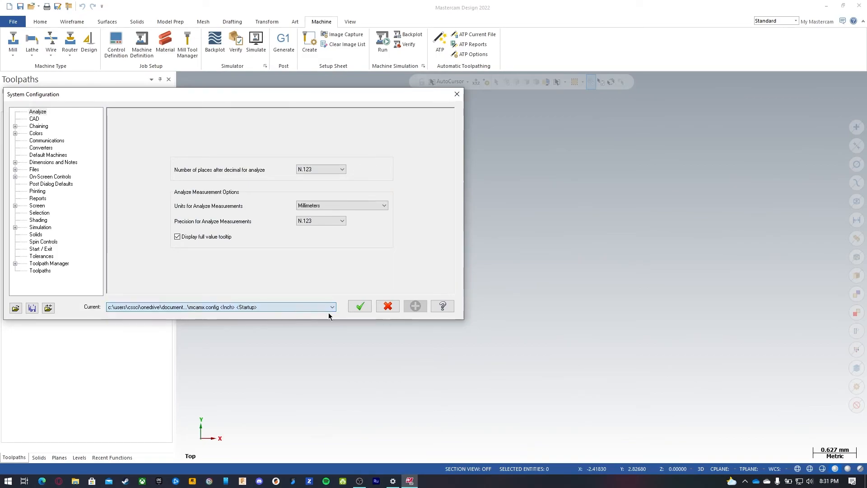
click(360, 306)
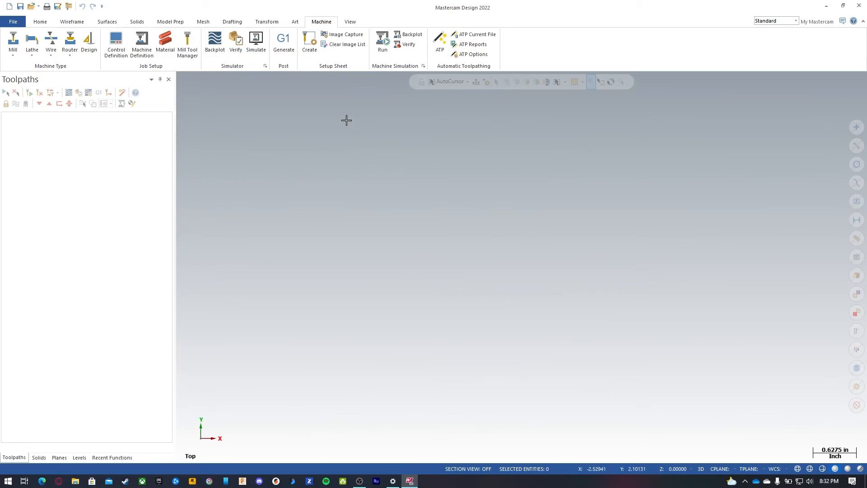
Step: Select the default Mill machine and open the machine group's tool settings properties
click(13, 49)
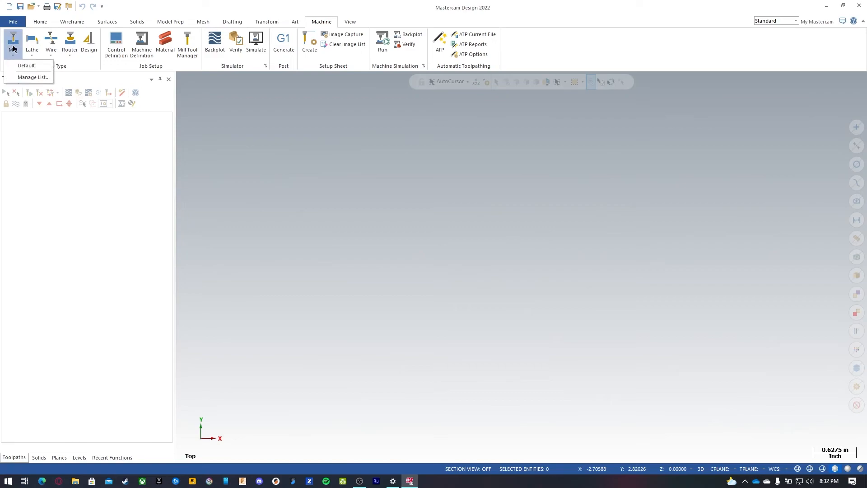
click(34, 65)
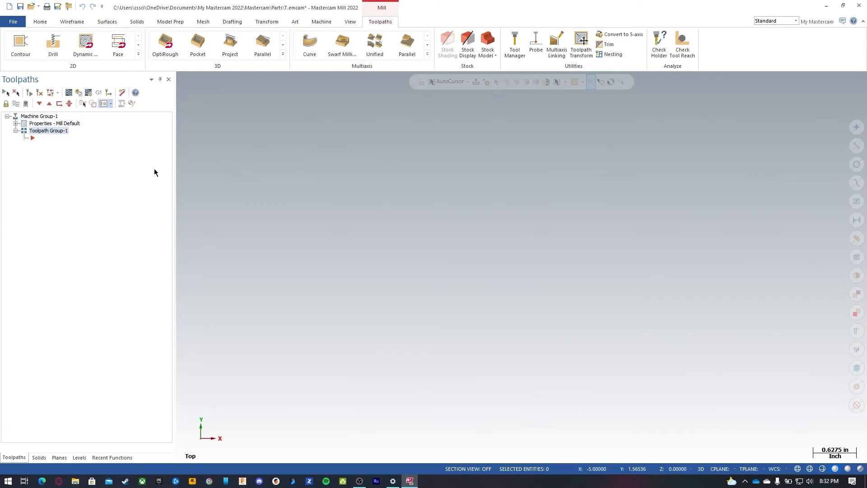
click(15, 123)
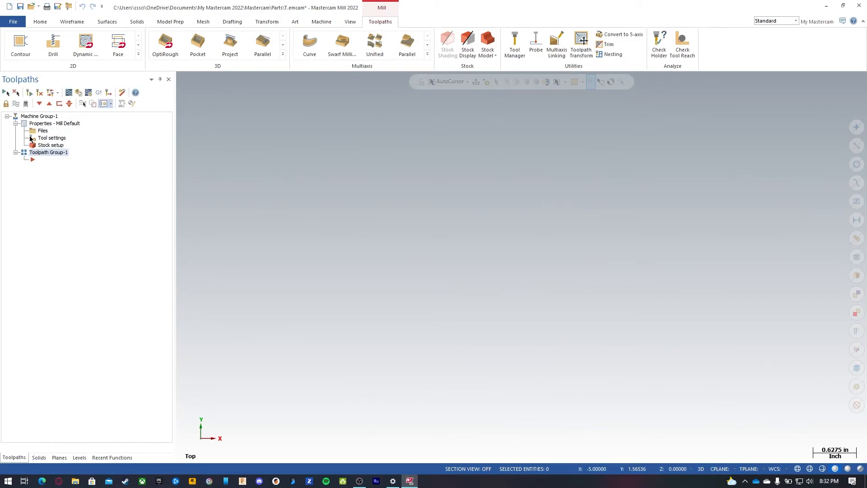
click(49, 138)
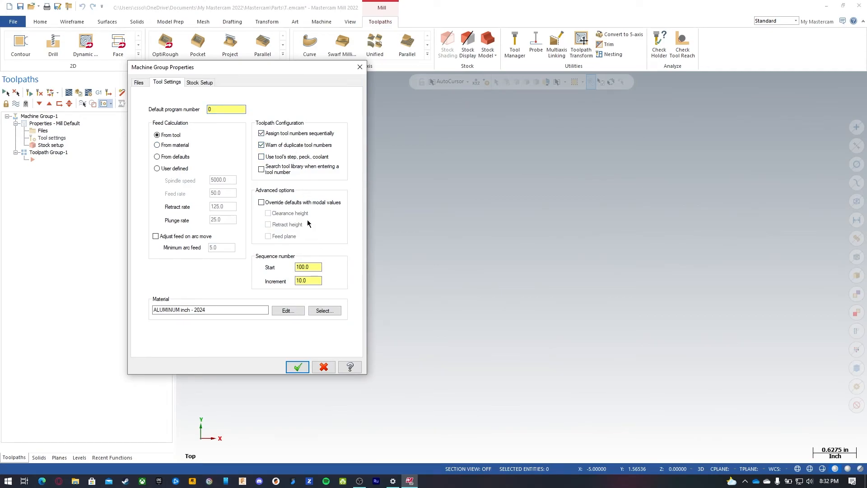
Step: Define a rectangular stock in Stock Setup with its size set to 3 and adjust the origin Z value
click(193, 83)
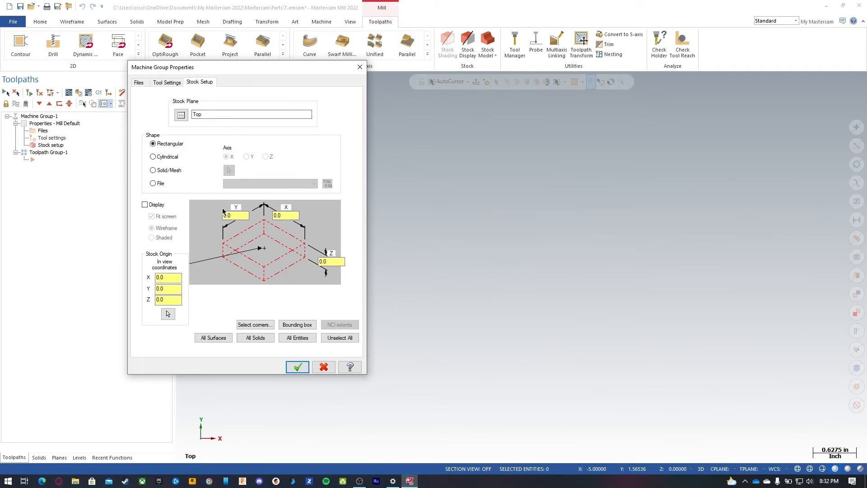
double_click(232, 216)
double_click(285, 216)
text(3)
double_click(168, 300)
click(297, 367)
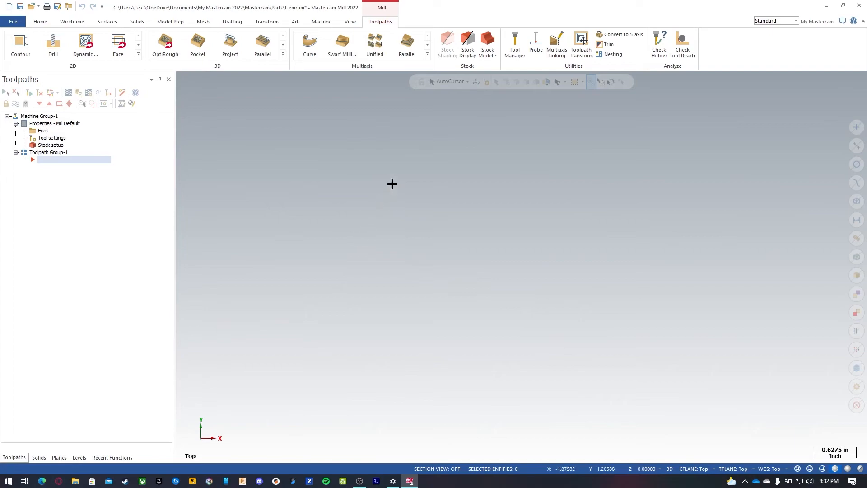
Step: Turn on the stock display in the graphics window, toggling stock shading on and off
click(467, 41)
mouse_move(506, 149)
middle_down()
mouse_move(517, 161)
mouse_move(513, 112)
mouse_move(488, 91)
middle_up()
click(448, 45)
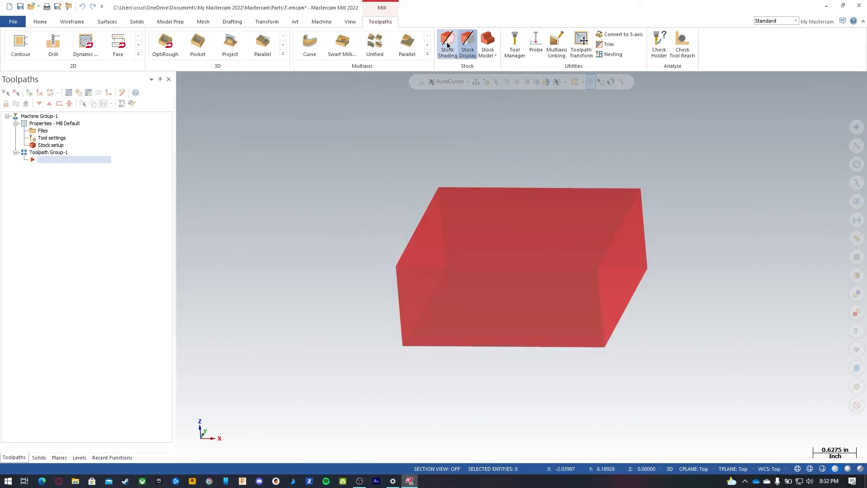
click(445, 46)
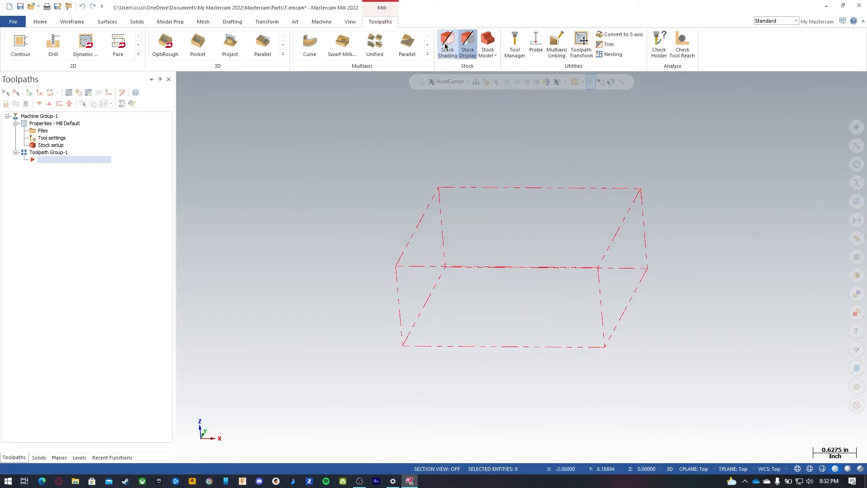
Step: Return the graphics view to the Top view
click(468, 43)
click(467, 42)
middle_drag(544, 161, 557, 219)
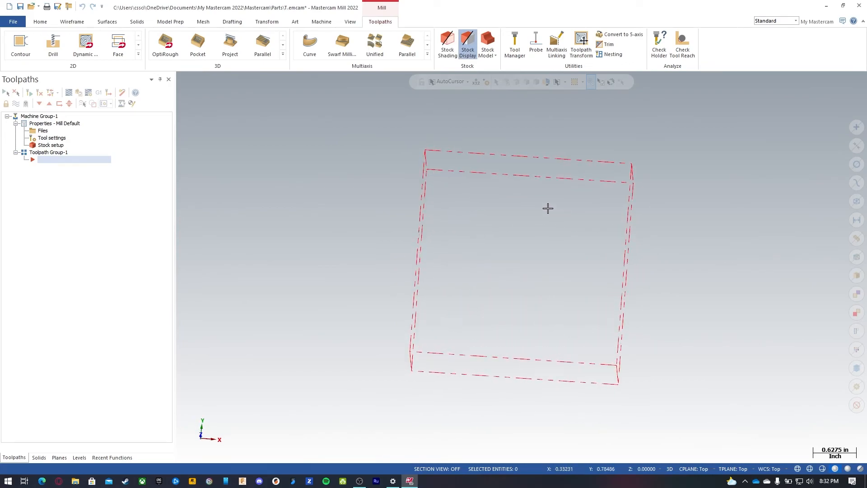
right_click(433, 180)
click(464, 227)
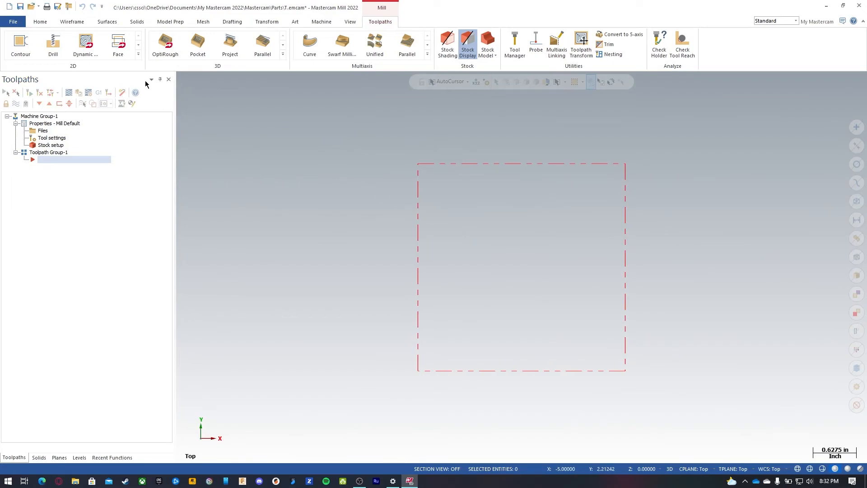
Step: Draw a 2.5 by 2.5 rectangle anchored at its center on the origin
click(68, 22)
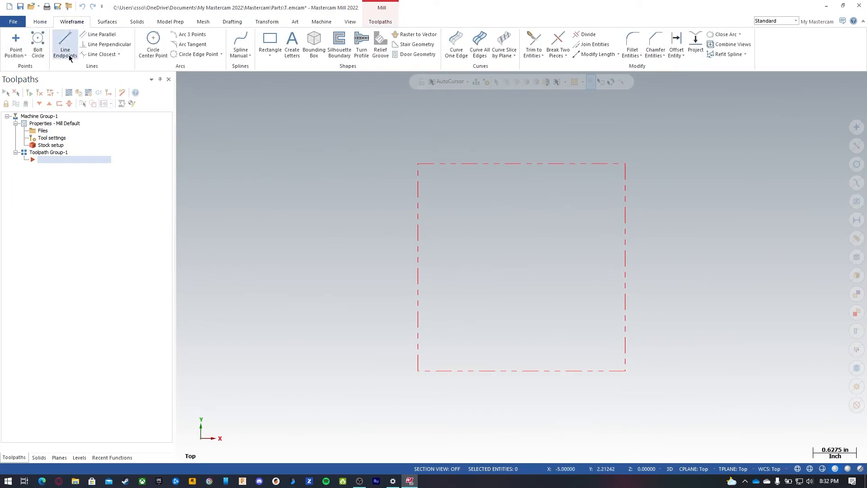
click(267, 43)
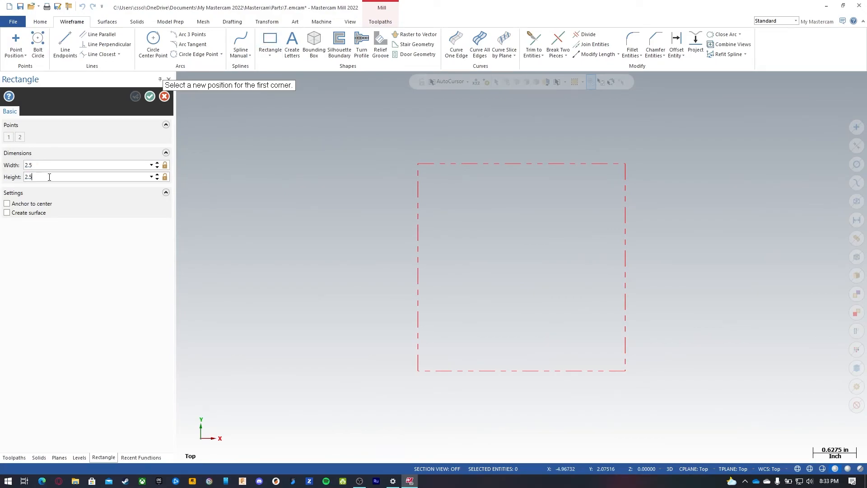
click(34, 205)
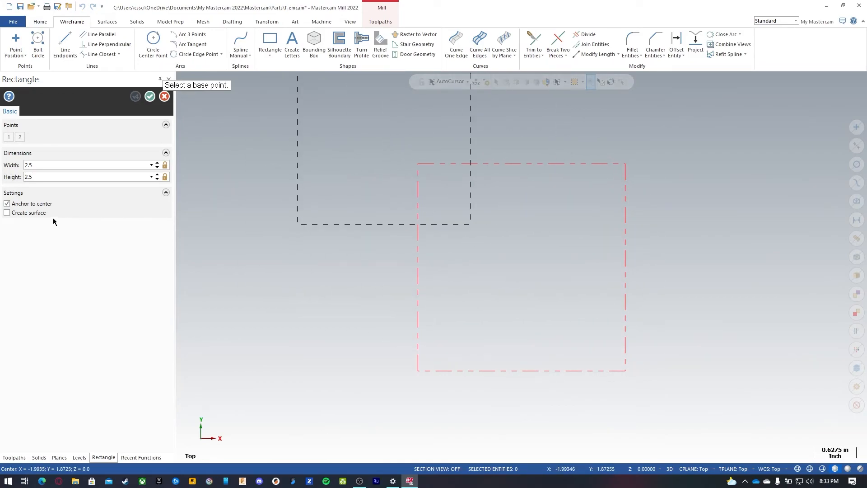
click(31, 204)
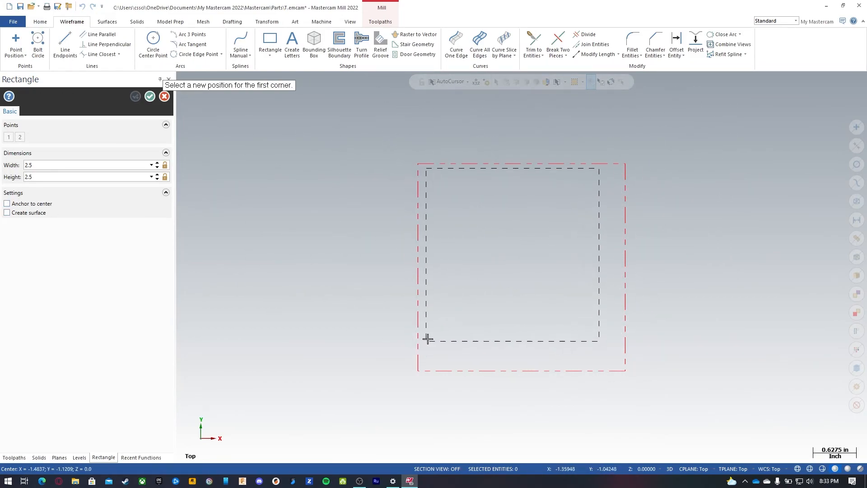
click(32, 204)
click(467, 81)
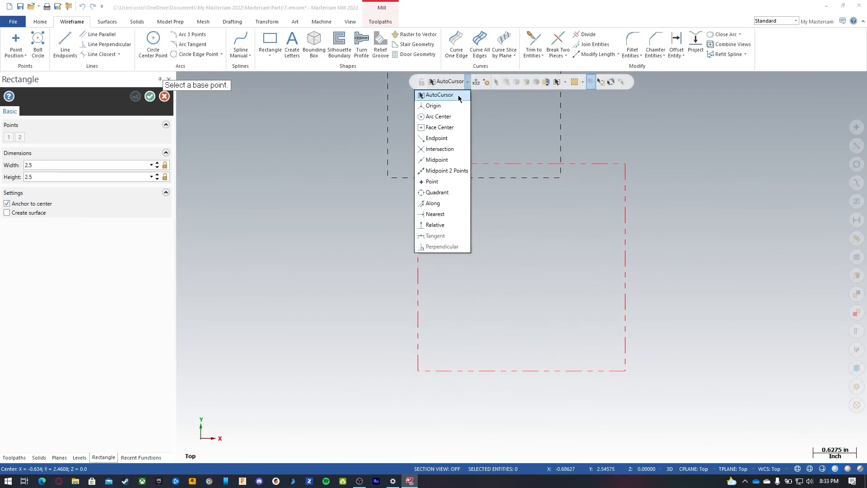
click(445, 106)
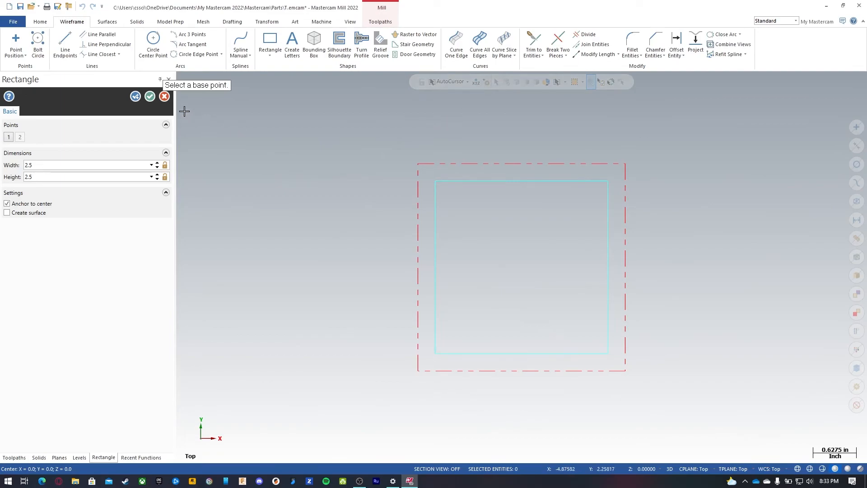
click(150, 97)
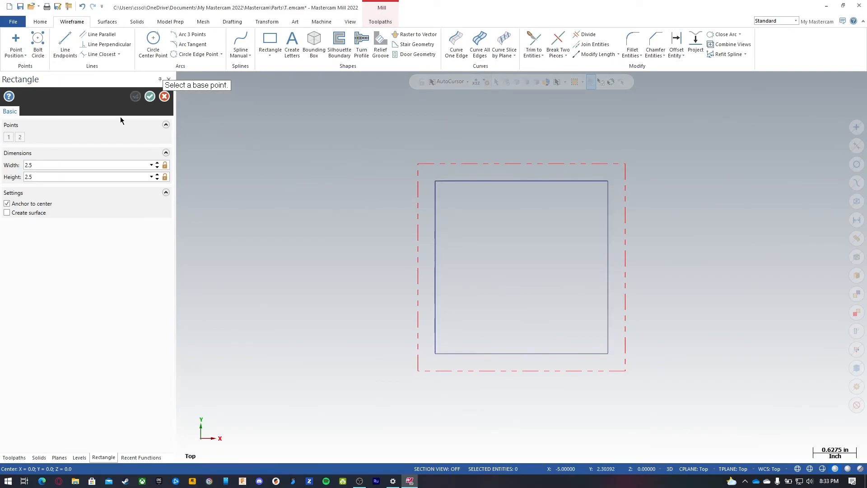
Step: Draw a 2.0 by 2.0 rectangle anchored at its center on the origin
click(60, 166)
click(63, 177)
text(2.0)
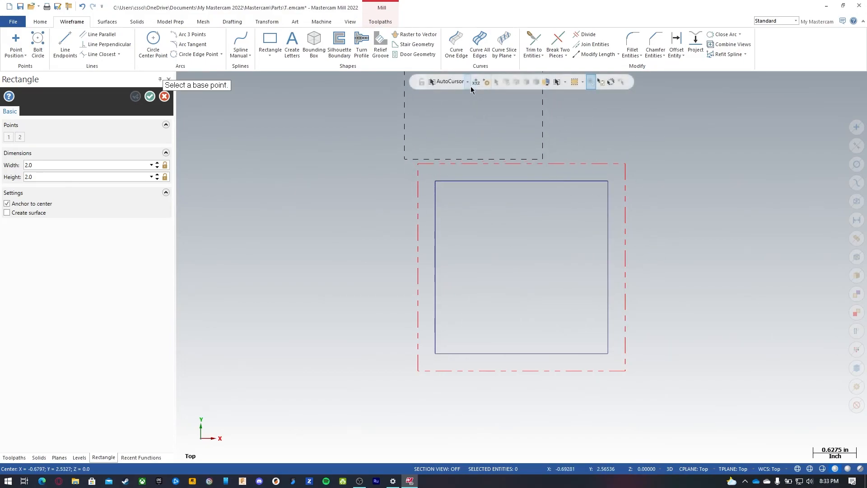
click(449, 81)
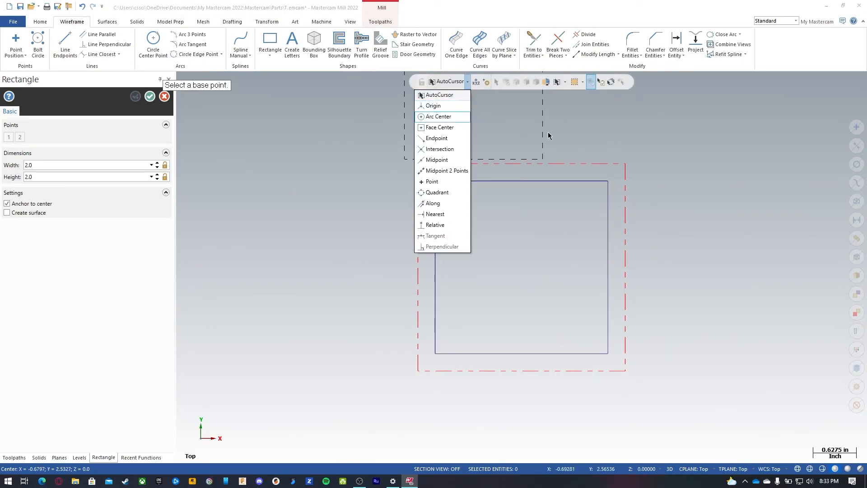
click(451, 82)
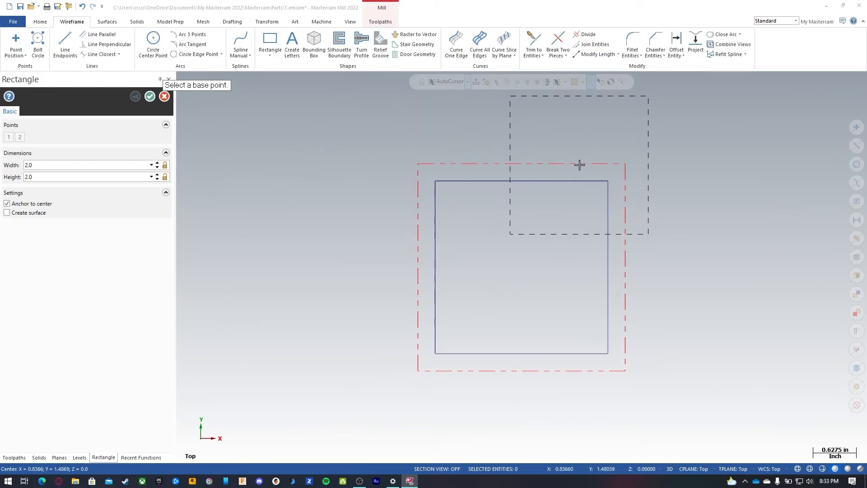
click(468, 81)
click(449, 106)
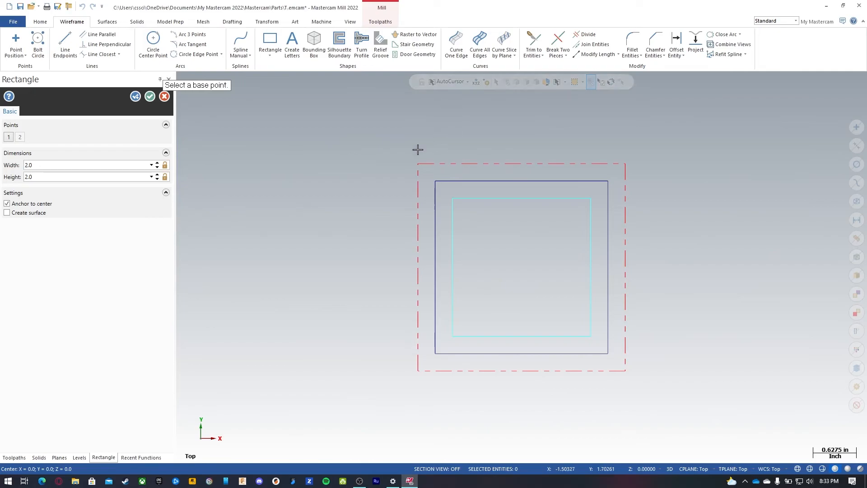
click(149, 96)
Step: Place 0.25-diameter circles centered on three corners of the 2 by 2 rectangle
click(166, 50)
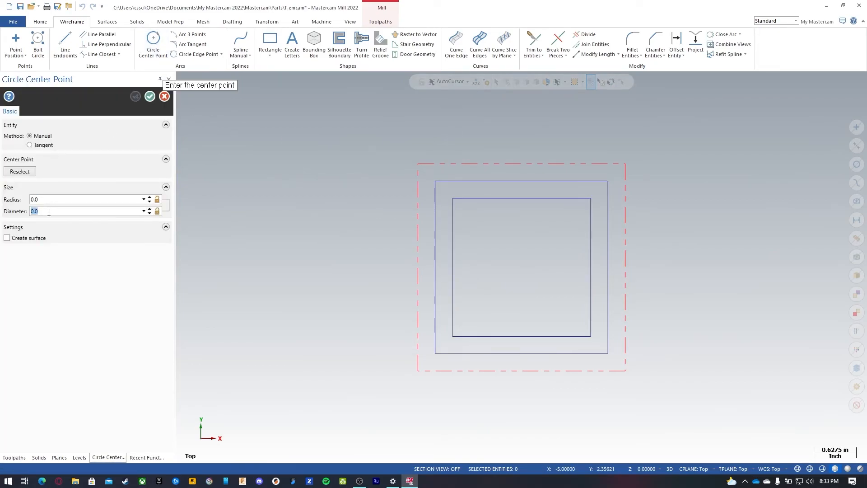
text(0.25)
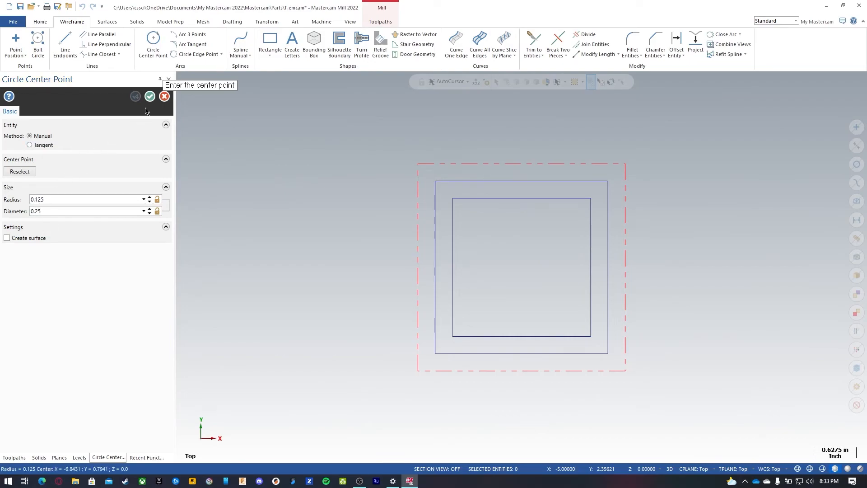
click(157, 211)
click(454, 198)
click(591, 199)
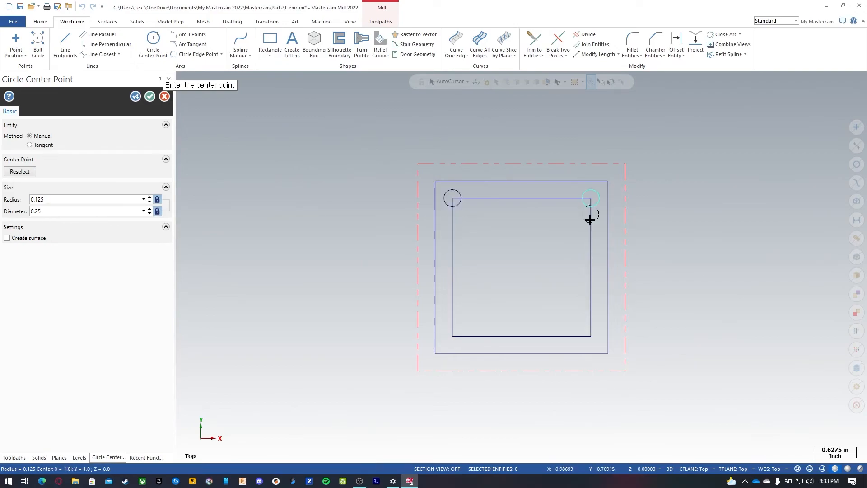
click(590, 336)
Step: Add a fourth 0.25-diameter circle at the lower-left corner of the 2 by 2 rectangle
click(157, 211)
click(453, 336)
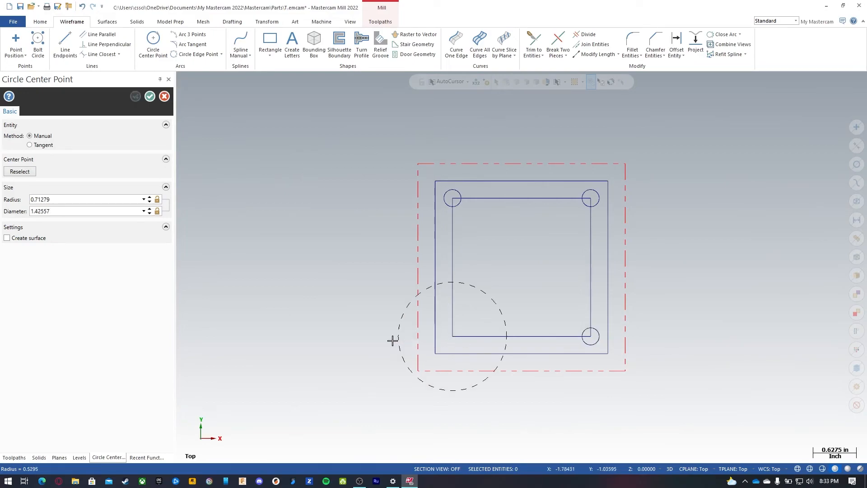
click(442, 333)
click(59, 211)
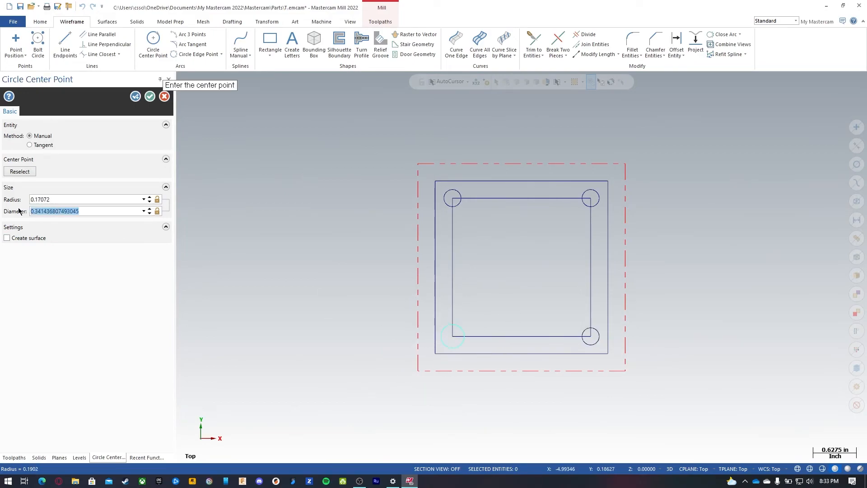
text(.25)
key(Return)
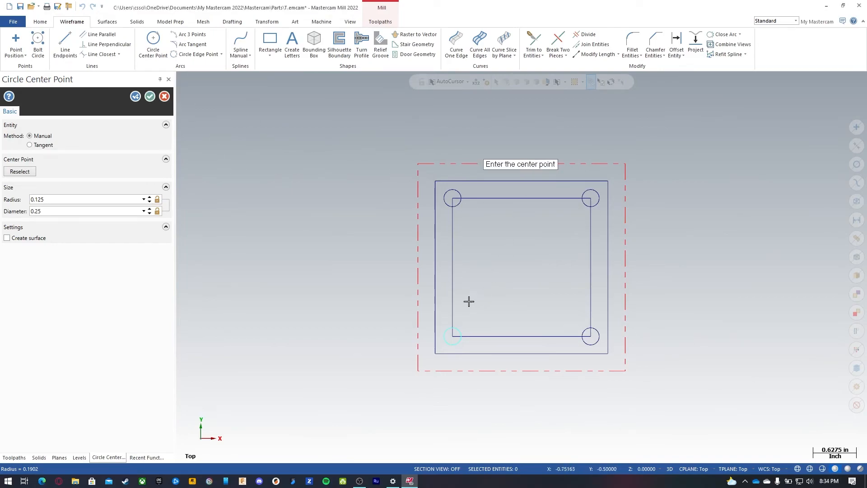
click(150, 97)
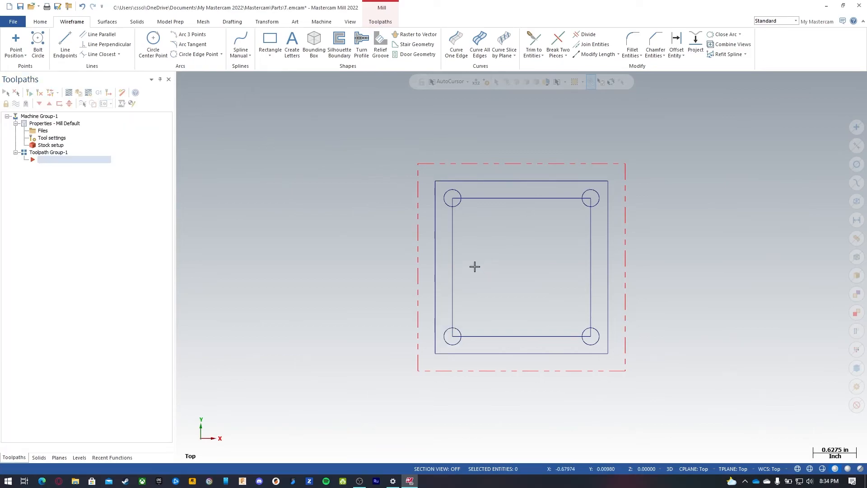
Step: Delete the 2 by 2 construction rectangle, leaving the four corner circles
double_click(506, 196)
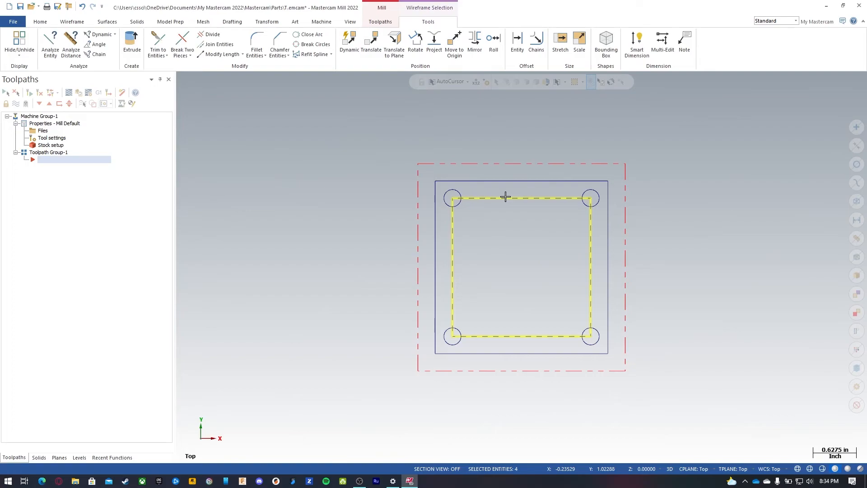
click(505, 196)
click(519, 197)
click(591, 247)
click(529, 341)
click(453, 277)
click(701, 270)
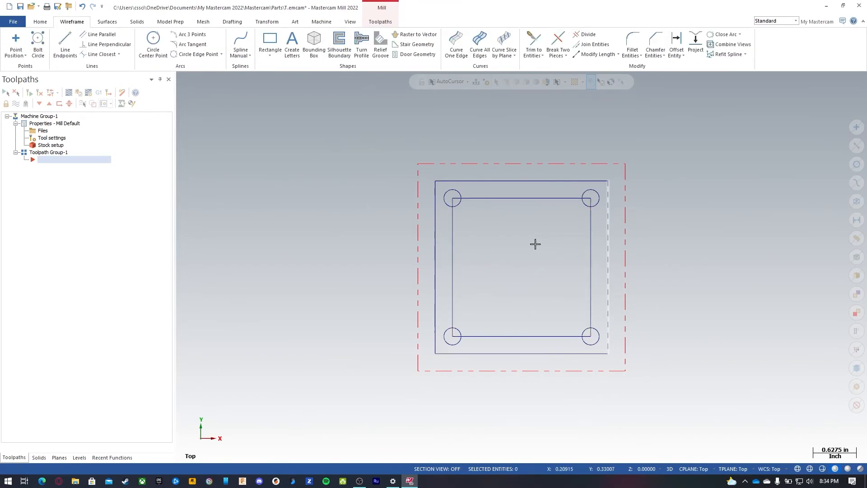
click(452, 253)
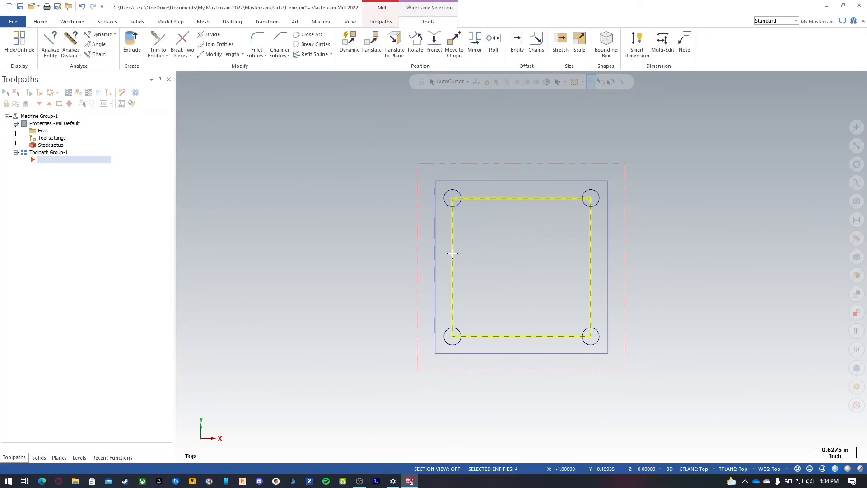
click(704, 260)
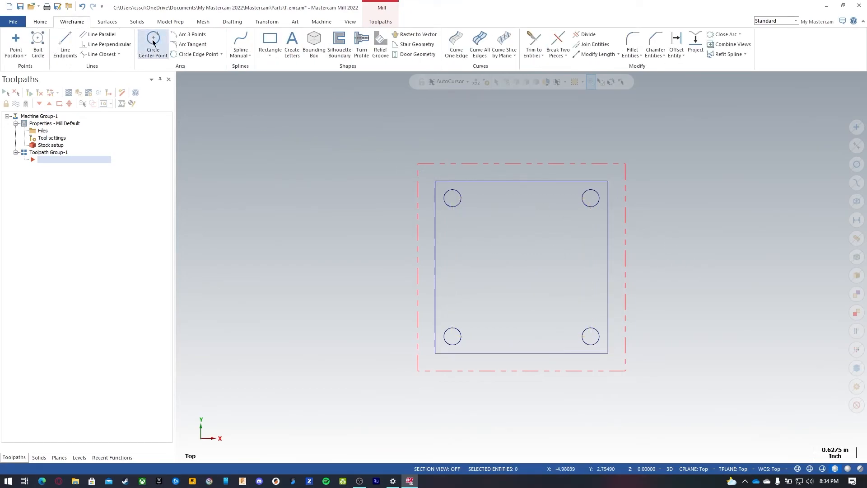
Step: Draw a 2.0-diameter circle centered at the origin
click(153, 41)
key(Return)
key(o)
click(135, 96)
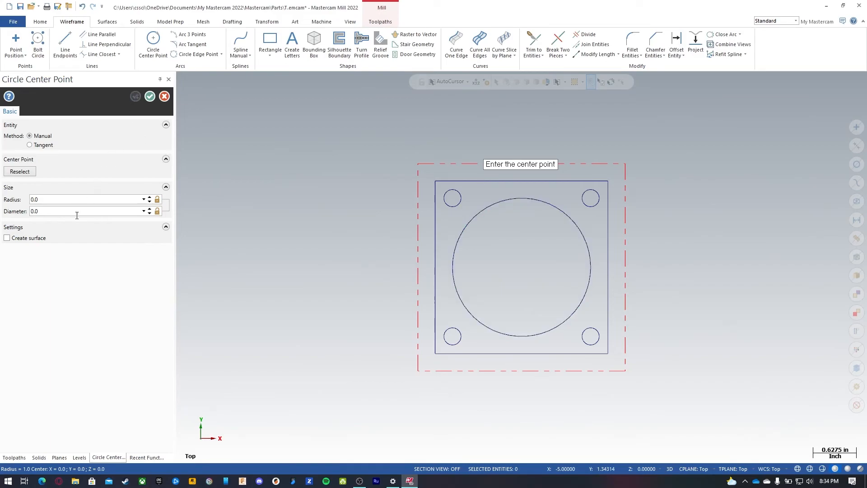
Step: Draw a 0.75-diameter circle centered at the origin
text(5)
key(Return)
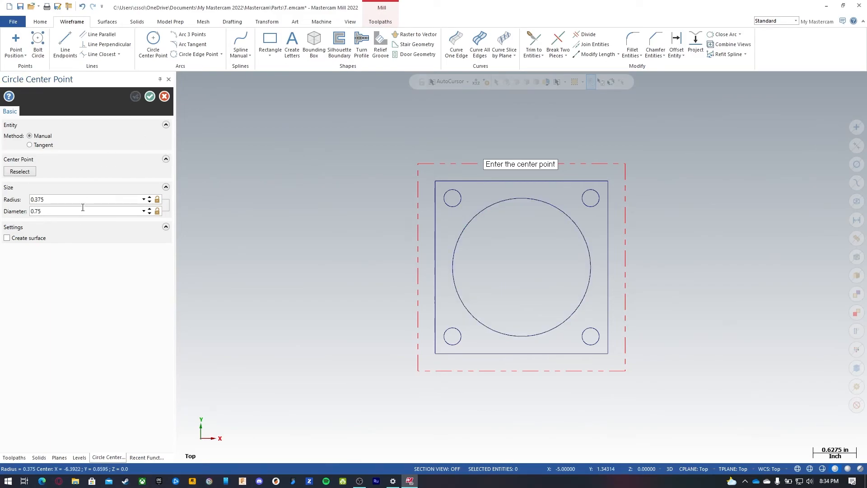
key(o)
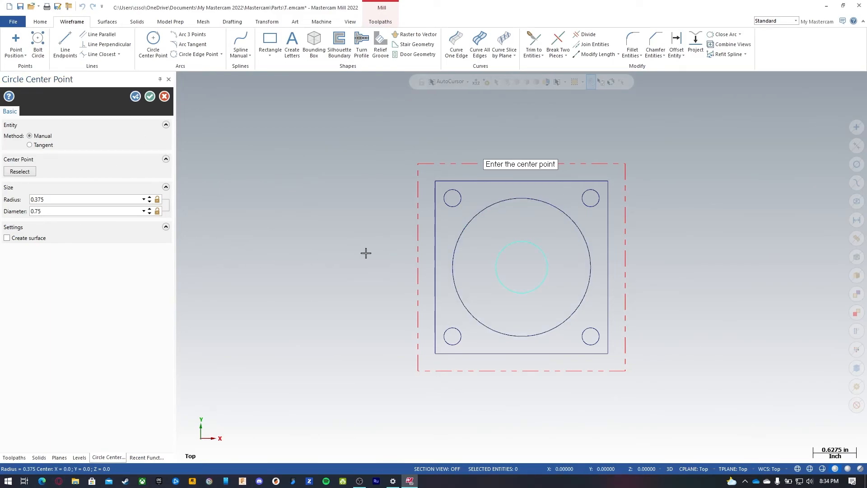
click(151, 96)
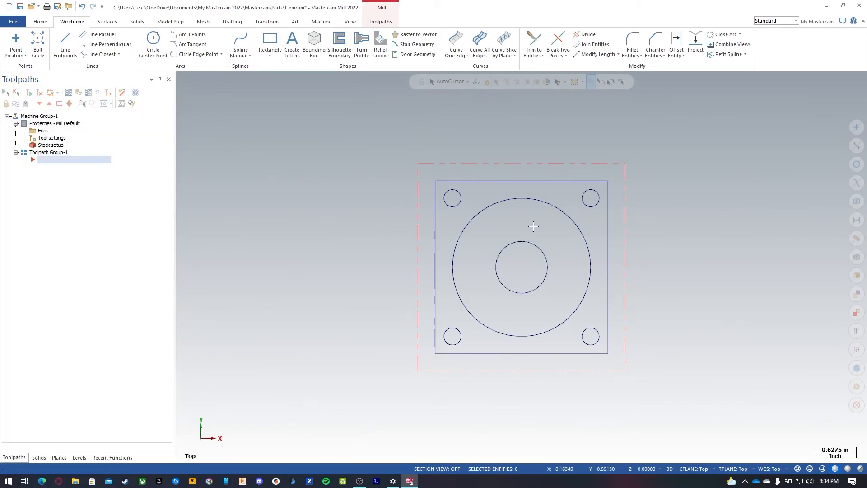
Step: Chamfer the two right-hand corners of the 2.5 square by 0.25 with Chamfer Entities
click(660, 56)
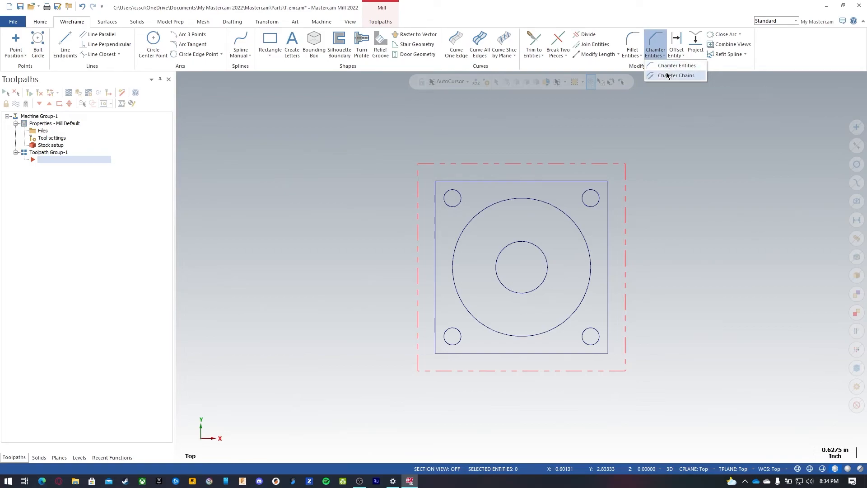
click(668, 66)
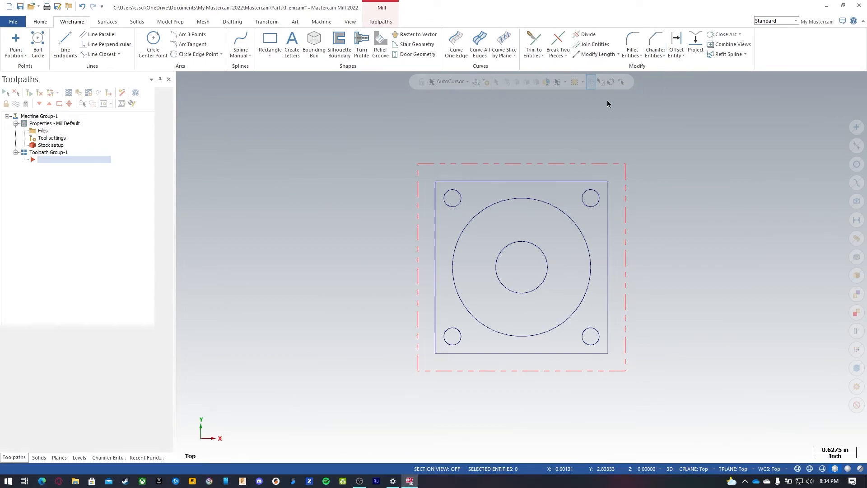
click(558, 181)
click(608, 209)
click(609, 335)
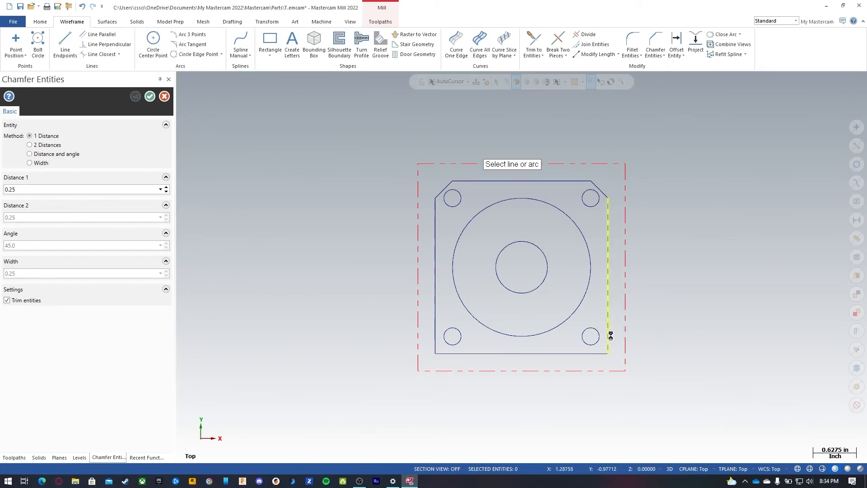
click(572, 355)
key(Return)
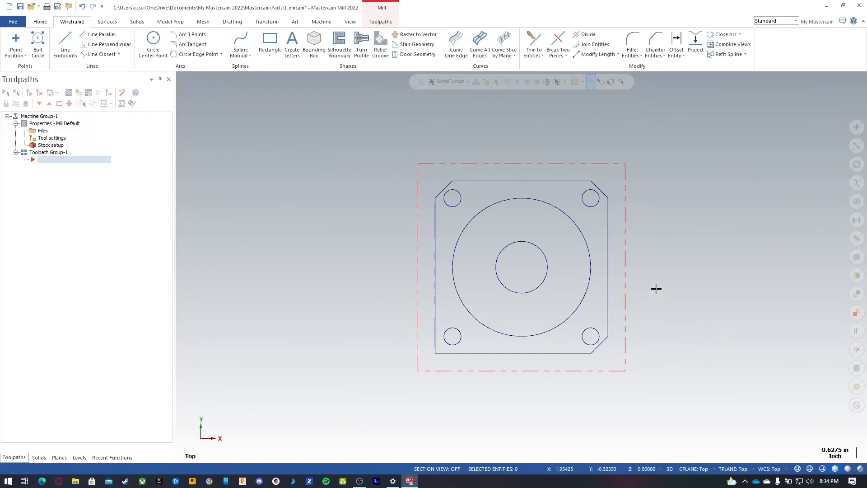
Step: Undo the corner chamfers
key(ctrl+z)
key(ctrl+z)
key(ctrl+z)
key(ctrl+z)
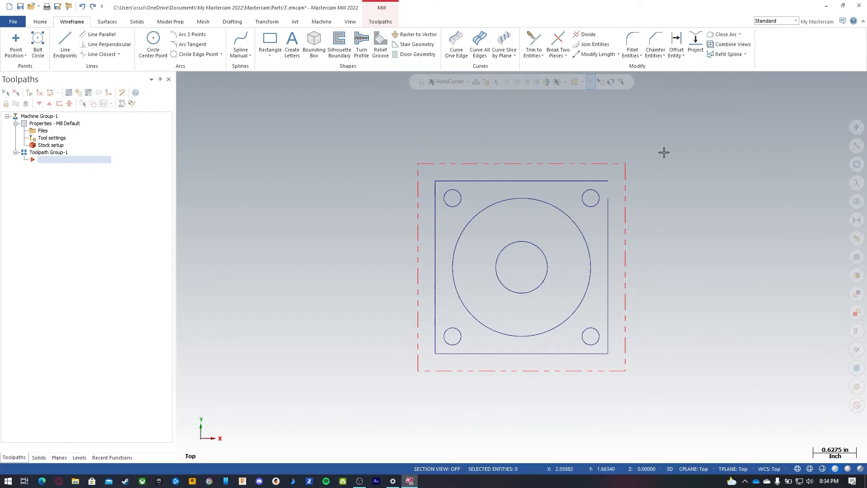
key(ctrl+z)
key(ctrl+z)
key(ctrl+z)
key(ctrl+y)
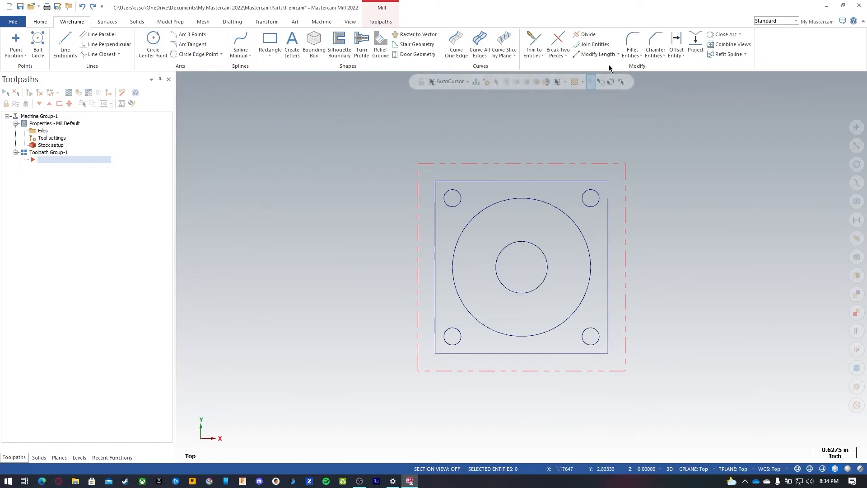
Step: Chamfer all four corners of the 2.5 square by 0.25 using Chamfer Chains
click(533, 39)
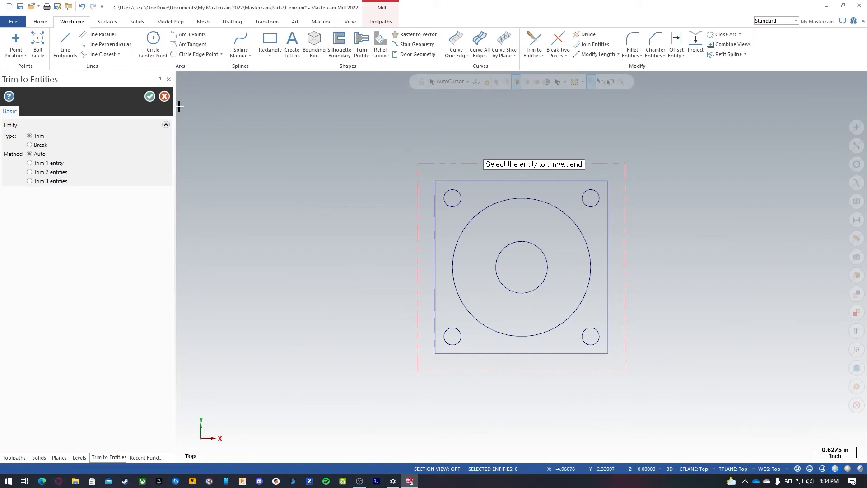
click(149, 96)
click(655, 53)
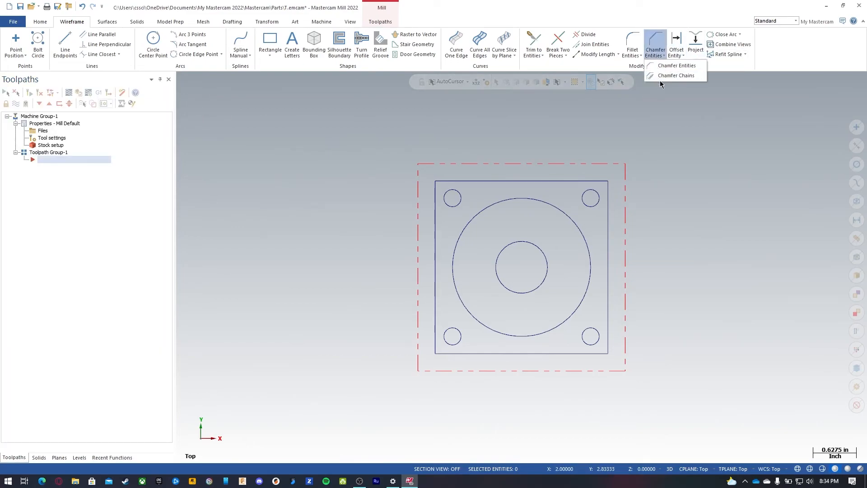
click(676, 75)
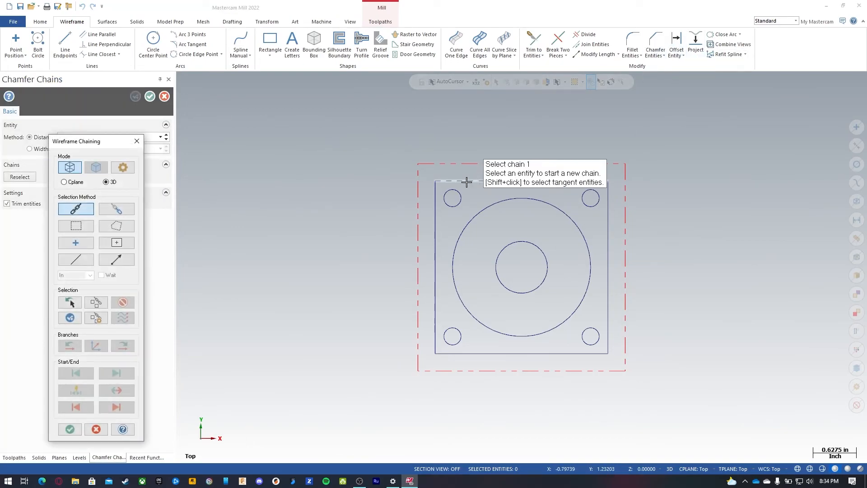
click(482, 181)
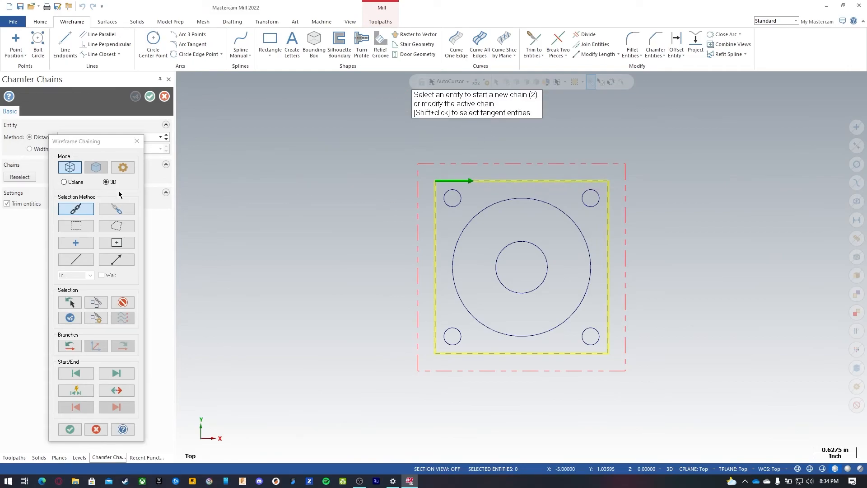
click(72, 426)
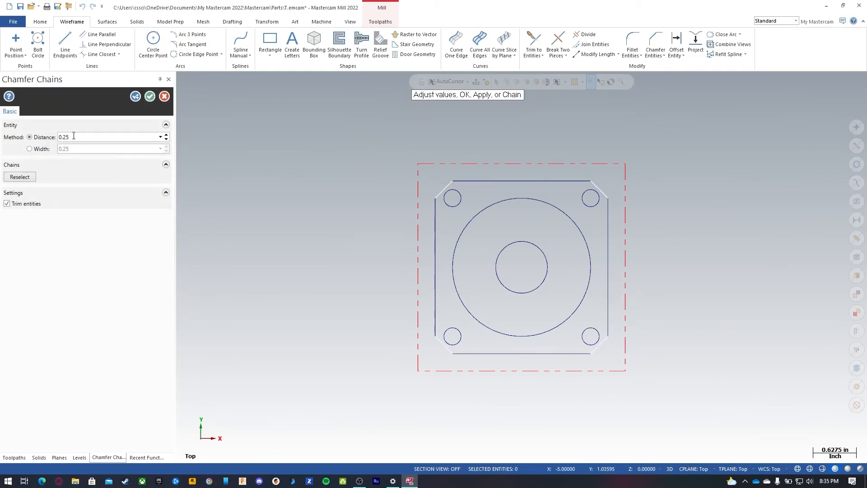
click(149, 98)
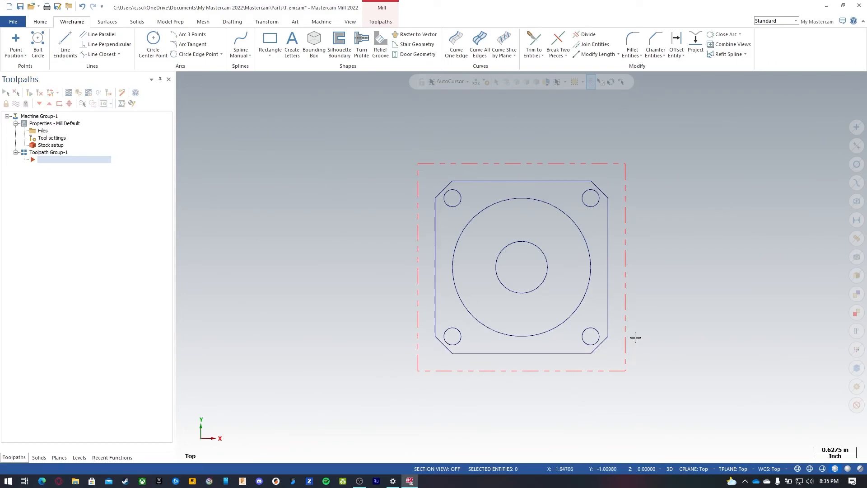
Step: Set the stock origin Z to 0.25 in Stock Setup
middle_drag(660, 246, 651, 150)
click(51, 145)
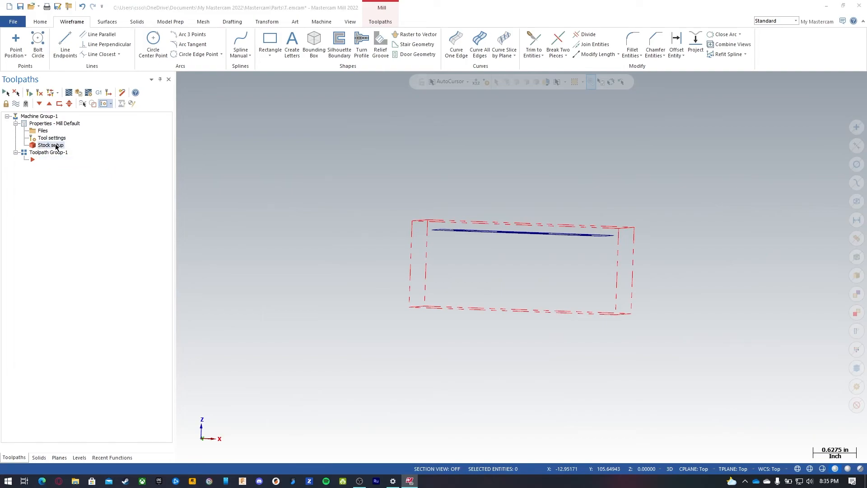
double_click(165, 299)
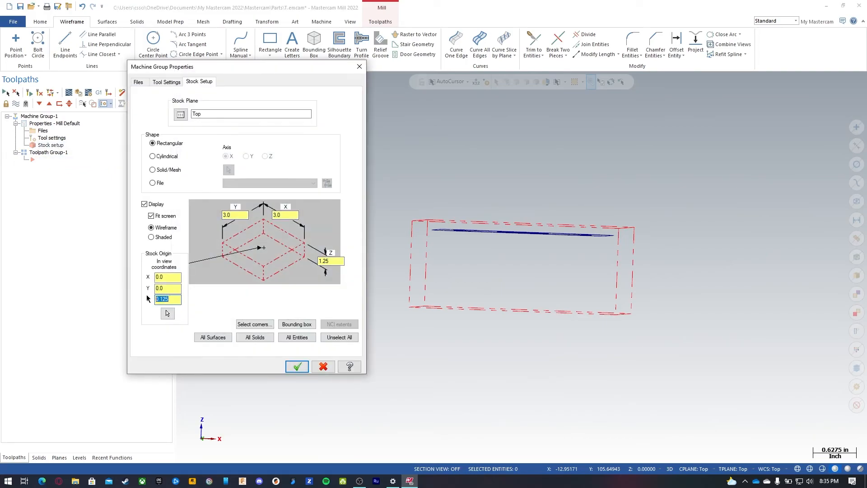
click(296, 366)
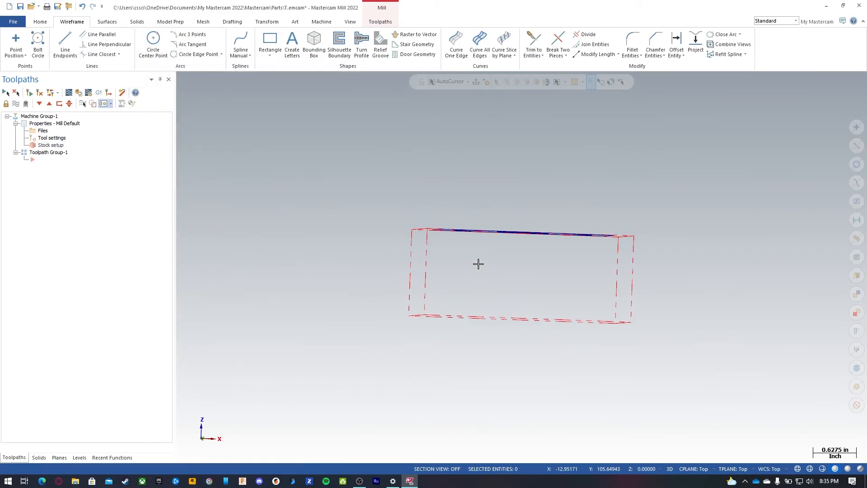
Step: Set the stock origin Z to 0.125 in Stock Setup
click(47, 145)
double_click(167, 299)
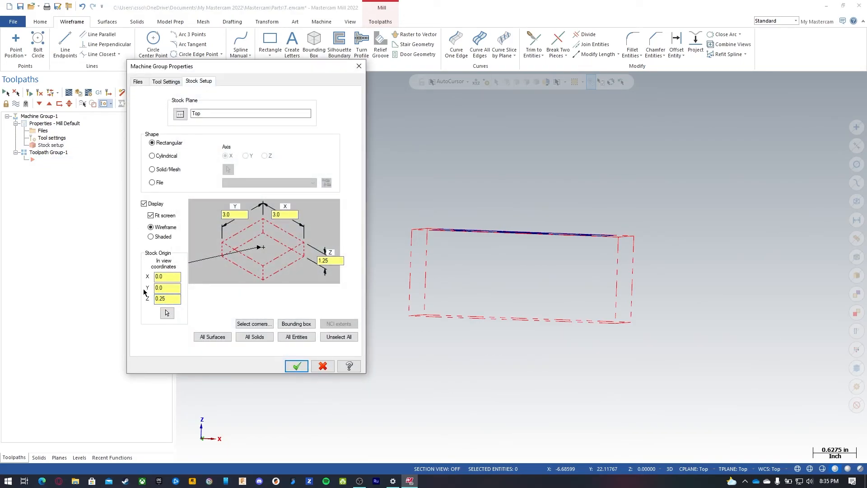
click(297, 366)
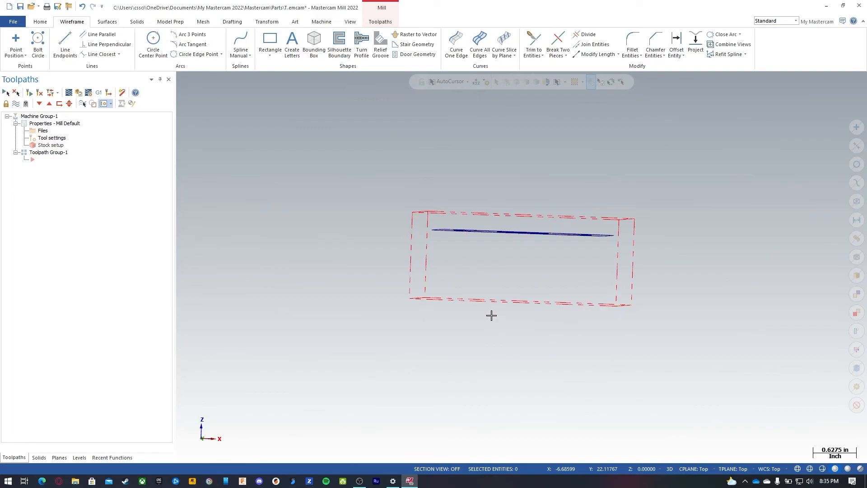
click(50, 145)
drag(180, 299, 125, 300)
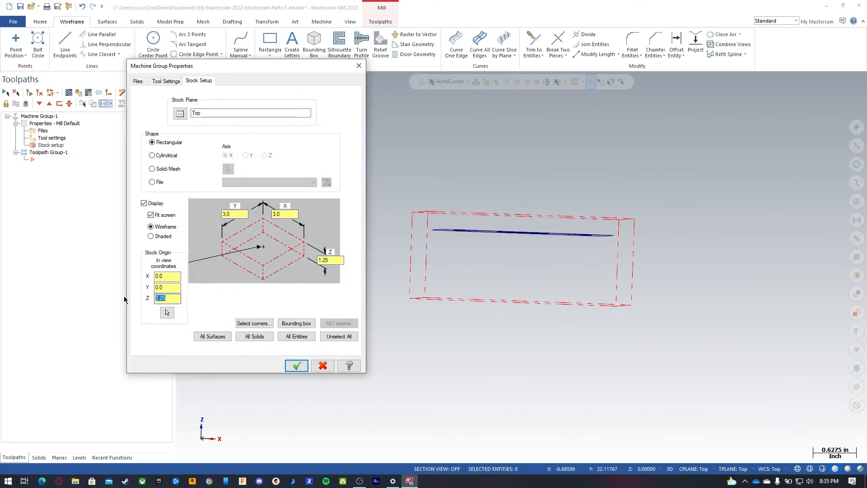
text(0.125)
click(293, 365)
Step: Start a Face toolpath in Top view, accepting the job setup stock as its boundary
middle_drag(421, 182, 402, 223)
right_click(402, 223)
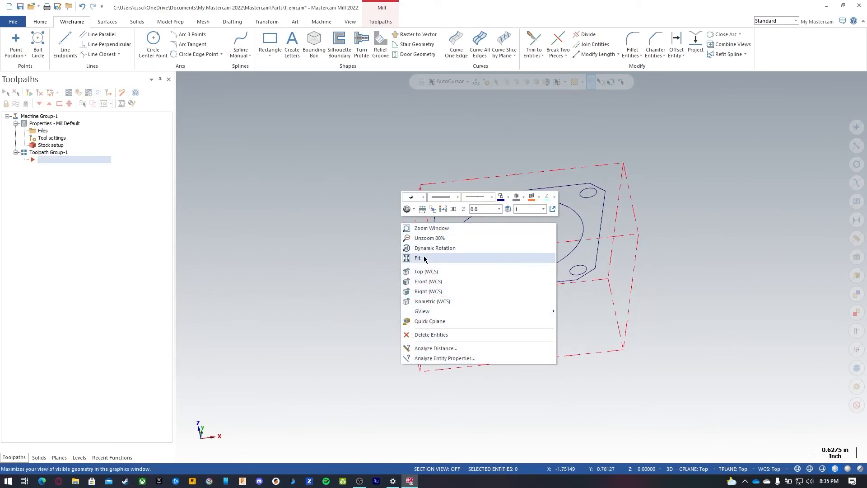
click(425, 271)
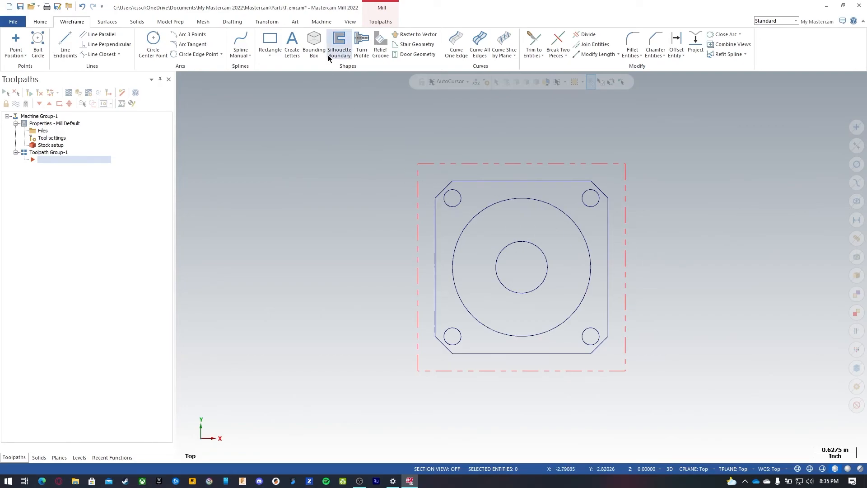
click(383, 24)
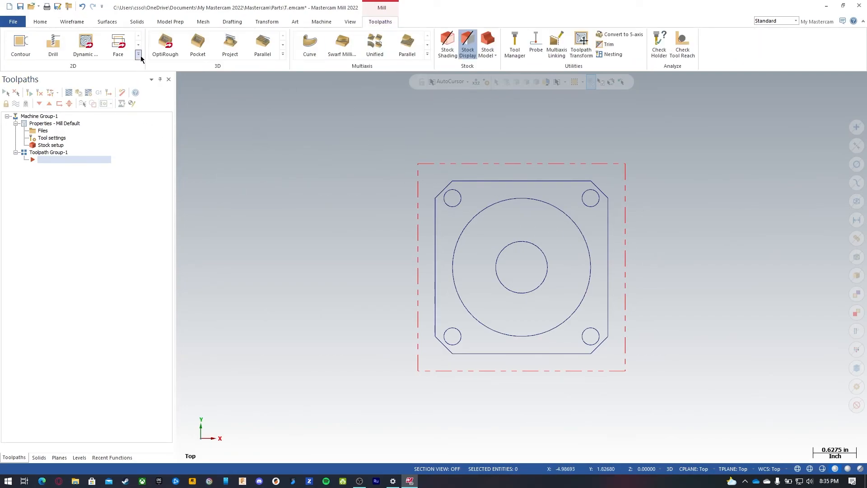
click(120, 44)
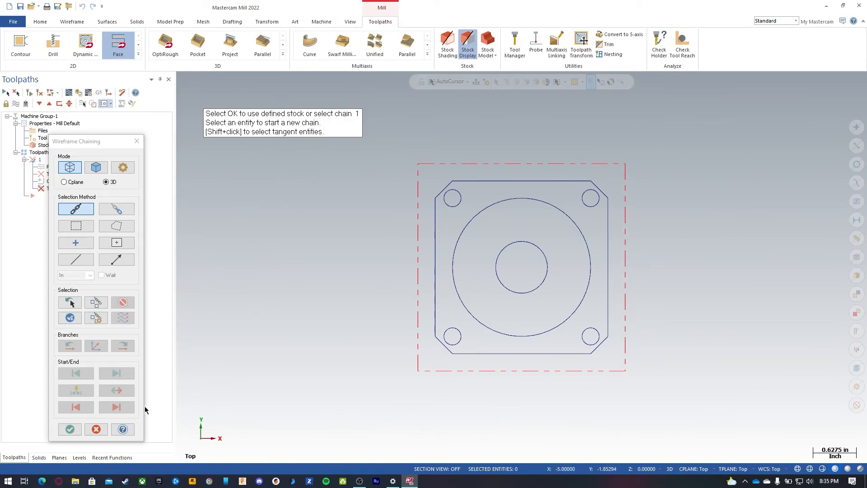
click(70, 429)
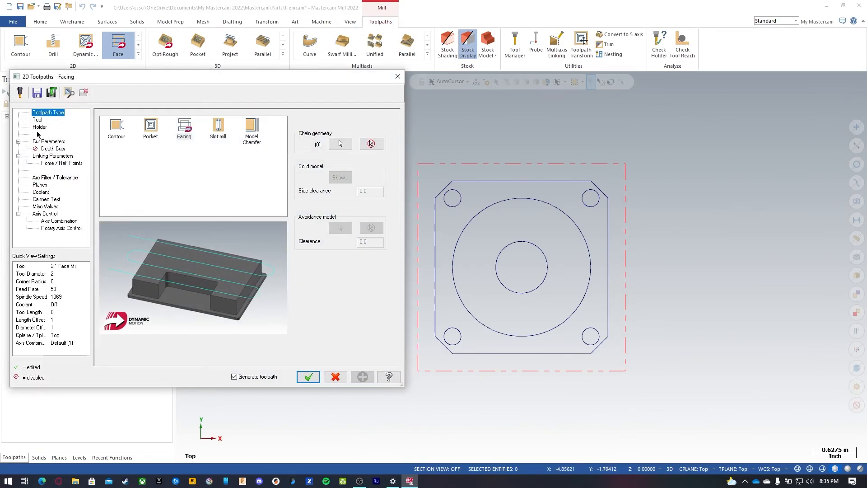
Step: Pick the 2" FACE MILL from the tool library after filtering the list to face mills only
click(37, 120)
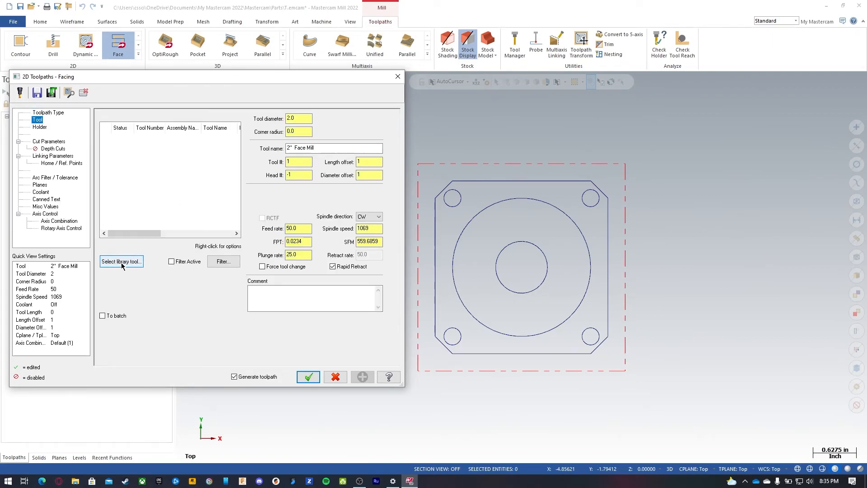
click(121, 262)
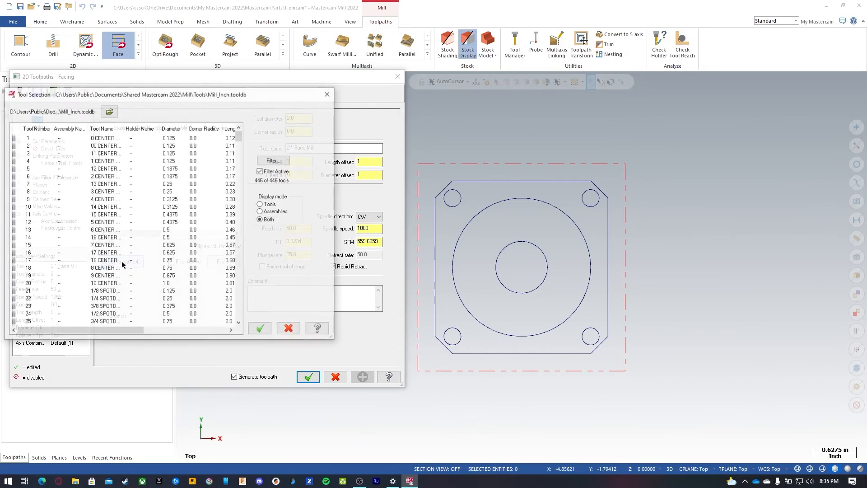
click(280, 162)
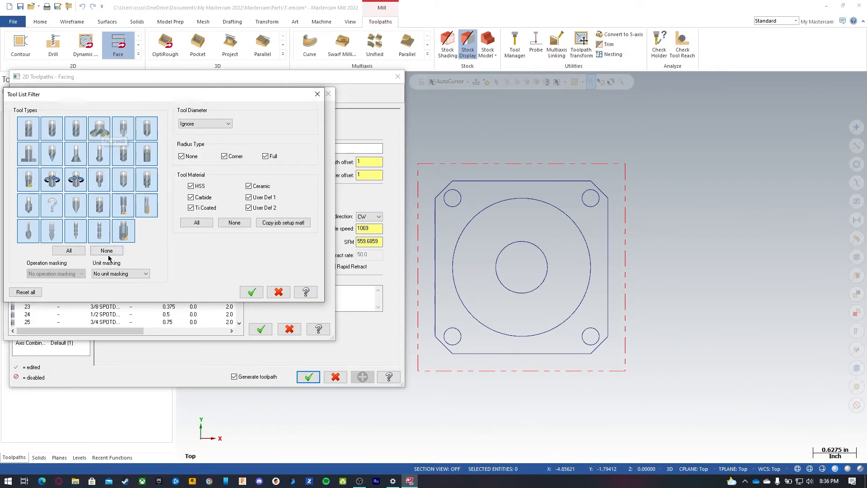
click(106, 250)
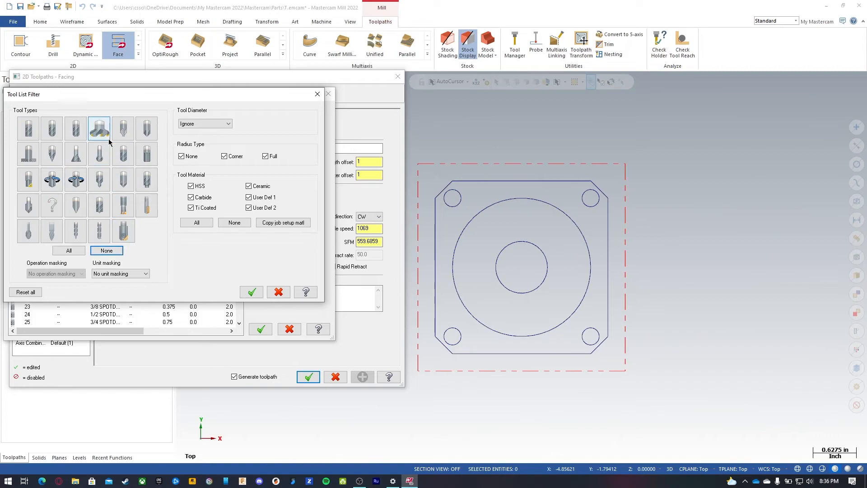
click(99, 128)
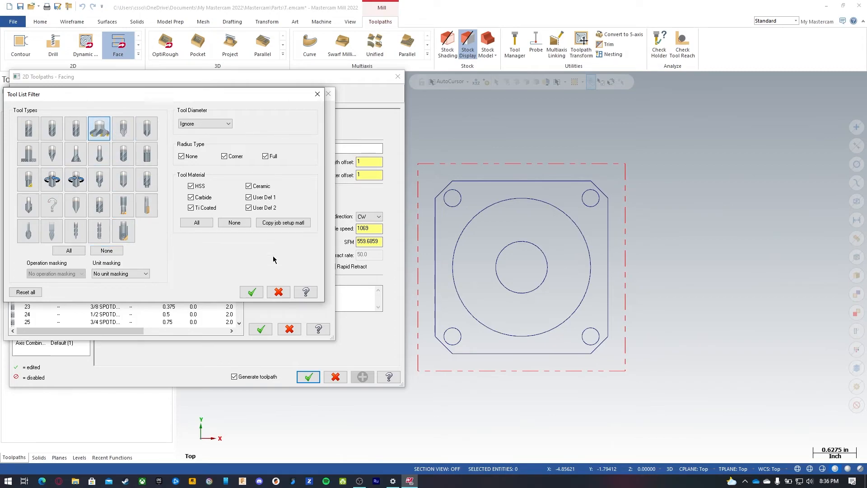
click(252, 292)
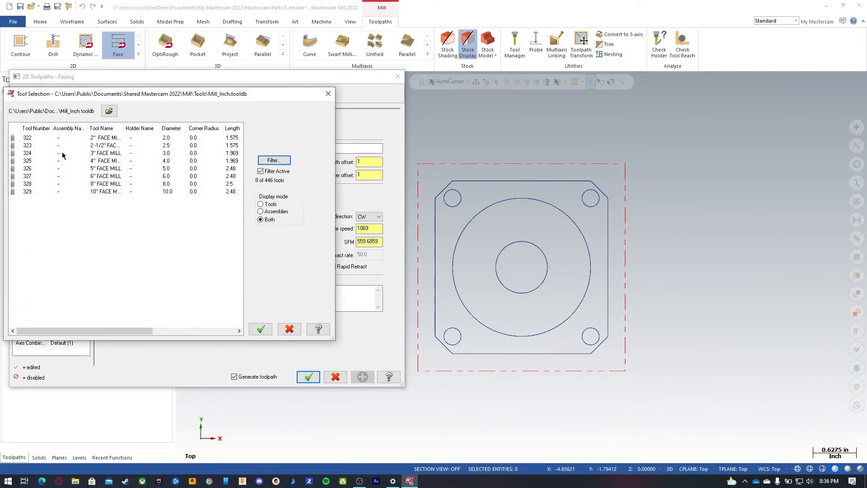
double_click(124, 129)
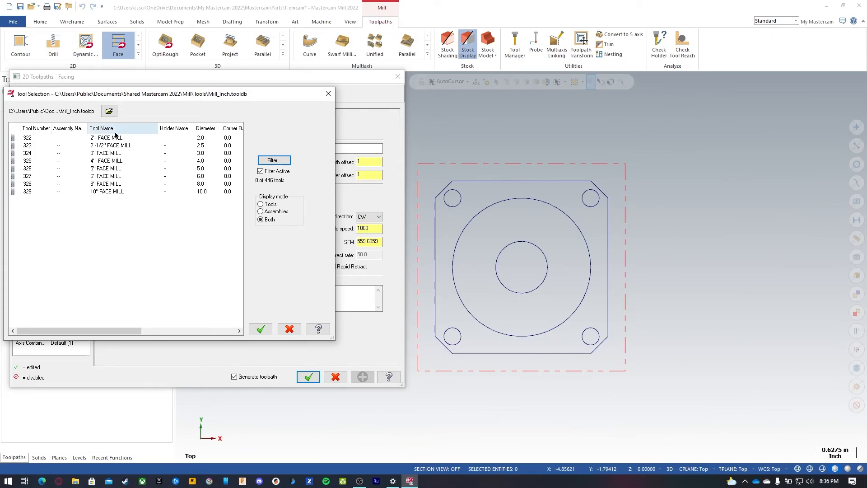
click(101, 137)
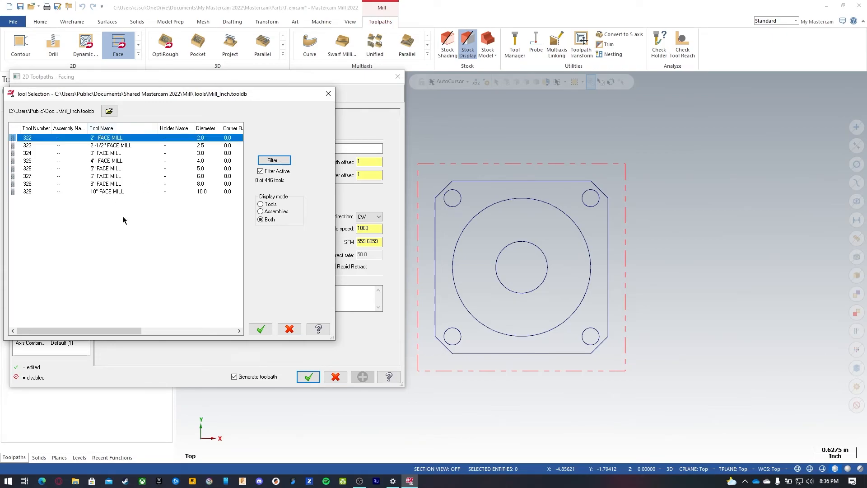
click(262, 329)
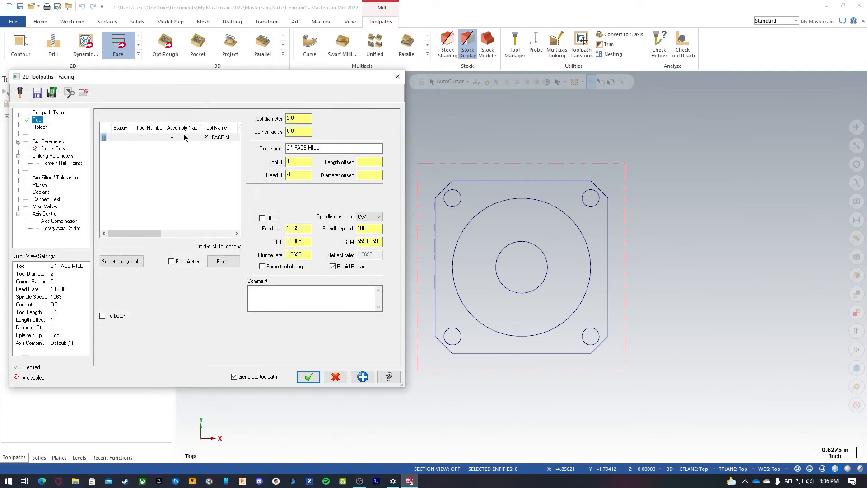
click(306, 229)
key(Tab)
key(Tab)
key(Tab)
key(Tab)
Step: Edit the face mill's finalize properties to SFM 800, FPT 0.01 and 5 flutes
click(182, 139)
right_click(181, 137)
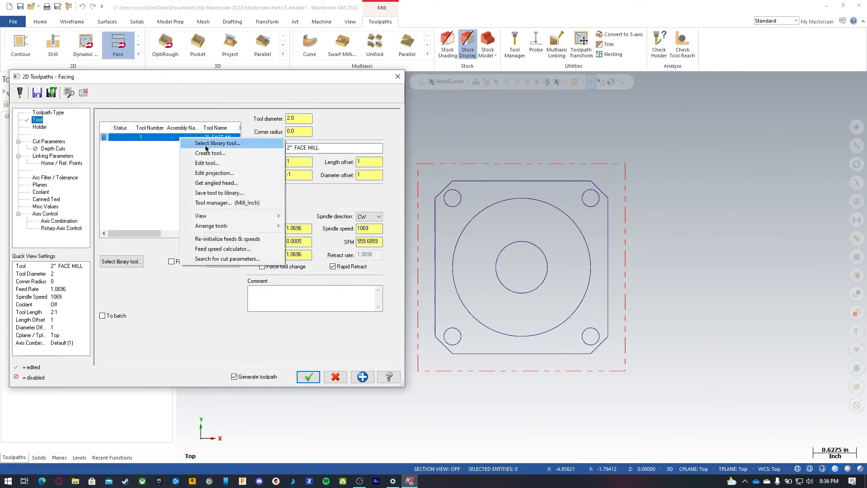
click(207, 164)
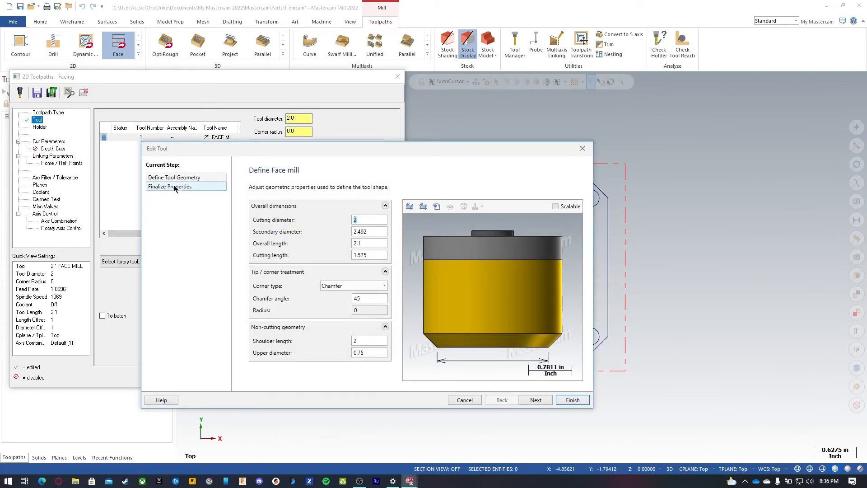
click(174, 187)
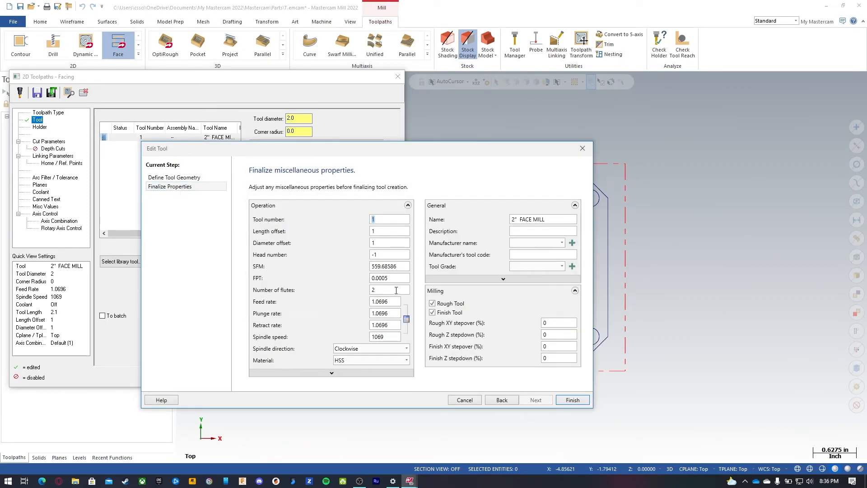
double_click(397, 267)
click(398, 267)
drag(400, 267, 345, 278)
text(800)
click(391, 277)
key(BackSpace)
text(.01)
key(Tab)
Step: Set the face mill's plunge rate to 50 and retract rate to 200
click(391, 316)
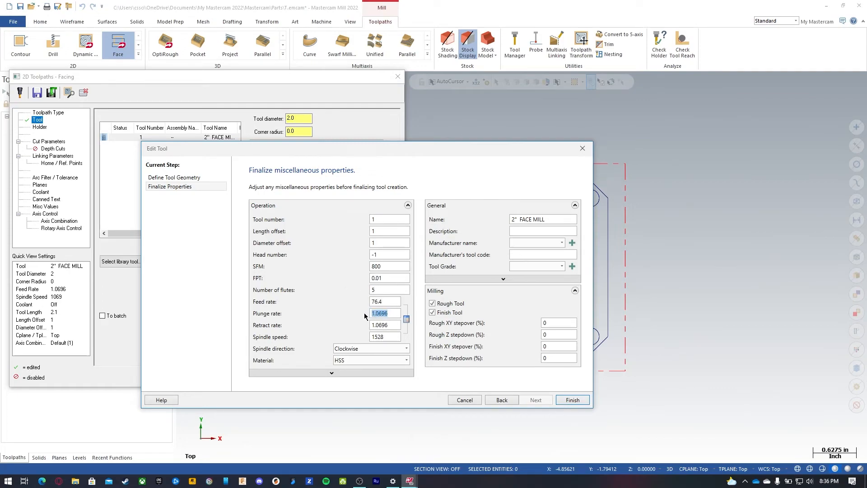
text(50)
key(Tab)
text(2)
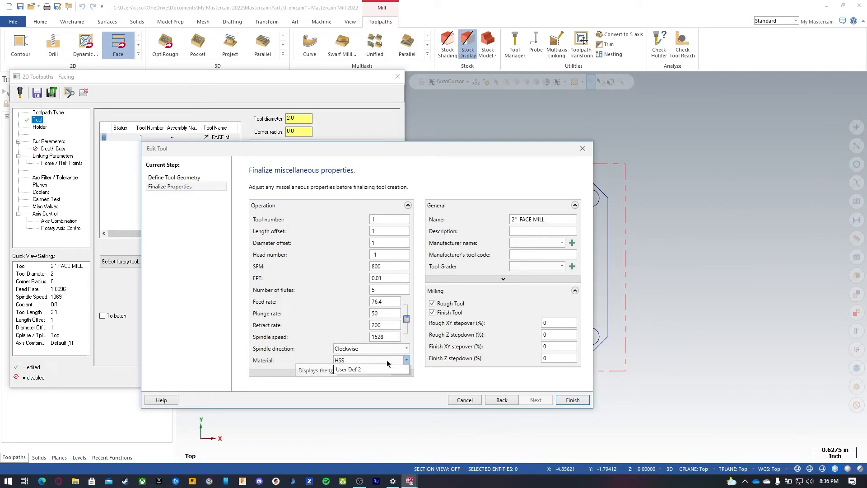
Step: Set the tool material to Carbide and finish editing the tool
click(406, 360)
click(373, 367)
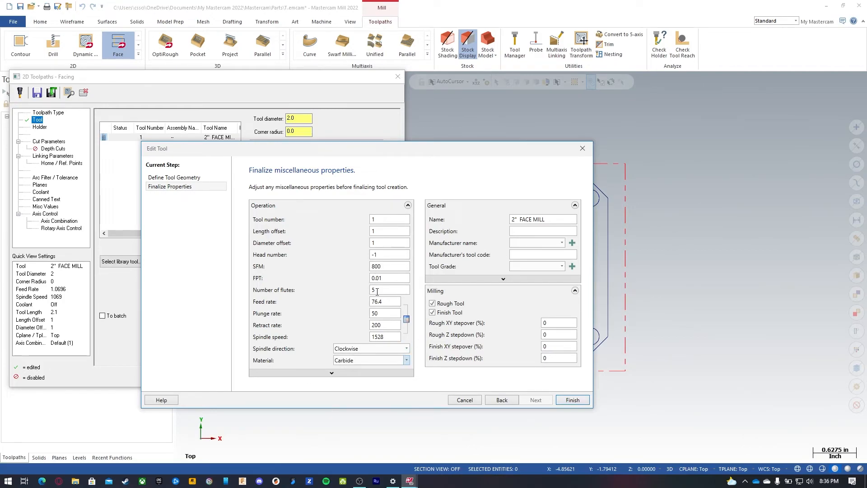
click(572, 400)
click(372, 229)
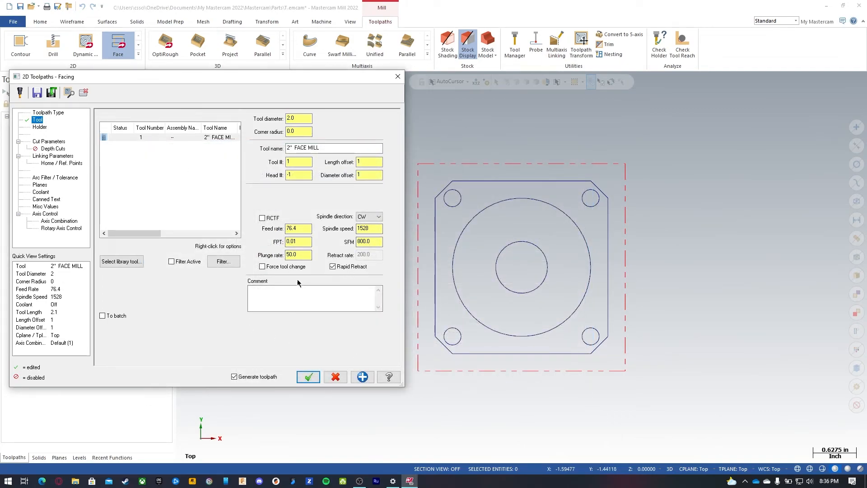
Step: Set the facing cut parameters to Zigzag cutting method with 0 stock to leave on floors
click(41, 143)
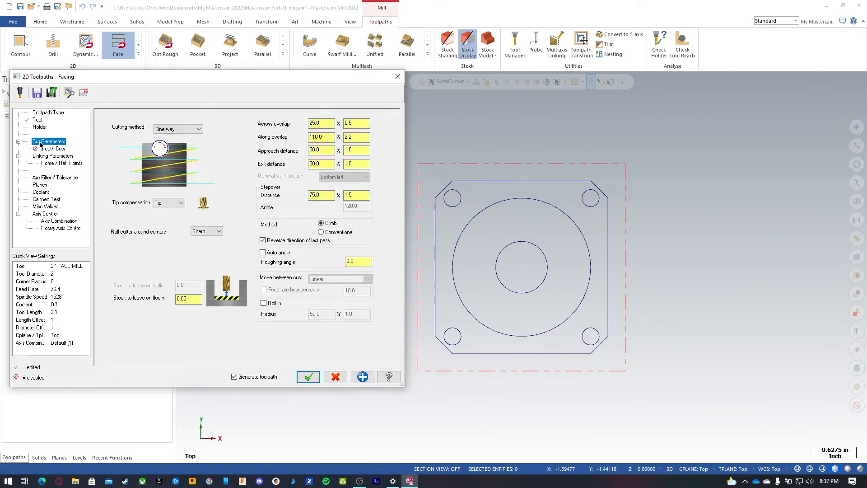
click(178, 129)
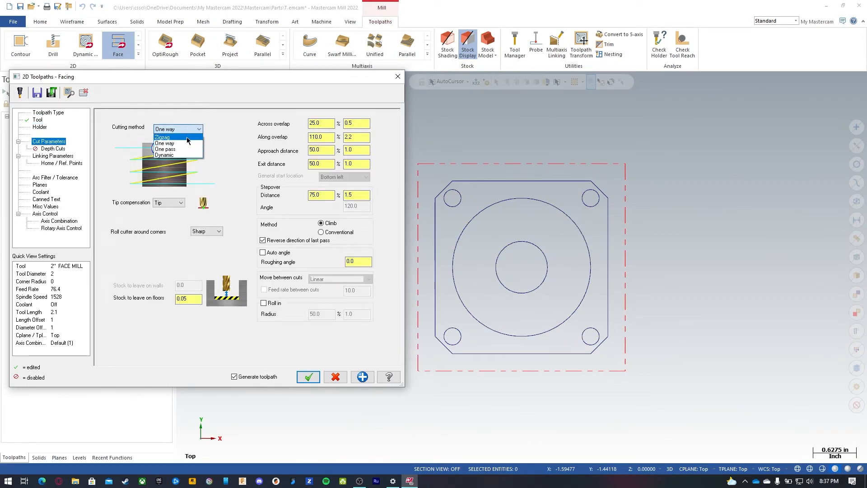
click(187, 140)
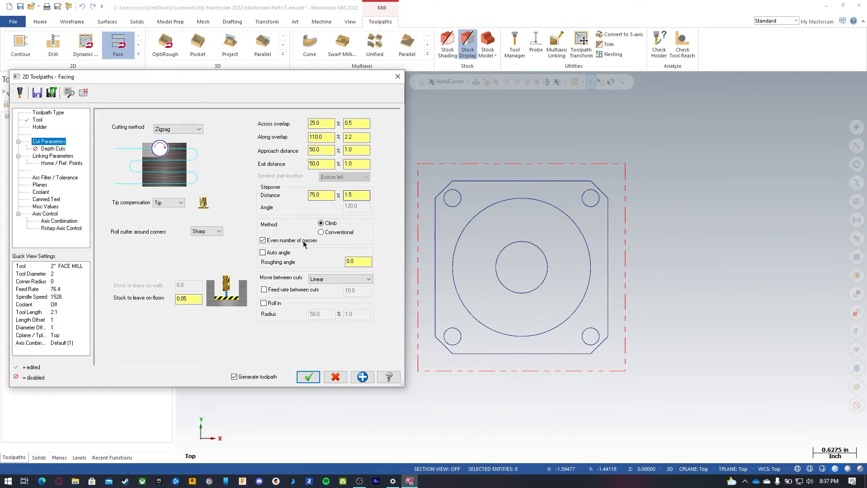
drag(192, 299, 125, 298)
Step: Set move between cuts to High speed loops and preview the facing toolpath
click(338, 280)
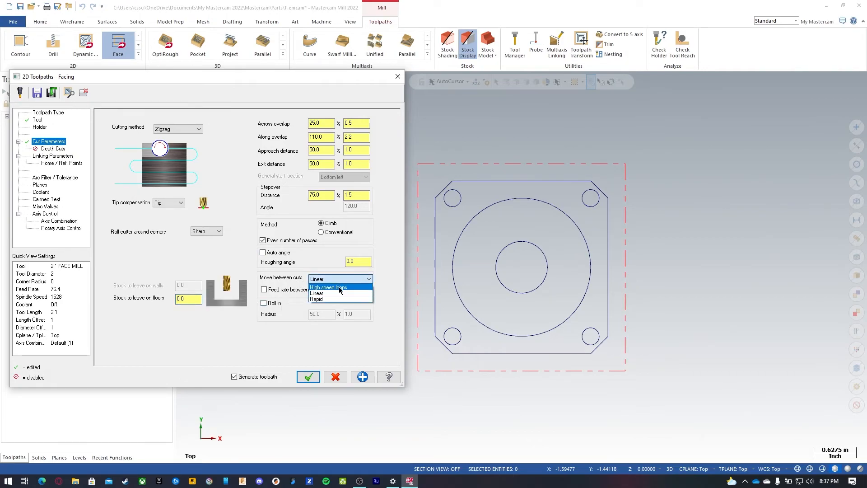
click(340, 289)
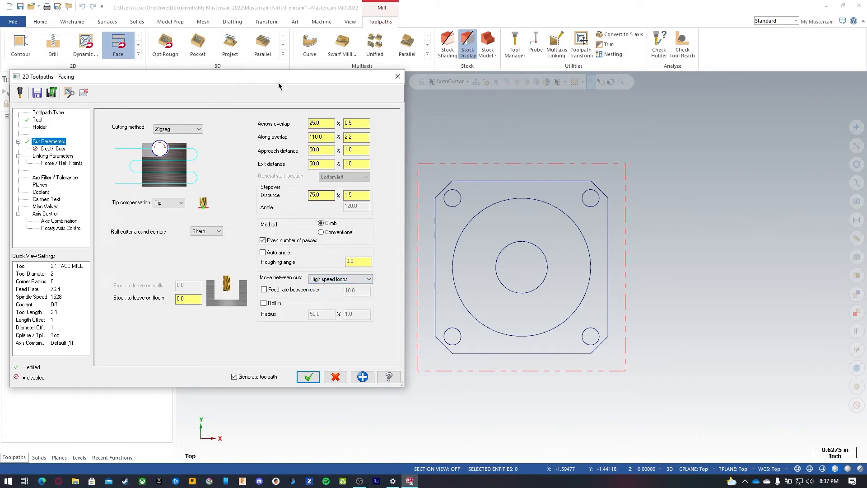
drag(276, 74, 281, 106)
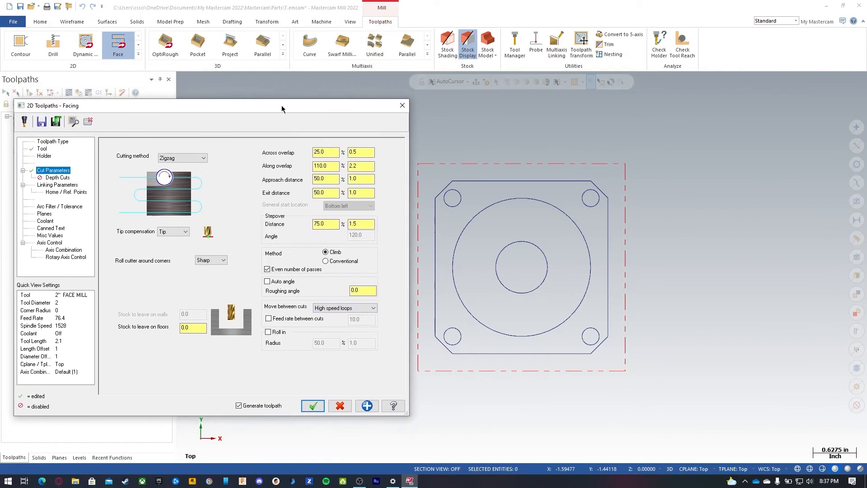
click(74, 126)
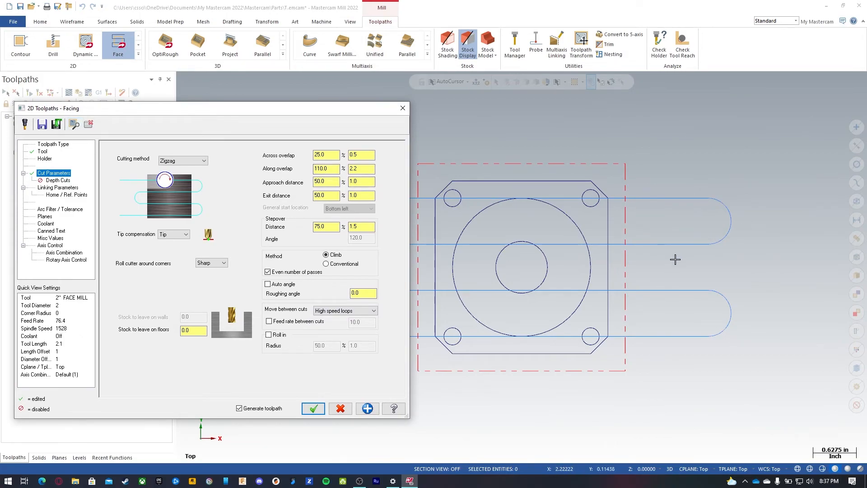
Step: Compare Linear and Rapid moves between cuts in the preview, then restore High speed loops and view the toolpath
click(350, 311)
click(334, 325)
click(75, 124)
click(360, 311)
click(334, 331)
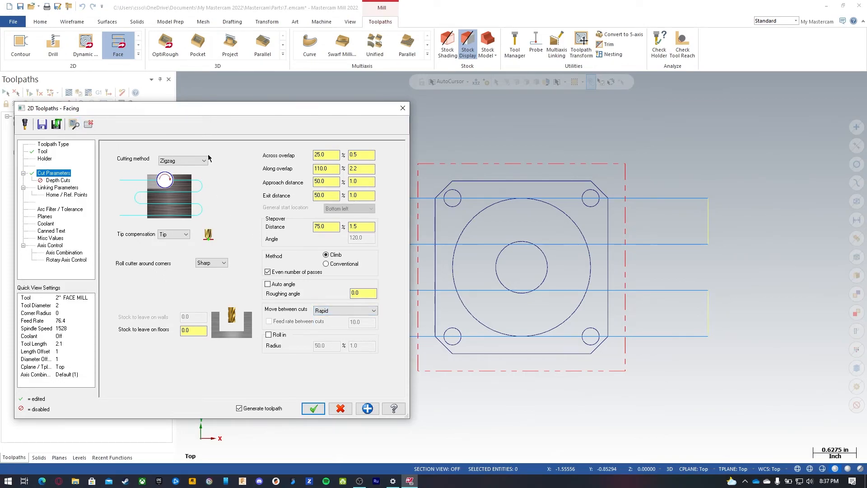
click(344, 310)
click(329, 317)
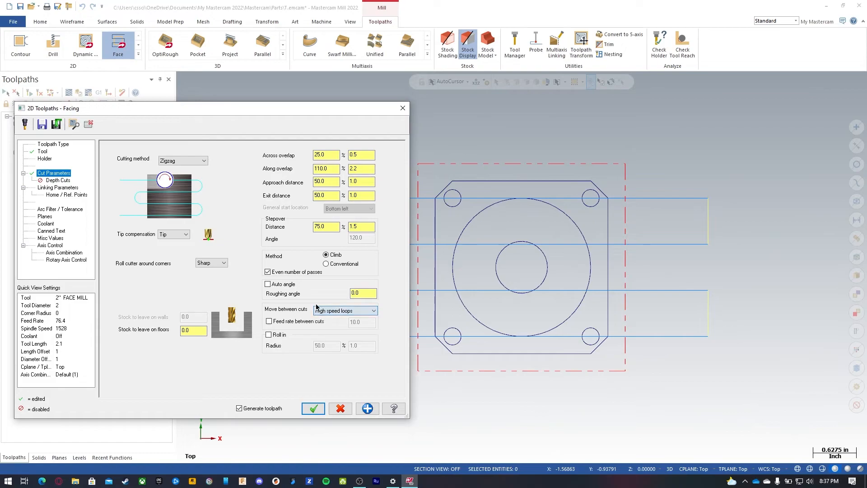
click(75, 125)
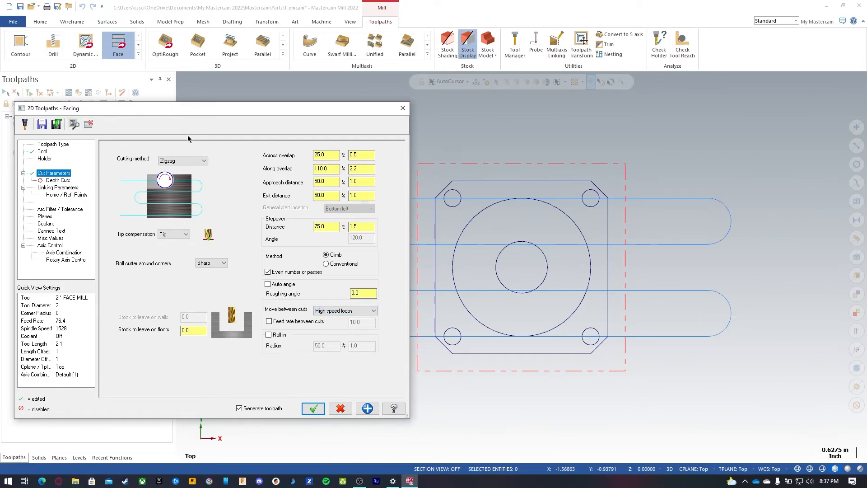
click(88, 127)
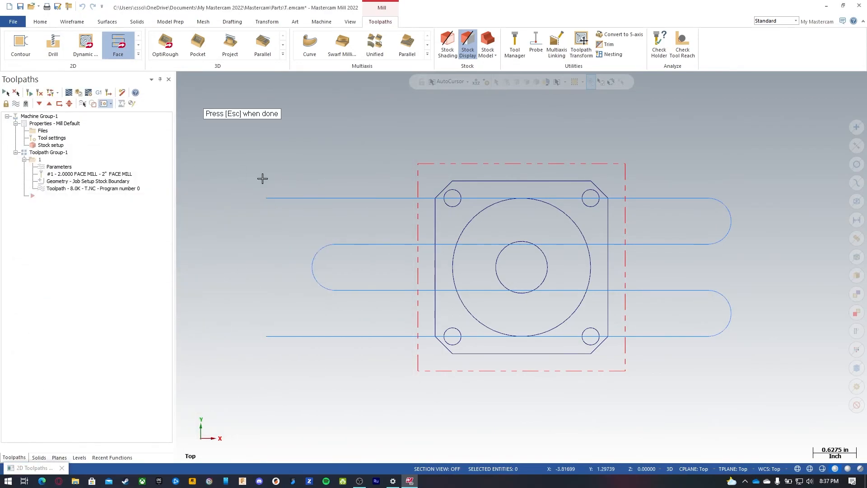
Step: Enable depth cuts with a 0.1 max rough step and a 0.01 finish step for the facing toolpath
middle_drag(575, 274, 561, 211)
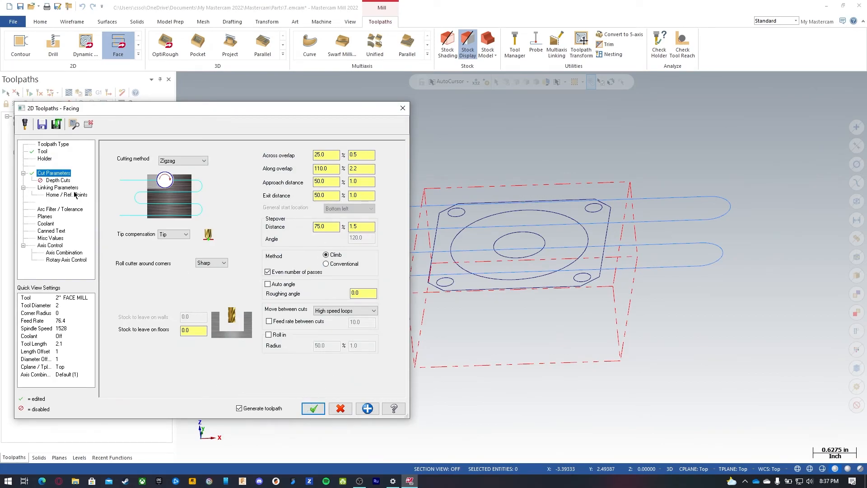
click(61, 181)
click(154, 172)
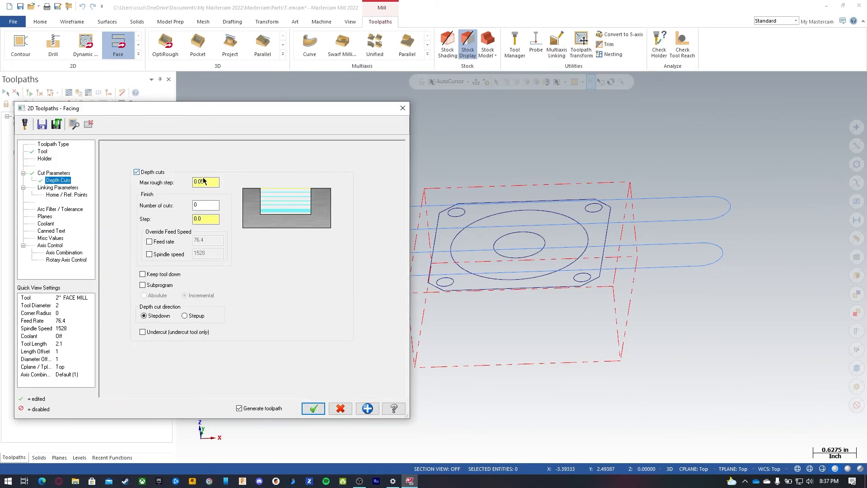
text(0.1)
key(Tab)
key(Tab)
text(.01)
click(170, 277)
Step: Enable clearance at 2.0, used only at start and end of operation, and set retract to 0.1 absolute
click(51, 187)
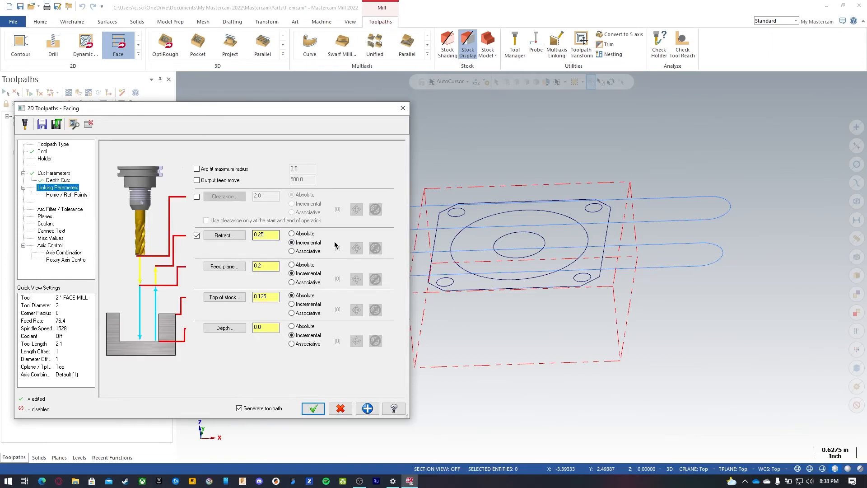
click(197, 197)
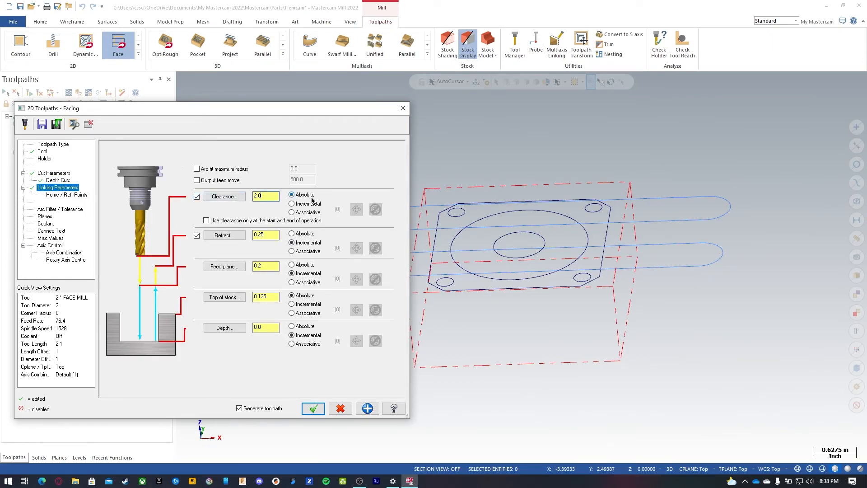
click(222, 221)
double_click(264, 235)
text(0.1)
click(302, 234)
Step: Set the feed plane to 0.05 and the depth to 0 absolute in the linking parameters
double_click(265, 265)
text(.05)
double_click(266, 296)
click(291, 326)
double_click(260, 326)
text(0)
click(74, 125)
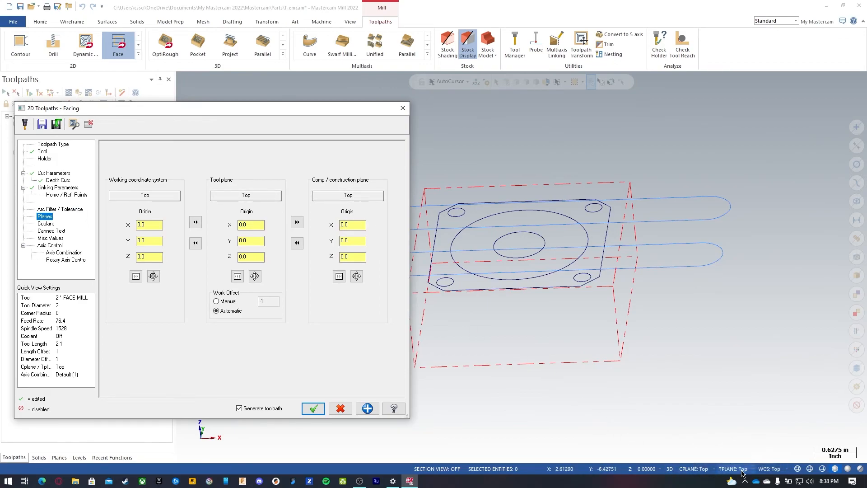
Step: Turn Flood coolant On for the facing toolpath
middle_drag(622, 302, 642, 370)
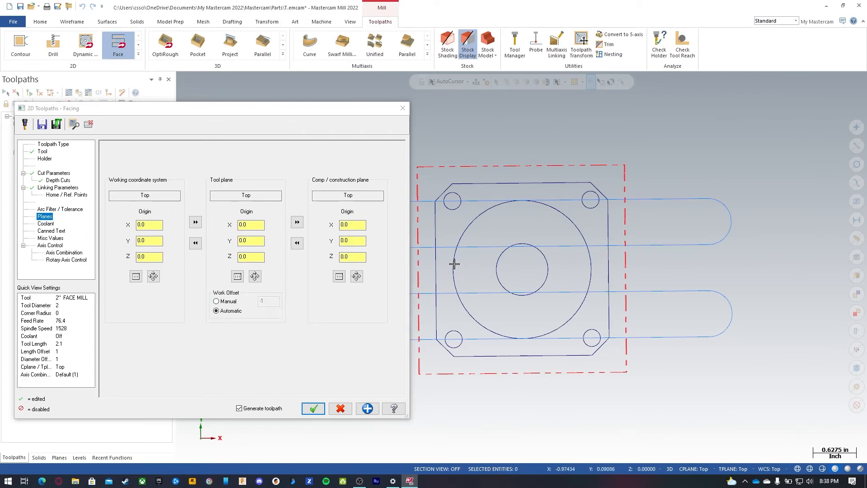
click(45, 222)
click(255, 196)
click(253, 206)
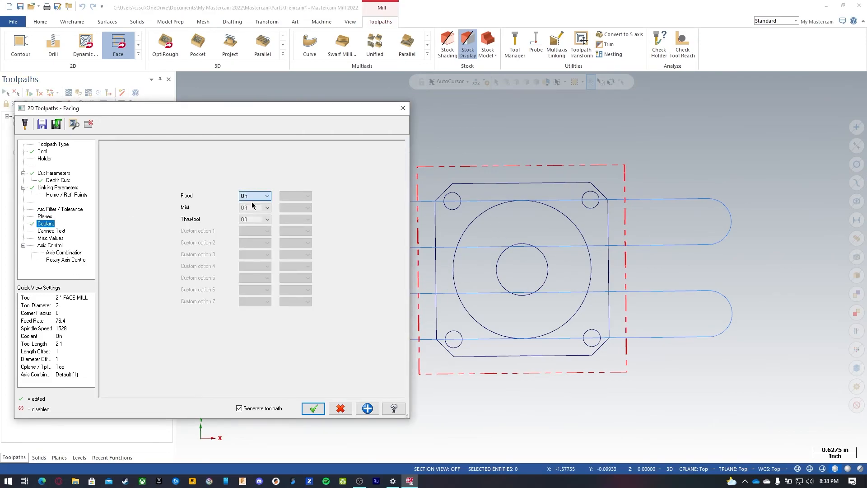
Step: Save the facing parameters to the defaults file and accept the facing operation
click(43, 125)
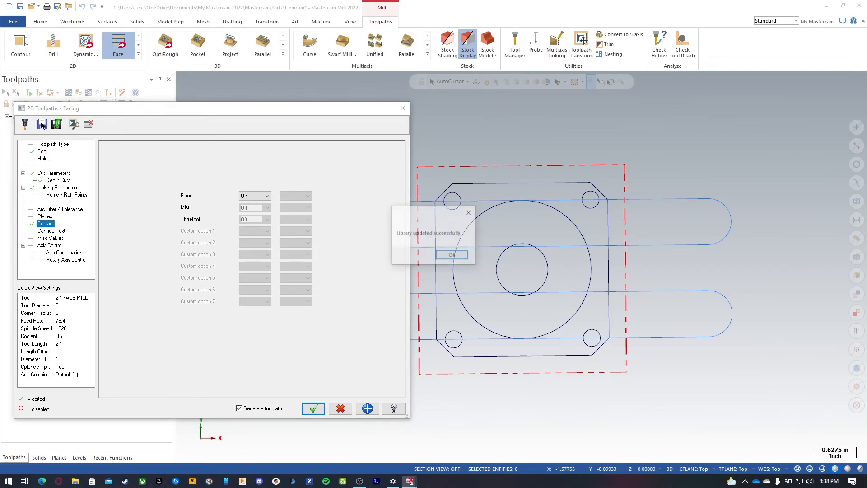
click(452, 256)
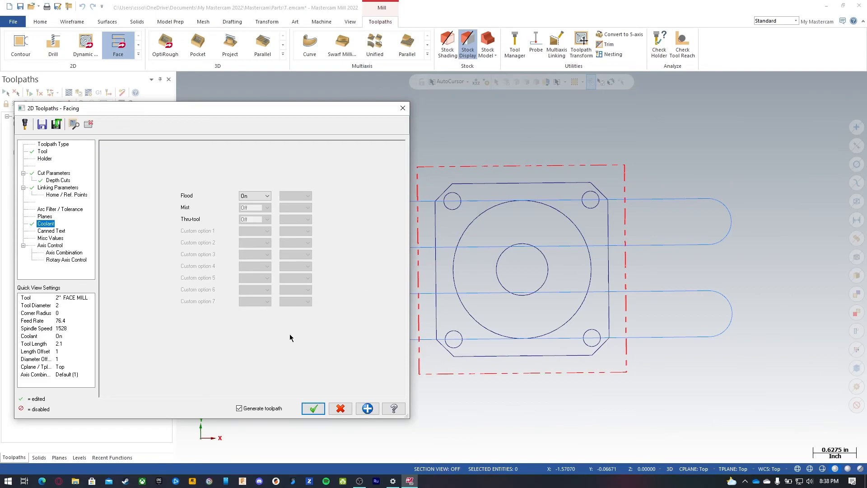
click(314, 409)
Step: Backplot the facing toolpath step by step to review the tool motion
middle_drag(388, 351, 484, 301)
scroll(355, 330, up, 3)
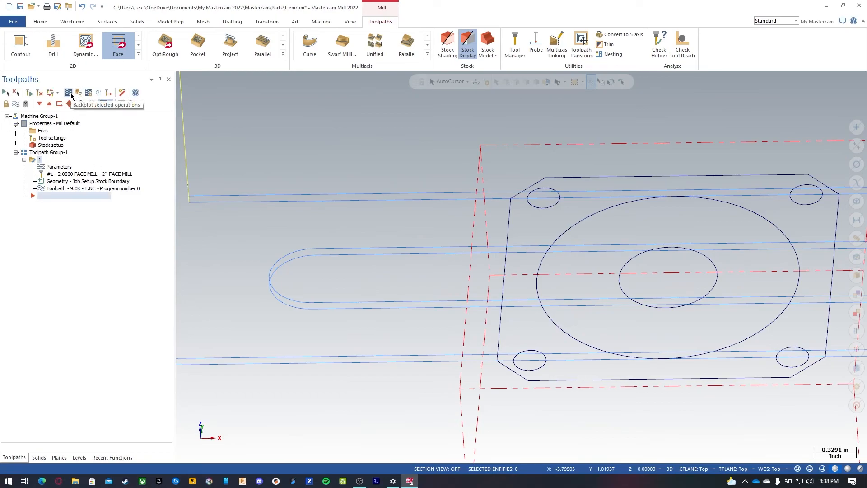
click(69, 93)
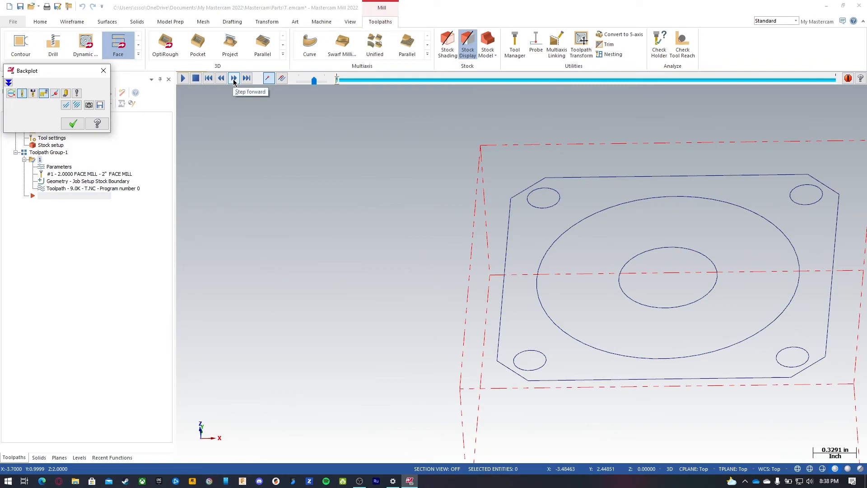
click(233, 79)
click(234, 79)
click(234, 80)
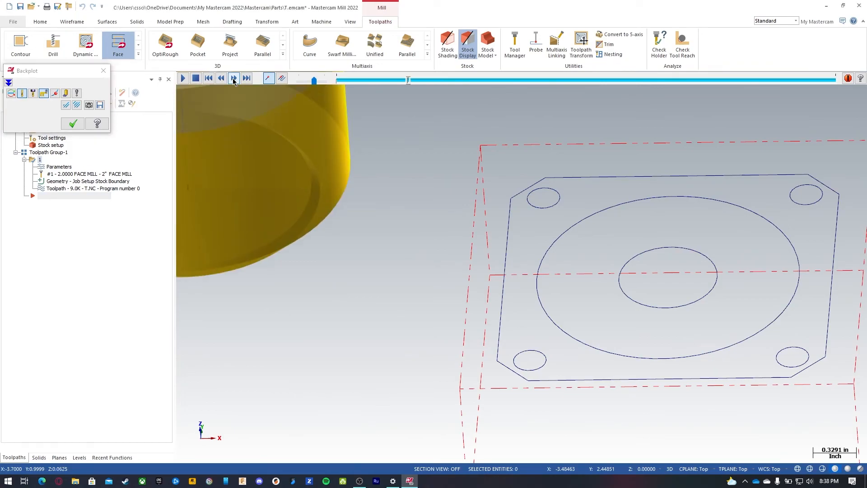
click(234, 80)
scroll(337, 240, down, 2)
scroll(337, 213, down, 2)
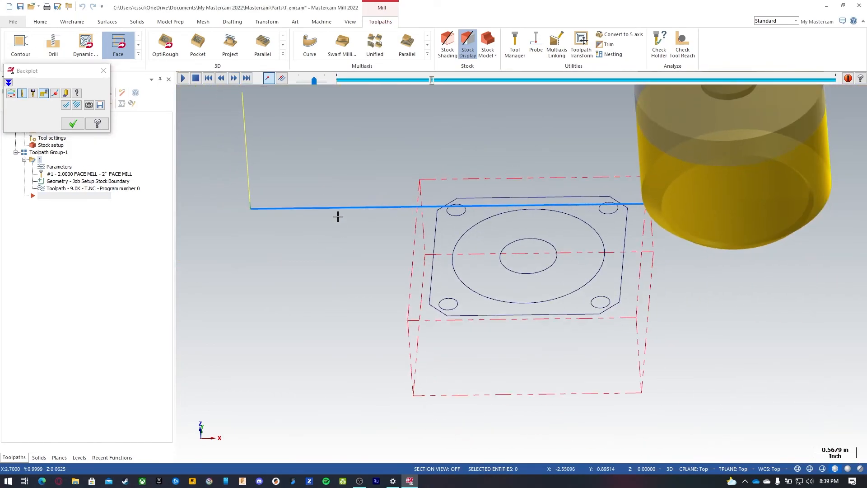
click(234, 78)
click(234, 78)
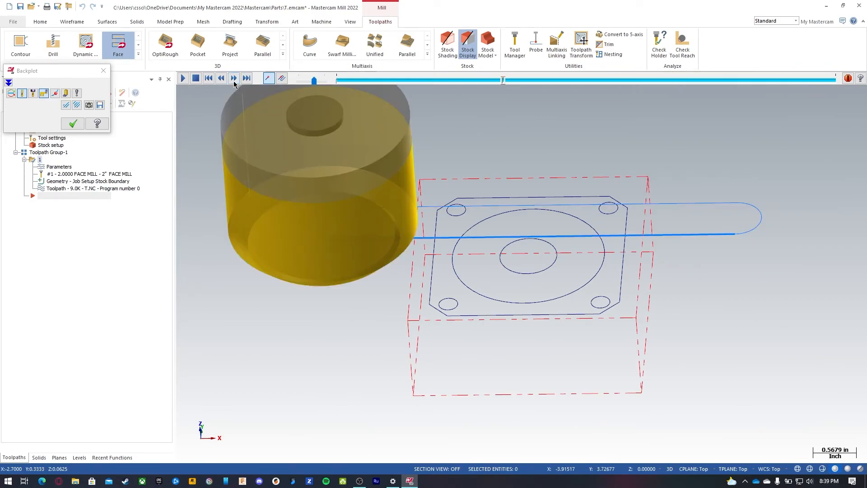
click(234, 78)
click(234, 78)
click(233, 78)
click(233, 78)
click(234, 79)
click(234, 78)
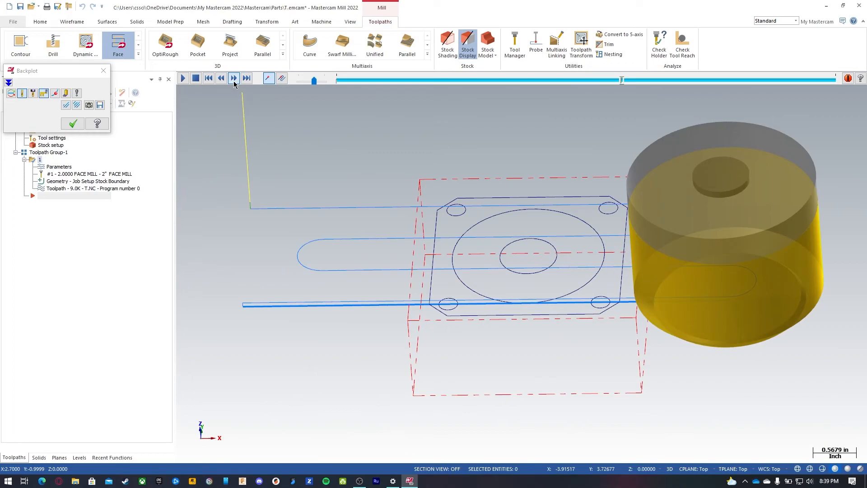
click(234, 78)
click(234, 78)
click(233, 78)
click(234, 78)
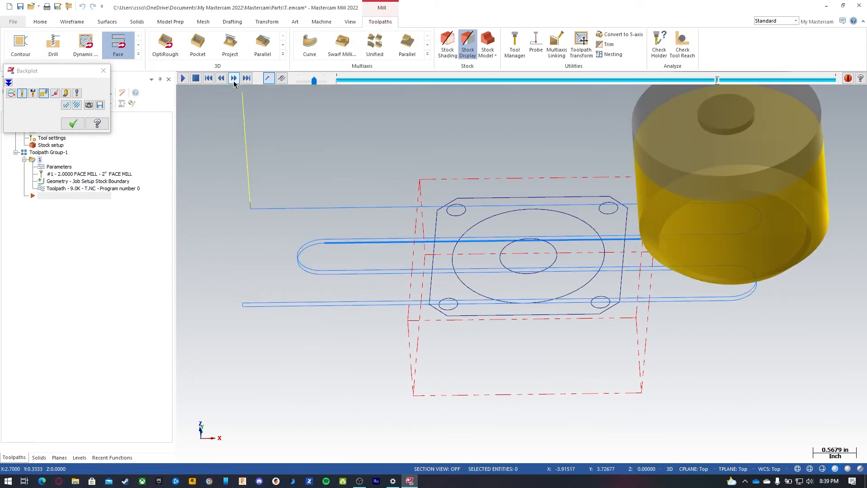
click(234, 78)
click(234, 78)
click(233, 78)
click(234, 78)
click(70, 123)
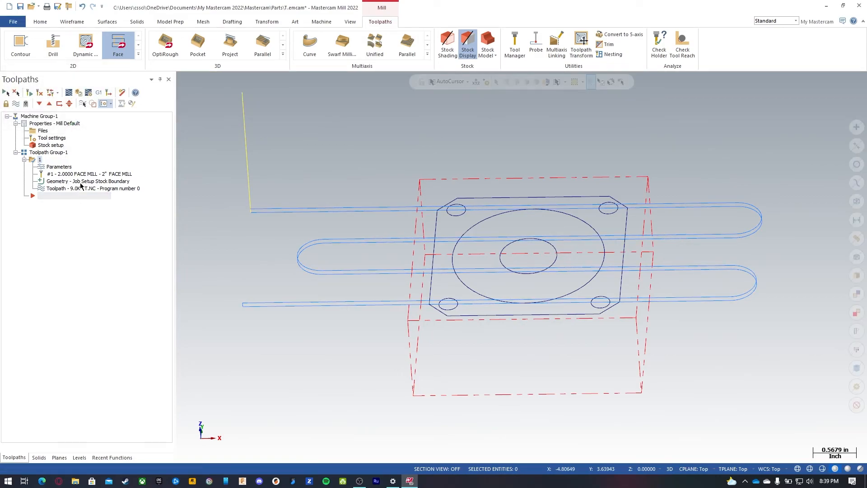
Step: Rename the facing operation to Facing
right_click(40, 161)
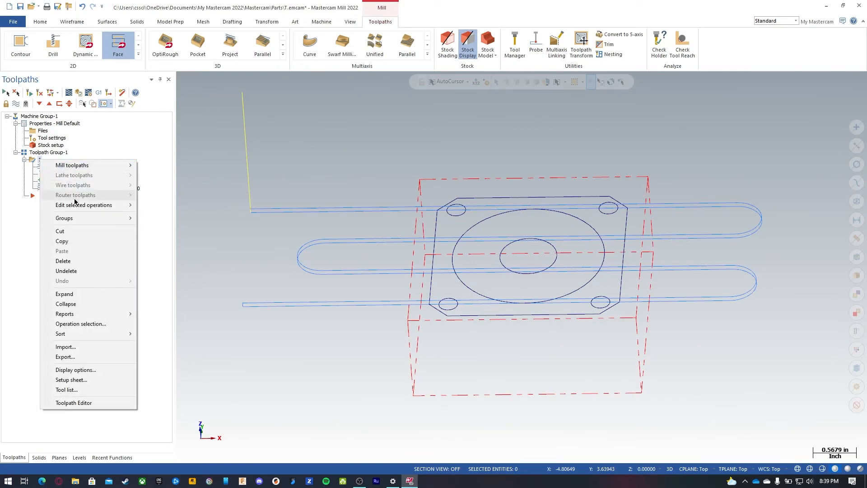
click(40, 159)
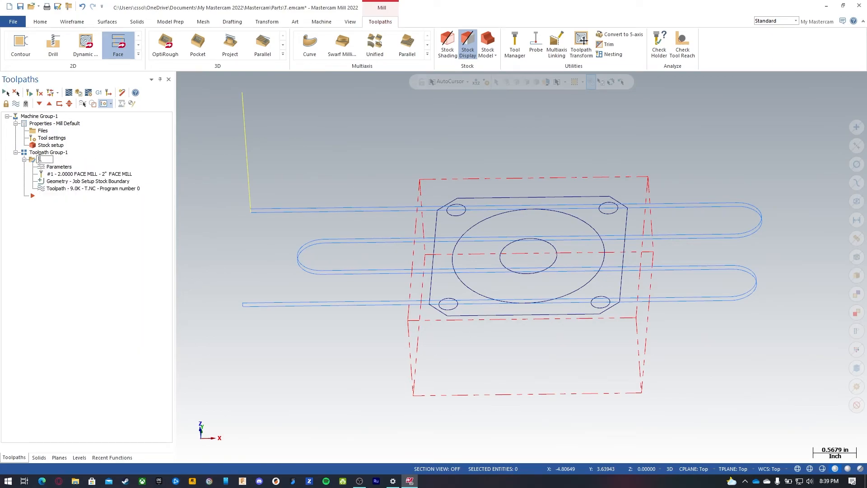
text(Facing)
key(Return)
Step: Rename the toolpath group to Pocket Side
click(57, 153)
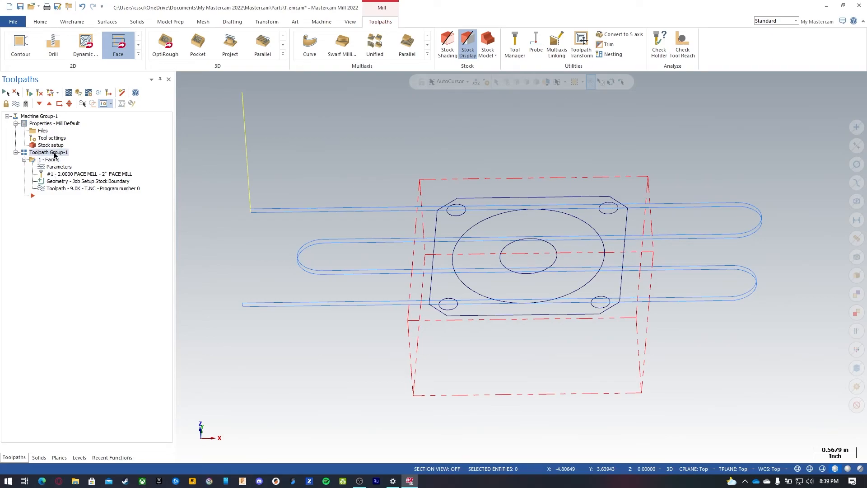
click(53, 153)
right_click(53, 154)
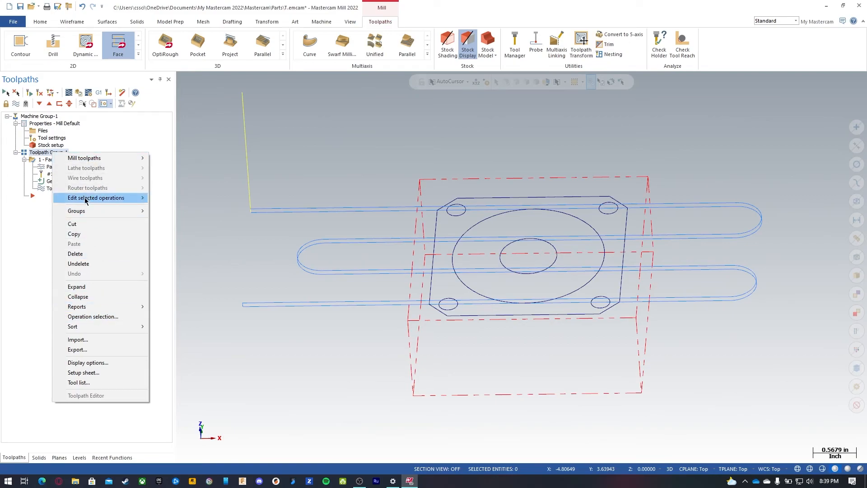
mouse_move(89, 212)
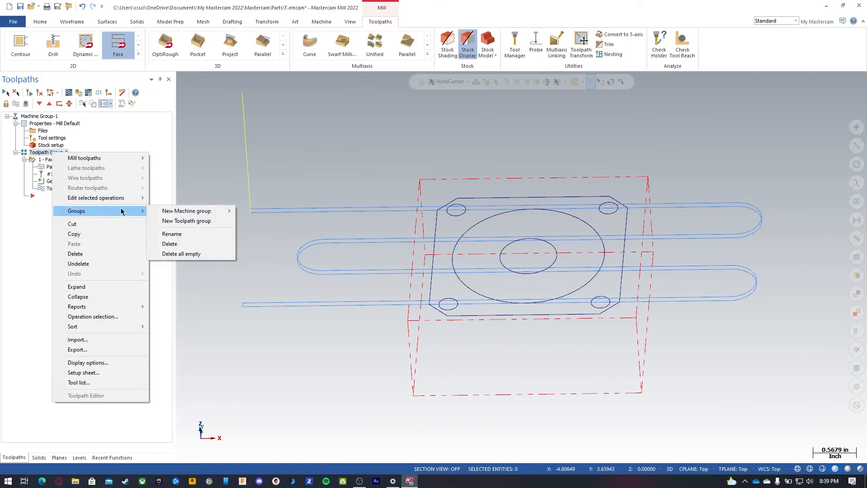
click(176, 233)
text(Pocket Side)
key(Return)
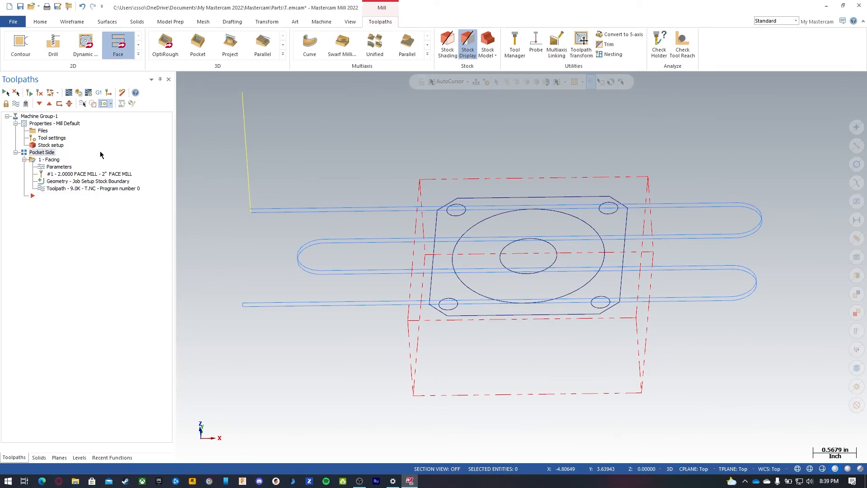
Step: Collapse the Facing operation and place the insert arrow after it
click(24, 159)
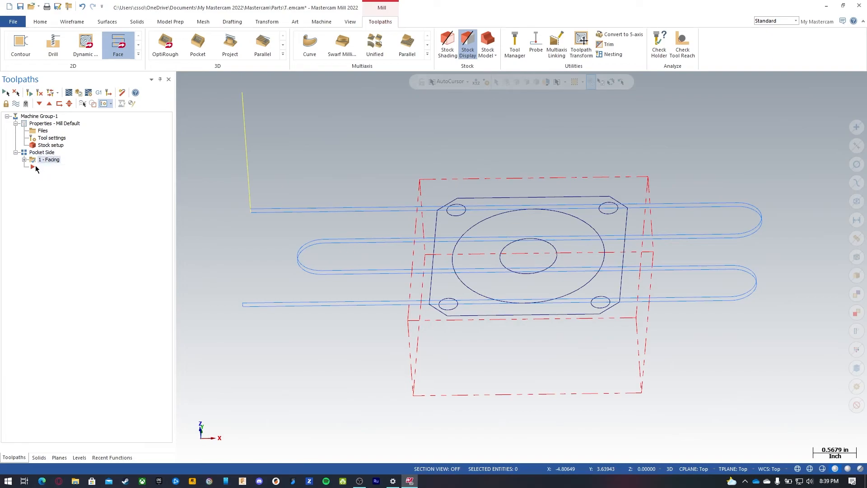
click(50, 104)
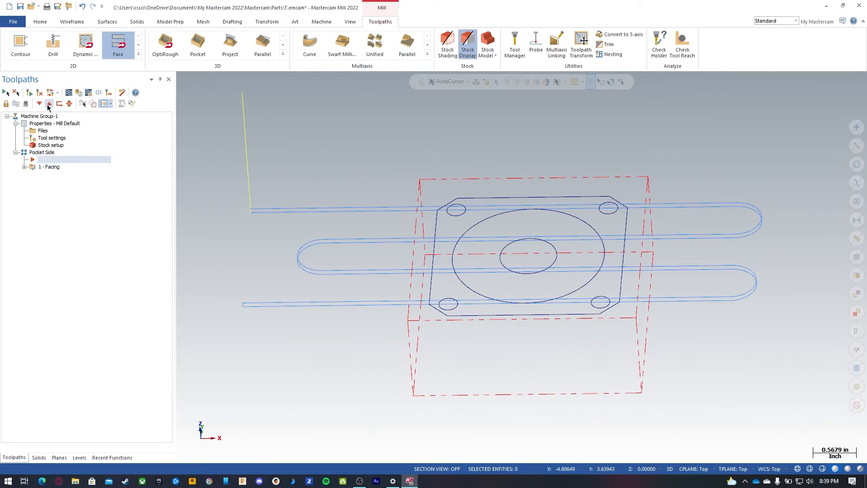
click(40, 104)
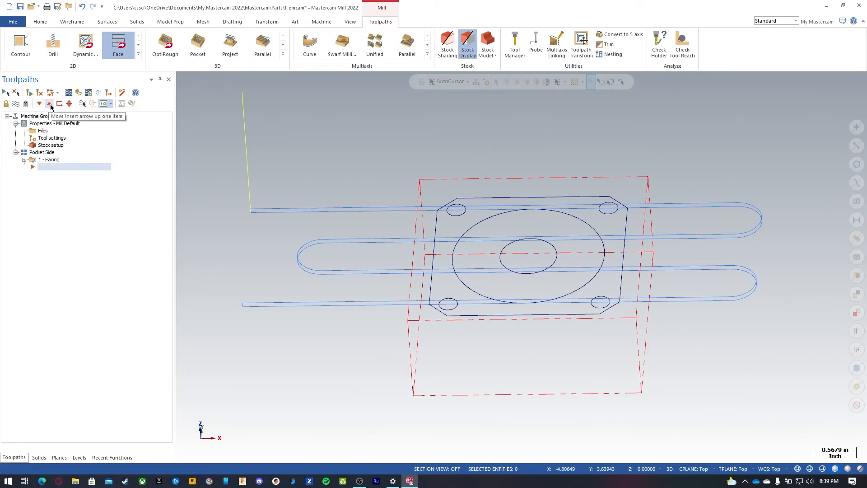
click(48, 105)
click(52, 167)
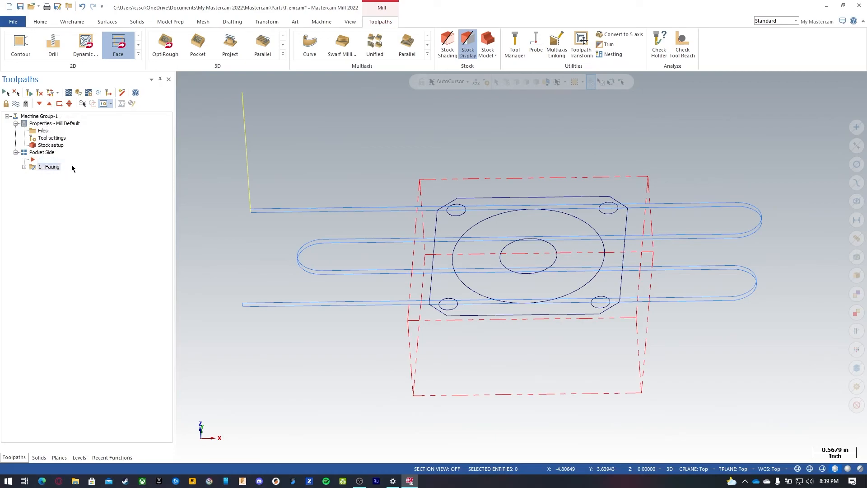
click(60, 106)
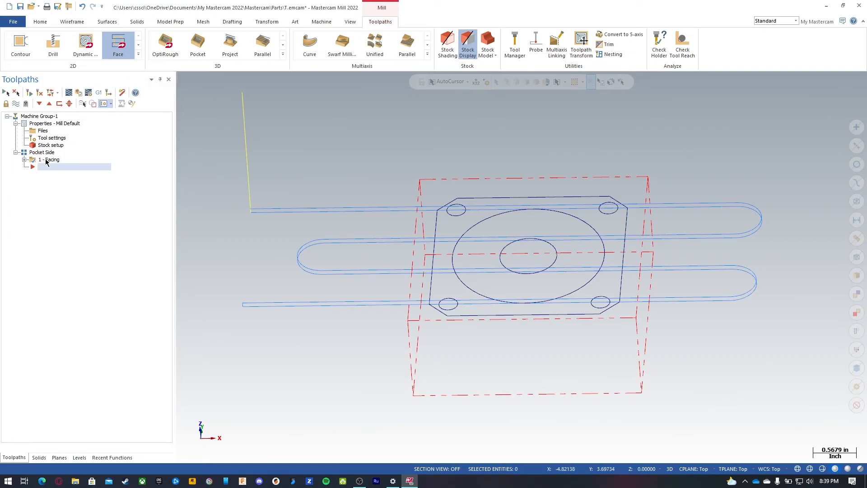
Step: Hide the display of the selected toolpaths
click(16, 105)
click(15, 104)
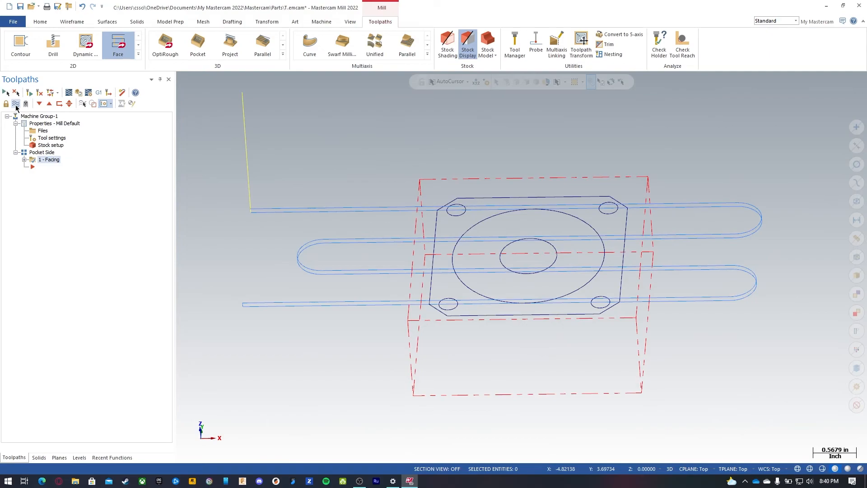
click(15, 105)
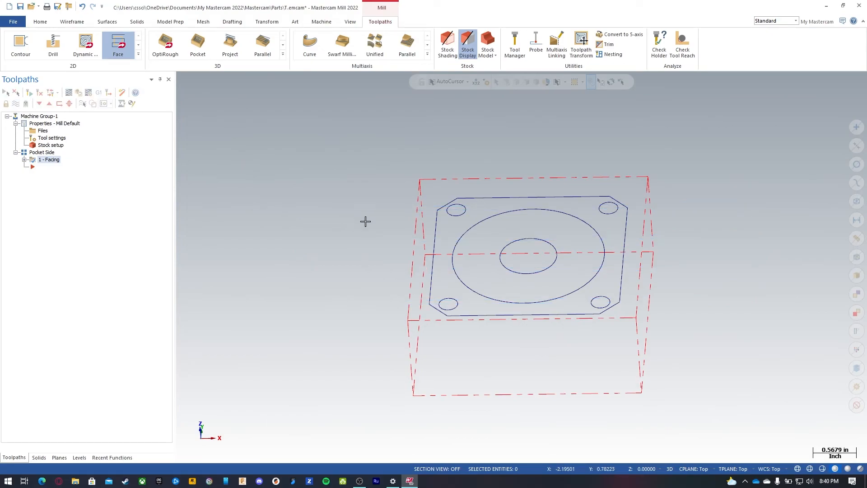
Step: Start a Dynamic Mill toolpath and set the machining region strategy to From outside
middle_drag(466, 149, 461, 198)
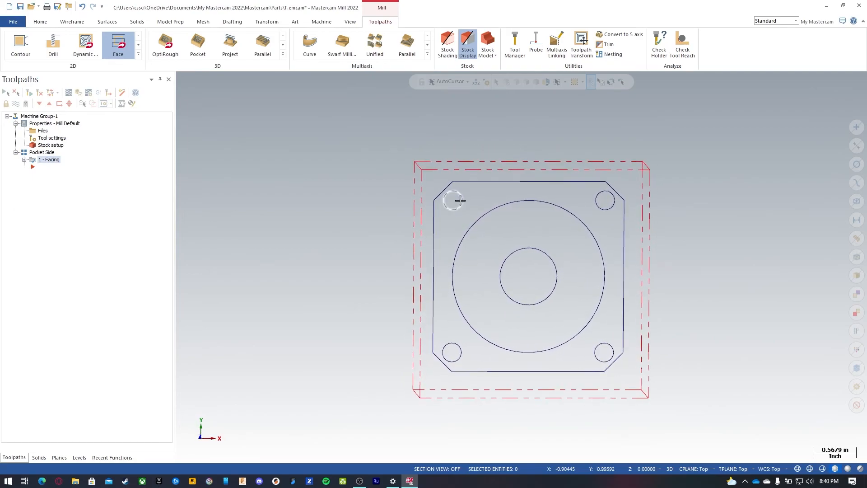
click(138, 53)
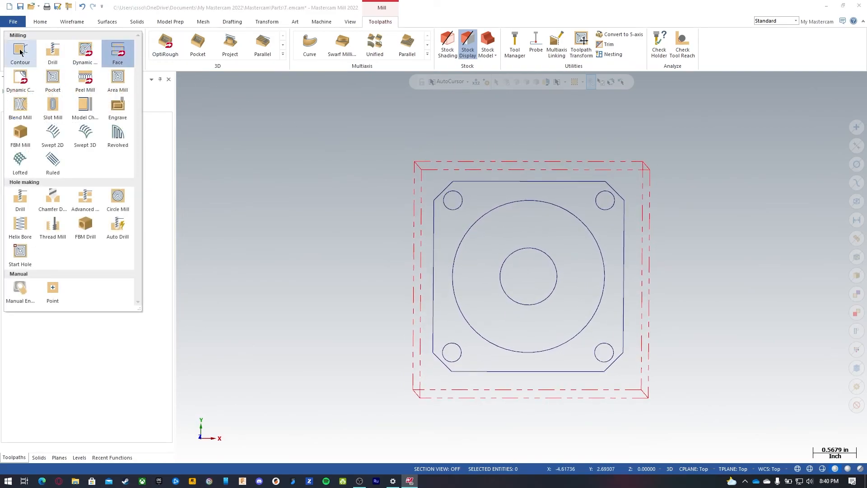
click(80, 52)
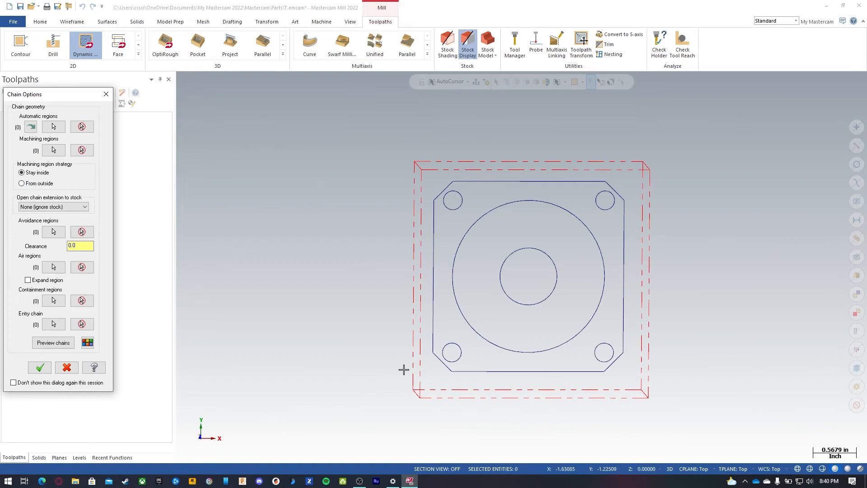
click(35, 186)
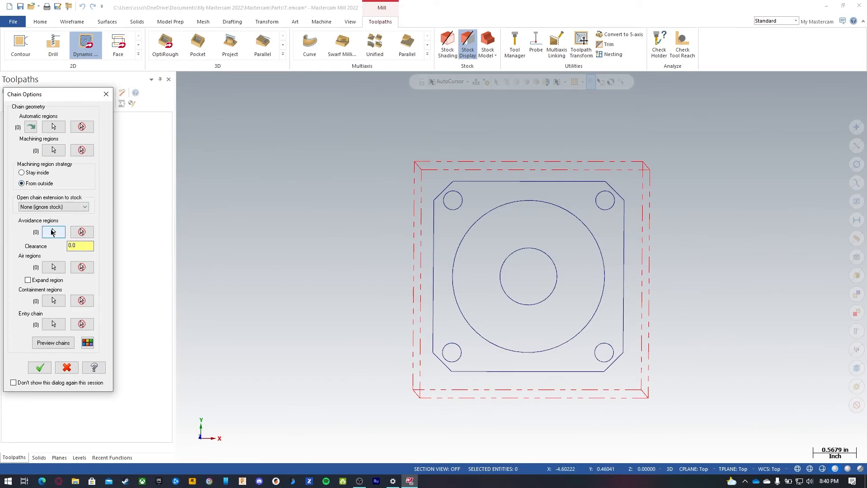
Step: Chain the chamfered square outline as the avoidance region
click(54, 232)
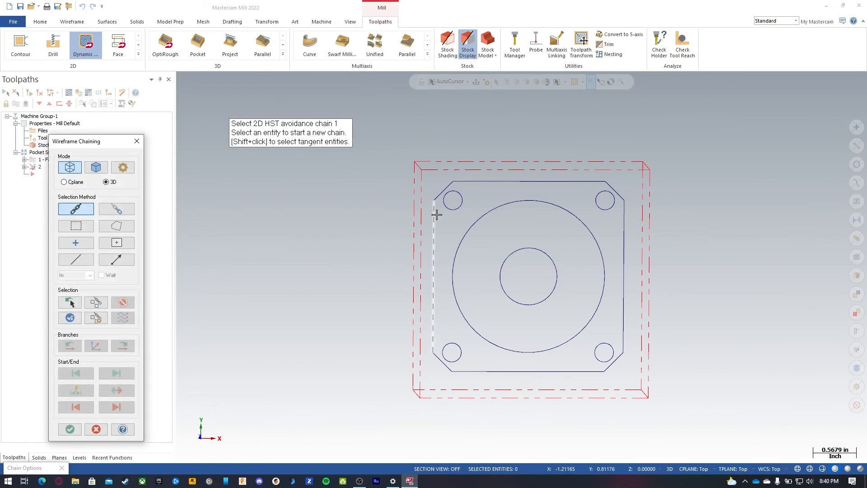
click(433, 327)
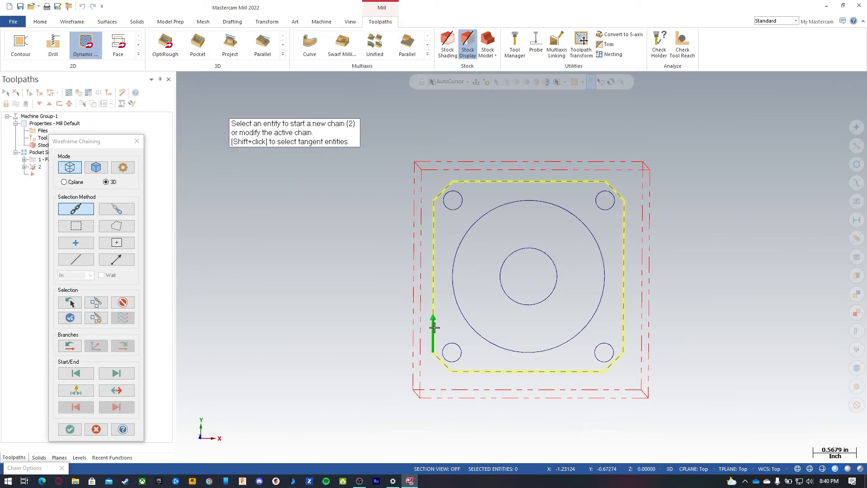
Step: Reselect the chamfered square outline as the avoidance chain and confirm the chaining
click(122, 304)
click(434, 216)
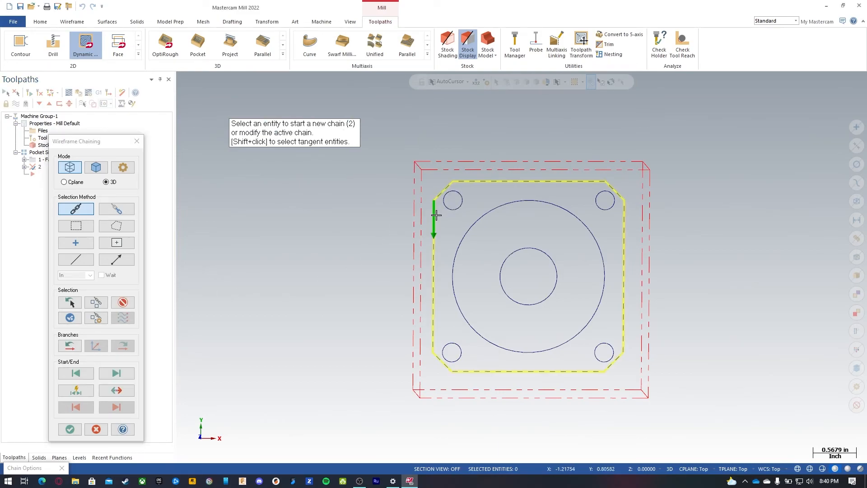
click(121, 303)
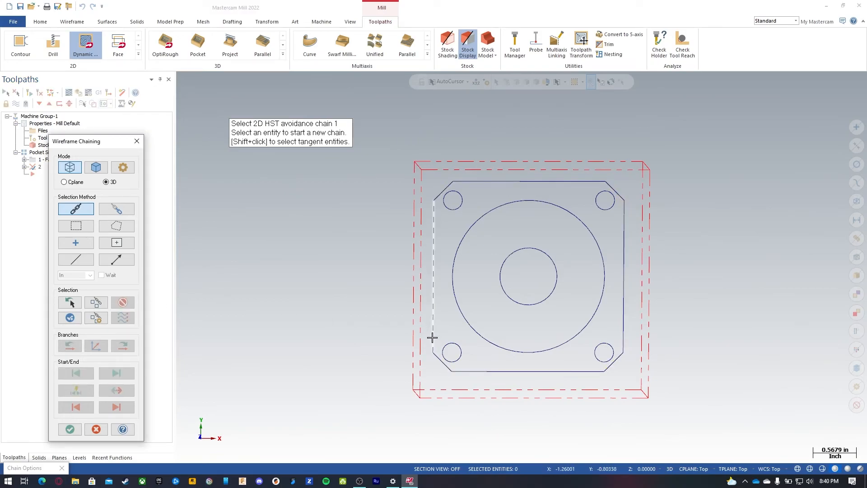
click(433, 338)
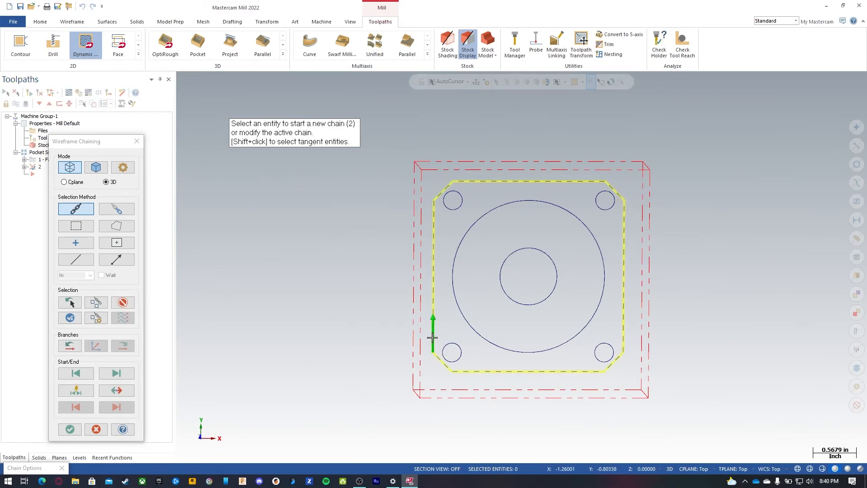
click(69, 429)
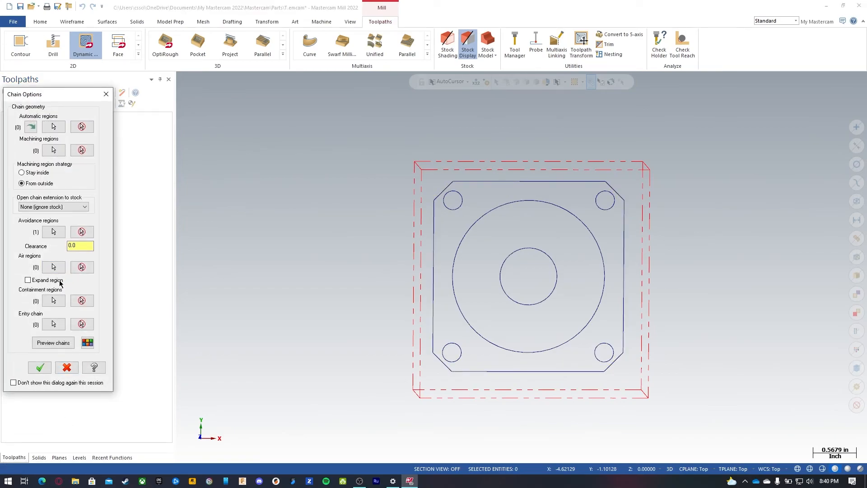
Step: Preview the chains in the chain options and accept the chain geometry
click(61, 344)
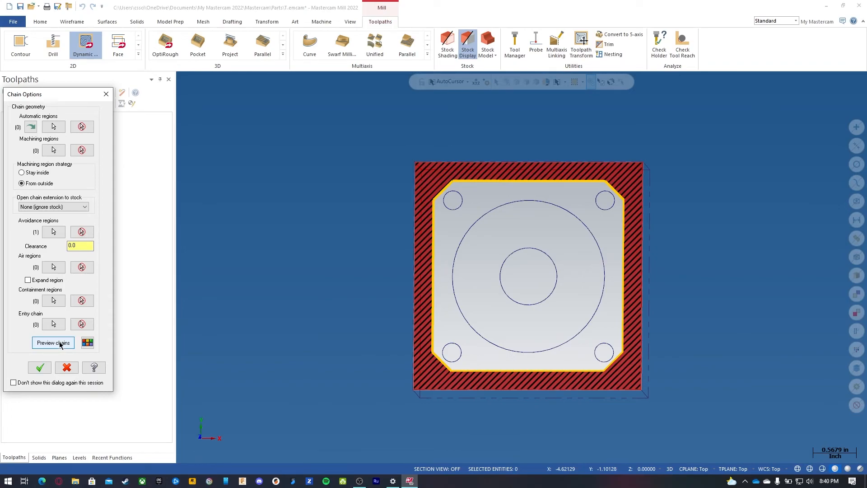
click(63, 345)
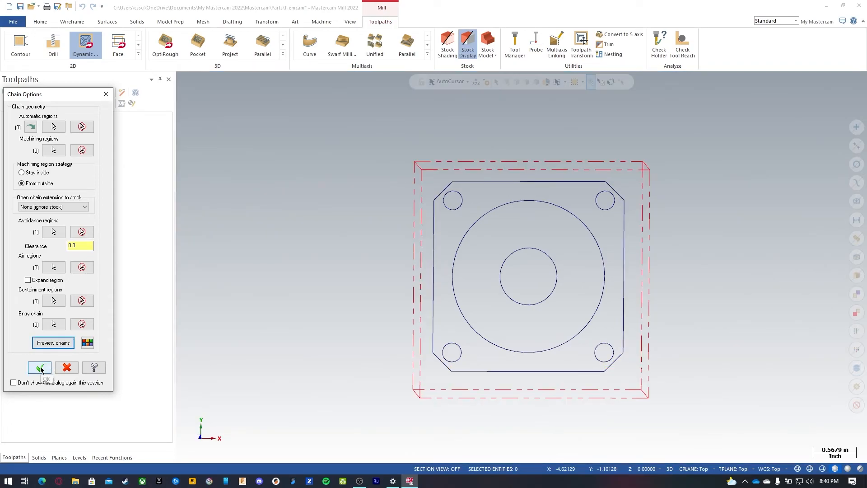
click(40, 368)
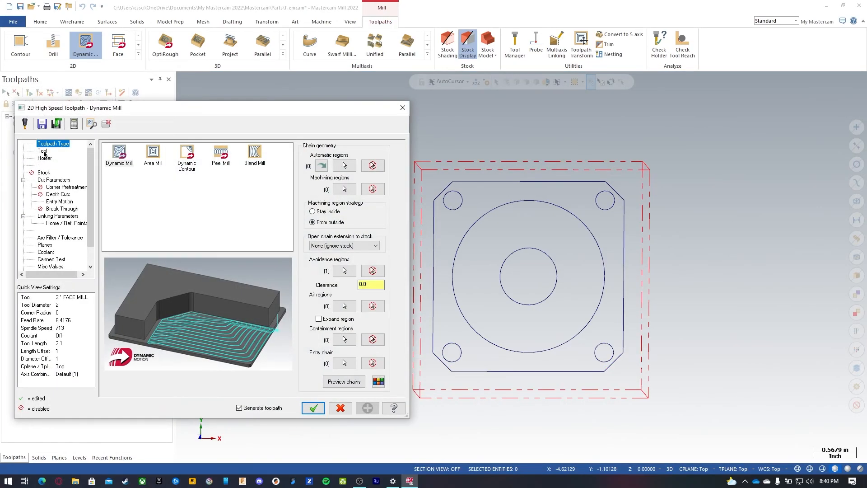
Step: Open the tool library and filter it for flat endmills with a 0.75 diameter
click(42, 151)
right_click(168, 199)
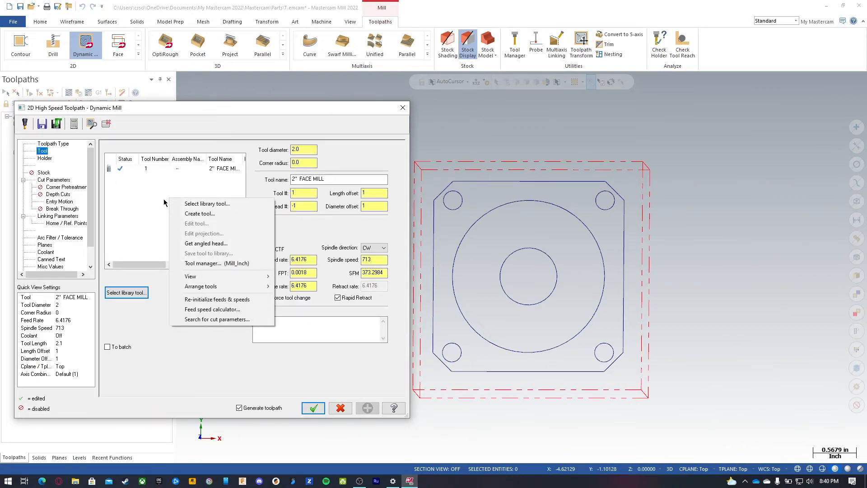
click(157, 201)
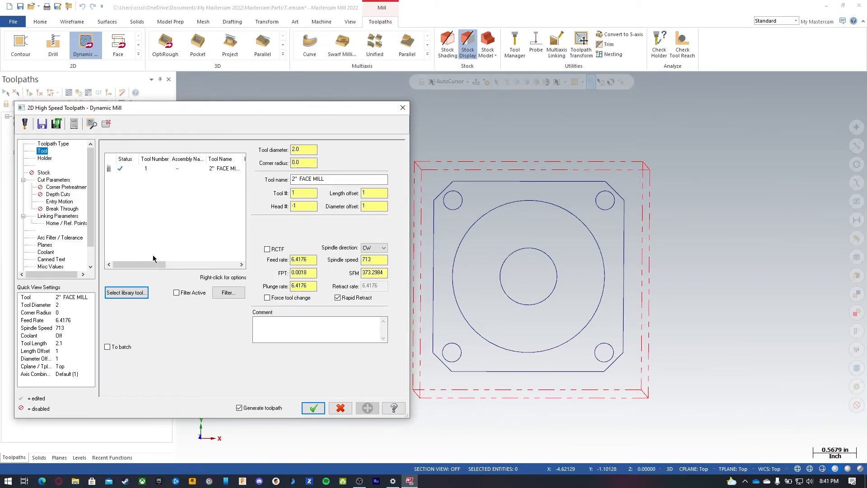
click(127, 293)
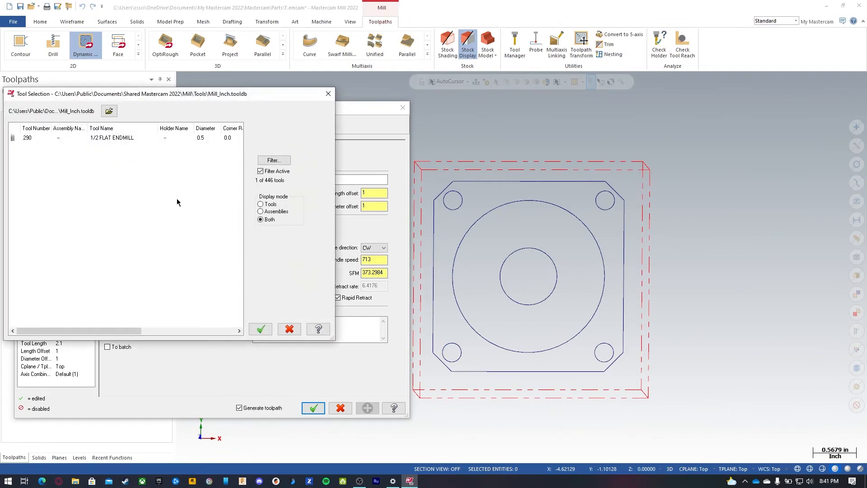
click(280, 161)
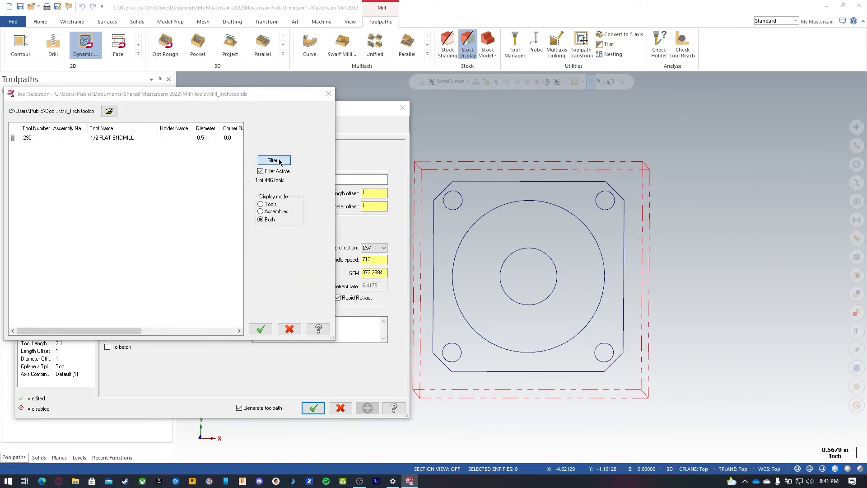
click(107, 250)
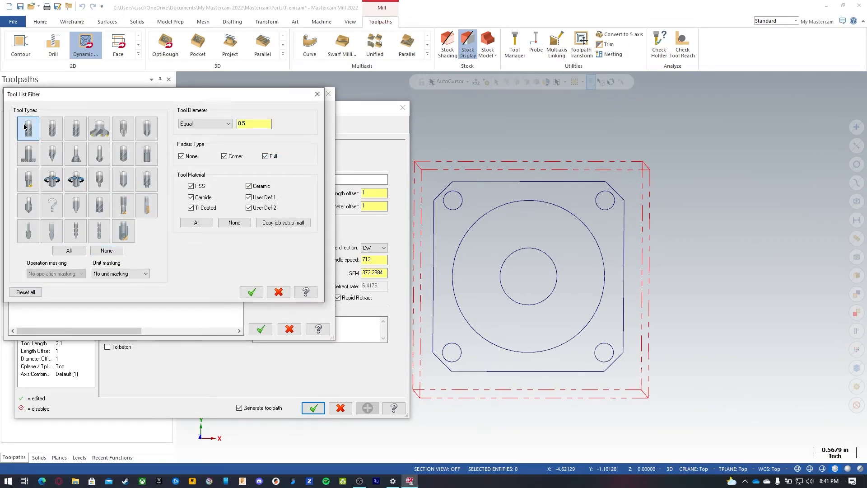
click(251, 124)
click(229, 124)
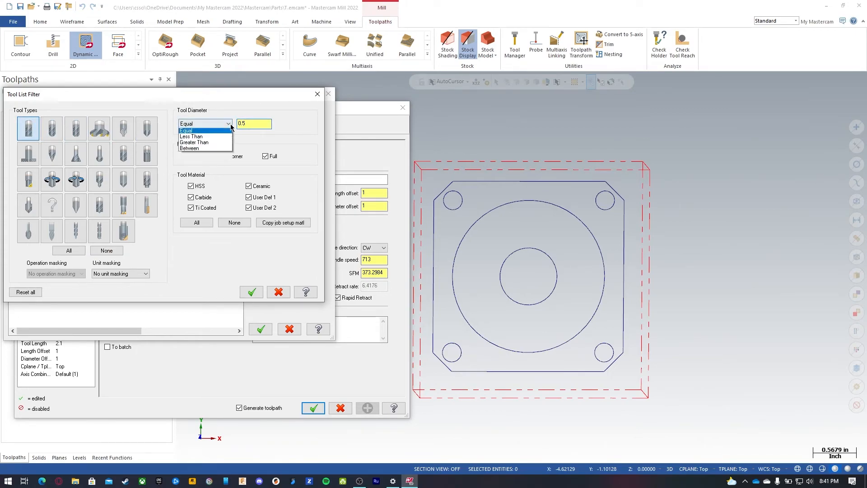
click(231, 125)
key(Tab)
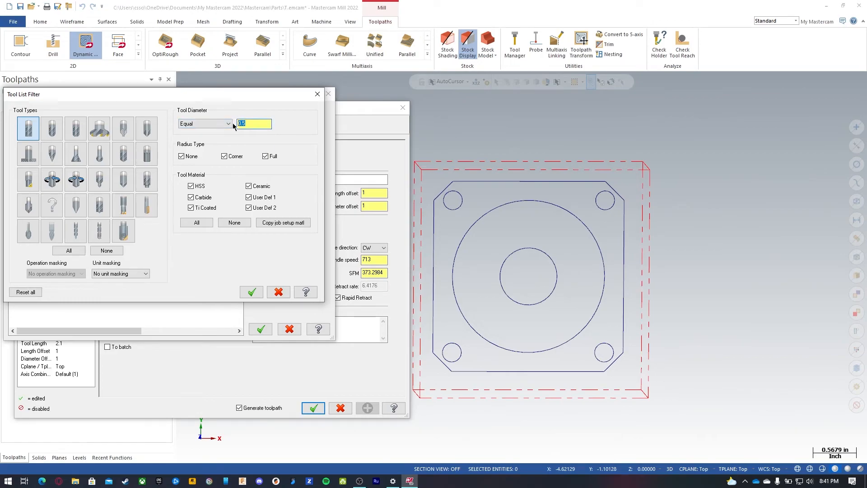
text(.75)
click(252, 292)
click(113, 140)
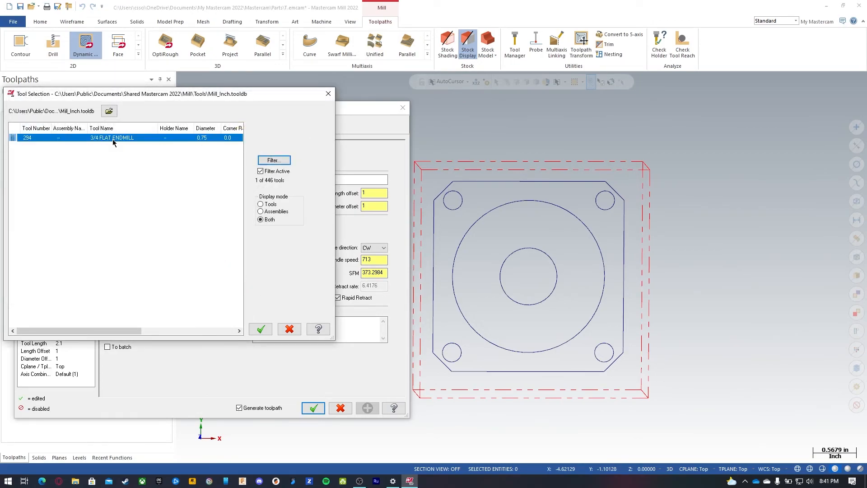
Step: Add bull endmills to the filter and select the 3/4 BULL ENDMILL 0.0625 RAD tool
click(274, 160)
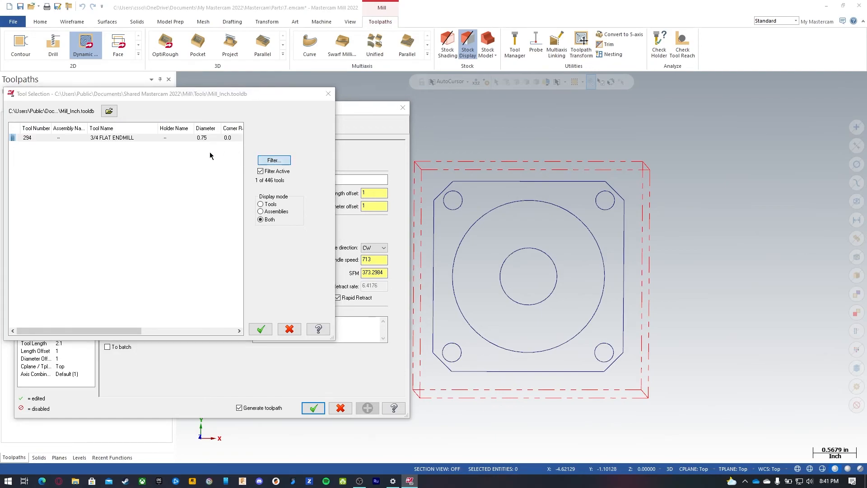
click(75, 129)
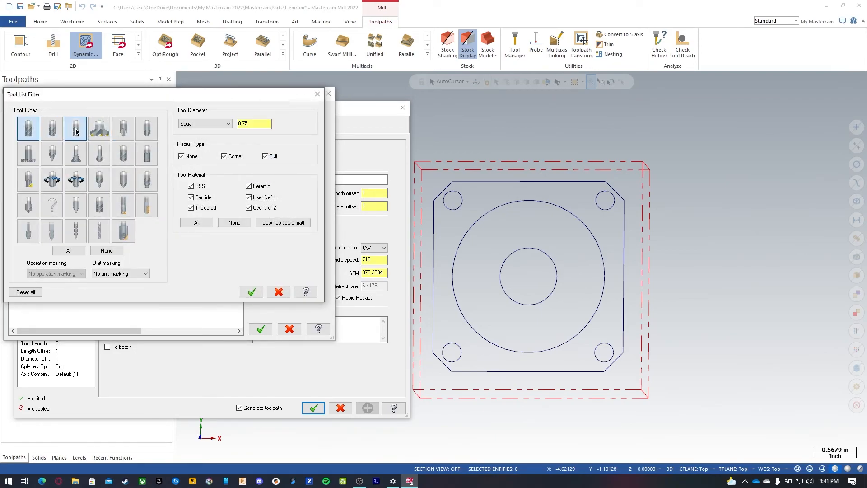
click(248, 292)
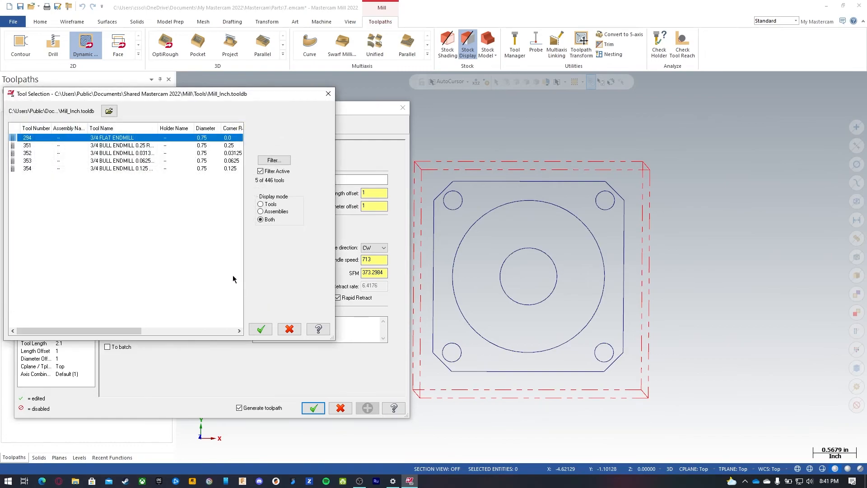
drag(158, 127, 173, 127)
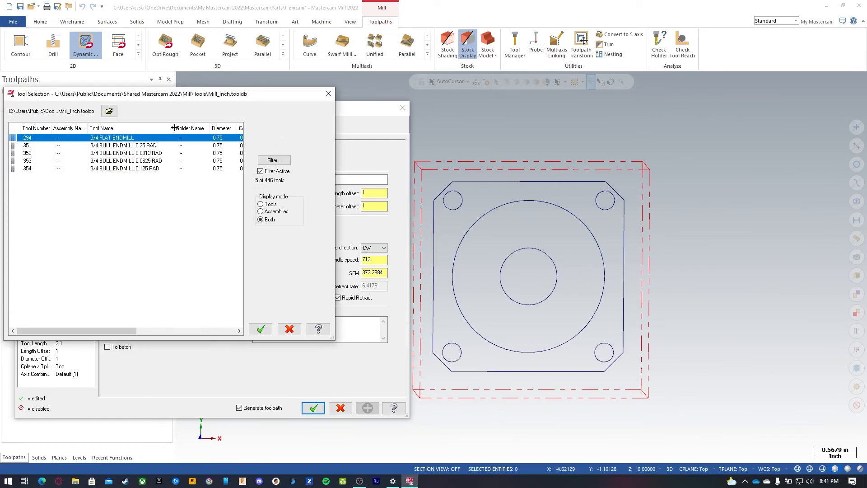
click(156, 161)
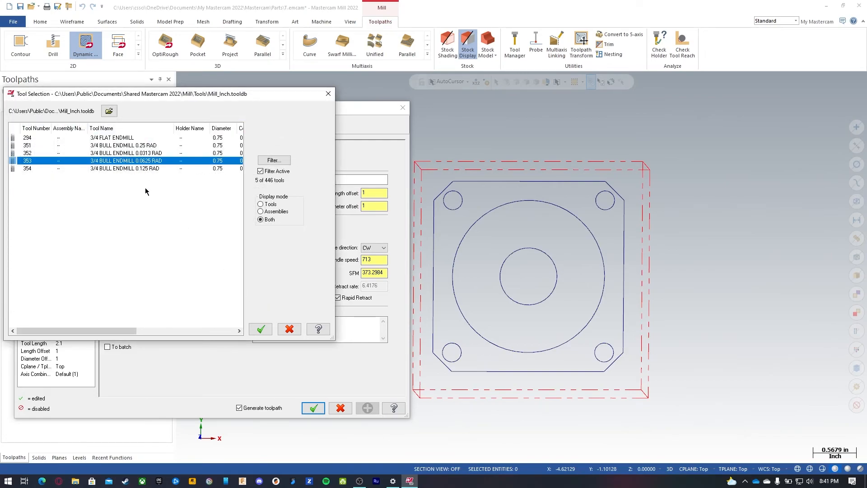
click(261, 331)
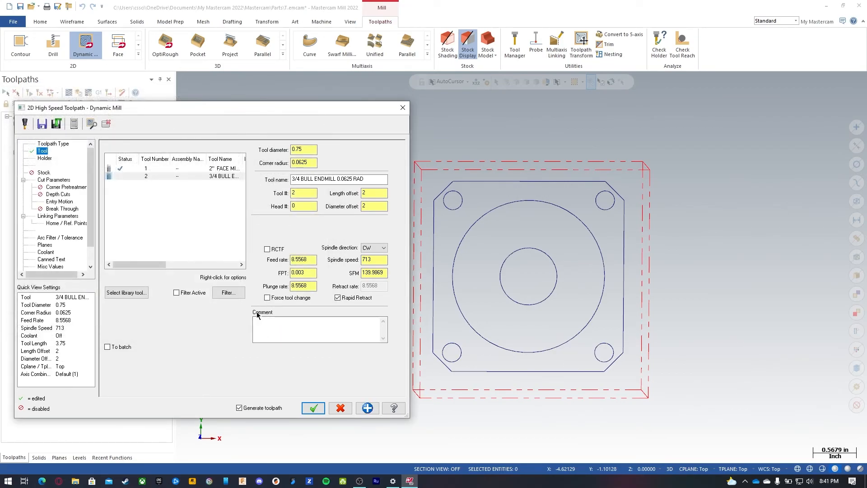
Step: Enter the tool comment Rough outside
click(289, 333)
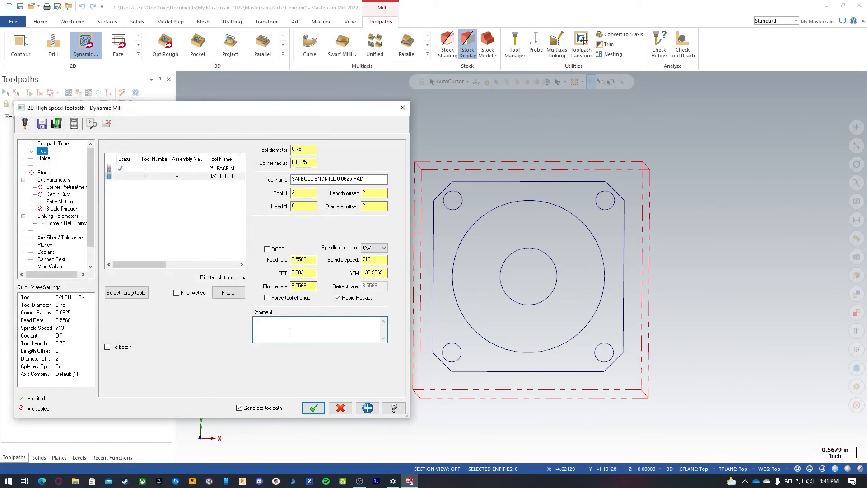
text(Rough)
key(Left)
key(Left)
key(Left)
key(Left)
text(t)
Step: Edit the new tool's properties, setting SFM to 800 and FPT to 0.005
right_click(185, 176)
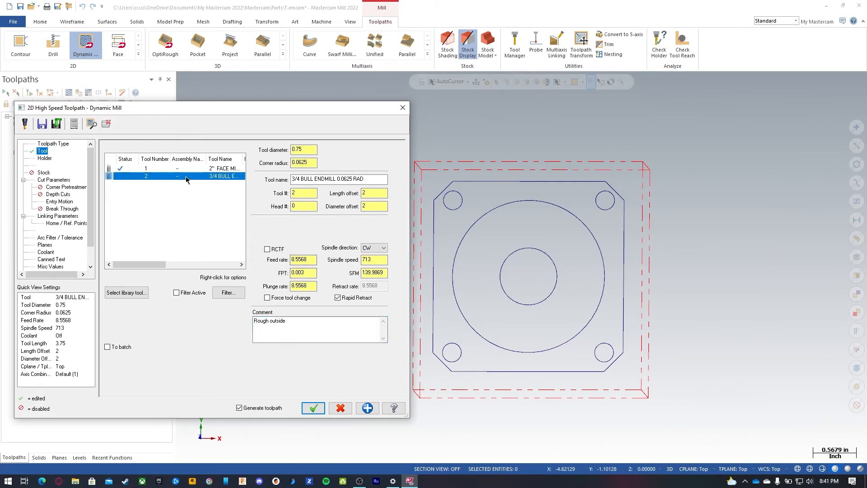
click(204, 202)
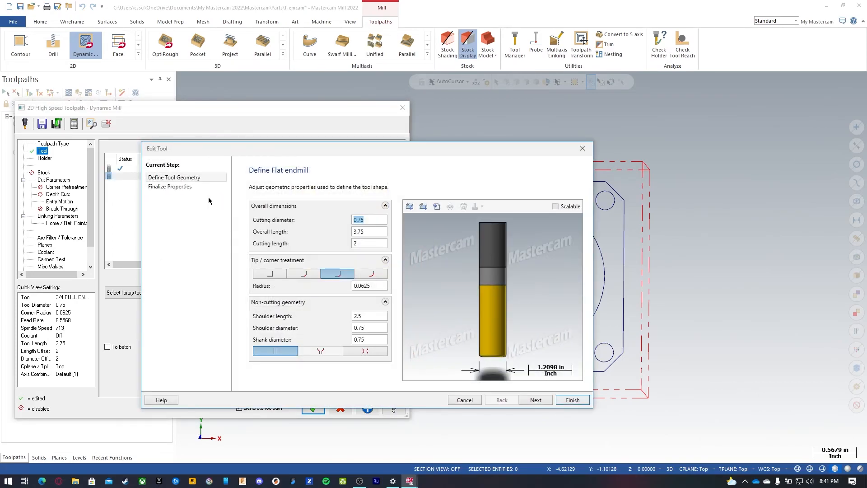
click(199, 186)
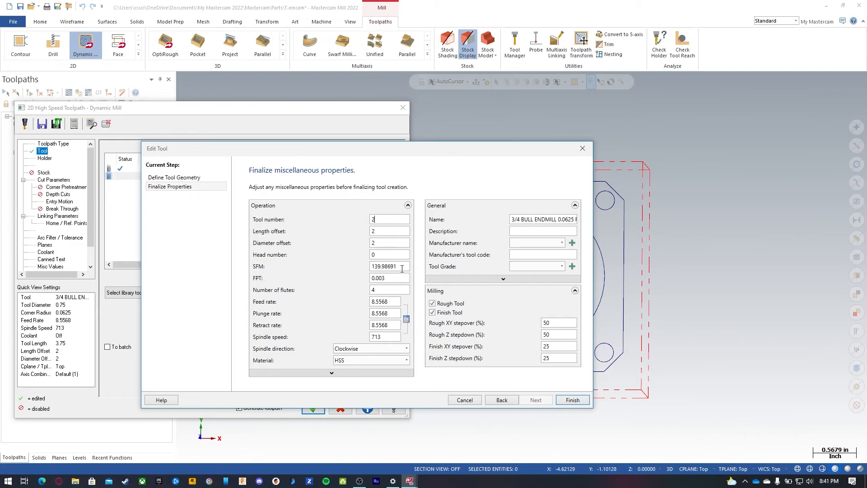
drag(406, 267, 347, 262)
text(800)
key(Tab)
text(.005)
key(Tab)
Step: Set the tool's plunge rate to 50 and retract rate to 200, choose its material, and finish editing
click(397, 302)
key(Tab)
text(50)
key(Tab)
text(200)
click(368, 351)
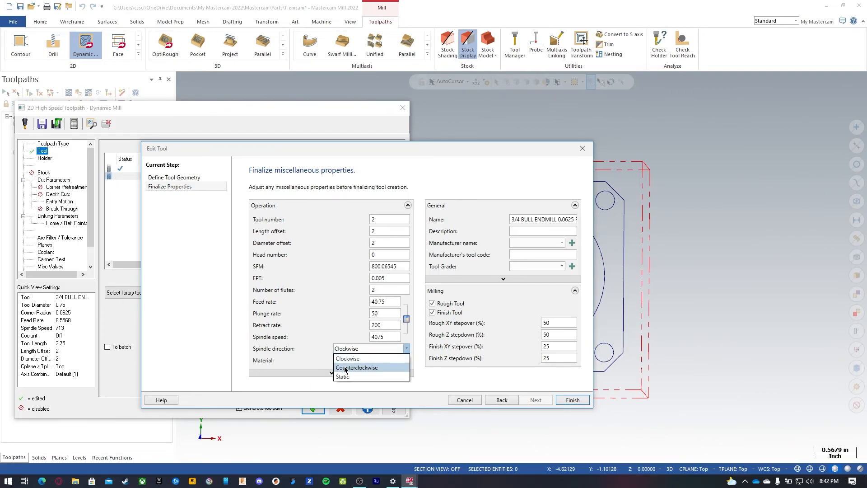
click(350, 358)
click(353, 360)
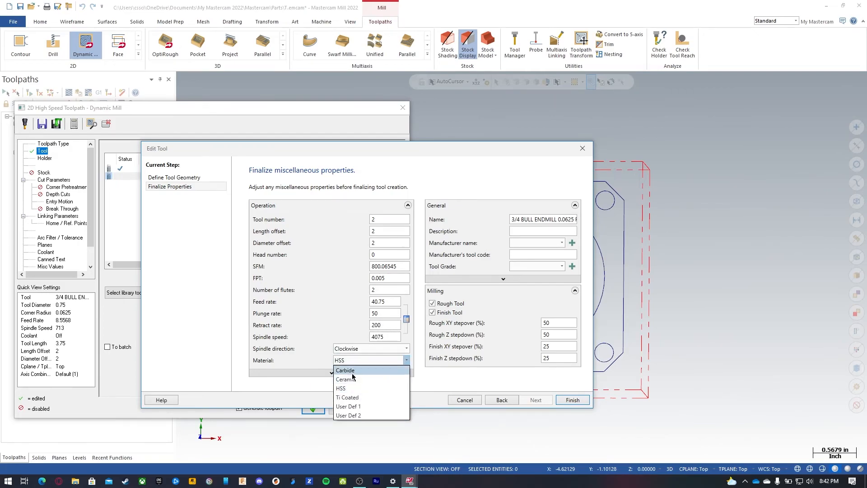
click(352, 379)
click(572, 399)
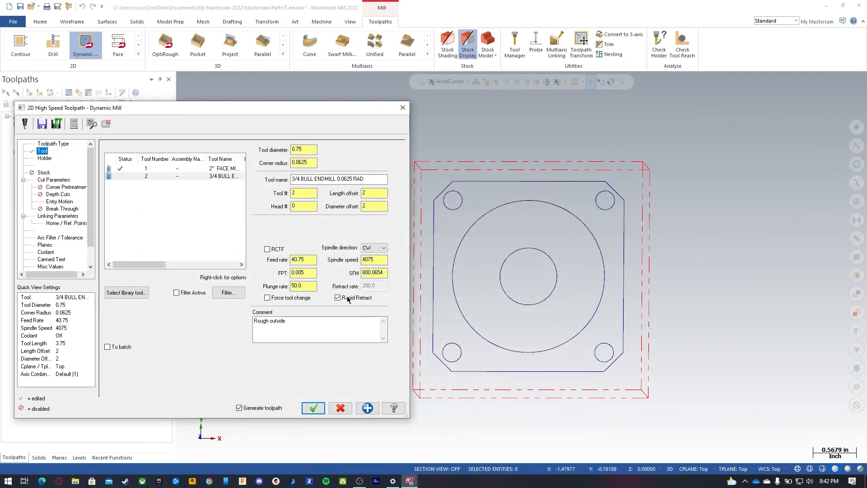
Step: Set the approach distance to 0.375 in the cut parameters
click(308, 272)
click(309, 288)
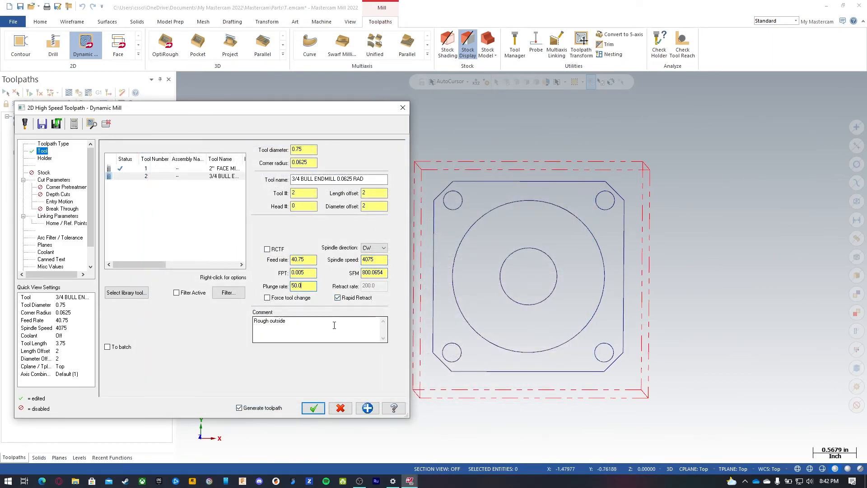
click(49, 180)
click(185, 194)
drag(185, 194, 133, 188)
text(.375)
key(Return)
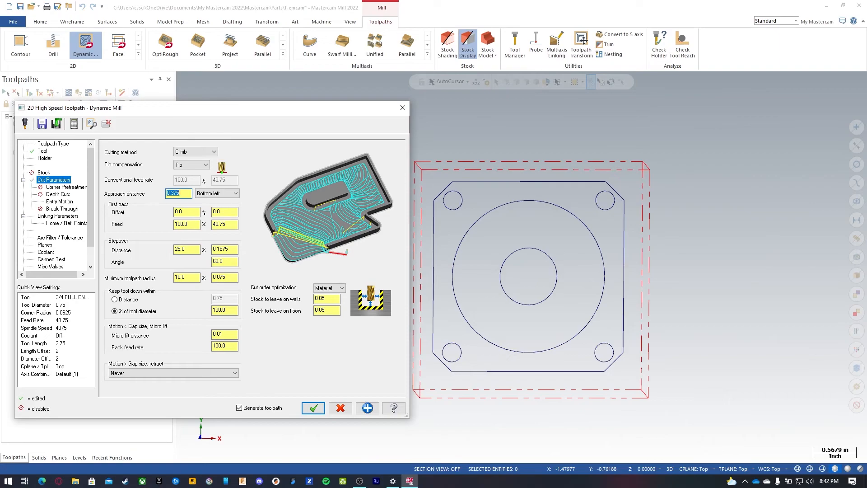
Step: Set the stepover distance to 10 percent
click(190, 213)
click(192, 249)
double_click(192, 249)
text(10)
key(Return)
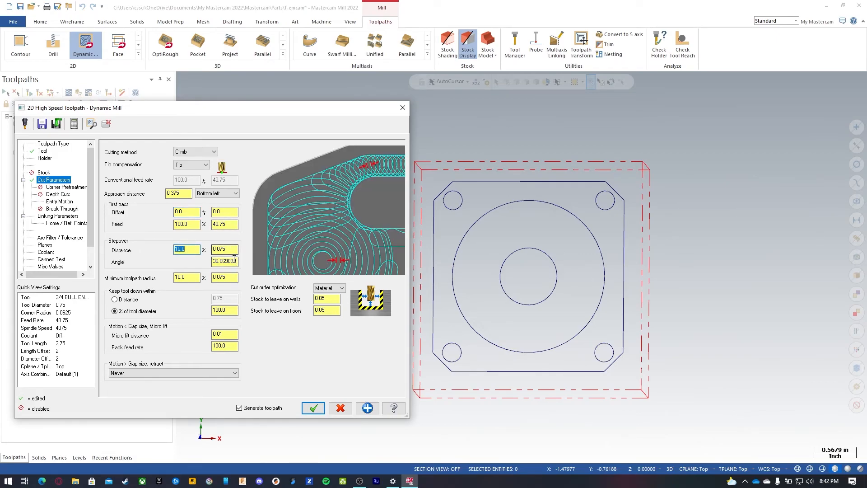
Step: Set stock to leave on floors to 0 and keep tool down within 300% of tool diameter
click(193, 277)
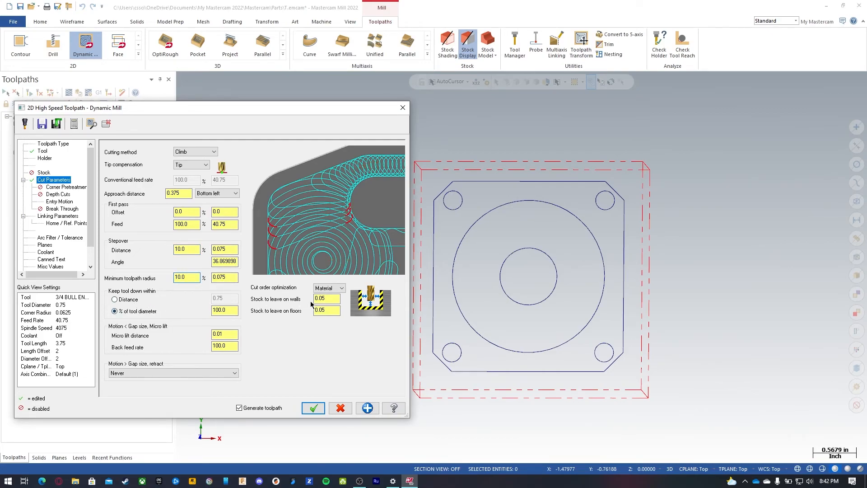
drag(332, 299, 306, 303)
key(Tab)
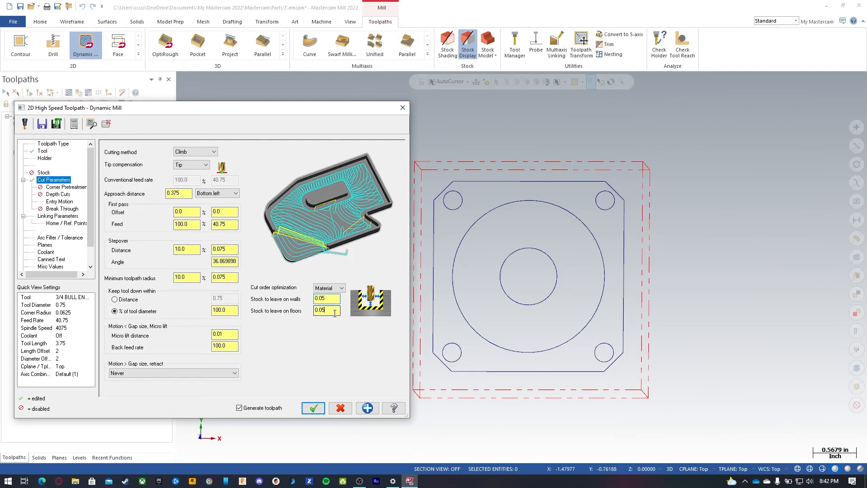
text(0)
click(225, 309)
text(3)
key(Return)
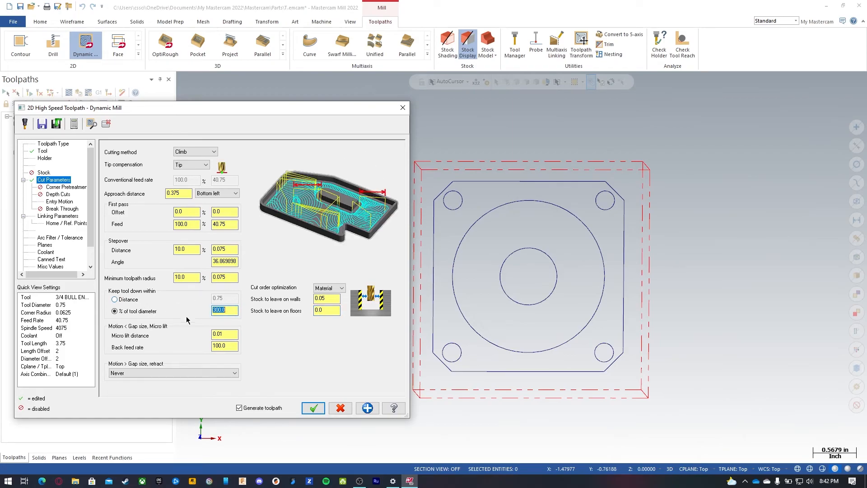
Step: Set the micro lift distance to 0 and edit the back feed rate
click(212, 335)
text(0)
key(Tab)
text(5)
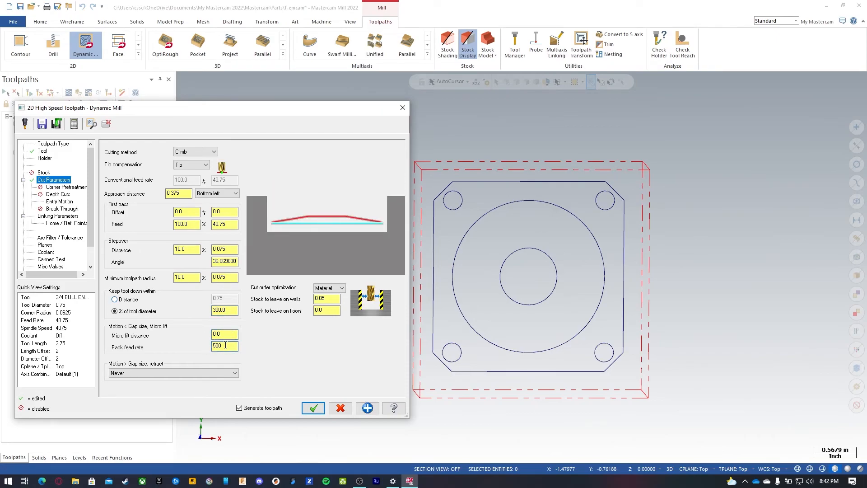
double_click(226, 346)
text(2)
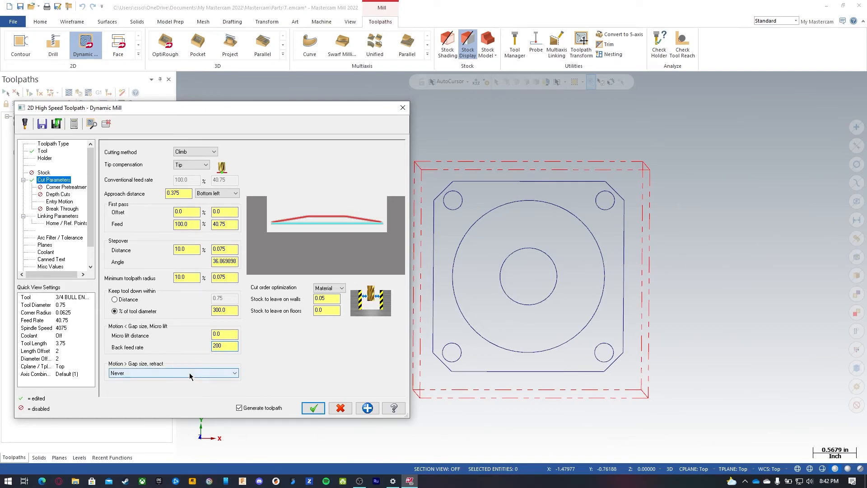
Step: Enable depth cuts for the Dynamic Mill toolpath with a maximum rough step of 0.6
click(58, 195)
click(122, 146)
click(189, 155)
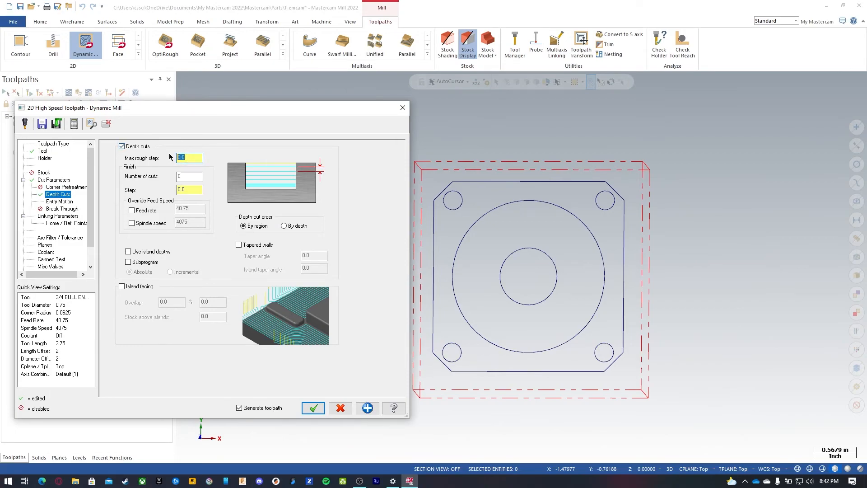
text(0.6)
click(191, 177)
Step: Enable the clearance plane at 2.0 and use it only at the start and end of the operation
click(63, 202)
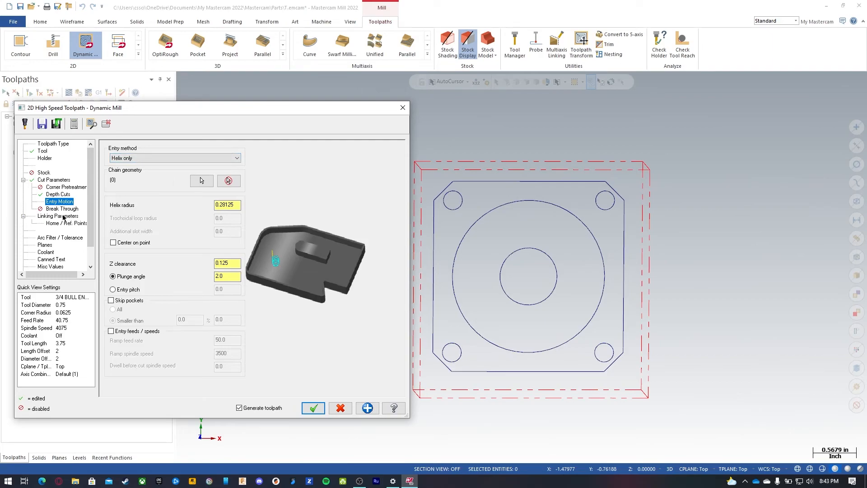
click(63, 216)
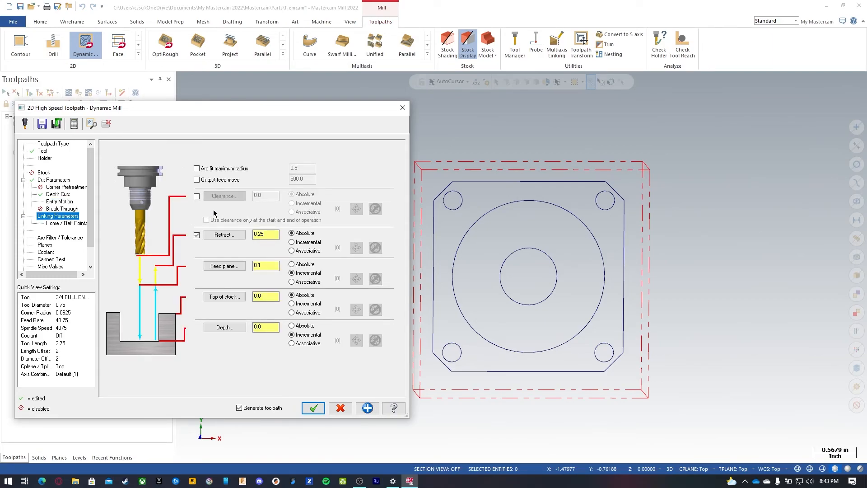
click(196, 197)
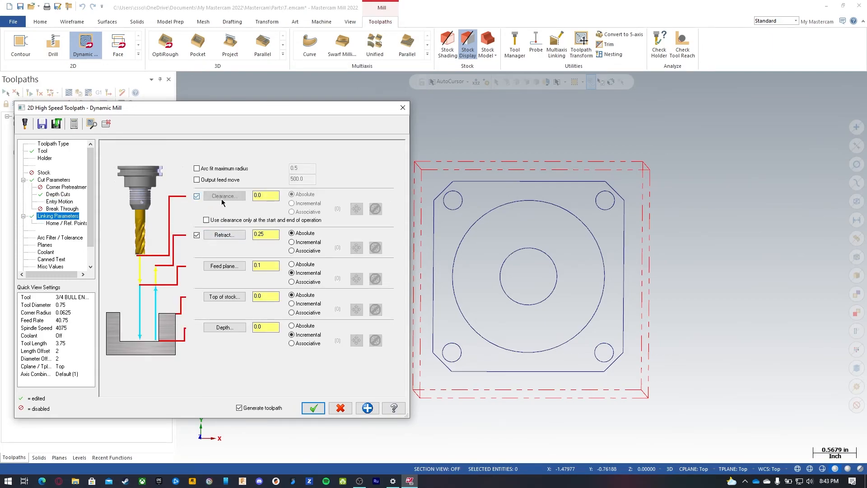
text(2.0)
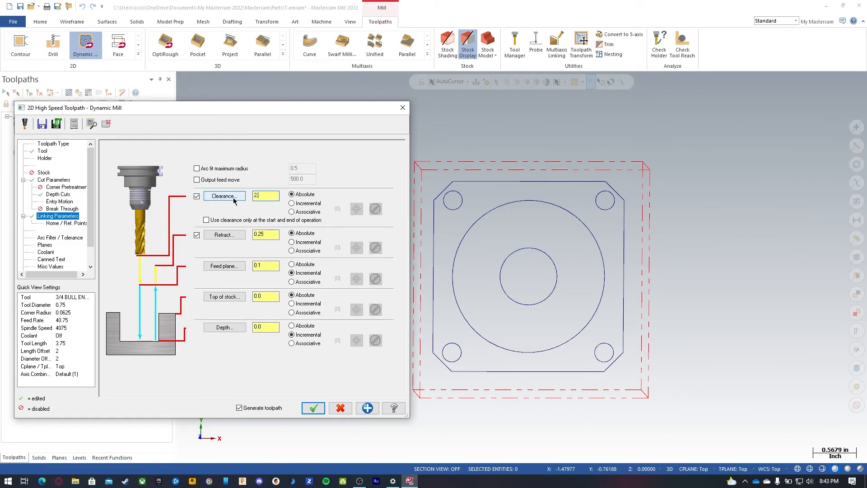
click(248, 221)
Step: Set the retract height to 0.1 and the feed plane to 0.05
double_click(266, 234)
text(.1)
double_click(265, 265)
text(.05)
Step: Set the cutting depth to -1 as an absolute value
double_click(274, 294)
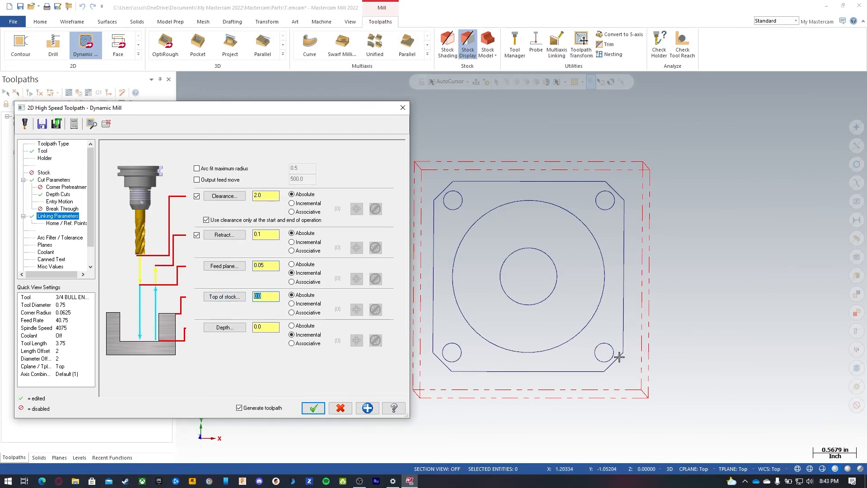
click(271, 326)
click(304, 328)
drag(267, 328, 242, 330)
text(-)
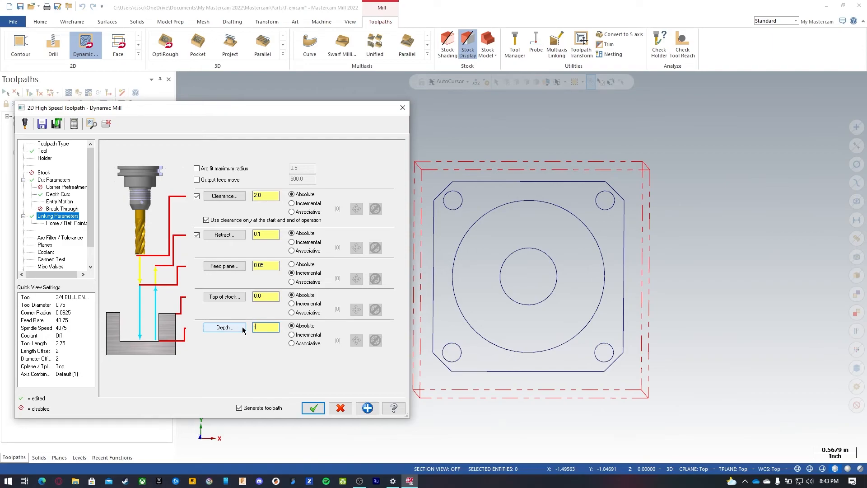
text(1)
Step: Turn flood coolant on for the toolpath
click(59, 238)
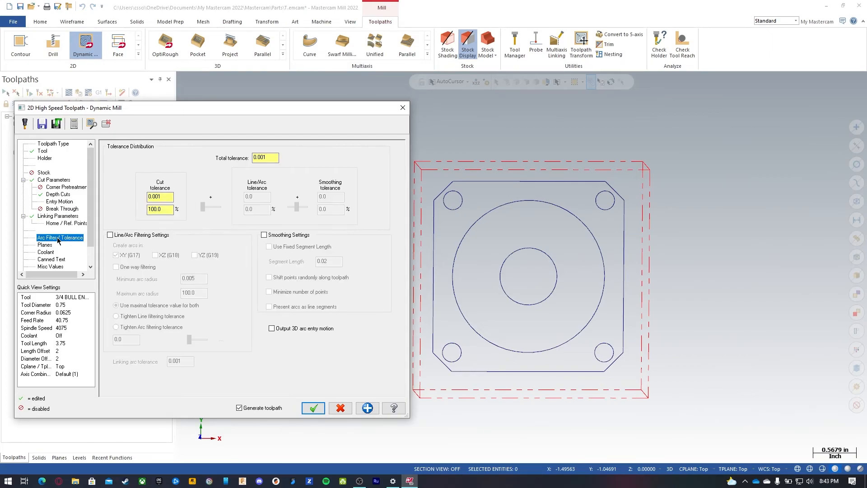
click(50, 246)
click(51, 252)
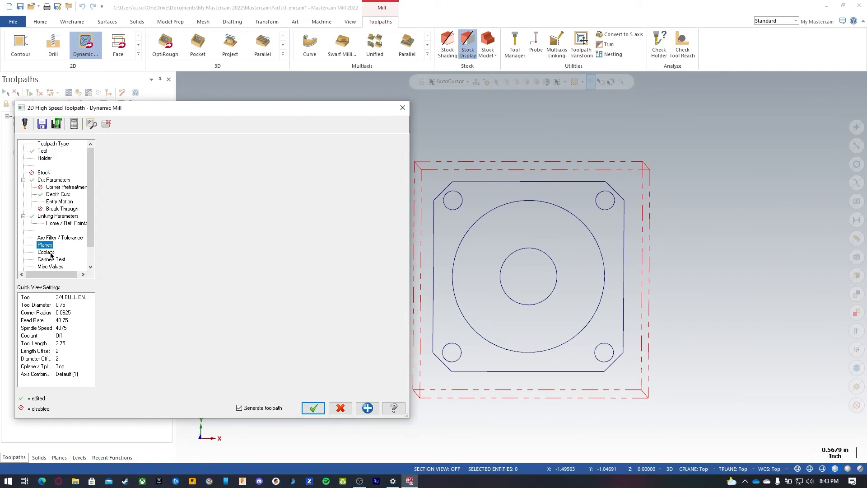
click(265, 195)
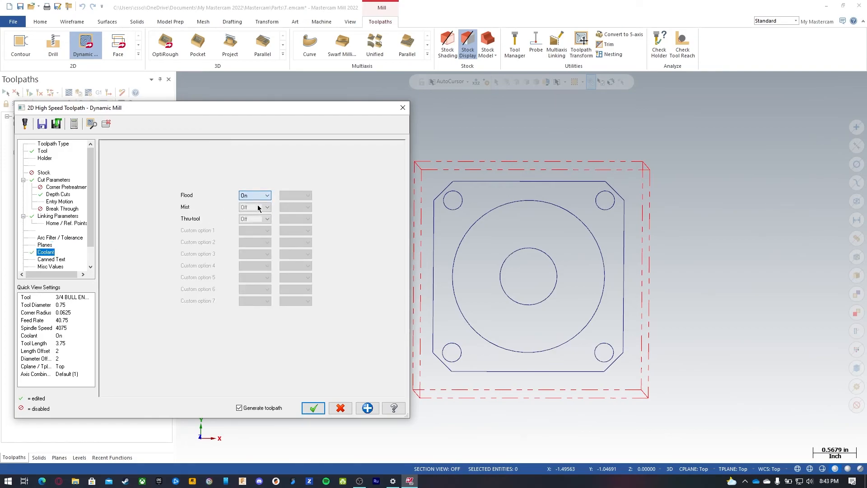
Step: Save the operation settings to the library and accept the Dynamic Mill toolpath
click(58, 126)
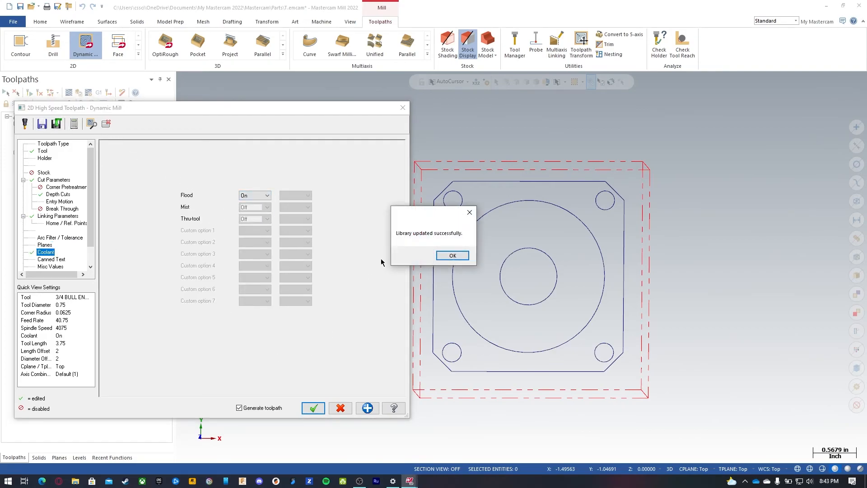
click(453, 256)
click(314, 408)
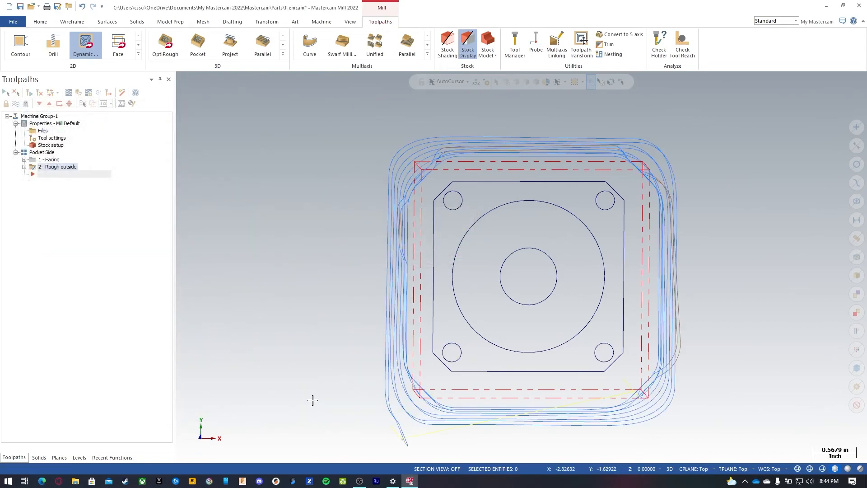
Step: Select all operations in the Pocket Side group and open them in the Verify simulator, maximized
middle_drag(344, 343, 355, 299)
click(79, 208)
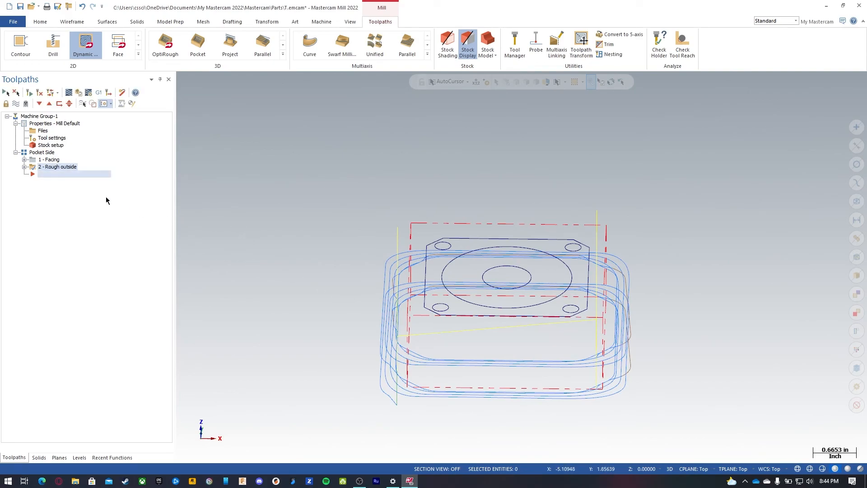
click(47, 154)
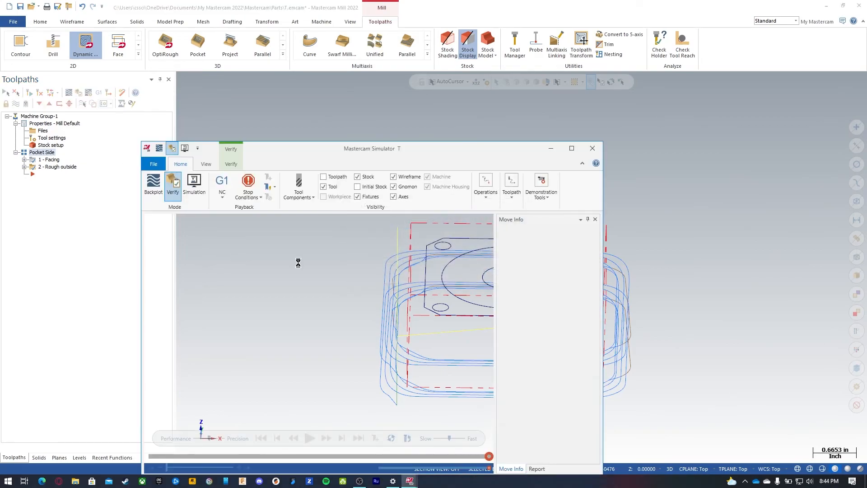
double_click(380, 148)
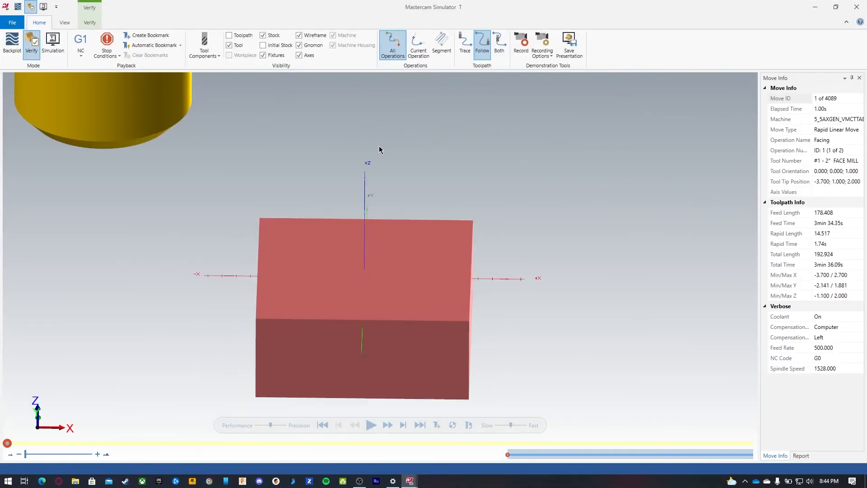
middle_drag(493, 178, 481, 164)
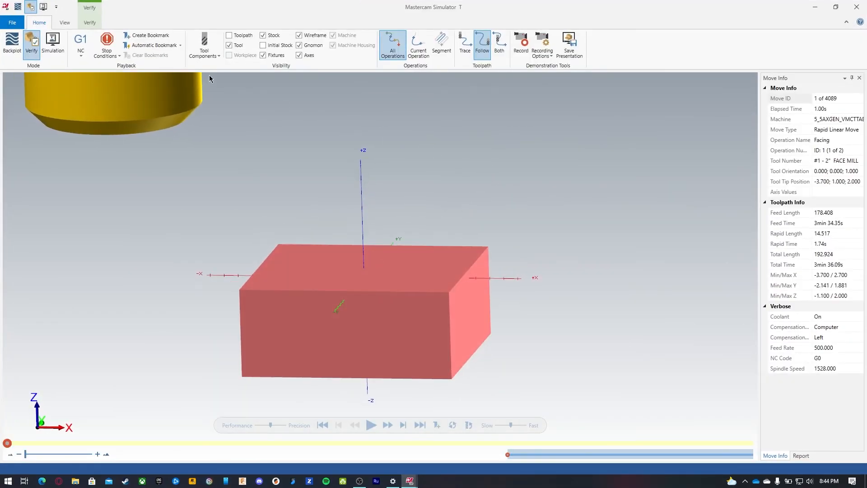
Step: Set the simulator to stop at each operation change
click(116, 56)
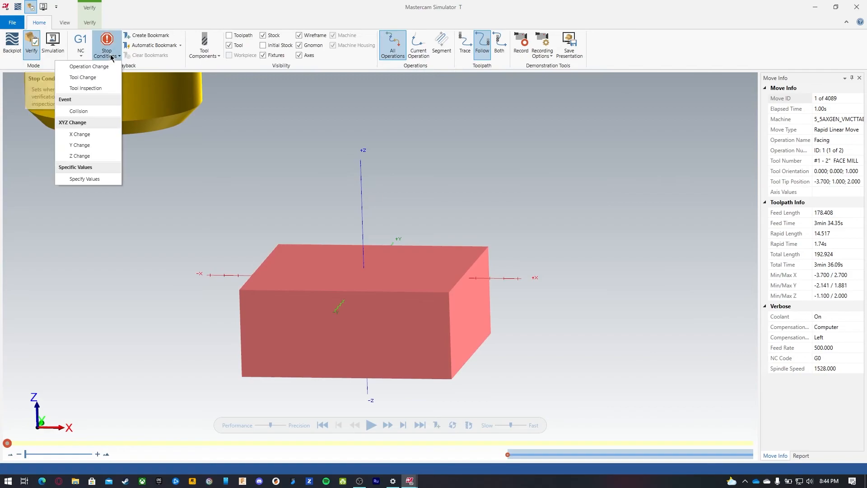
click(76, 66)
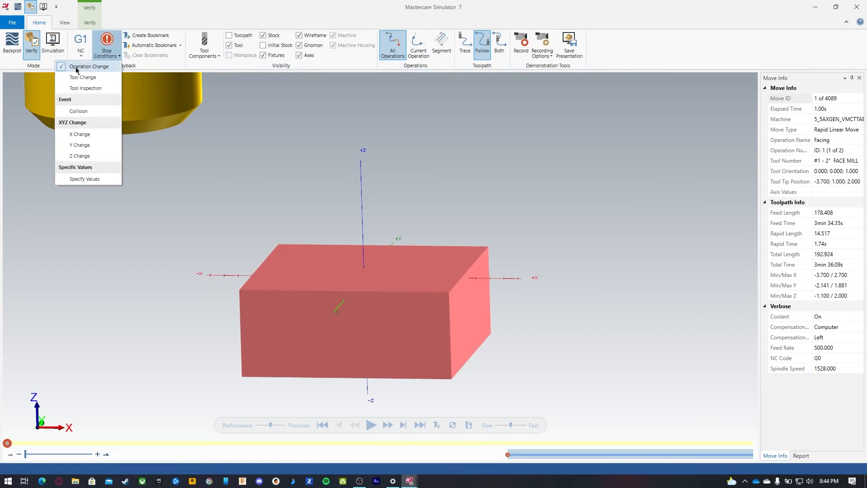
click(178, 25)
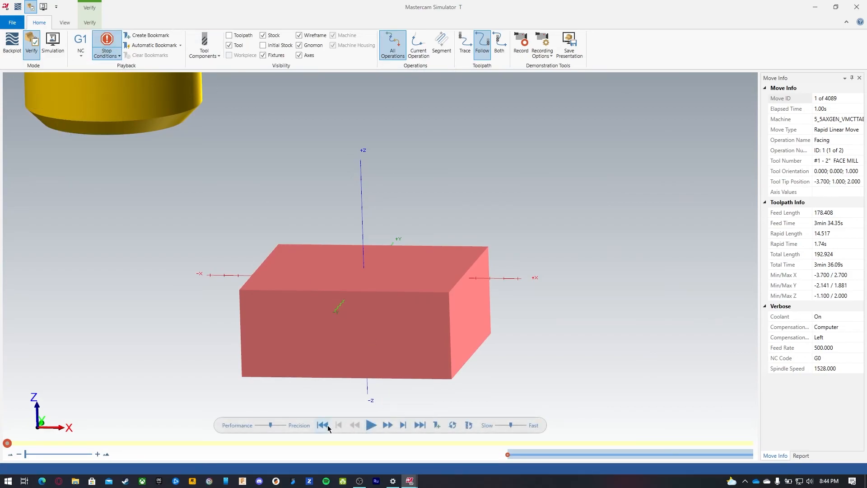
Step: Run the verification of the facing and roughing operations, adjusting playback speed, then close the simulator
drag(511, 425, 504, 425)
click(371, 425)
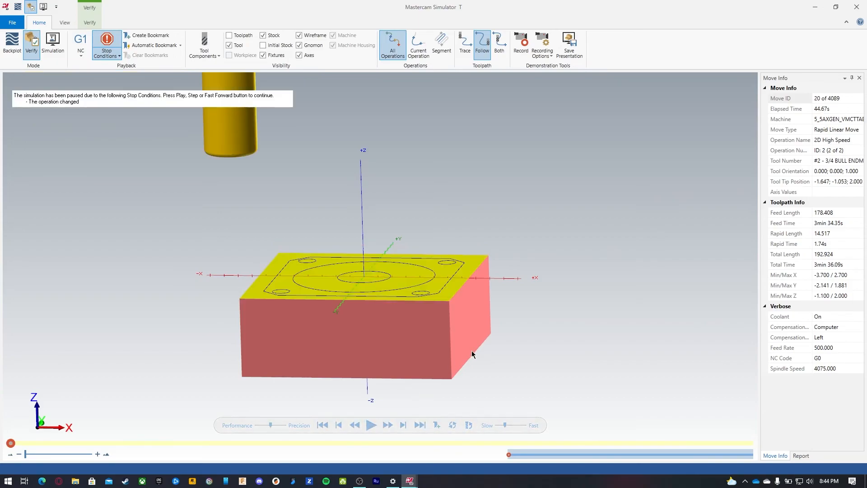
click(323, 425)
drag(505, 425, 498, 425)
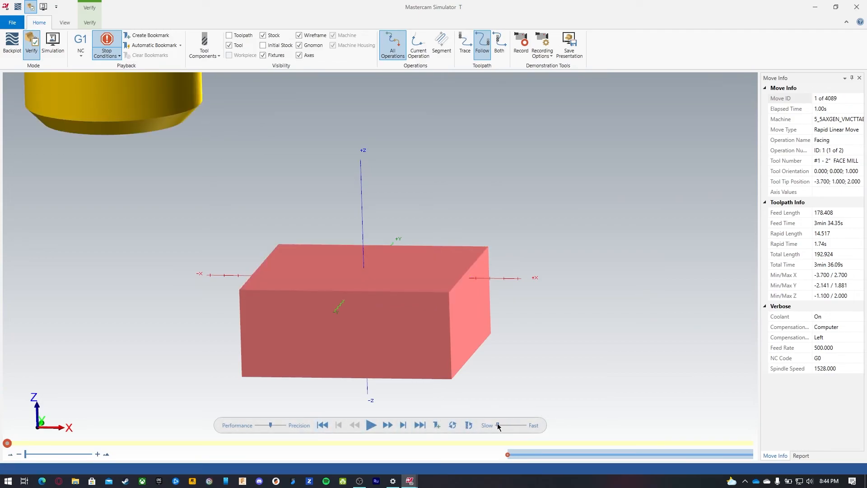
click(371, 425)
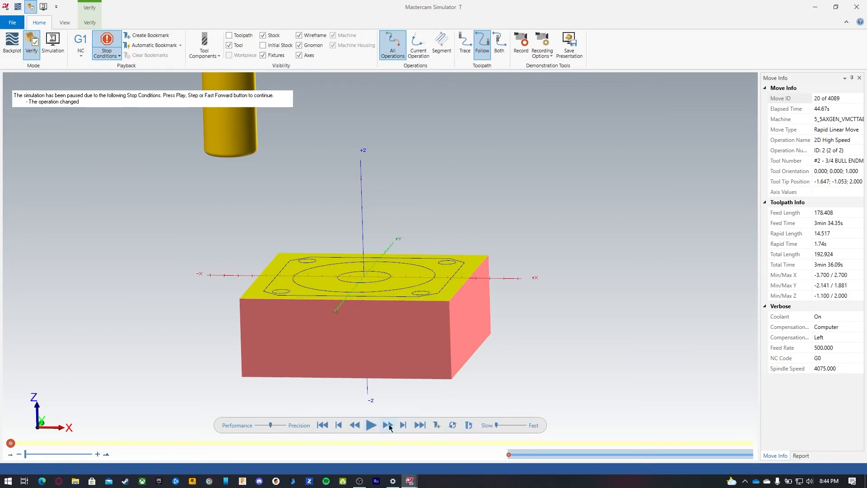
click(322, 425)
click(371, 425)
click(372, 425)
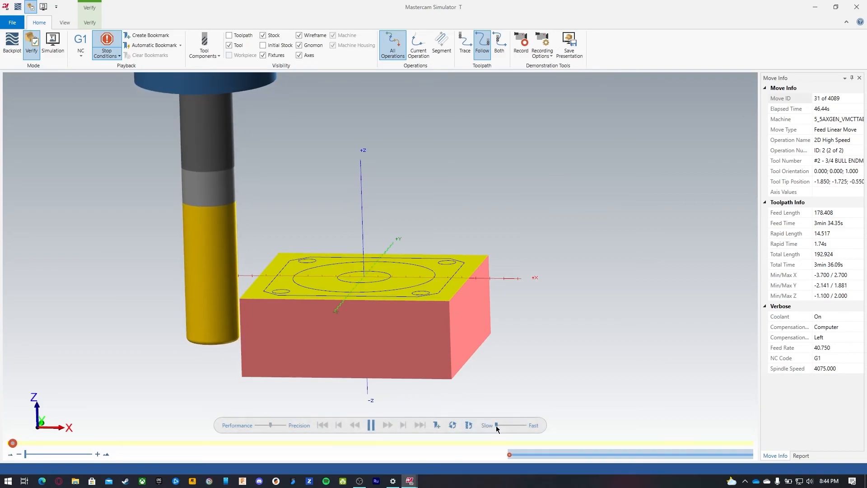
drag(497, 426, 505, 426)
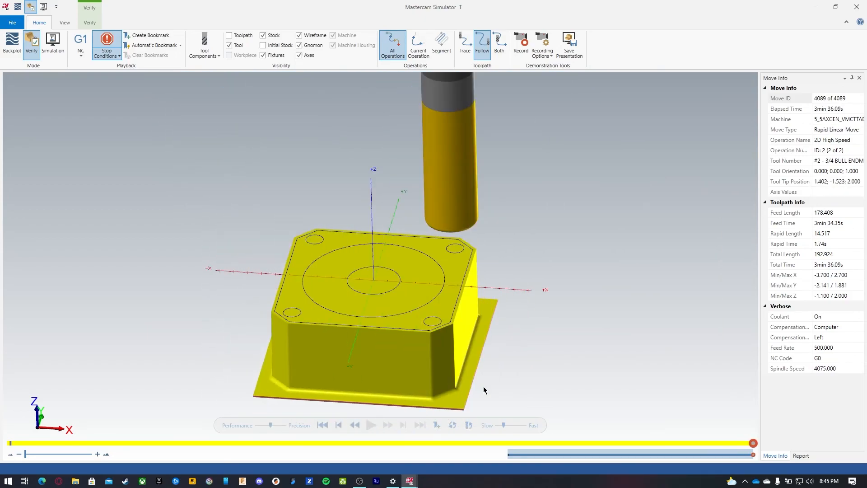
middle_drag(502, 383, 501, 366)
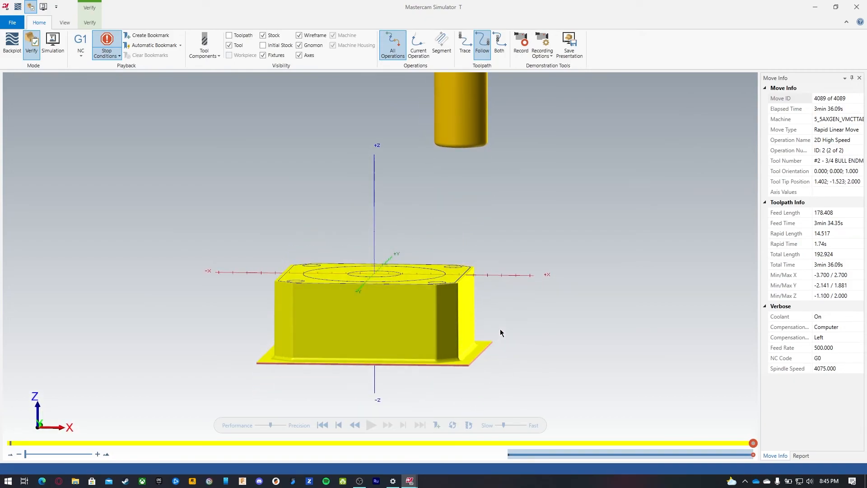
click(816, 8)
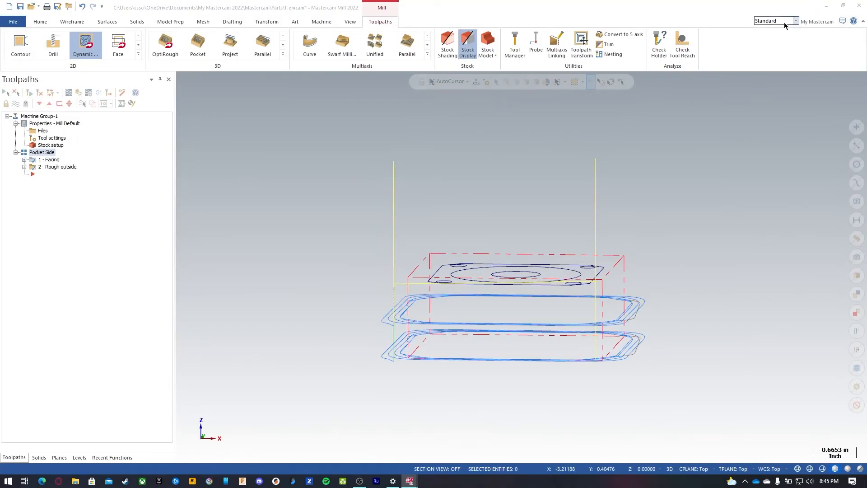
Step: Reopen the Rough outside parameters, set the linking depth to -1.0625 and accept the changes
click(56, 166)
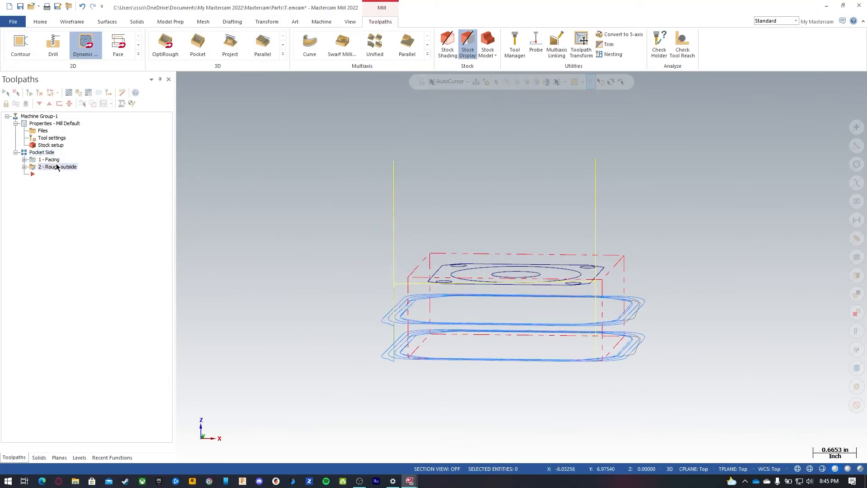
click(25, 167)
click(59, 175)
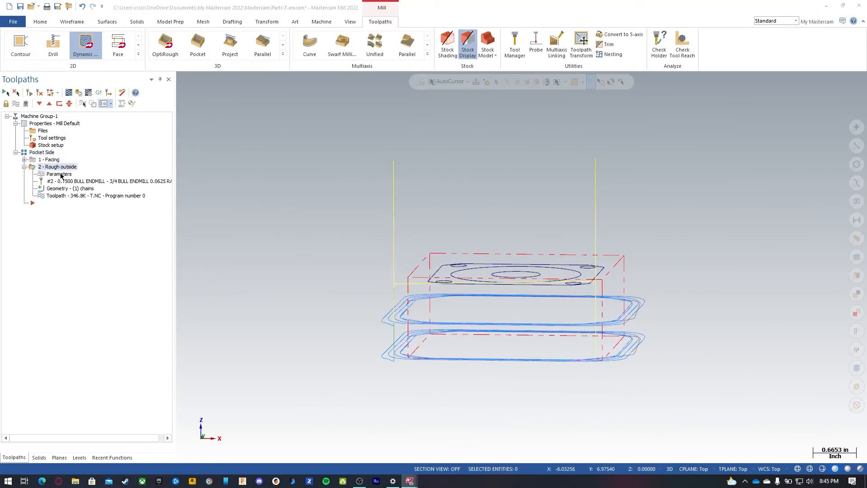
click(58, 215)
click(271, 326)
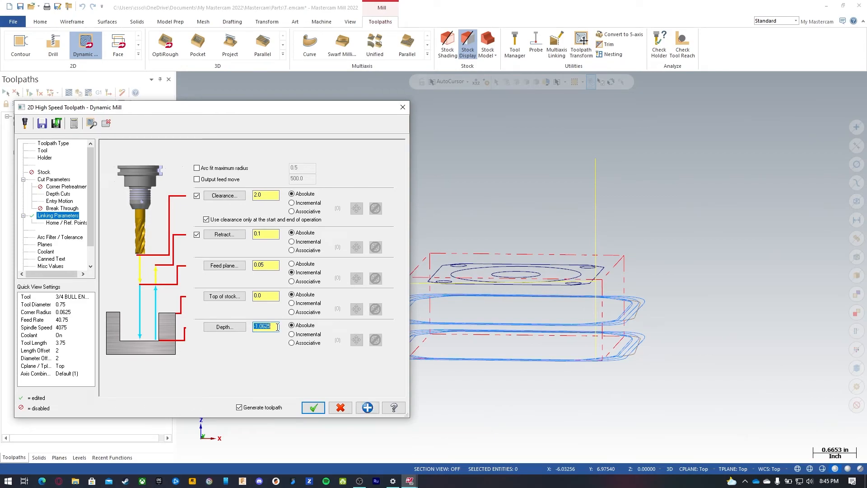
click(313, 408)
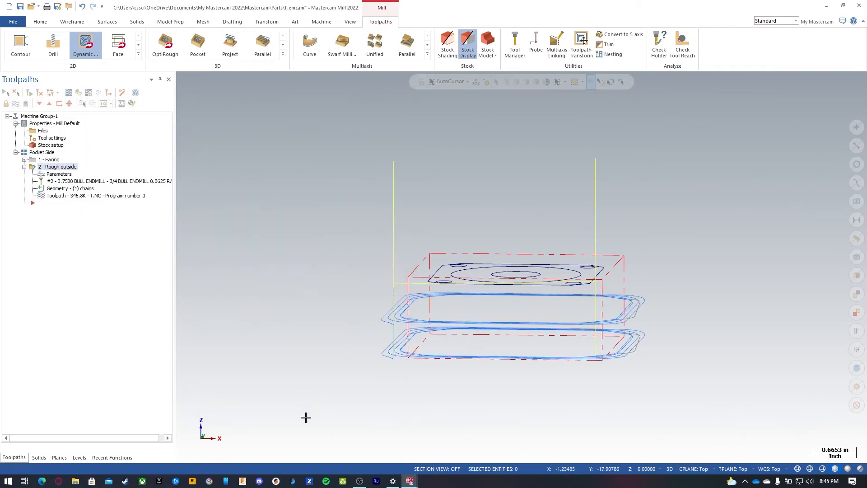
Step: Verify all Pocket Side operations again in the simulator
click(41, 153)
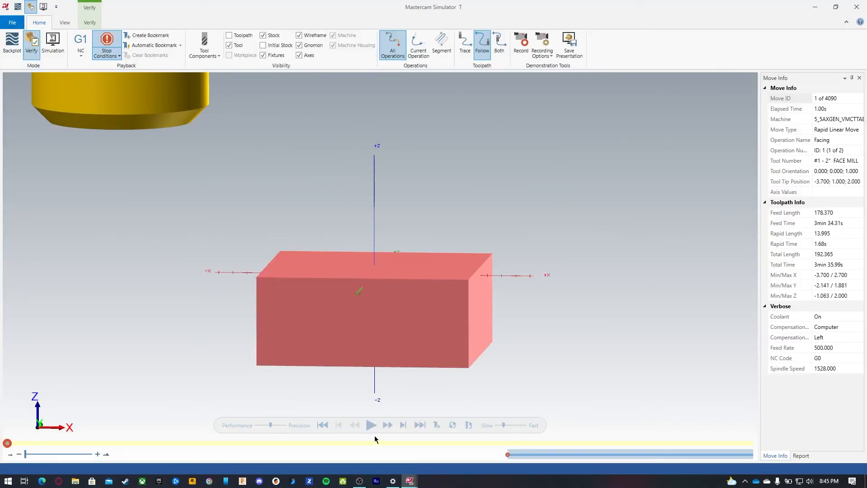
click(372, 425)
click(371, 425)
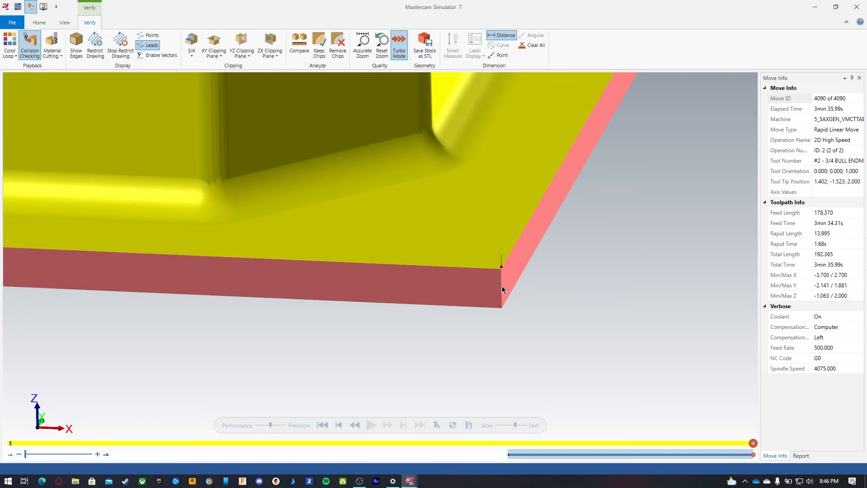
Step: Measure the distance at the stock's bottom corner, clear the measurements and close the simulator
click(502, 310)
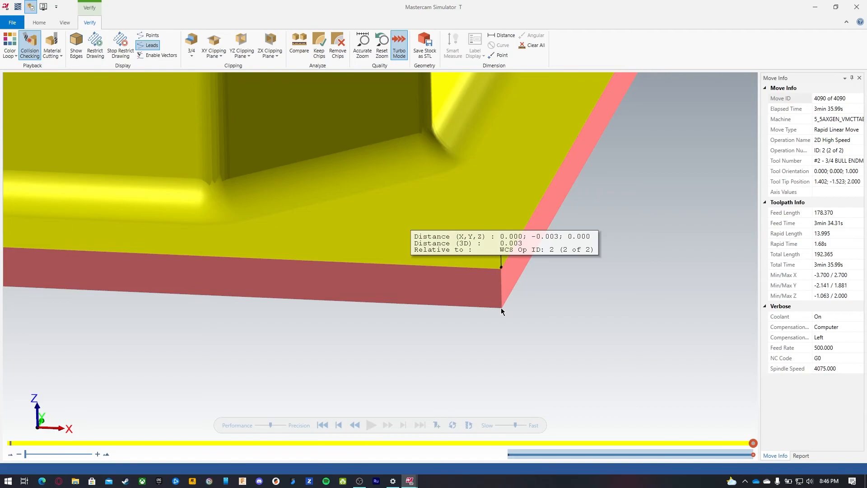
click(534, 46)
scroll(563, 311, down, 5)
scroll(552, 315, down, 2)
scroll(559, 293, up, 1)
scroll(551, 159, up, 1)
mouse_move(571, 278)
middle_down()
mouse_move(571, 248)
mouse_move(572, 278)
middle_up()
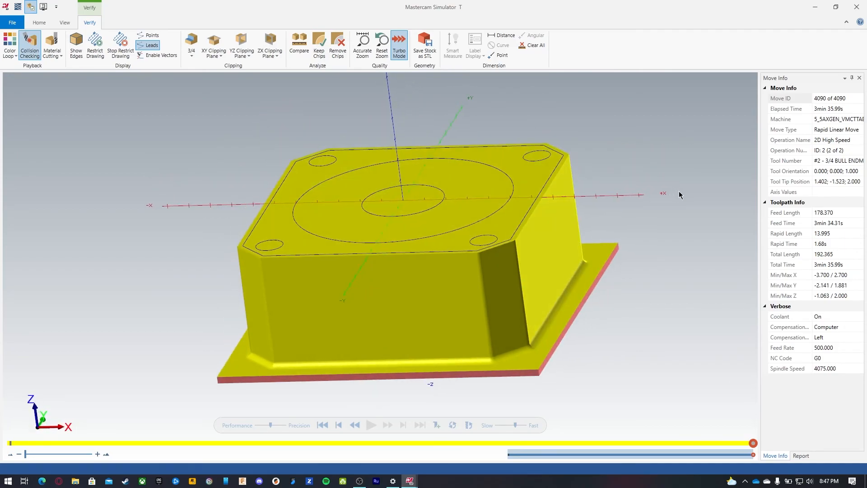
click(856, 6)
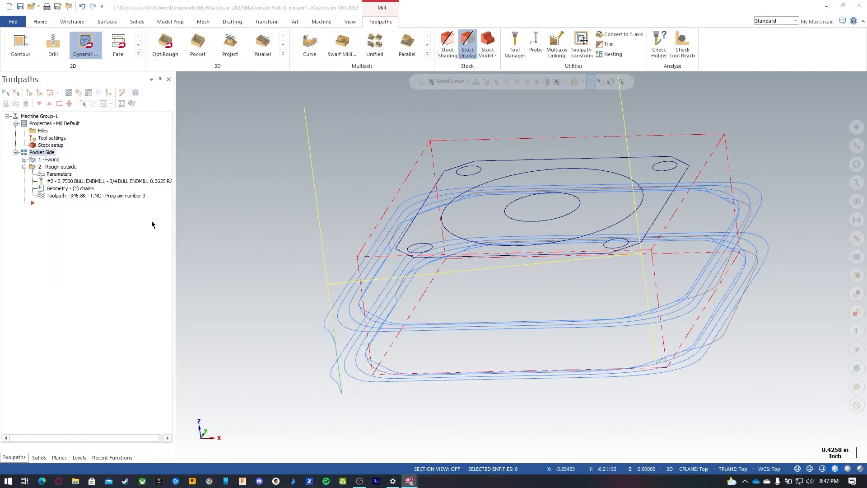
Step: Collapse the Rough outside operation in the tree and hide the toolpath display in the graphics window
click(25, 167)
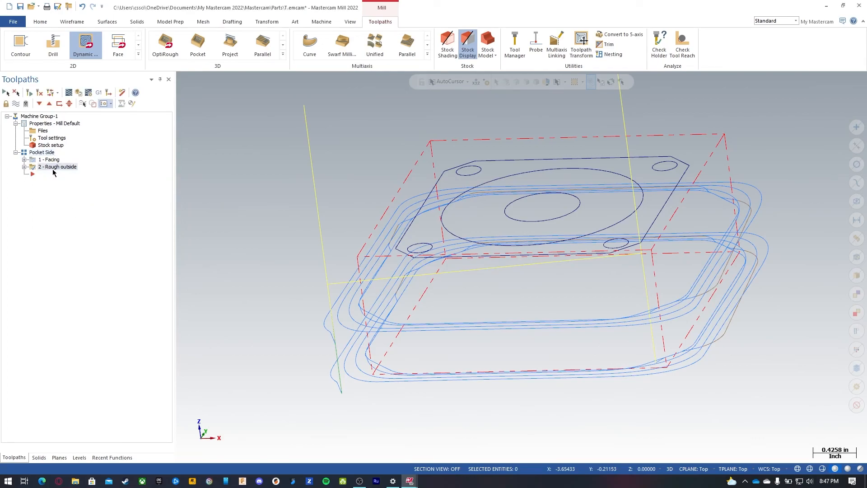
click(16, 103)
middle_drag(451, 309, 463, 318)
middle_drag(351, 301, 322, 302)
scroll(322, 302, down, 3)
scroll(432, 241, up, 3)
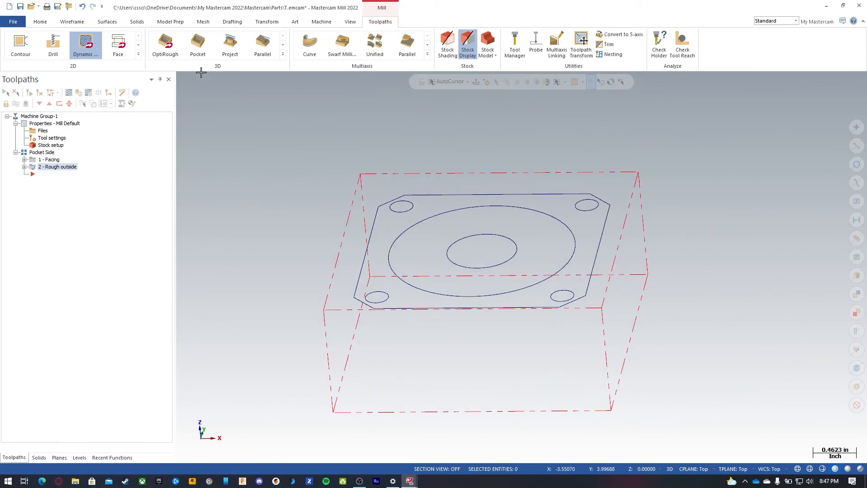
Step: Start a 2D Pocket toolpath and chain the large circle on the plate's top face
click(138, 54)
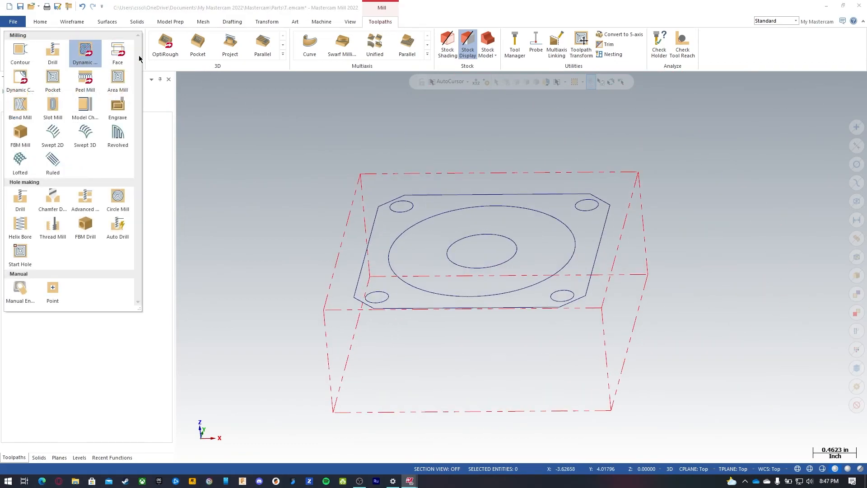
click(53, 78)
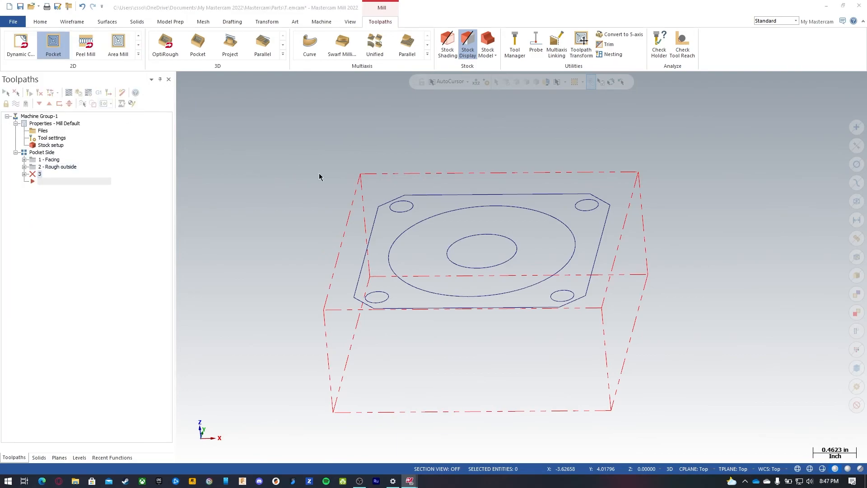
click(451, 211)
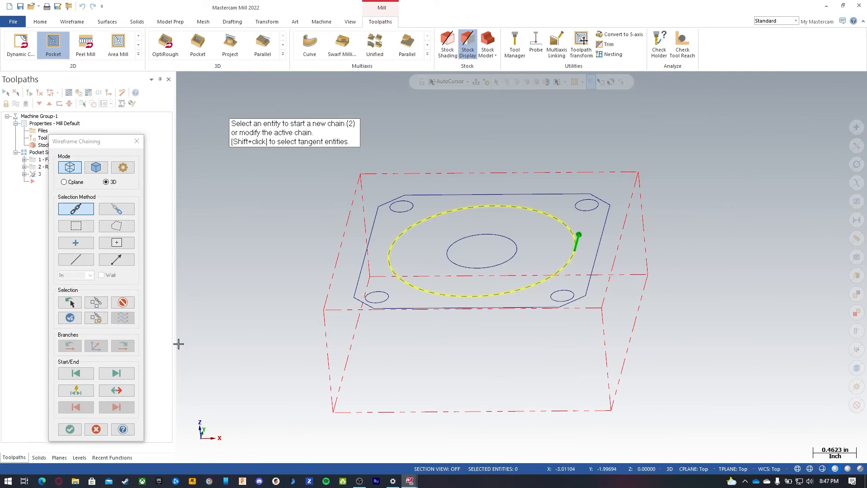
click(80, 429)
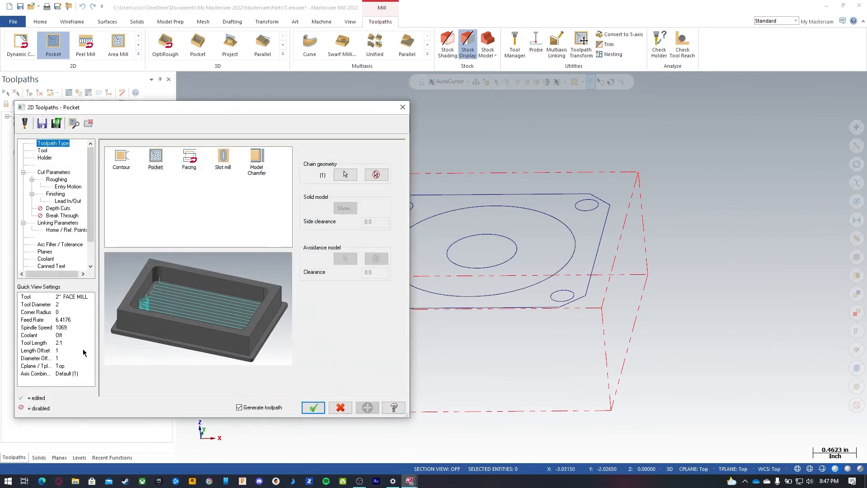
Step: Select the 3/4 bull endmill (tool 2) as the pocket's cutting tool
click(41, 151)
click(171, 176)
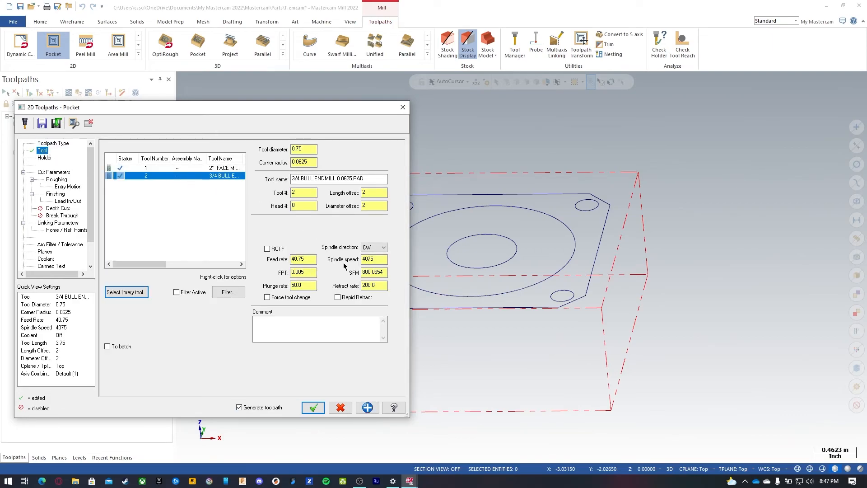
click(300, 261)
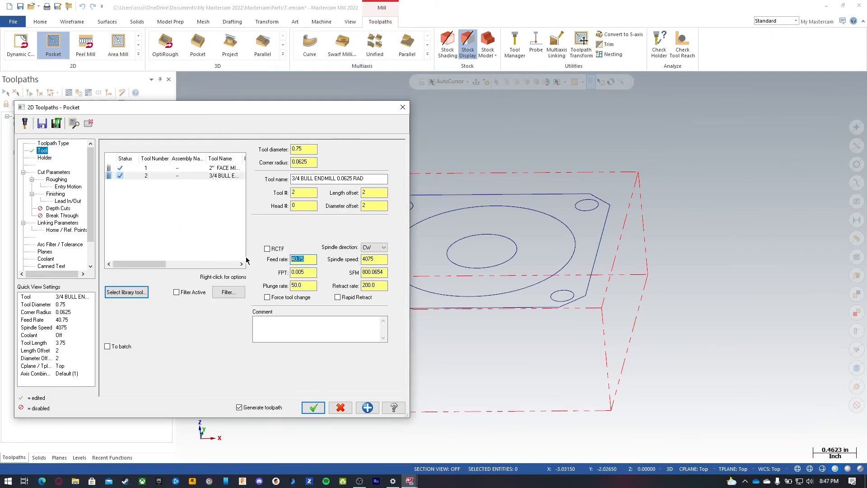
Step: In the pocket's cut parameters, set the stock to leave on floors to .01
click(52, 173)
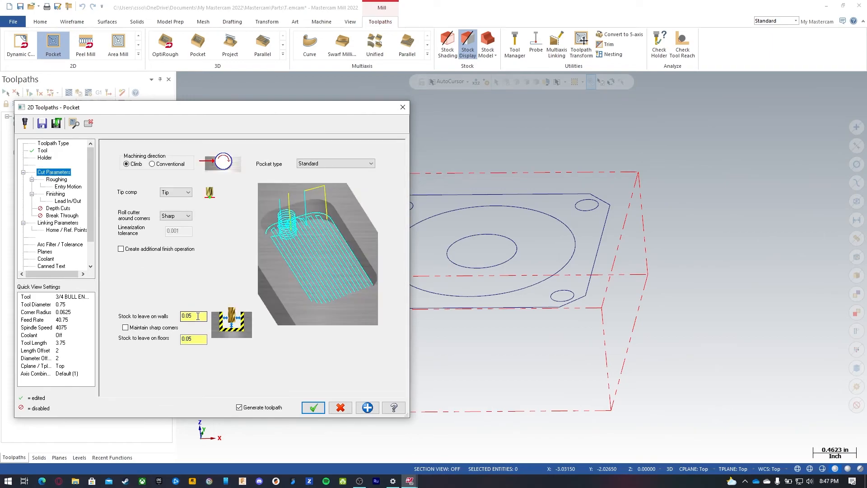
drag(198, 339, 167, 341)
text(.01)
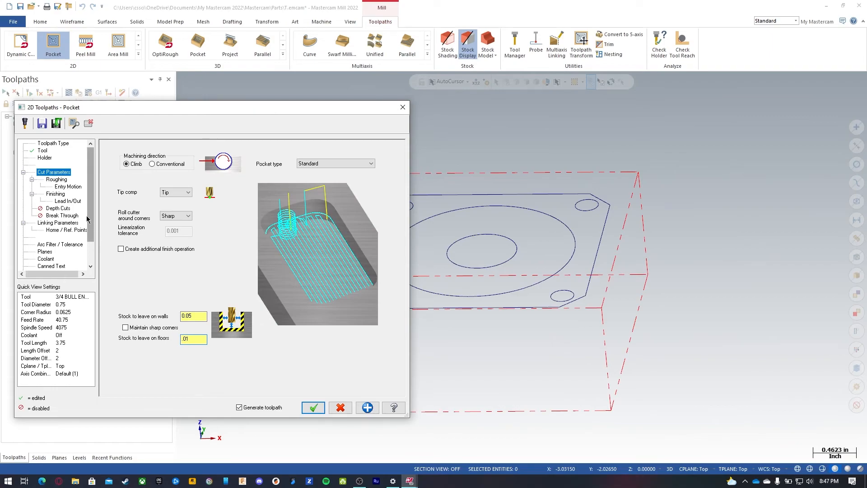
Step: Choose True Spiral as the roughing cutting method for the pocket
click(57, 179)
scroll(362, 177, down, 1)
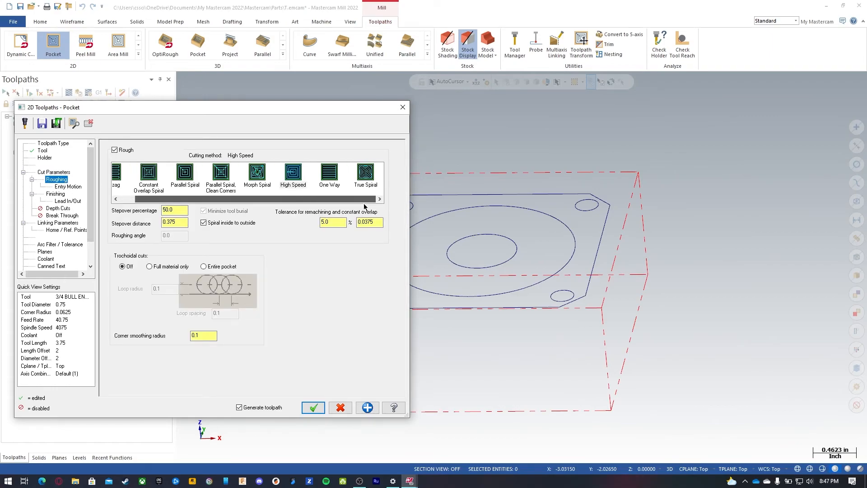
click(366, 176)
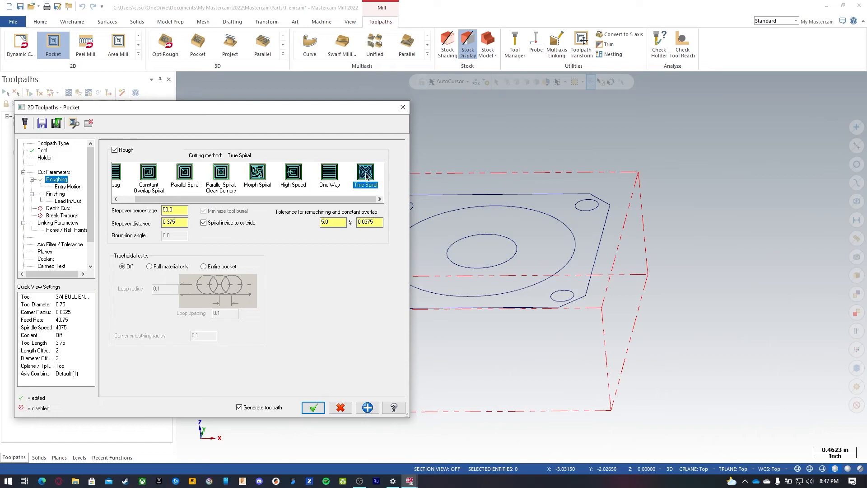
key(Tab)
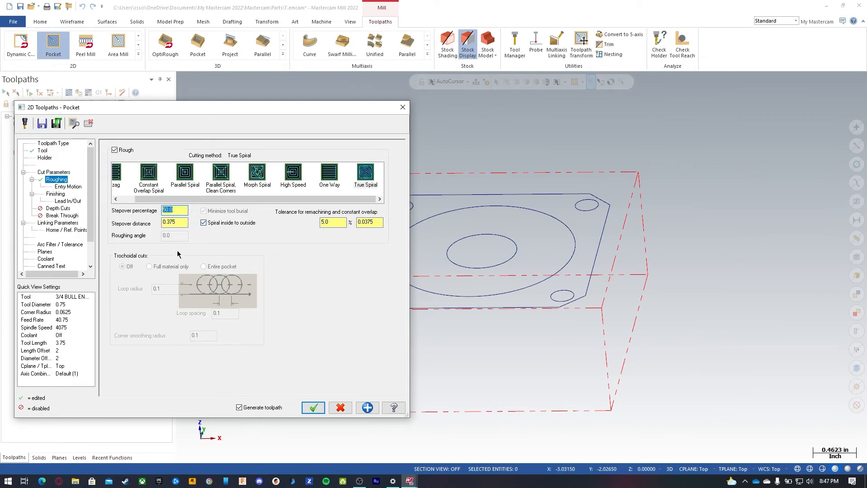
Step: Open the entry motion settings and compare the Ramp, Off and Helix entry types, ending on Helix
click(66, 189)
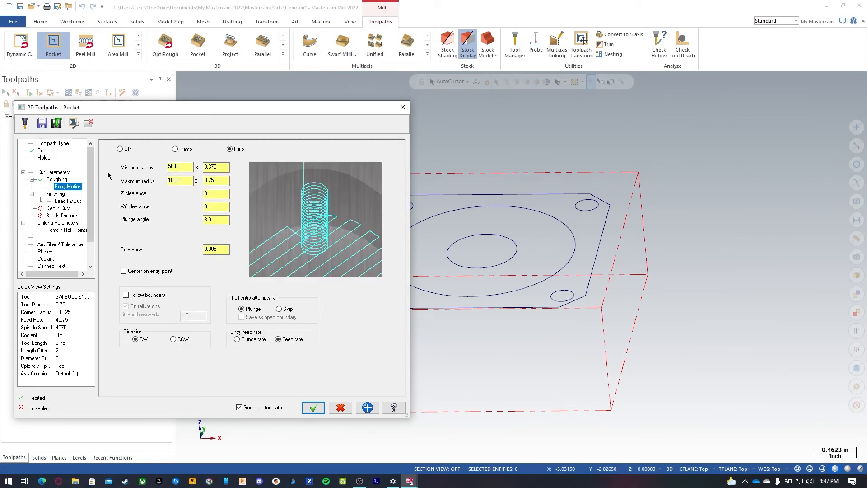
click(187, 151)
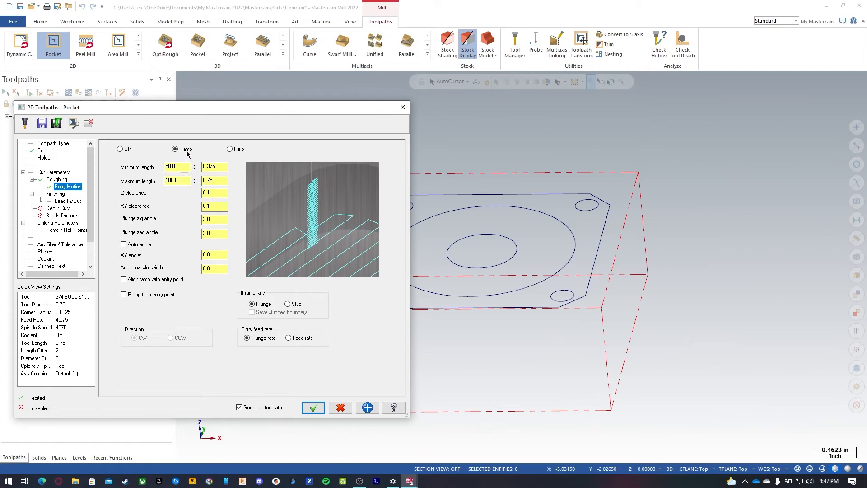
click(120, 150)
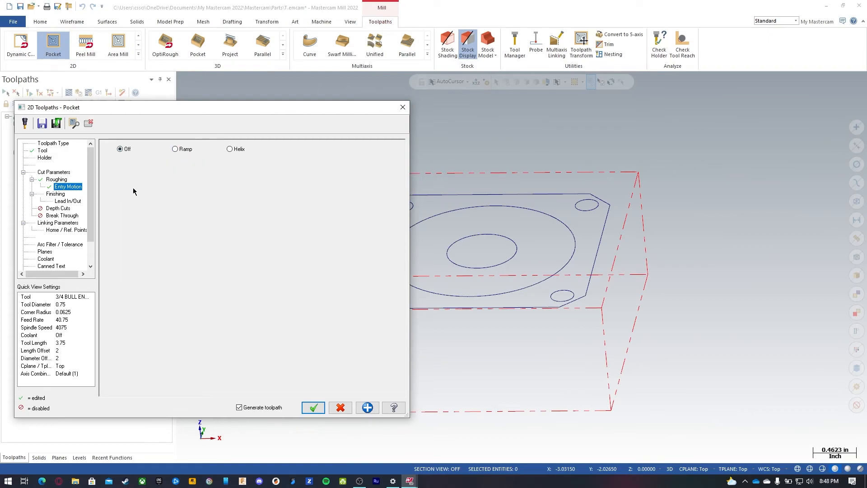
click(179, 150)
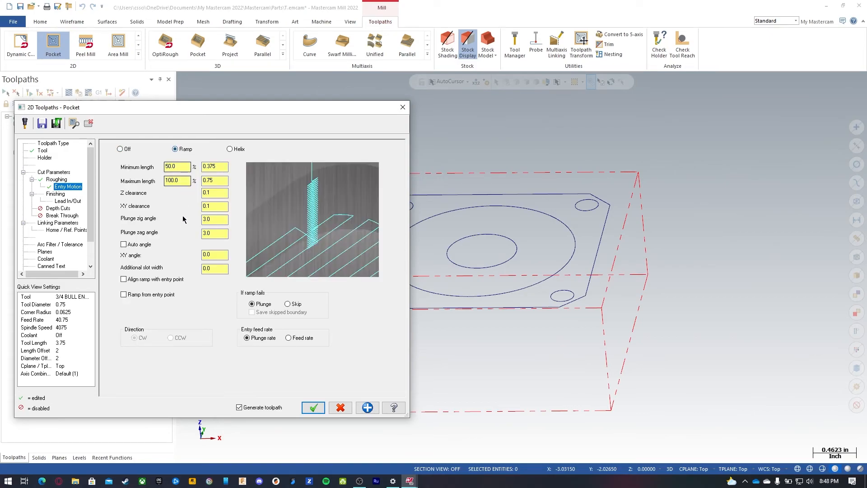
click(230, 149)
Step: Set the helix entry's plunge angle to 1
click(181, 167)
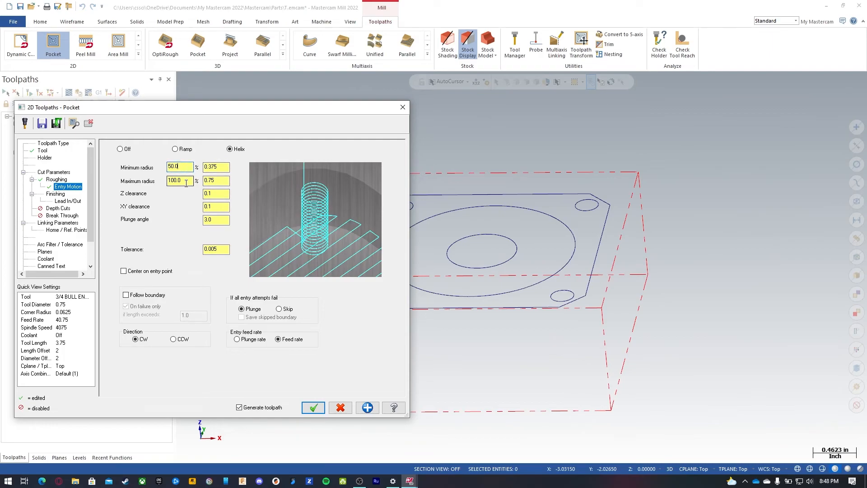
key(Tab)
key(Tab)
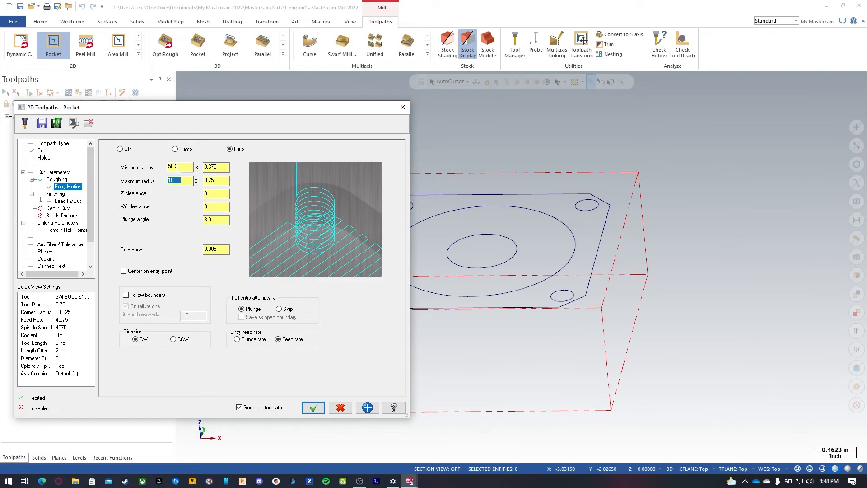
click(215, 194)
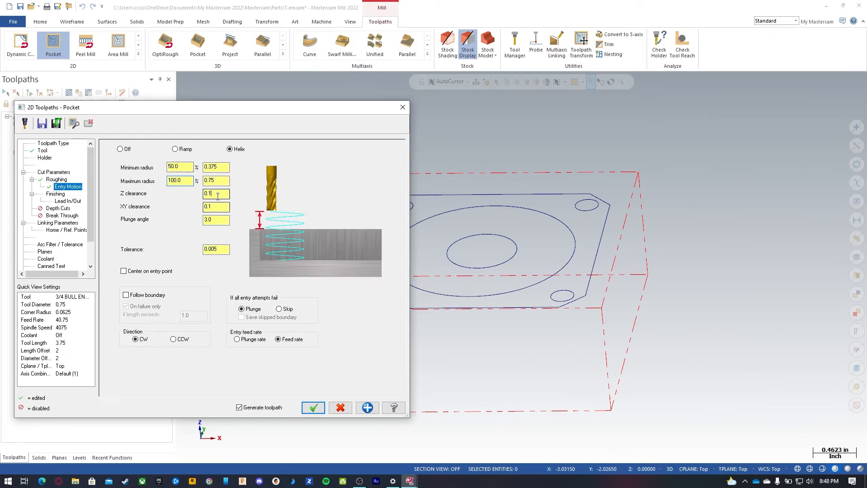
click(218, 208)
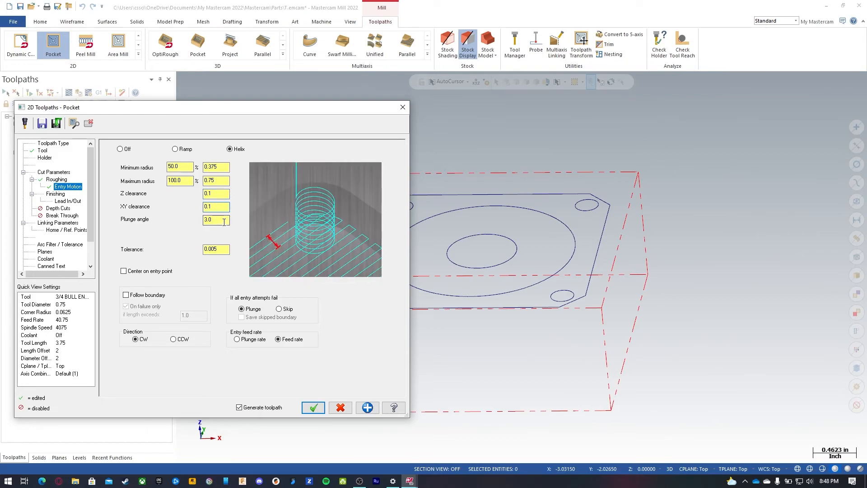
click(224, 221)
text(1)
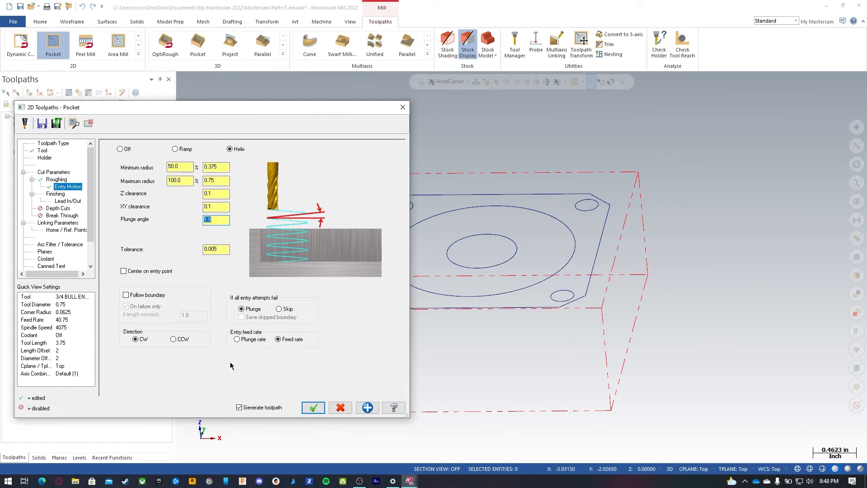
Step: Set the finish pass lead-in line length and arc radius to 25% and copy the entry settings to the exit
click(56, 194)
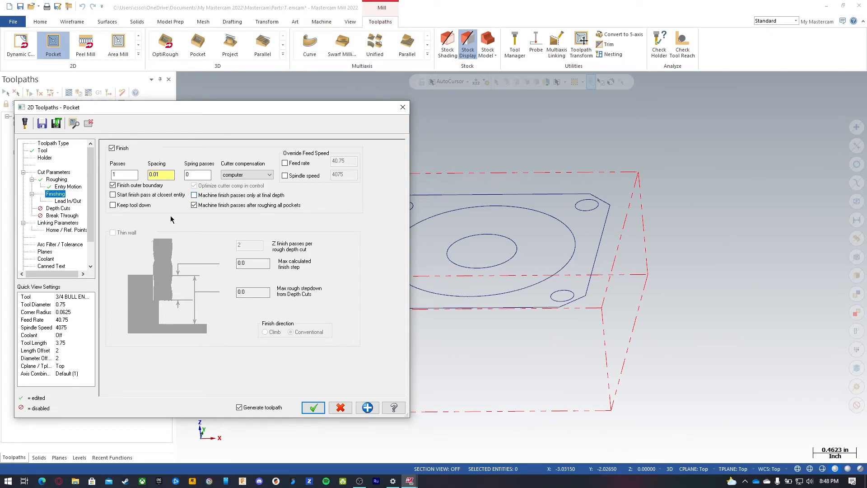
click(68, 201)
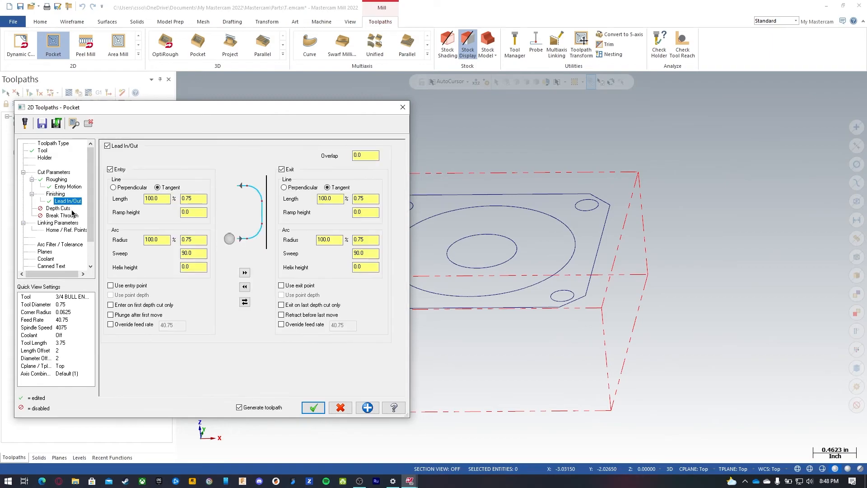
click(156, 198)
text(25)
click(165, 240)
text(25)
click(244, 273)
Step: In linking parameters, set the retract height to 0.1 and the incremental feed plane to 0.05
click(58, 225)
click(197, 196)
click(299, 233)
text(.1)
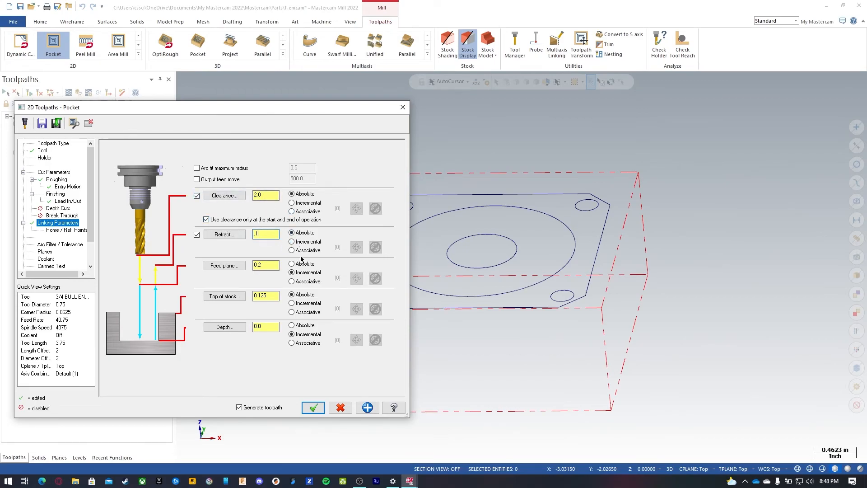
double_click(276, 266)
text(.05)
Step: Set the top of stock to 0 and an absolute depth of -0.25
double_click(265, 296)
text(0)
click(305, 325)
double_click(256, 327)
text(-.25)
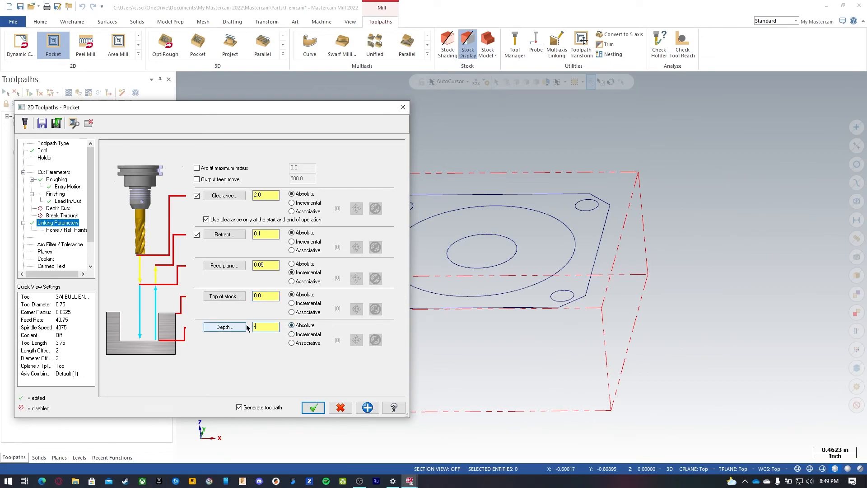
key(Return)
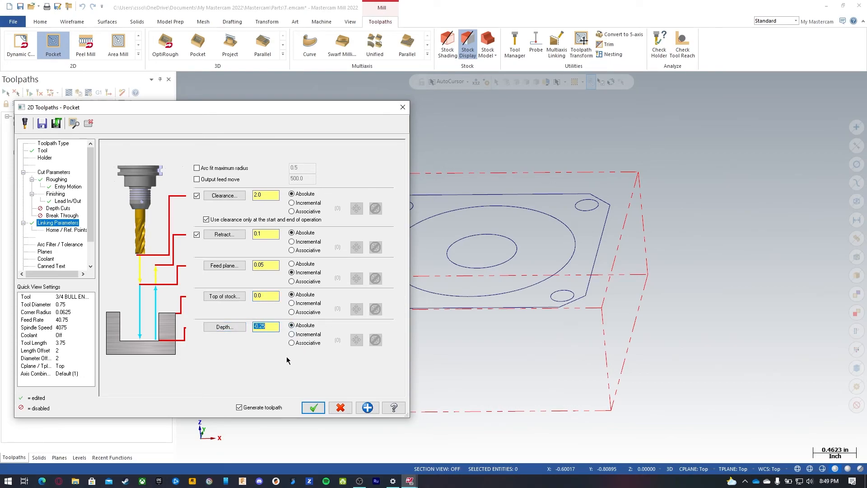
Step: Turn flood coolant on for the pocket toolpath
click(45, 252)
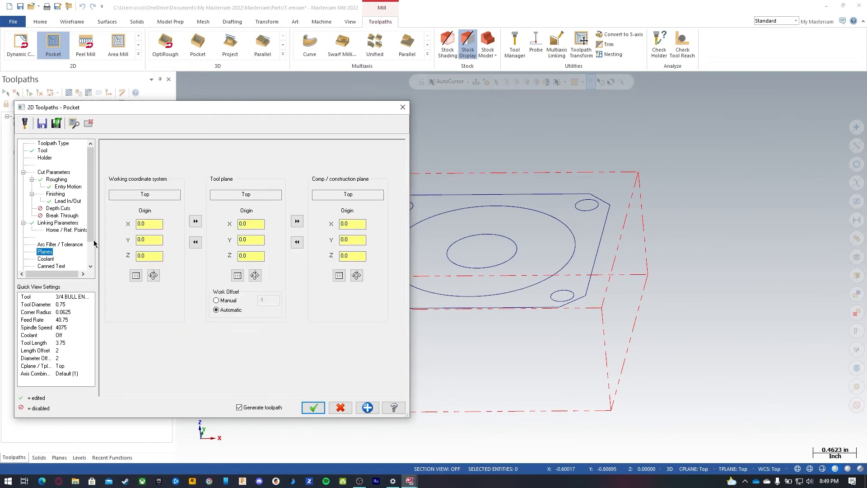
click(45, 259)
click(254, 195)
click(253, 204)
Step: Save the pocket settings to the defaults library and accept the toolpath
click(41, 124)
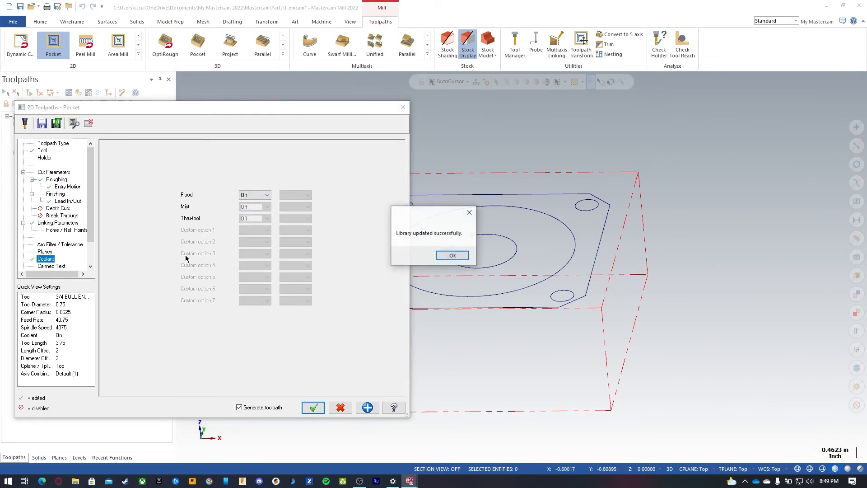
click(448, 255)
click(313, 407)
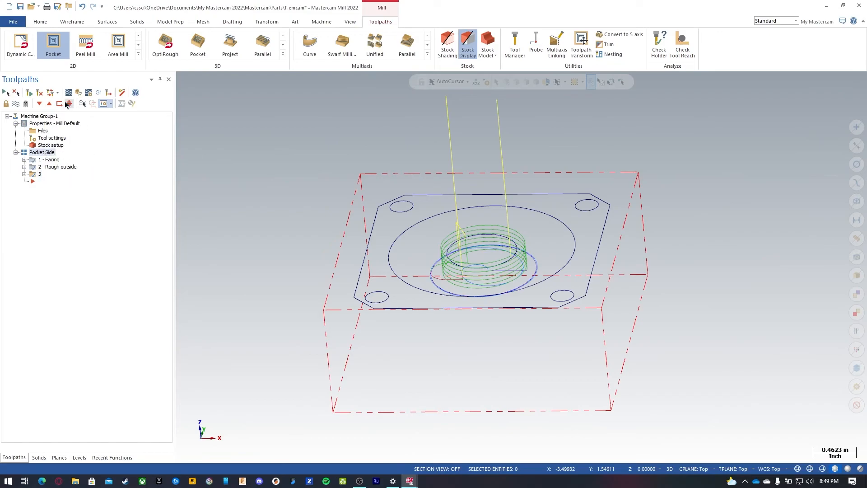
Step: Rename the third operation as Rough Pocket
click(40, 175)
text(Rough Pocket)
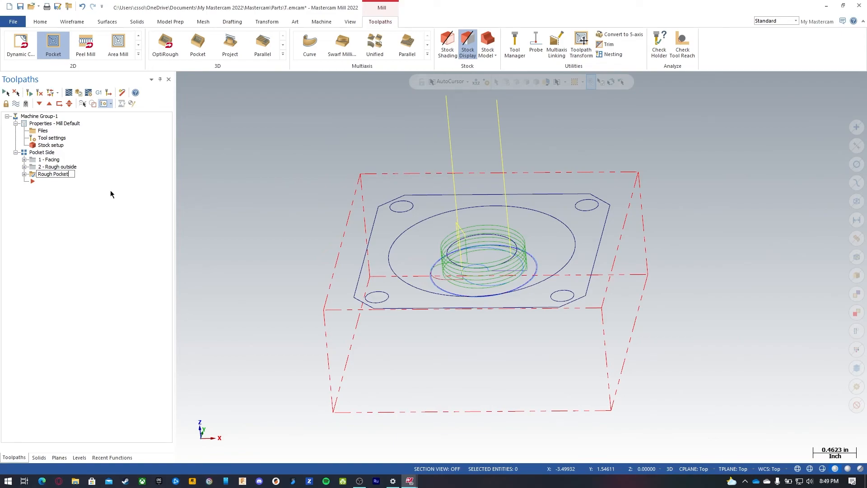
key(Return)
Step: Verify all toolpaths in the simulator, replaying the cut, then close the simulator
click(78, 92)
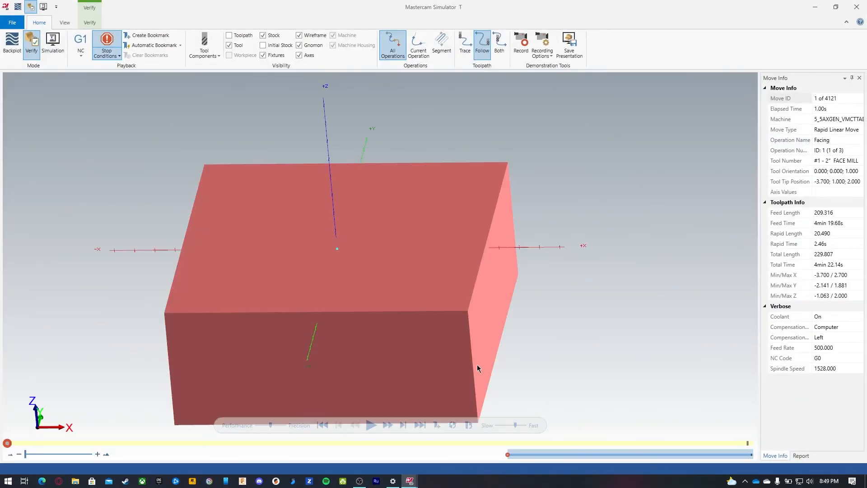
click(422, 425)
click(421, 426)
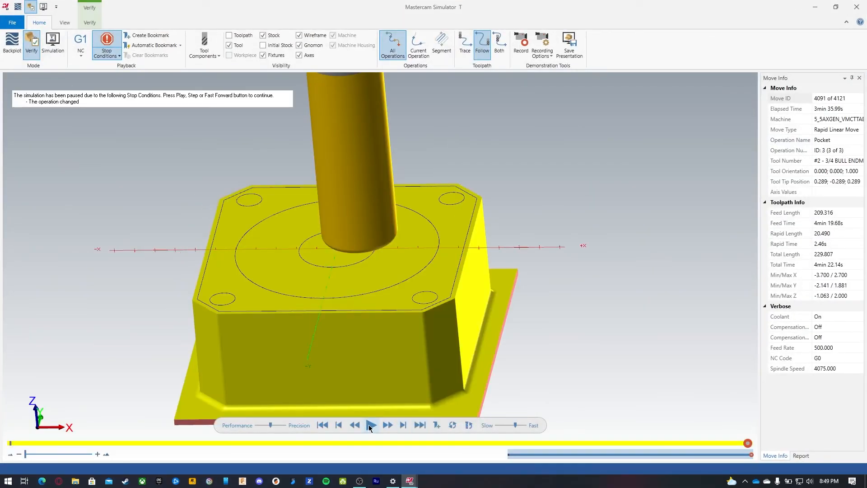
click(371, 425)
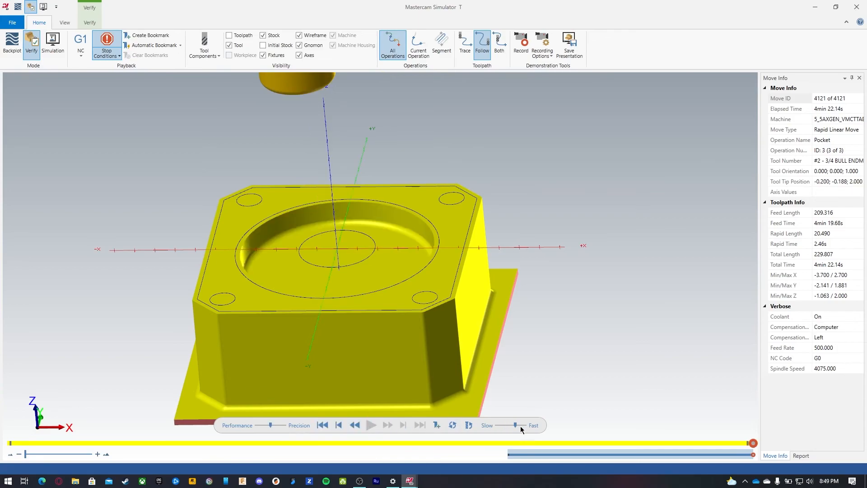
drag(515, 426, 498, 427)
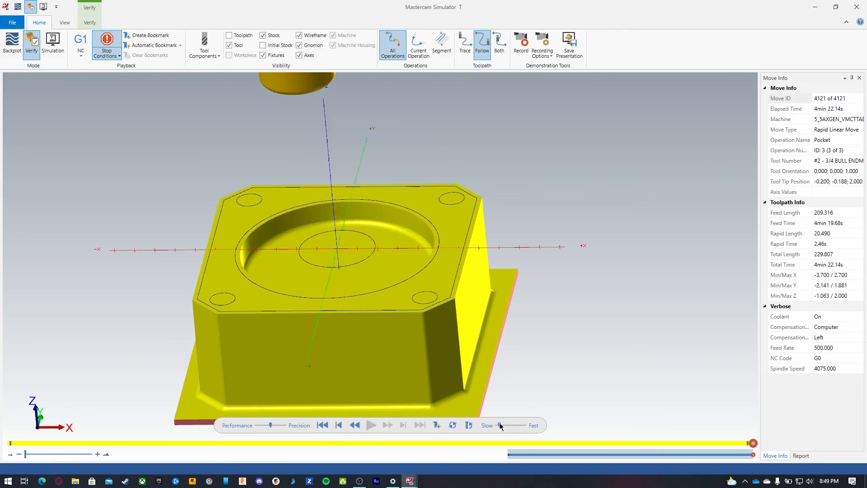
click(339, 427)
click(323, 426)
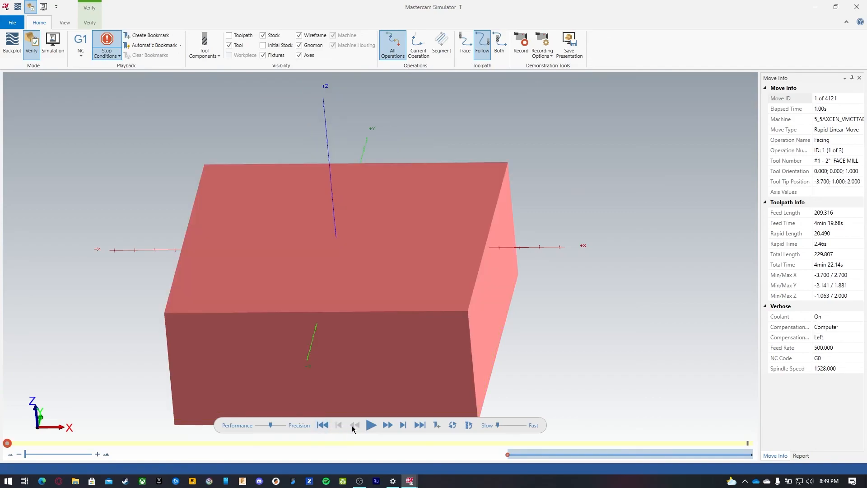
click(370, 426)
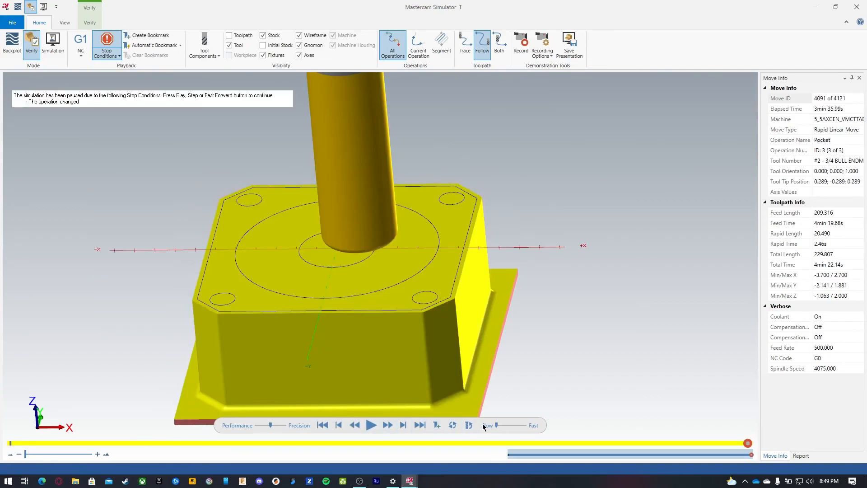
click(372, 425)
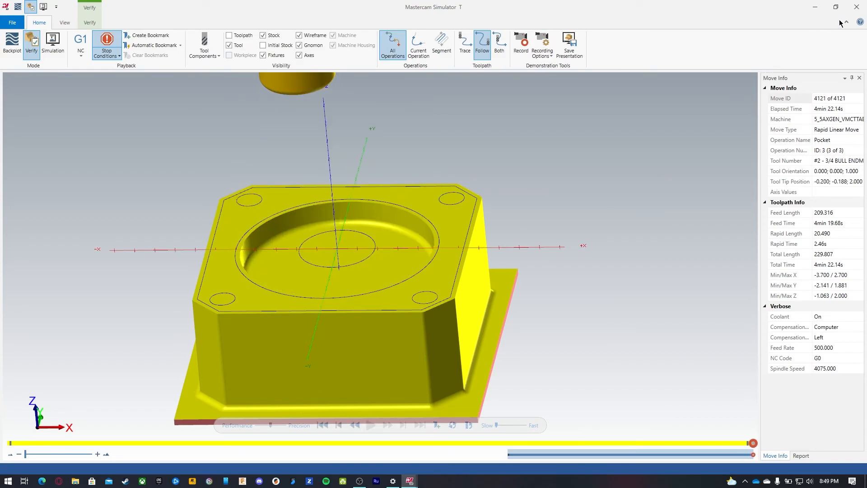
click(856, 7)
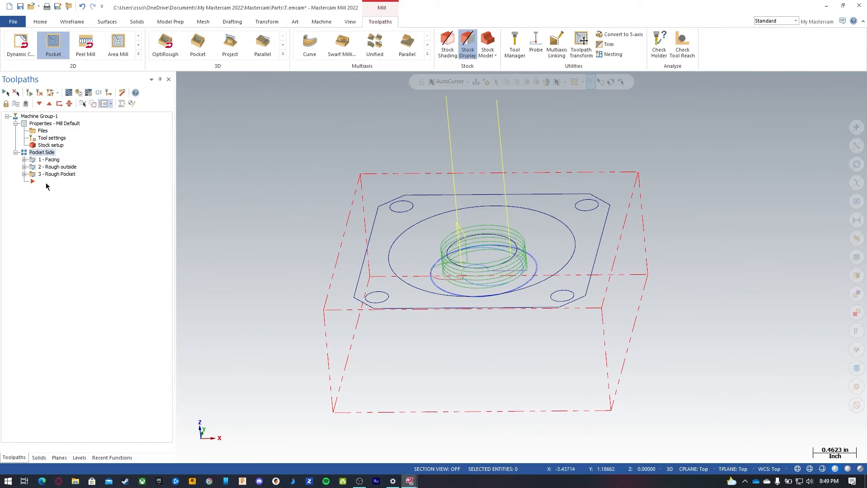
Step: Hide the Rough Pocket toolpath display and start a Circle Mill toolpath on the large circle
click(70, 175)
click(25, 104)
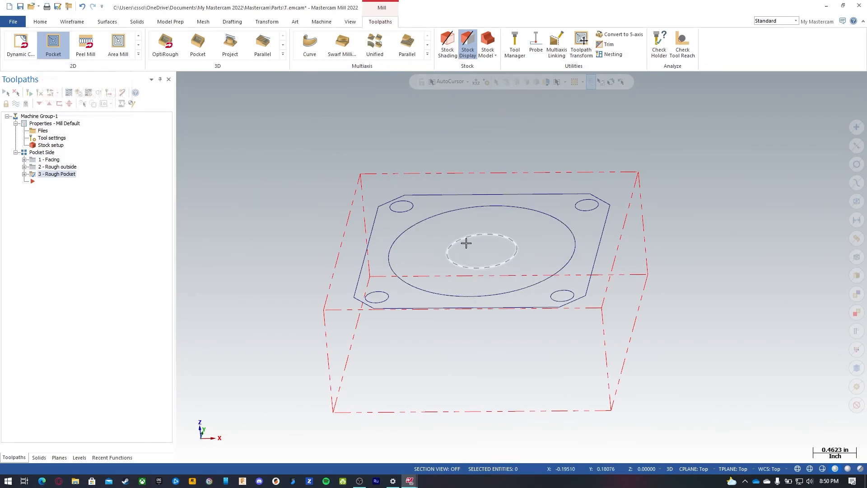
click(138, 54)
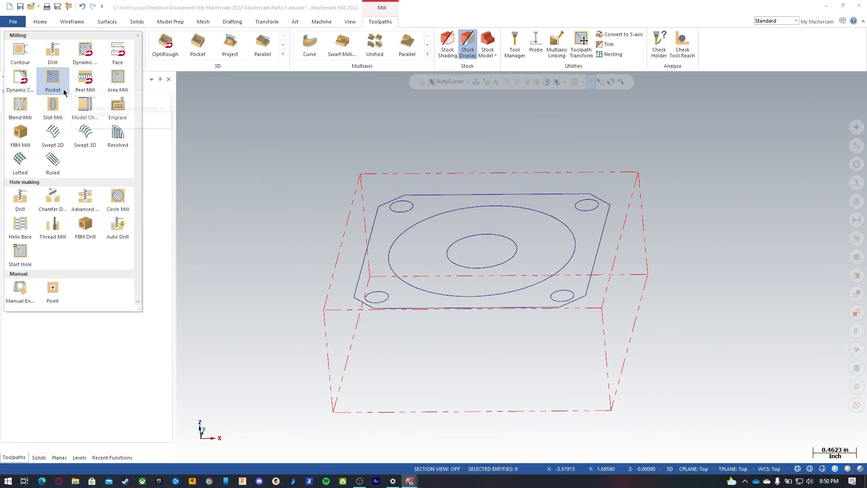
click(122, 202)
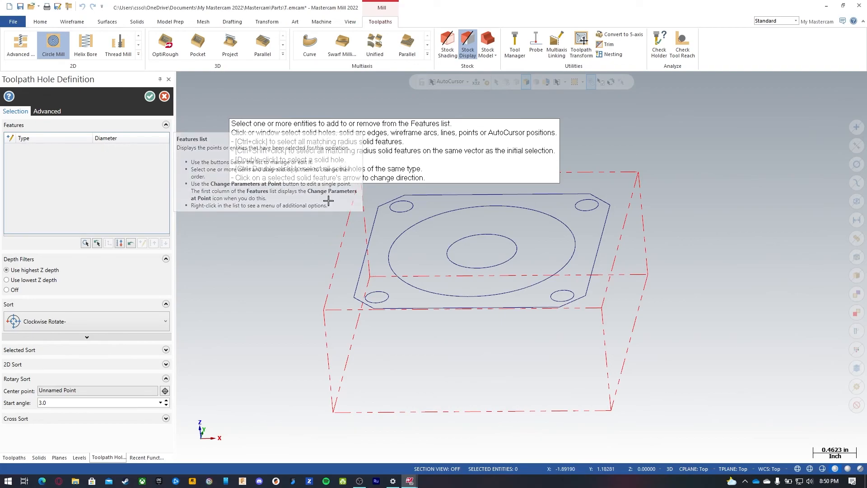
click(530, 207)
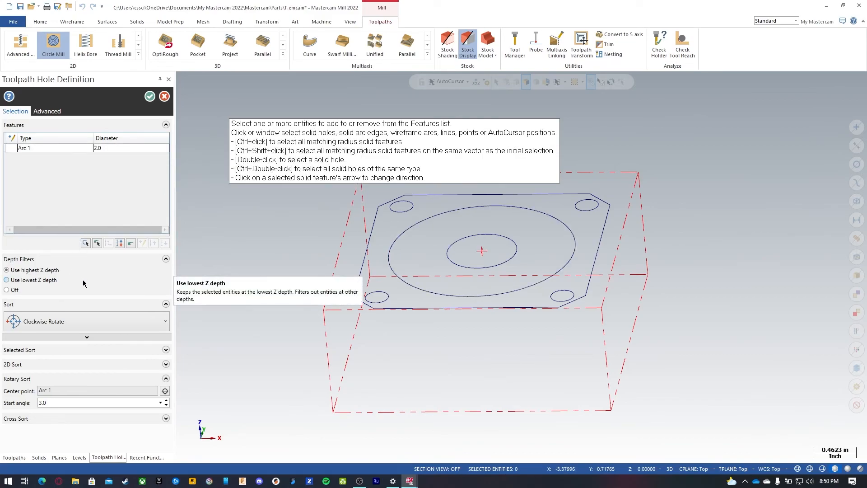
click(149, 97)
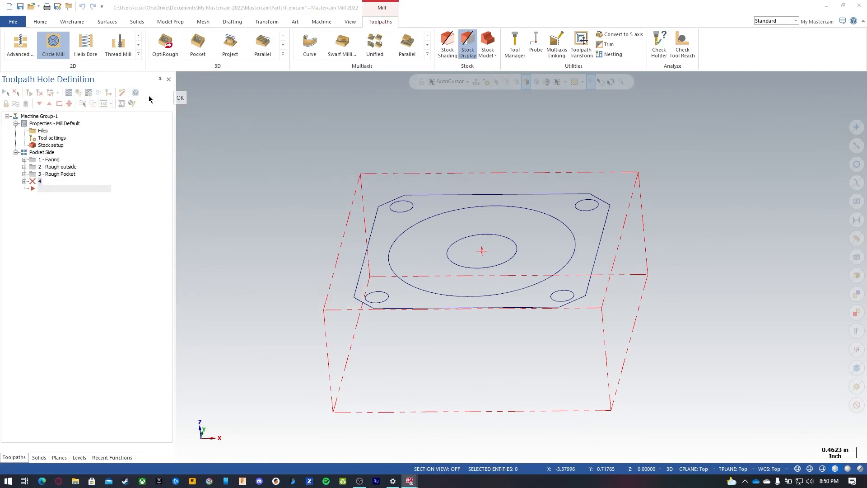
Step: Create a new flat endmill tool for the Circle Mill operation
click(43, 151)
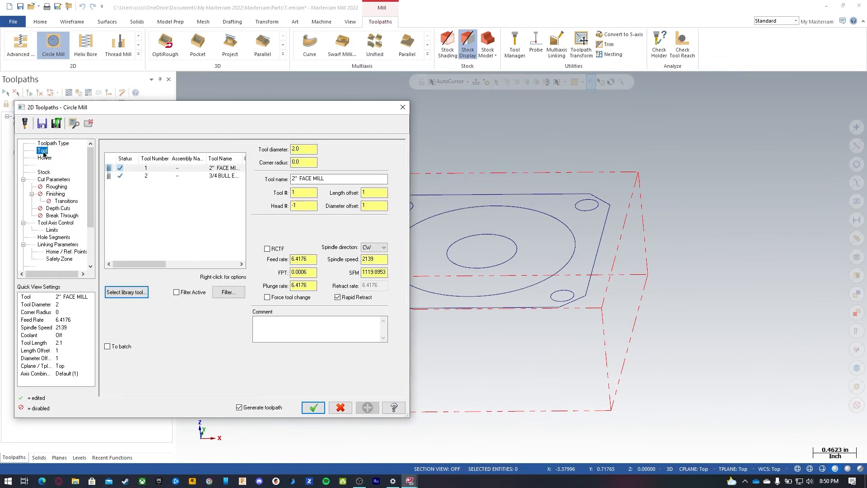
click(148, 197)
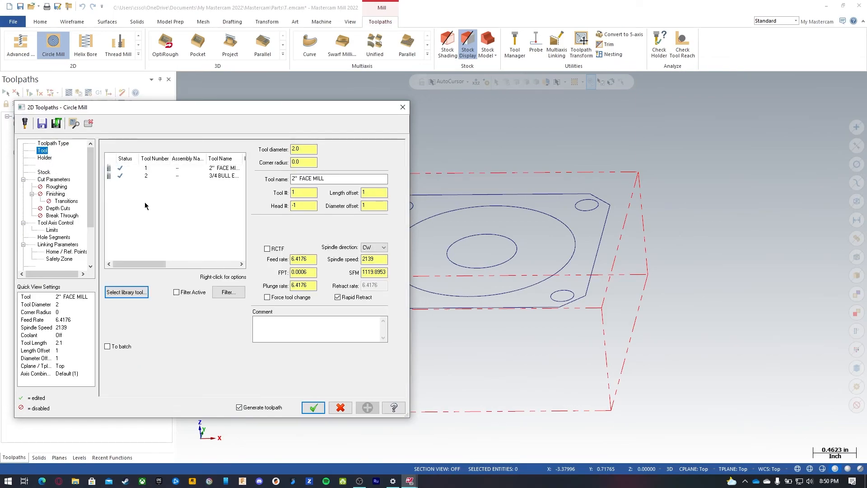
right_click(144, 202)
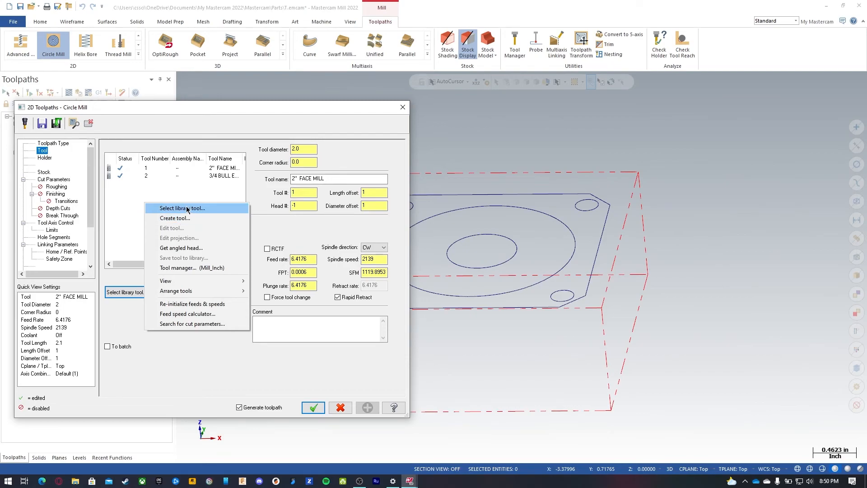
click(179, 219)
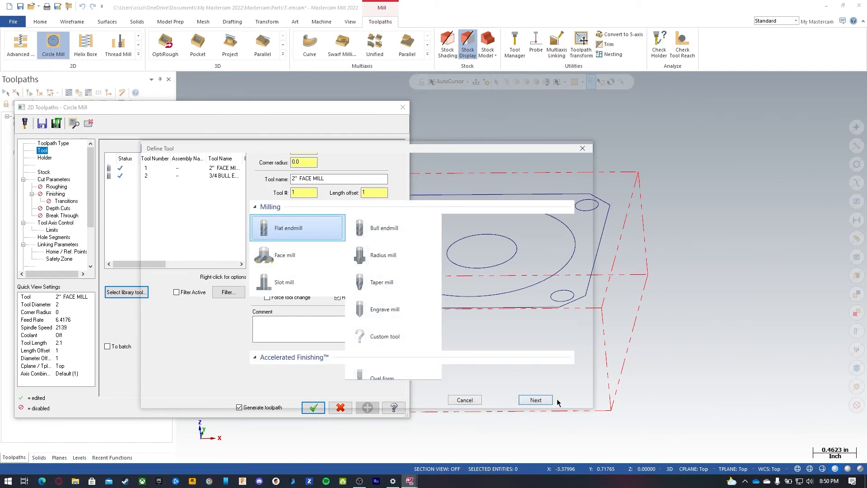
click(536, 400)
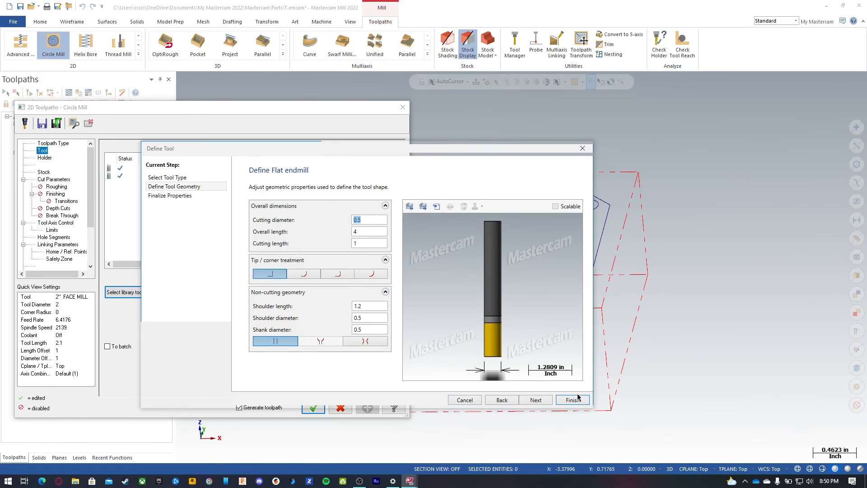
Step: Set the new 0.5 flat endmill's SFM to 800 and feed per tooth to .5/150
click(185, 198)
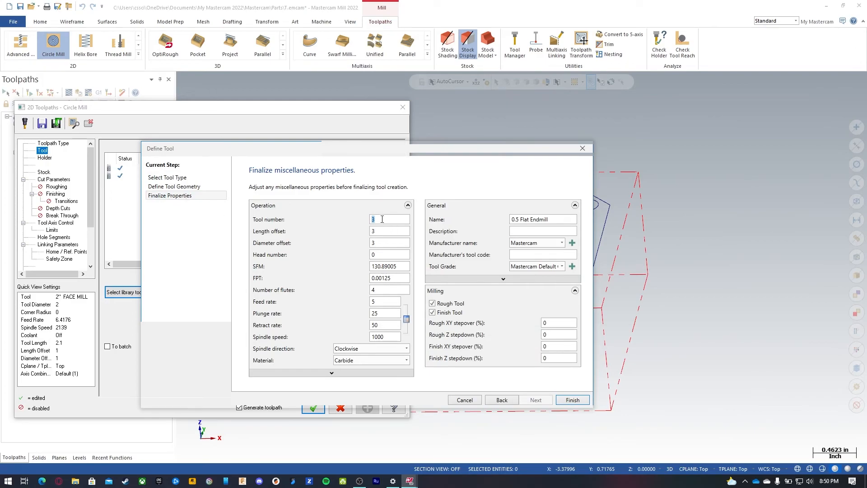
double_click(403, 266)
text(800)
key(Tab)
text(.5/150)
key(Return)
Step: Set the tool's plunge rate to 50 and retract rate to 200, then finish creating it
click(380, 289)
double_click(374, 313)
text(50)
key(Tab)
text(2)
click(573, 400)
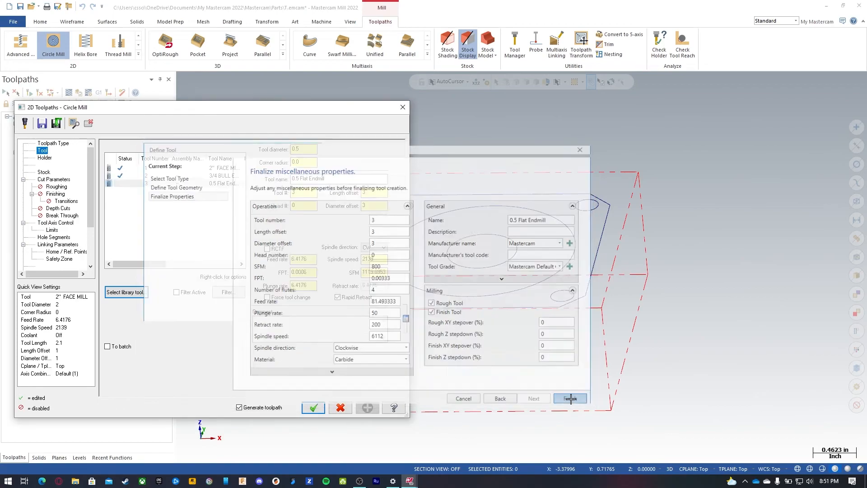
Step: Add the comment Finish pocket and set stock to leave on walls and floors to 0
click(291, 330)
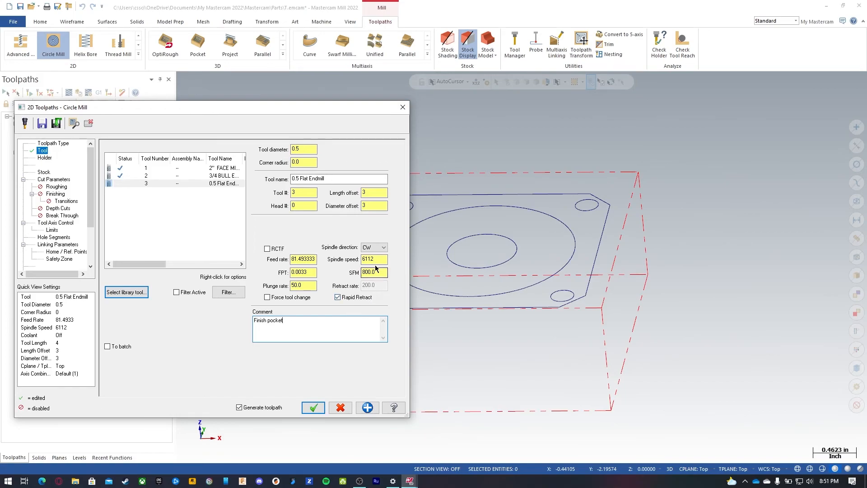
click(49, 179)
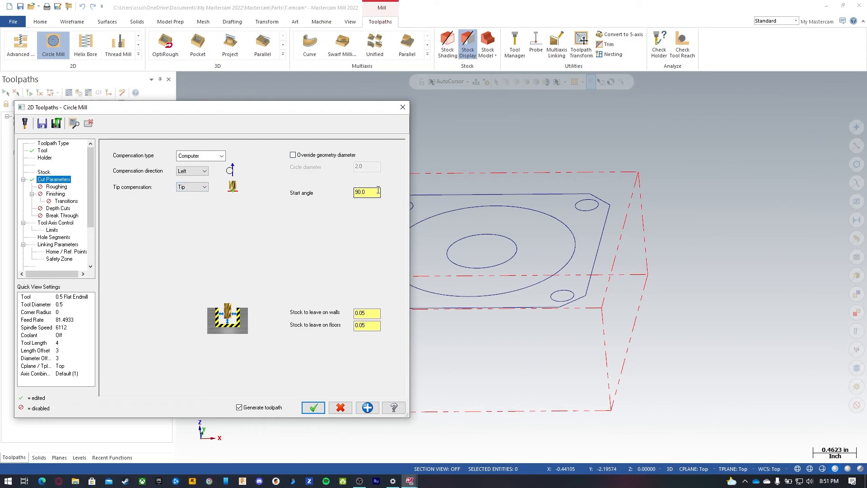
double_click(368, 312)
text(0)
drag(376, 325, 323, 326)
text(0)
click(375, 316)
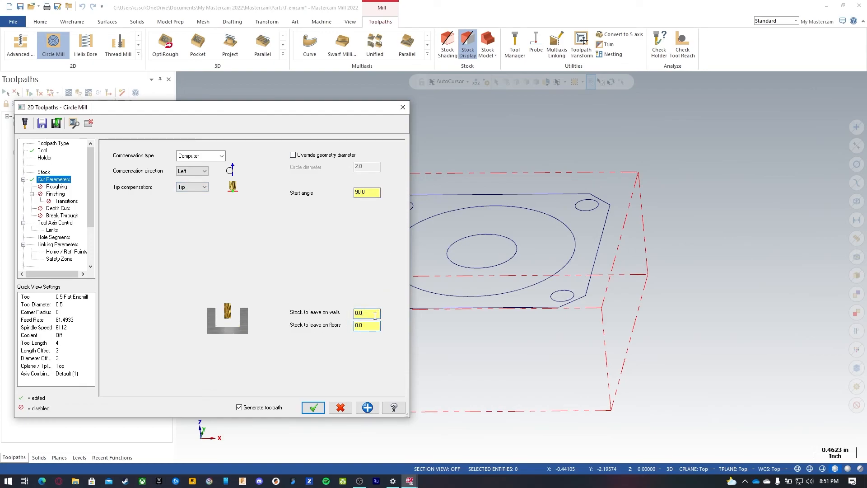
click(56, 186)
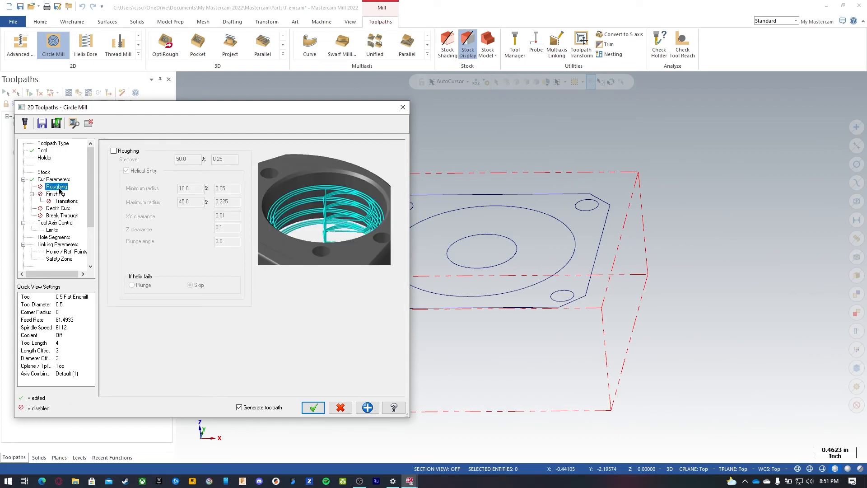
click(130, 152)
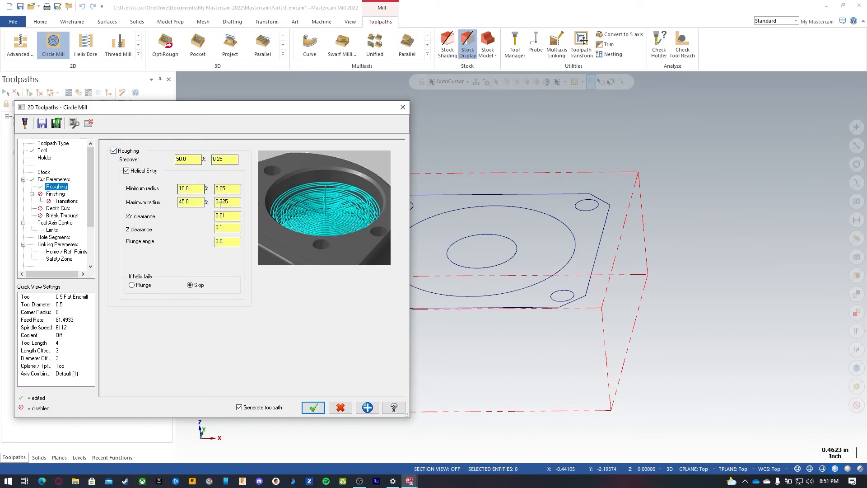
click(127, 152)
Step: Enable finishing with one finish pass at .002 spacing
click(60, 196)
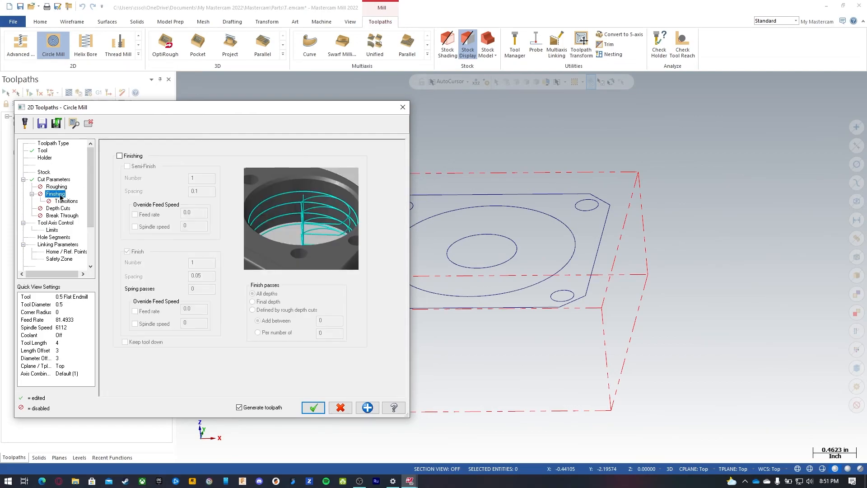
click(126, 156)
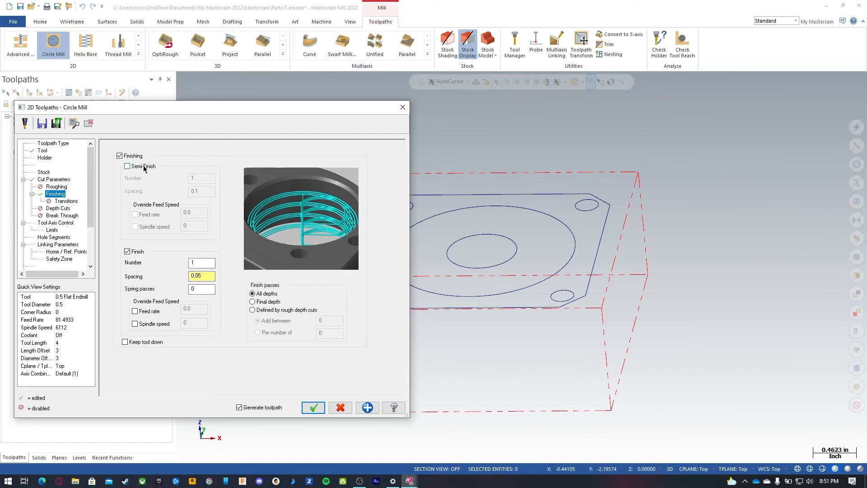
click(197, 264)
key(Tab)
key(Tab)
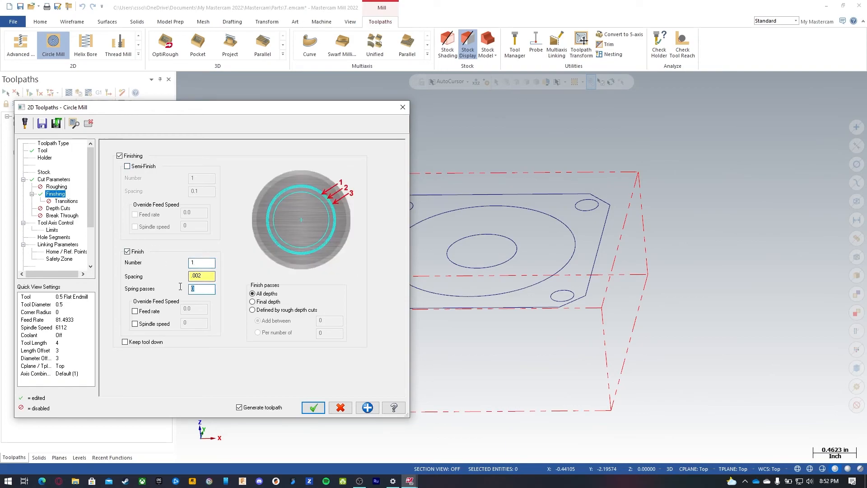
Step: Set one spring pass and apply the finish passes at the final depth only
drag(212, 276, 179, 276)
click(201, 289)
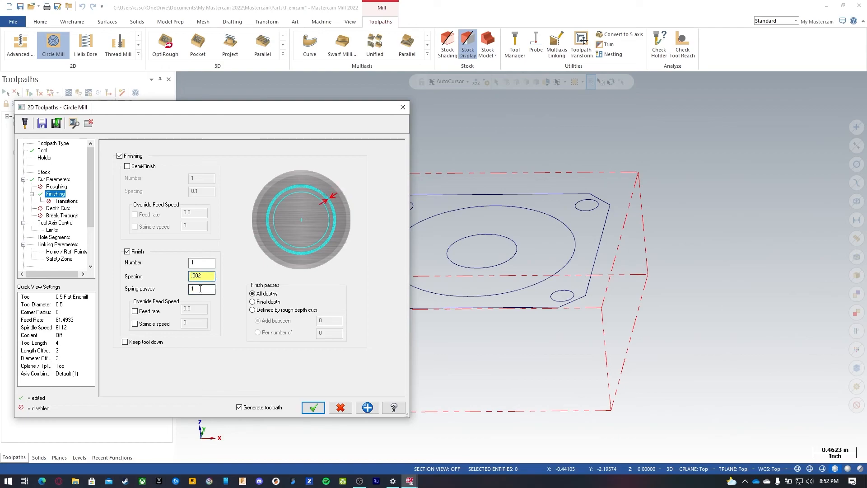
click(268, 302)
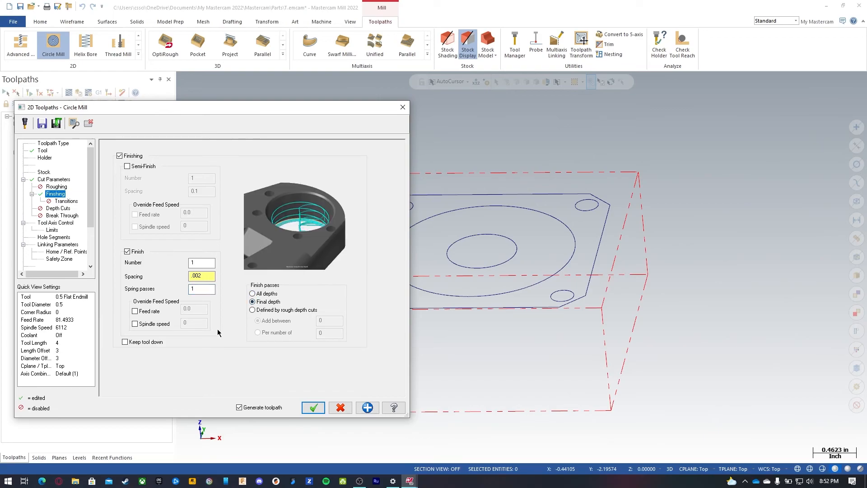
click(152, 325)
click(151, 323)
click(150, 311)
click(147, 312)
click(66, 201)
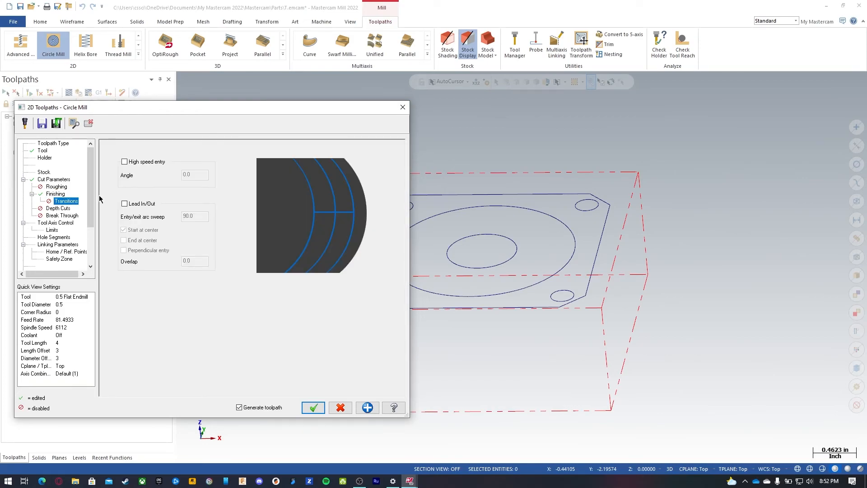
click(140, 205)
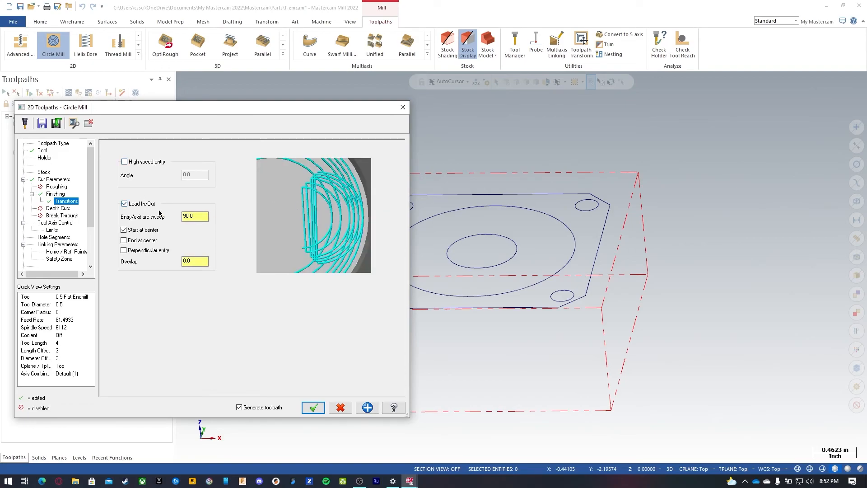
click(124, 204)
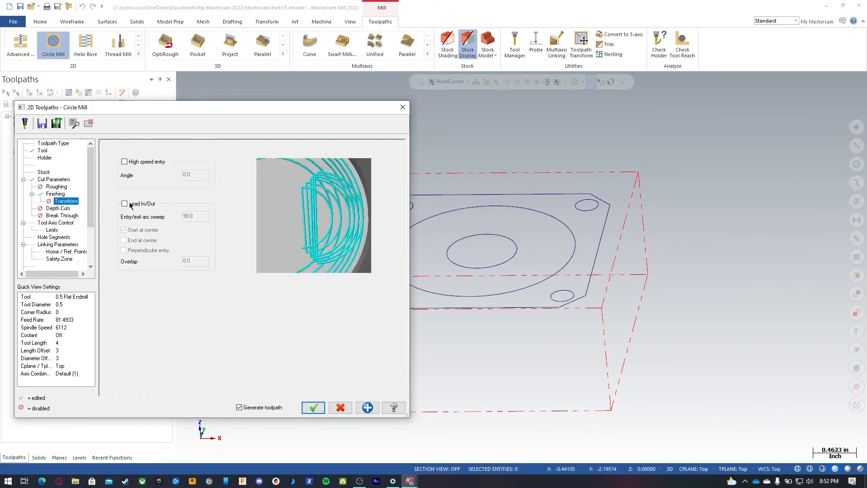
Step: Enable the clearance plane at 2.0 absolute and use it only at the start and end of the operation
click(57, 223)
click(52, 231)
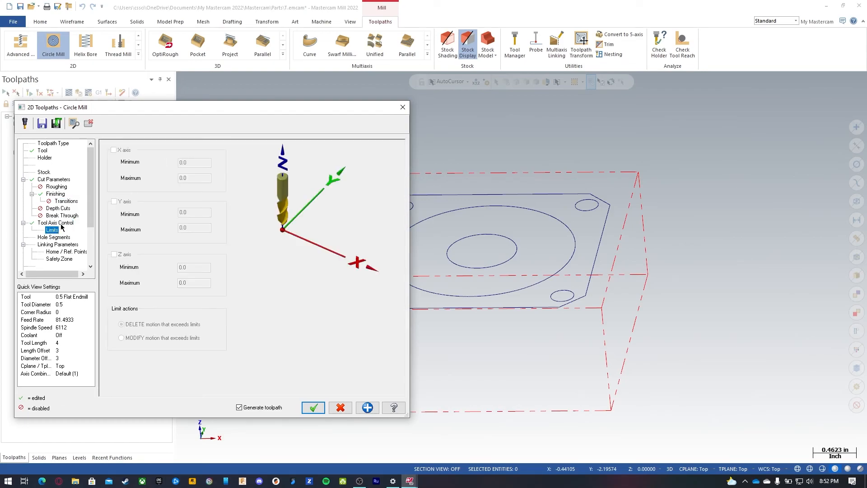
click(46, 238)
click(48, 245)
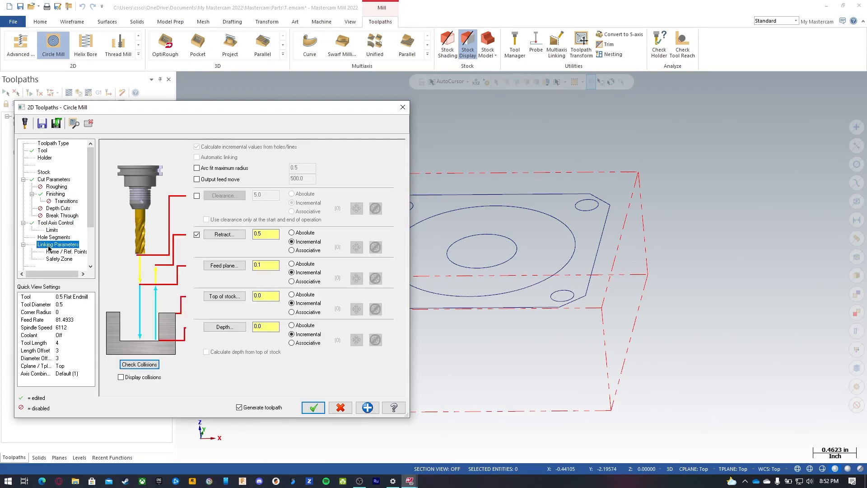
click(196, 195)
double_click(265, 195)
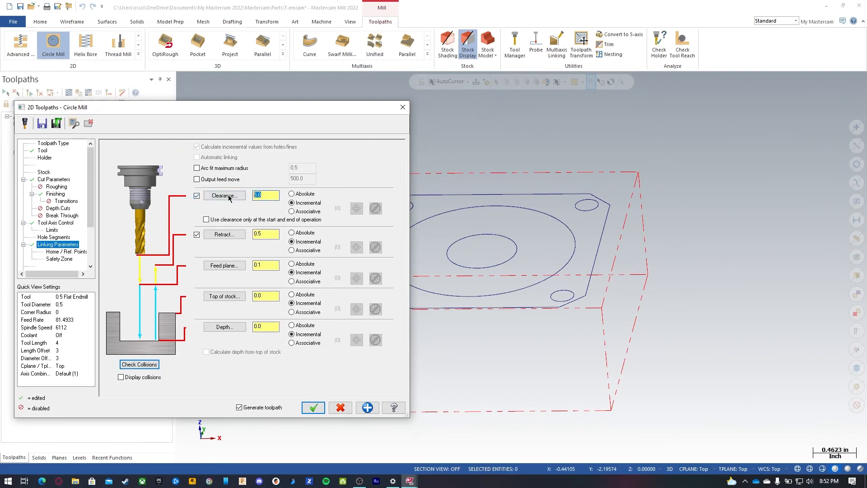
text(2)
key(Tab)
click(220, 220)
Step: Set the retract to 0.1 absolute and the feed plane to 0.05
double_click(266, 234)
text(.1)
click(306, 232)
double_click(265, 266)
text(.05)
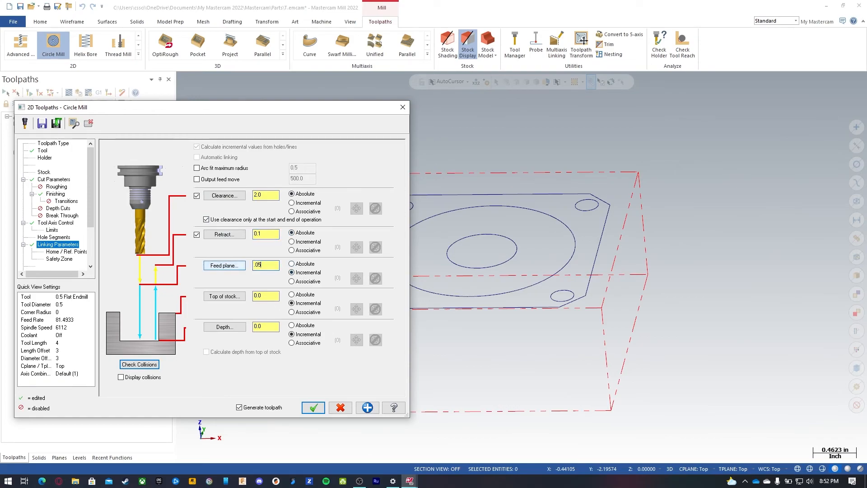
Step: Set the top of stock to -0.24 and the depth to -0.25, both absolute
click(268, 295)
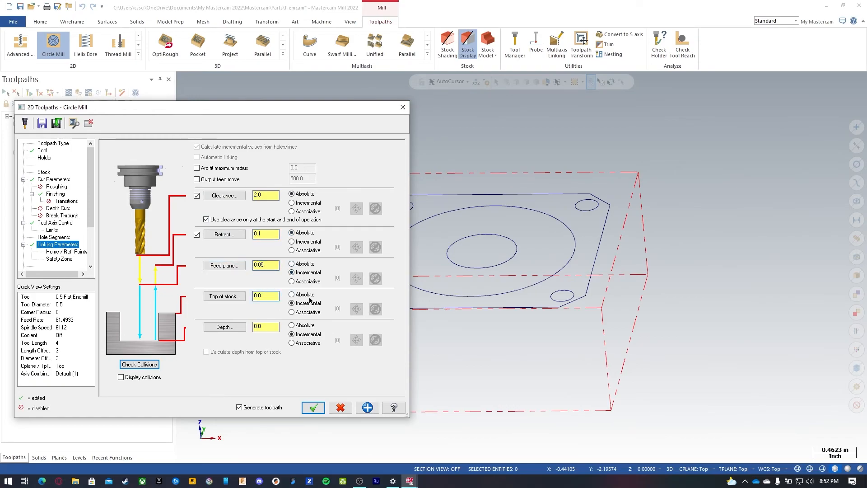
double_click(276, 297)
text(-.24)
double_click(276, 327)
text(-.25)
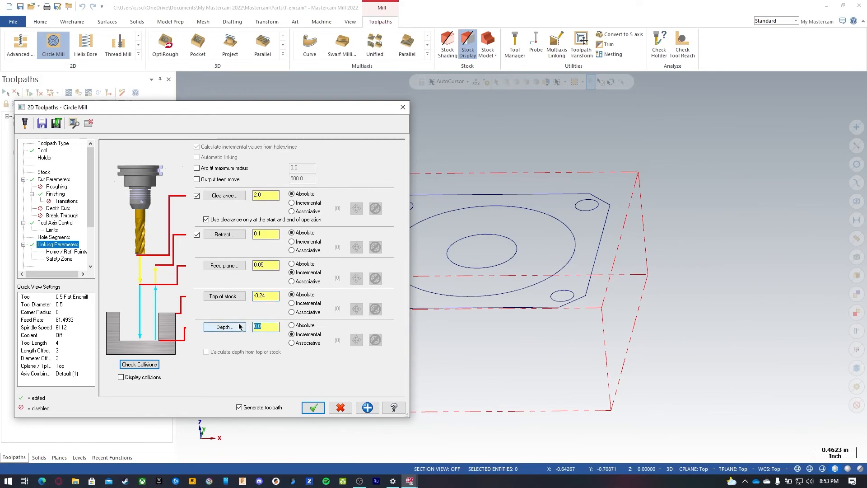
click(310, 330)
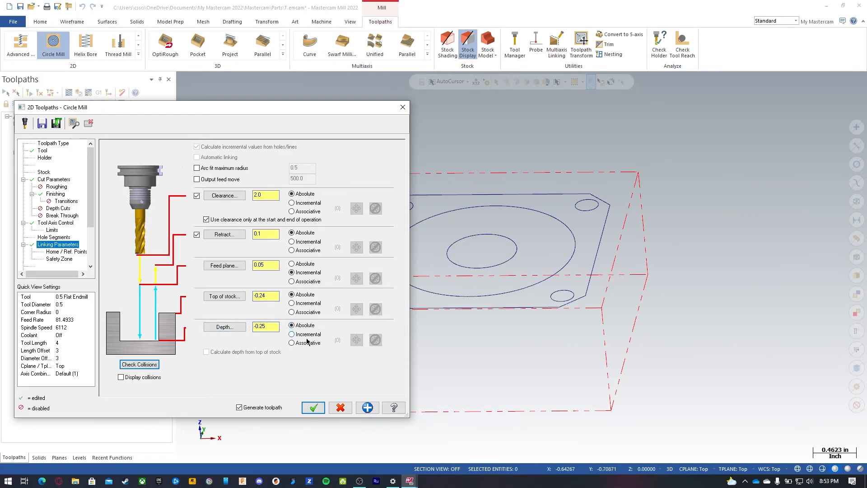
click(266, 330)
Step: Turn flood coolant on for the Circle Mill toolpath
scroll(62, 231, down, 2)
click(51, 230)
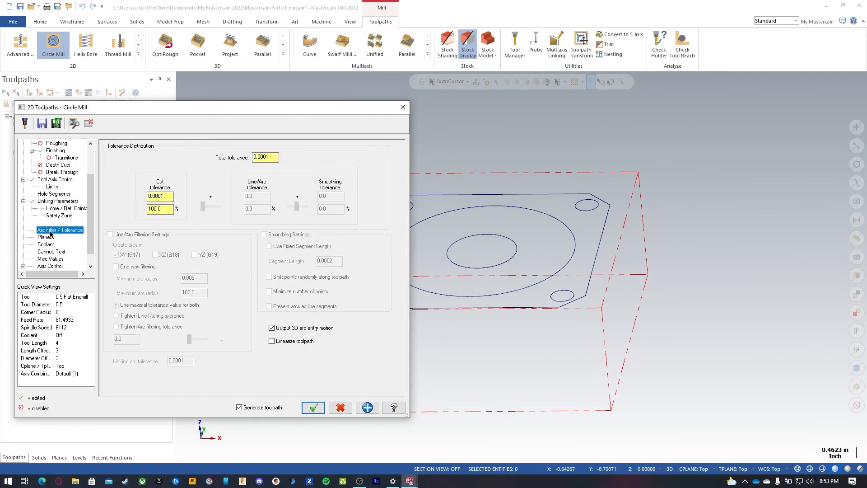
click(46, 238)
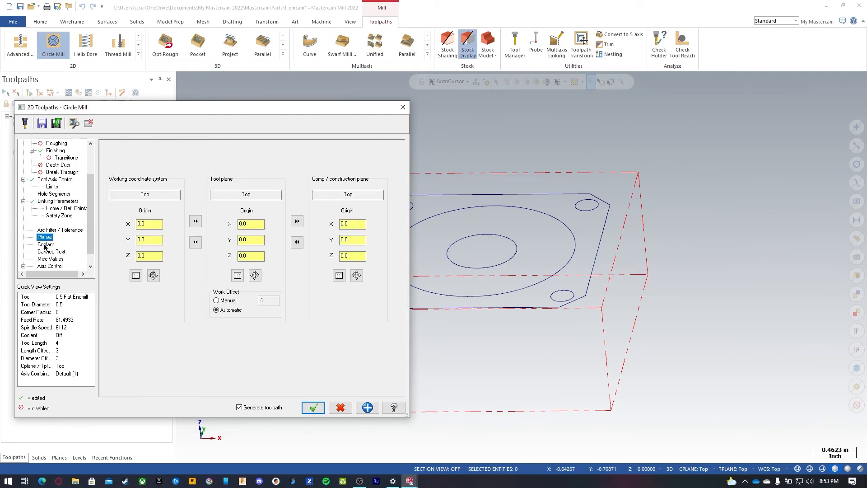
click(45, 244)
click(249, 195)
click(246, 204)
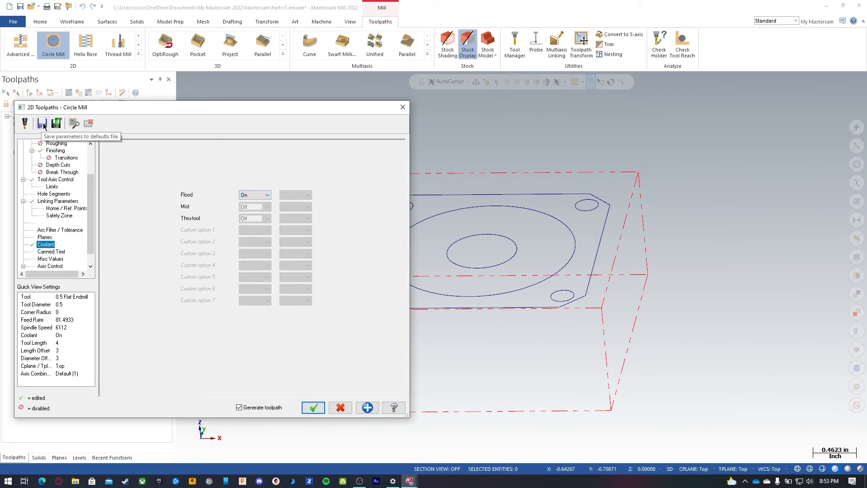
Step: Save the parameters to the defaults file and accept the Circle Mill toolpath
click(46, 127)
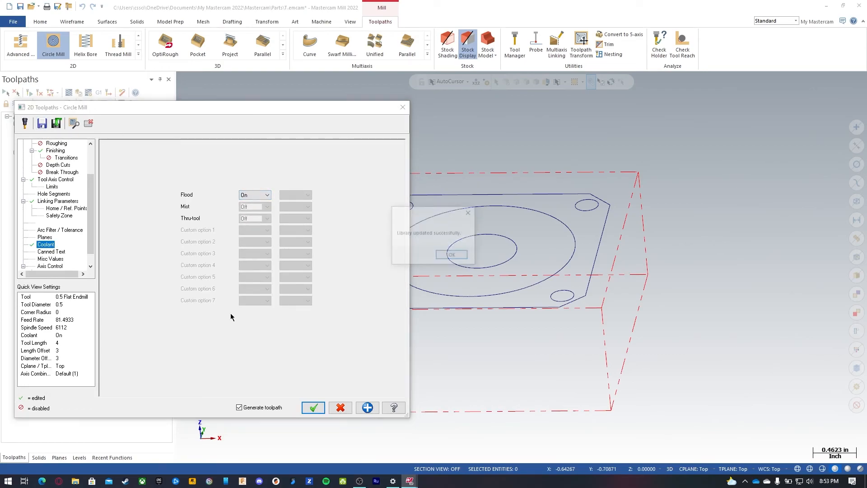
click(449, 254)
click(314, 407)
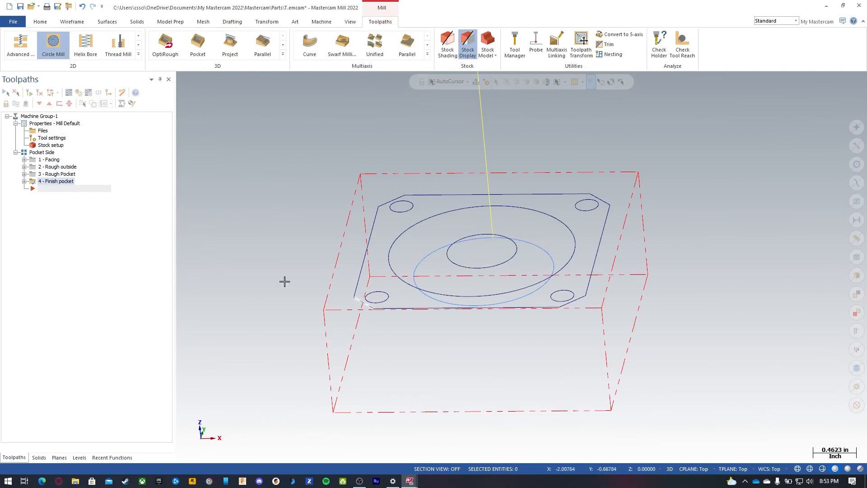
Step: Reopen the Finish pocket parameters and enable Lead In/Out with start and end at center
right_click(60, 181)
click(32, 204)
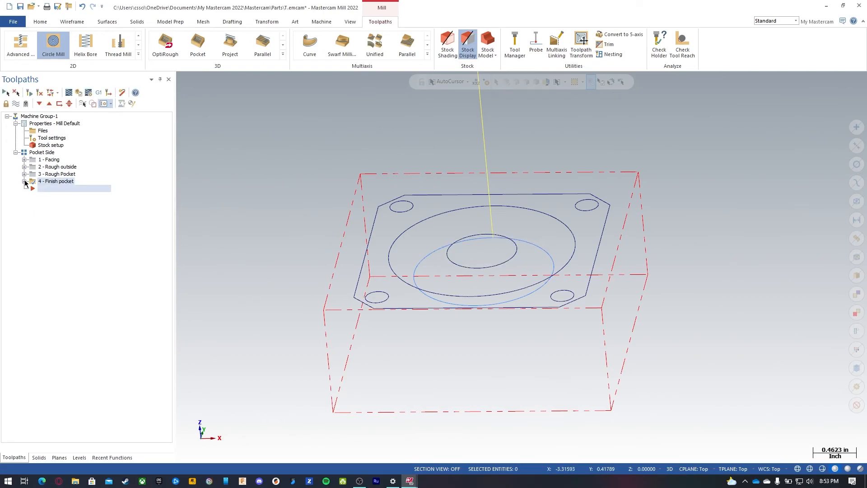
click(24, 181)
click(58, 189)
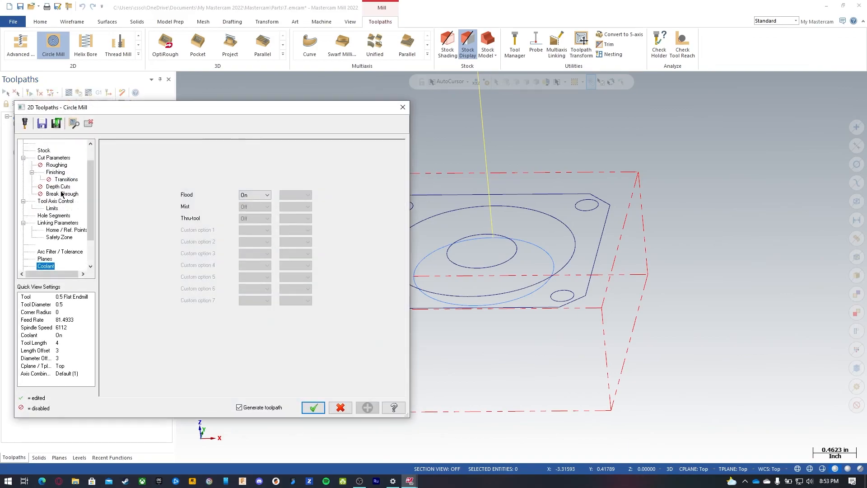
click(56, 172)
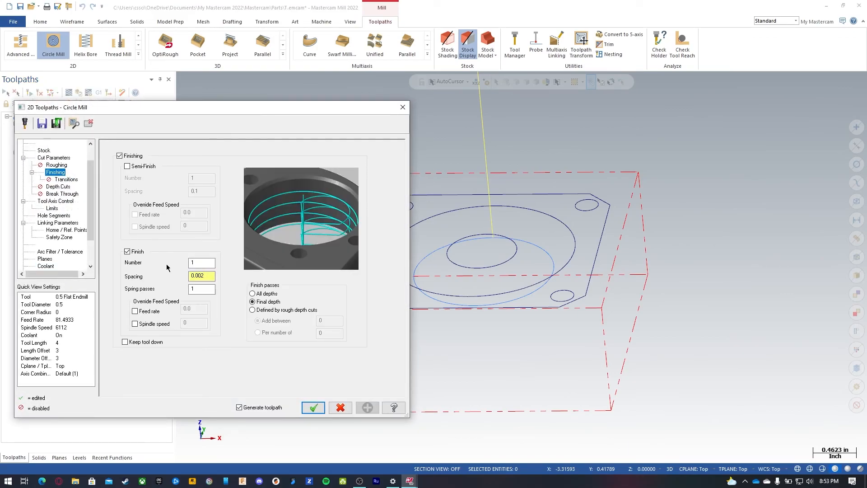
click(71, 180)
click(142, 203)
click(197, 216)
click(196, 261)
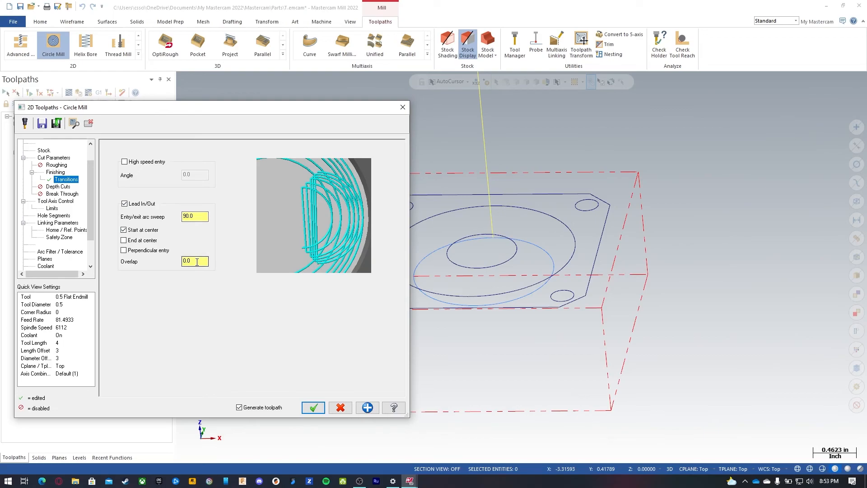
click(149, 240)
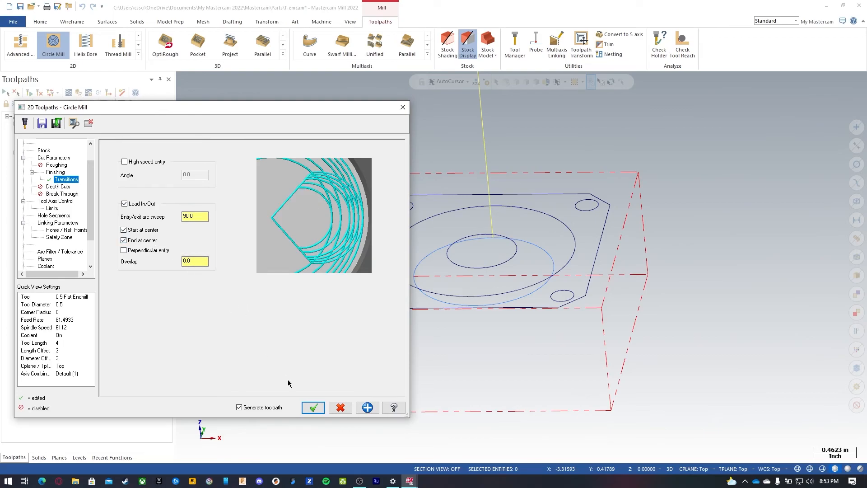
click(312, 408)
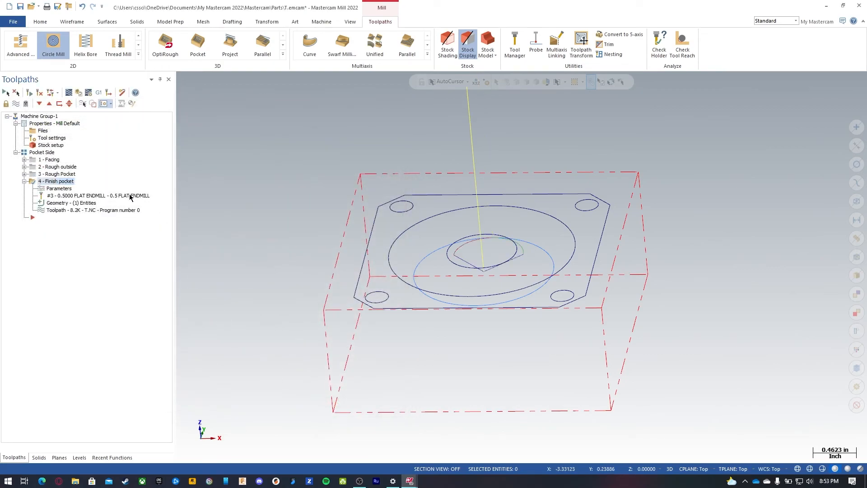
Step: Backplot the finish pocket, then set the finish passes to 2 and spring passes to 0
click(70, 94)
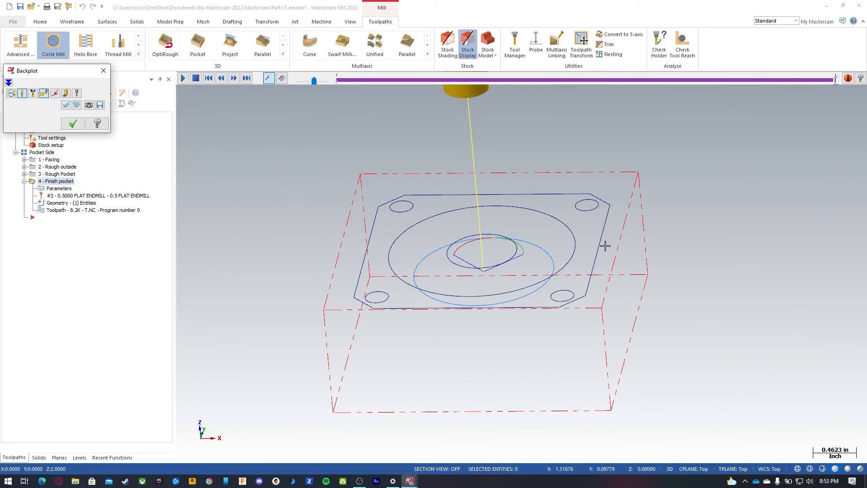
key(Escape)
click(59, 189)
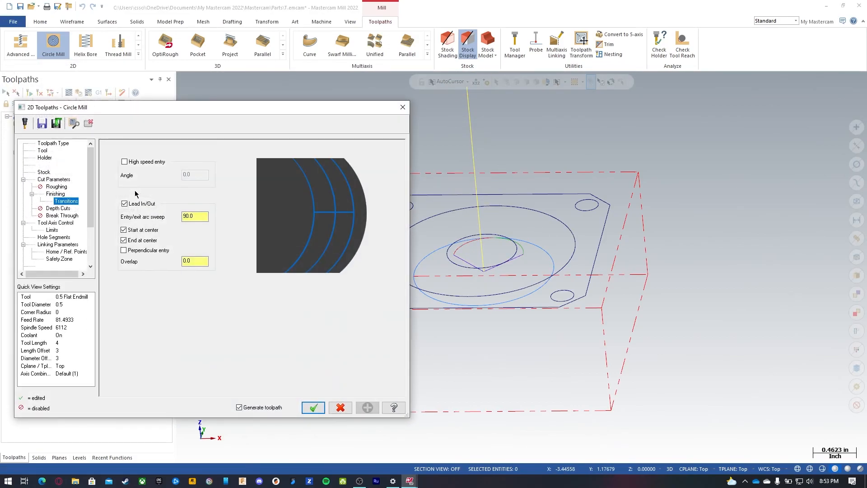
click(55, 194)
double_click(190, 263)
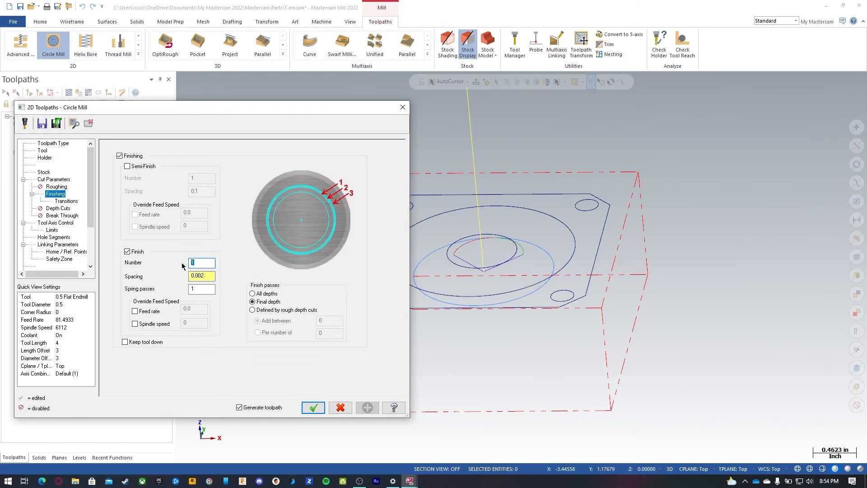
drag(203, 290, 168, 290)
text(1)
text(0)
drag(198, 263, 181, 267)
text(2)
click(312, 407)
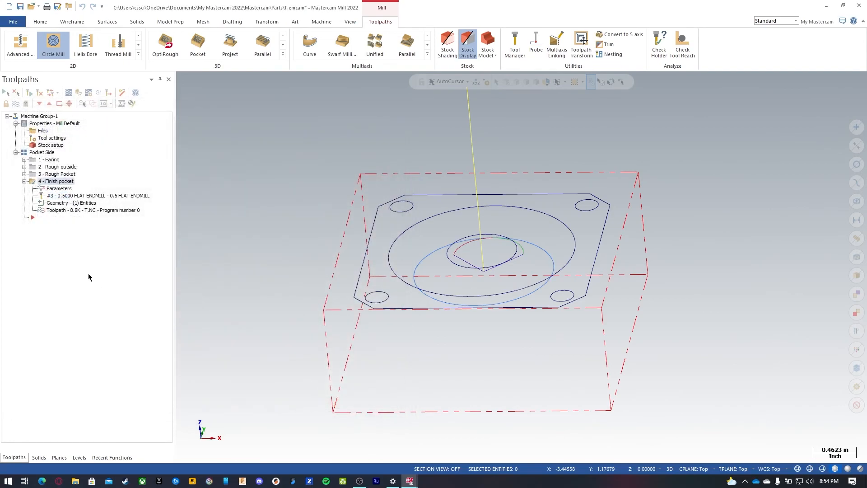
Step: Backplot the updated finish pocket toolpath and hide the toolpath display
click(69, 93)
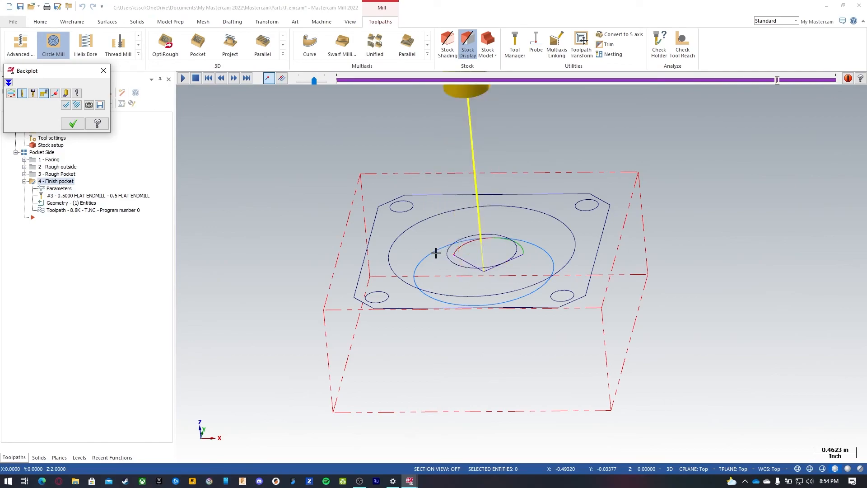
key(Escape)
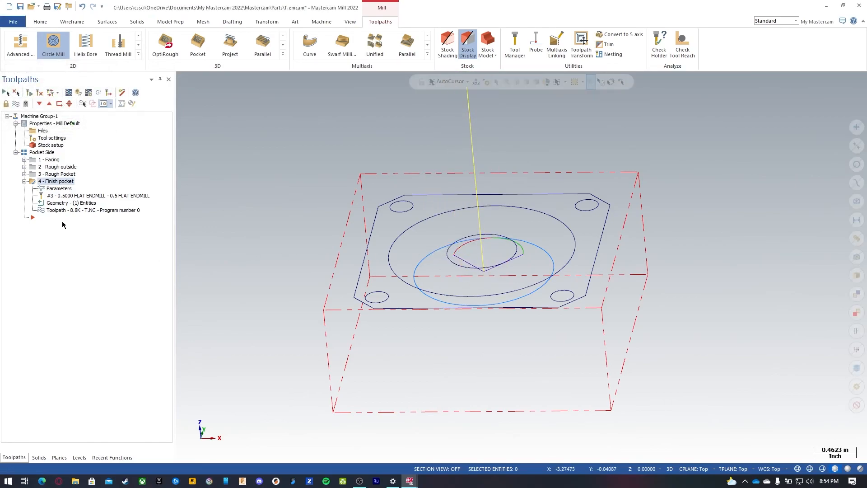
click(16, 104)
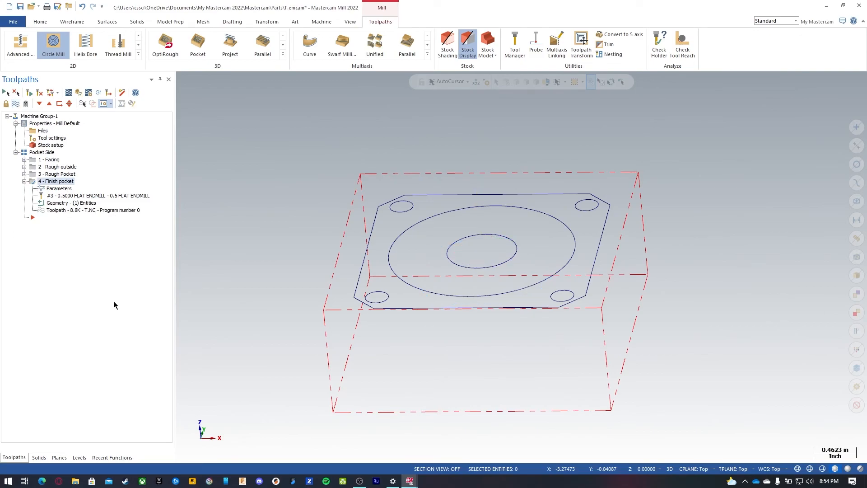
Step: Reopen the Finish pocket parameters and enable roughing with helical entry turned off
click(24, 181)
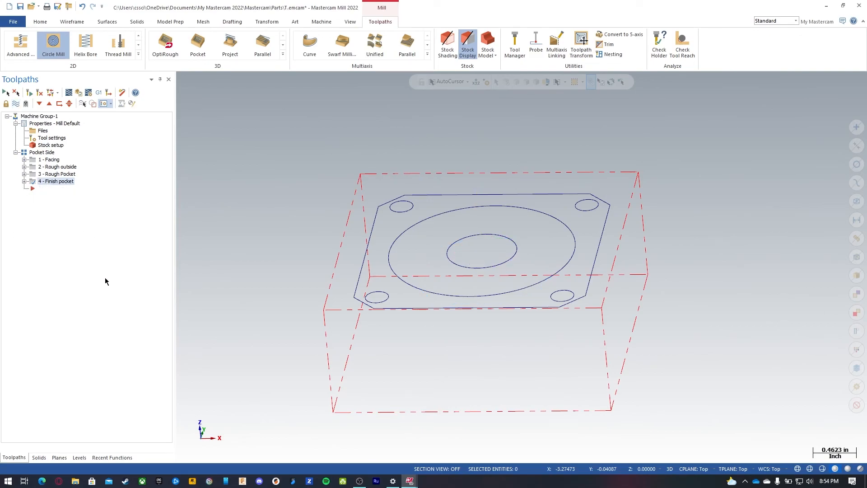
click(24, 181)
click(48, 189)
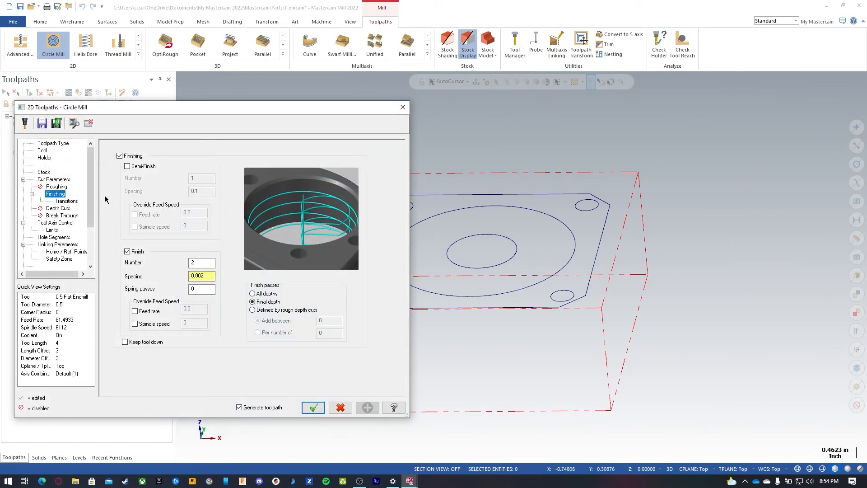
click(56, 187)
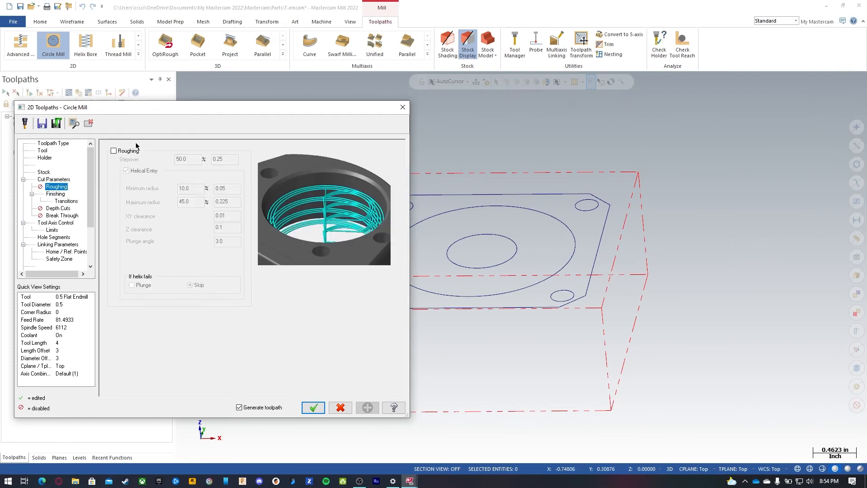
click(123, 153)
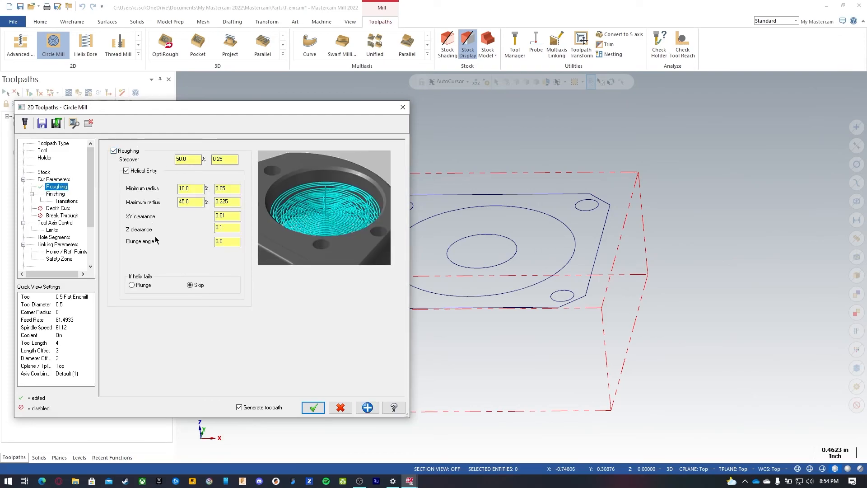
click(126, 171)
double_click(185, 159)
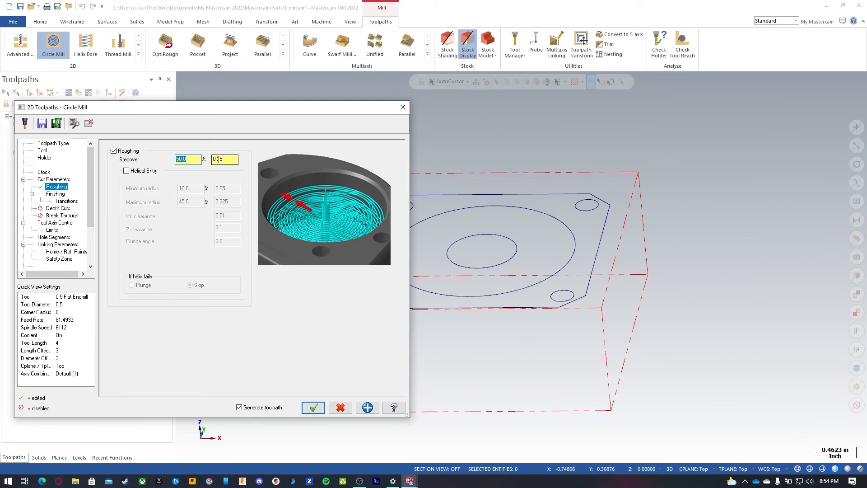
click(314, 408)
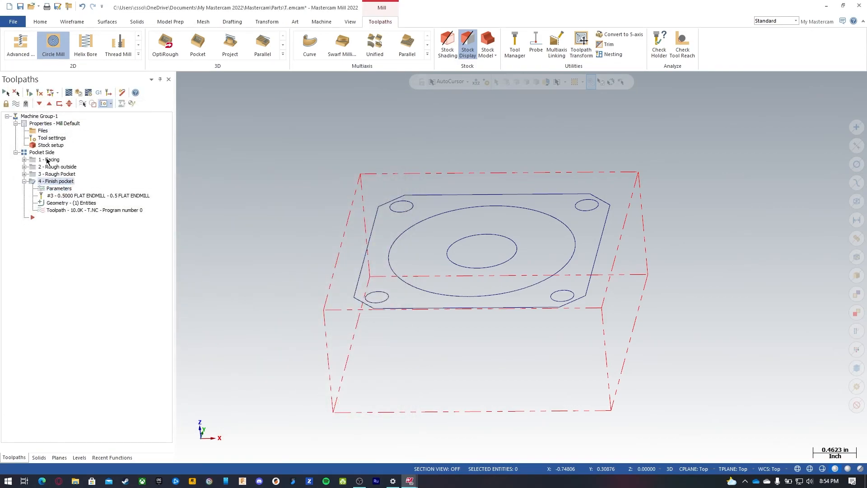
Step: Backplot the finish pocket toolpath, stepping through its moves, and exit the backplot
click(69, 94)
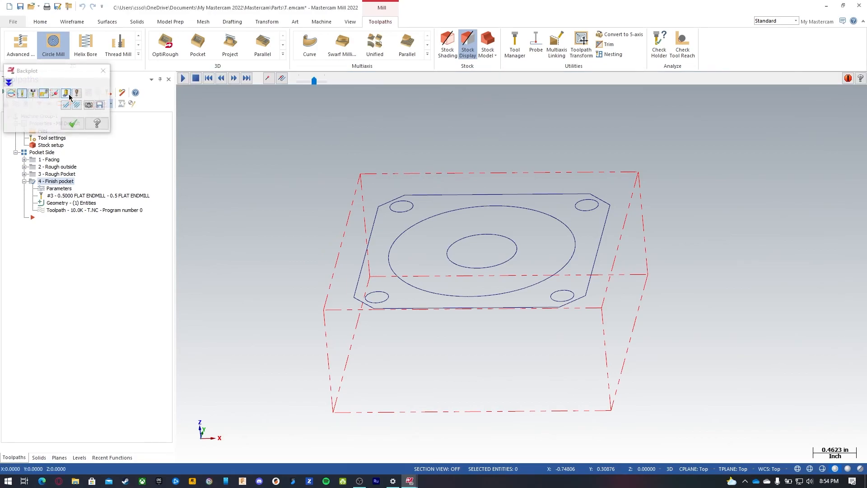
key(s)
key(s)
key(s)
key(s)
key(s)
key(s)
key(s)
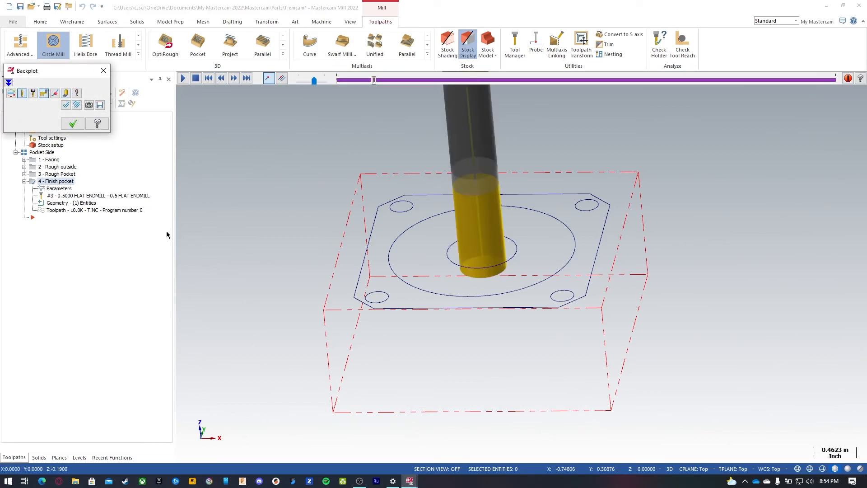
key(s)
key(s)
key(s)
key(s)
key(s)
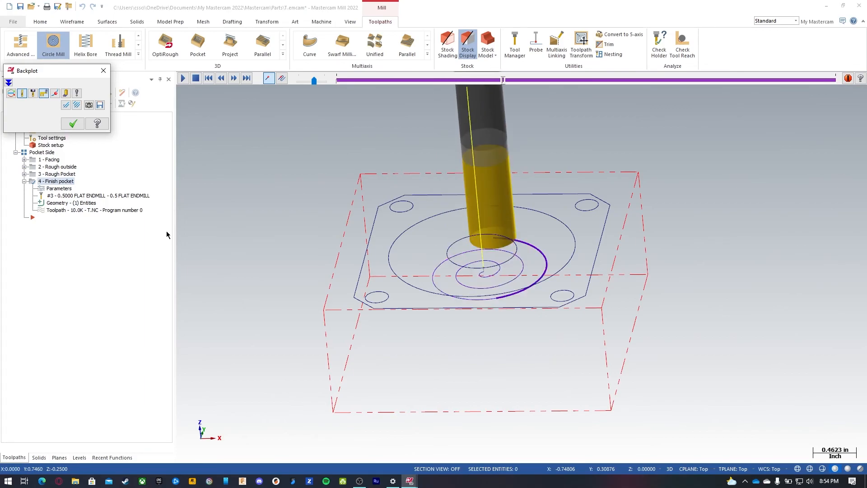
key(s)
key(s)
key(s)
key(s)
key(s)
key(s)
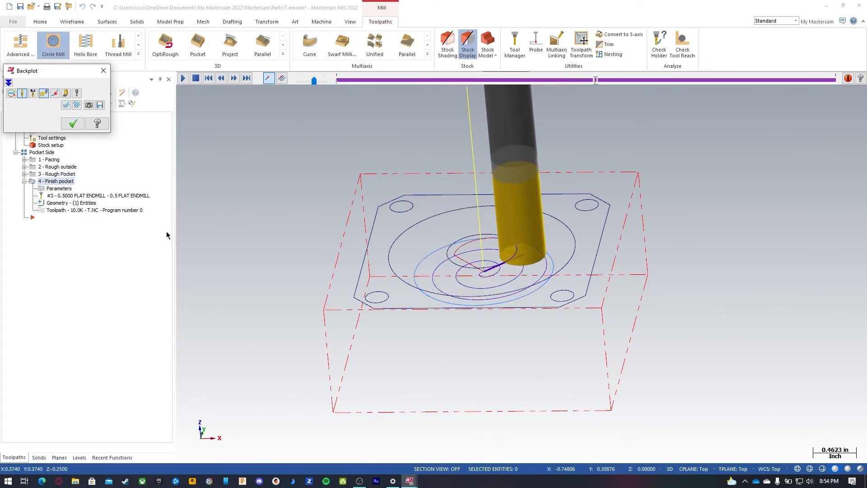
key(s)
key(s)
key(s)
key(s)
key(s)
key(s)
key(s)
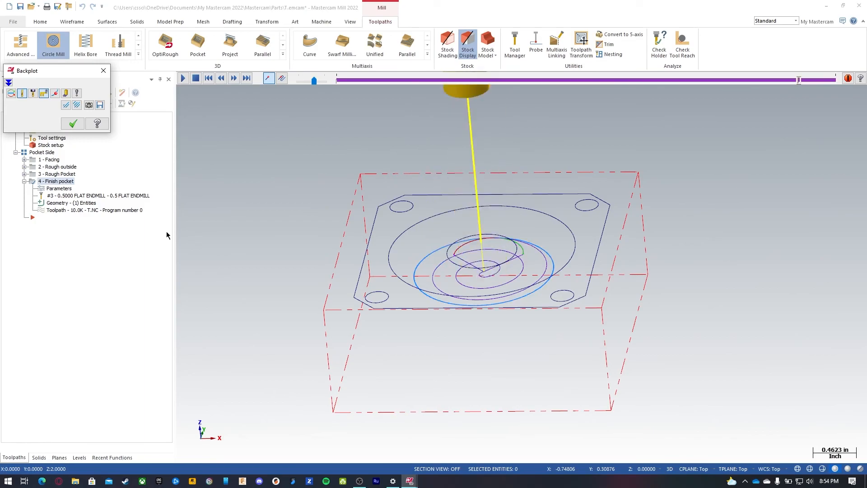
key(Escape)
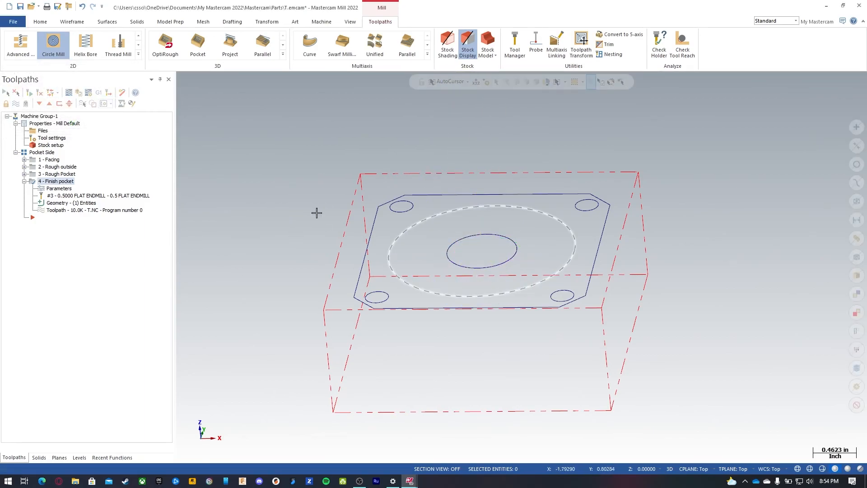
Step: Start a Contour toolpath and chain the plate's outer chamfered profile
click(19, 104)
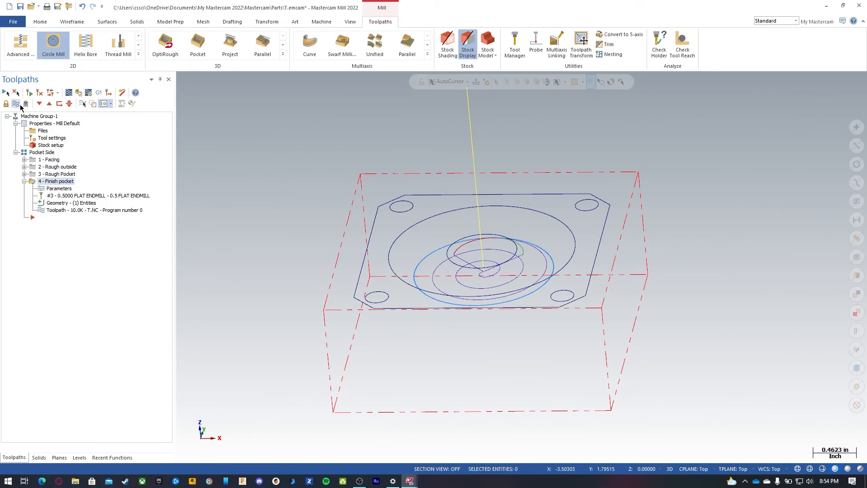
click(19, 106)
click(25, 181)
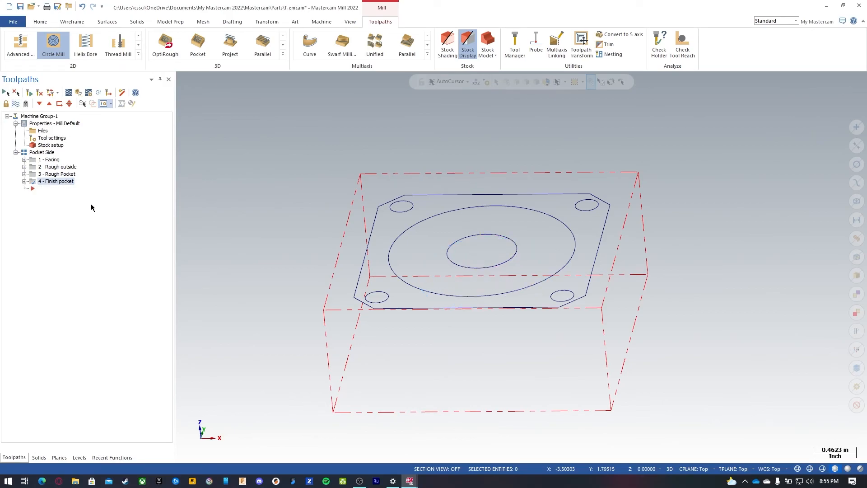
click(138, 55)
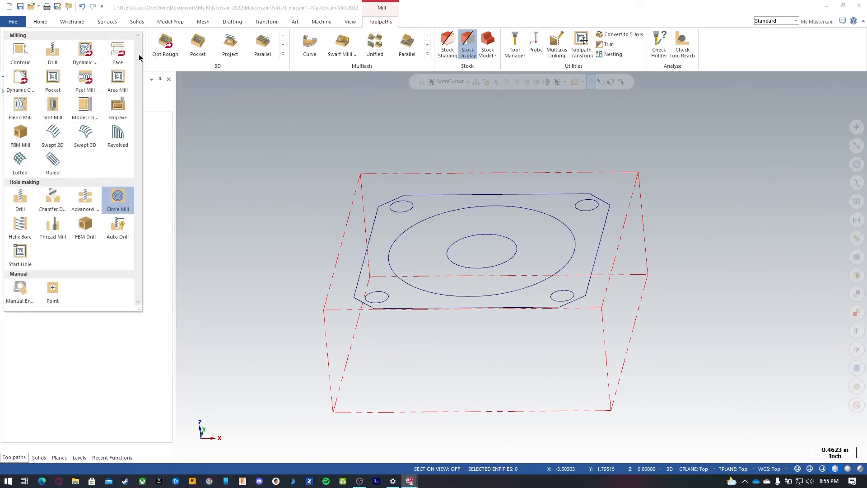
click(28, 62)
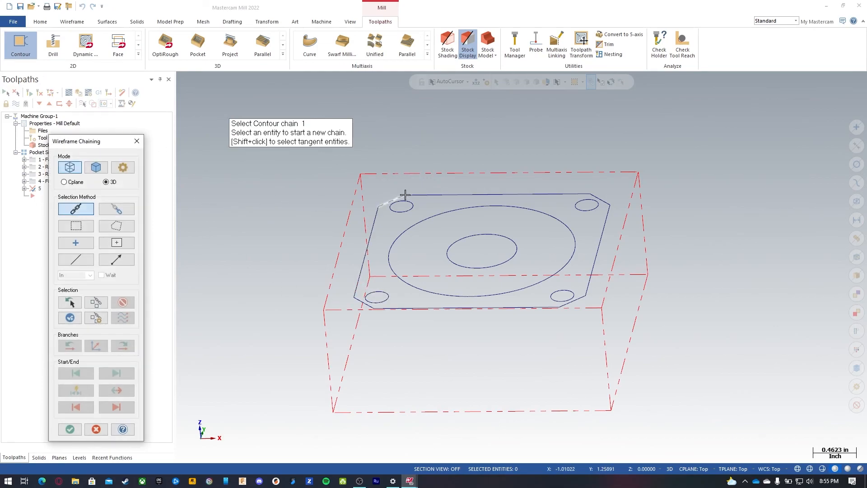
click(548, 308)
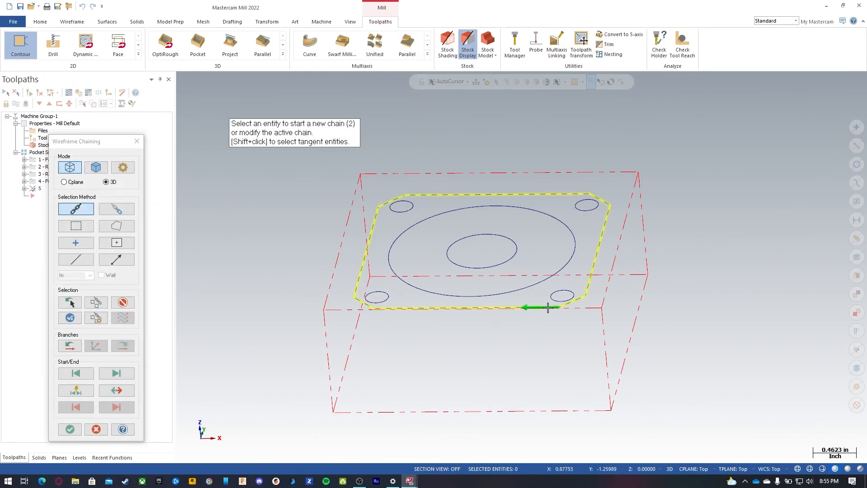
click(121, 303)
click(397, 308)
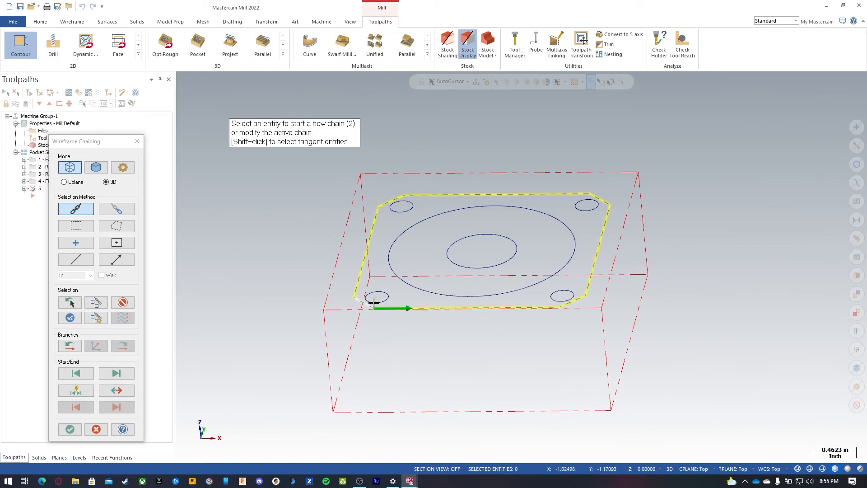
click(122, 302)
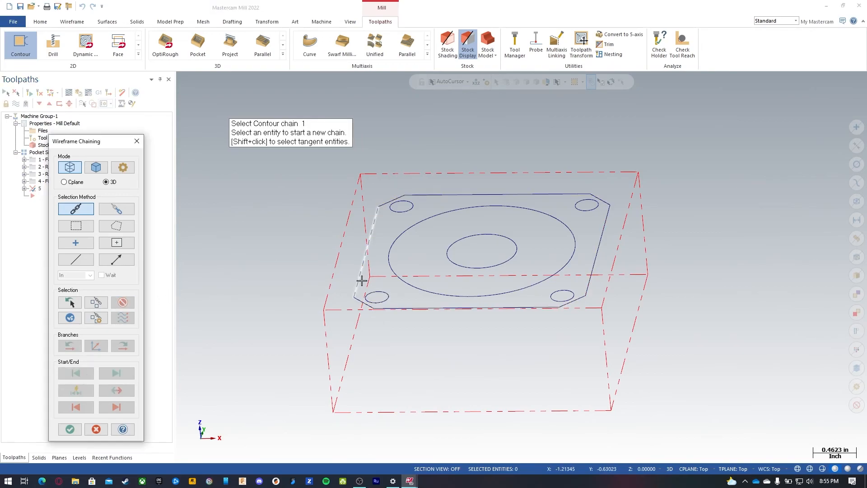
click(358, 282)
click(122, 302)
click(374, 222)
click(122, 303)
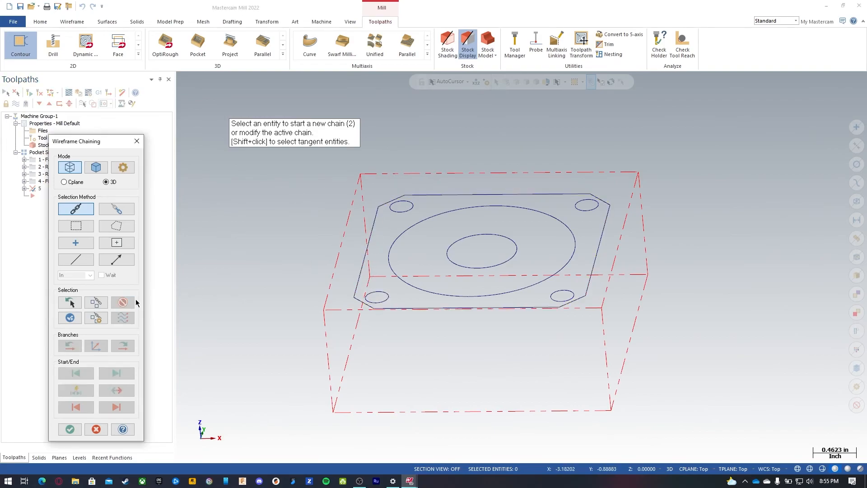
click(540, 308)
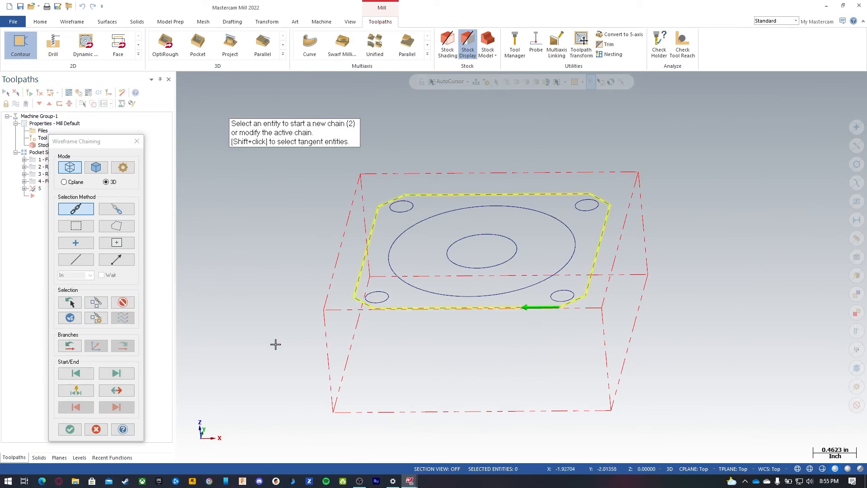
click(69, 429)
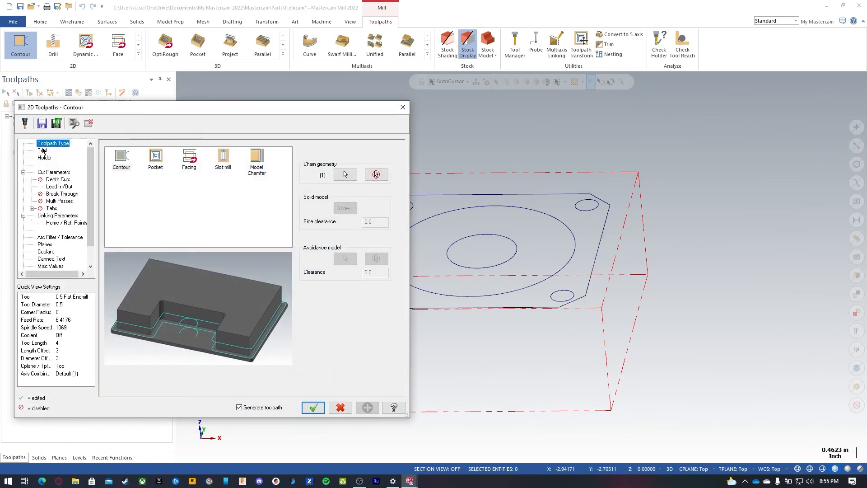
Step: Choose the 0.5 Flat Endmill tool and add the comment Finish Outside
click(43, 151)
click(163, 183)
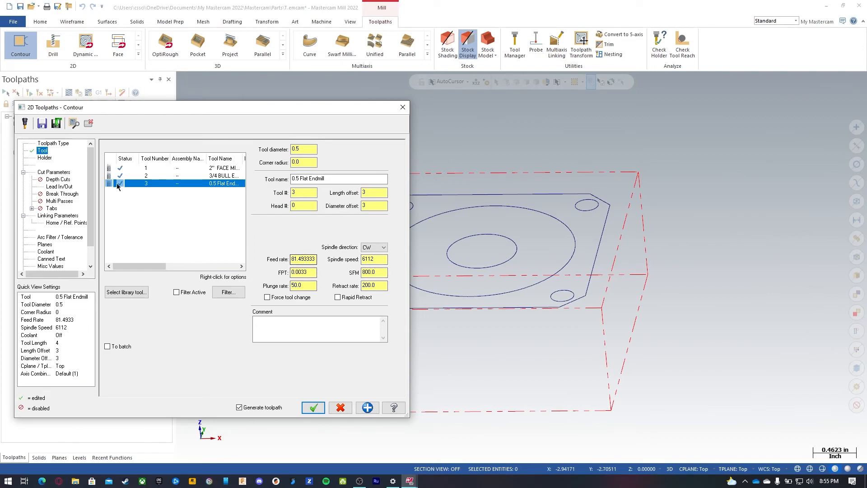
click(291, 332)
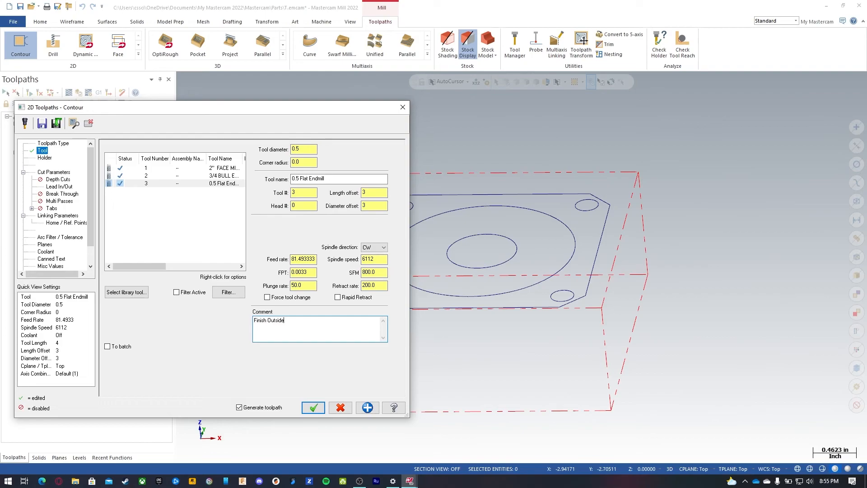
Step: Edit the external corner break radius in the cut parameters and check the depth cuts page
click(50, 172)
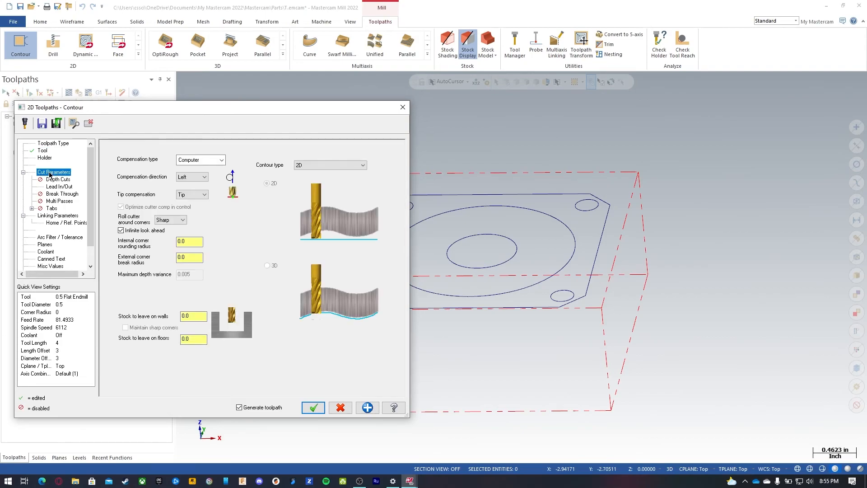
click(195, 315)
click(190, 257)
text(.)
key(Return)
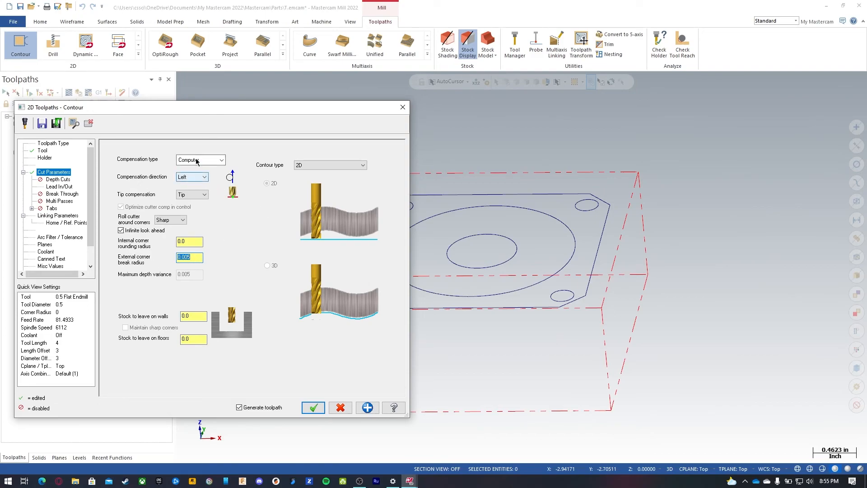
click(57, 180)
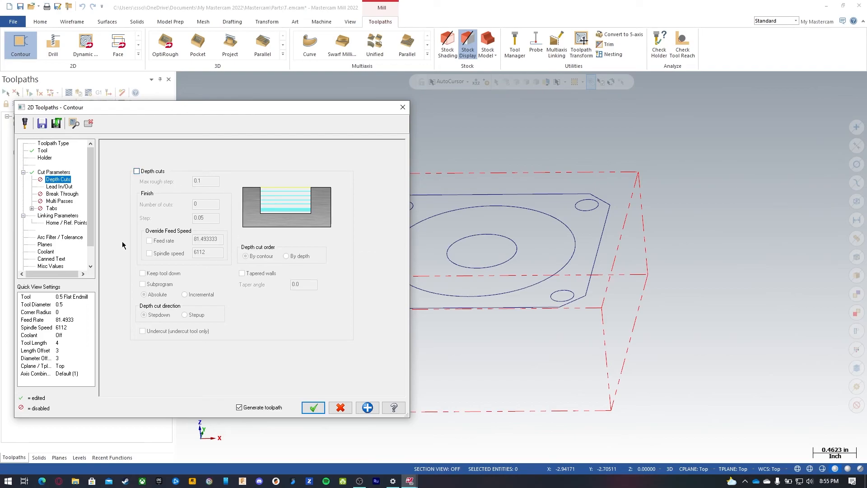
Step: Set the lead-in entry line length and arc radius to 25 percent
click(59, 187)
click(164, 190)
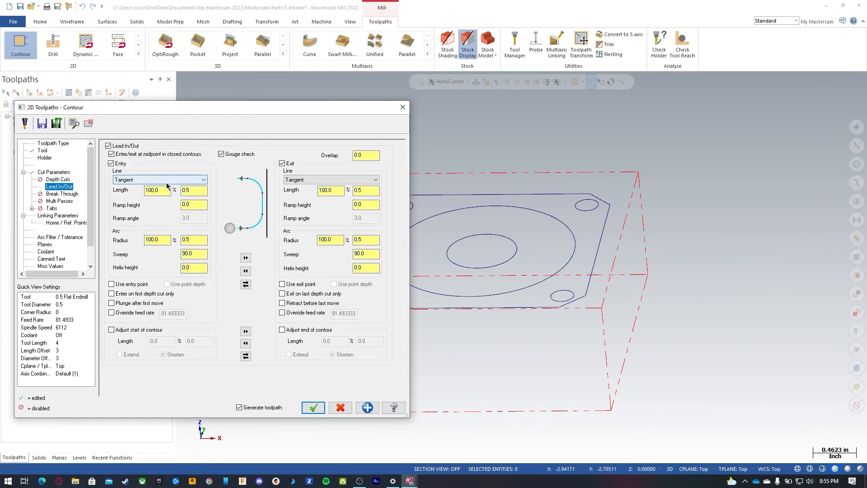
double_click(166, 189)
text(25)
double_click(161, 240)
text(25)
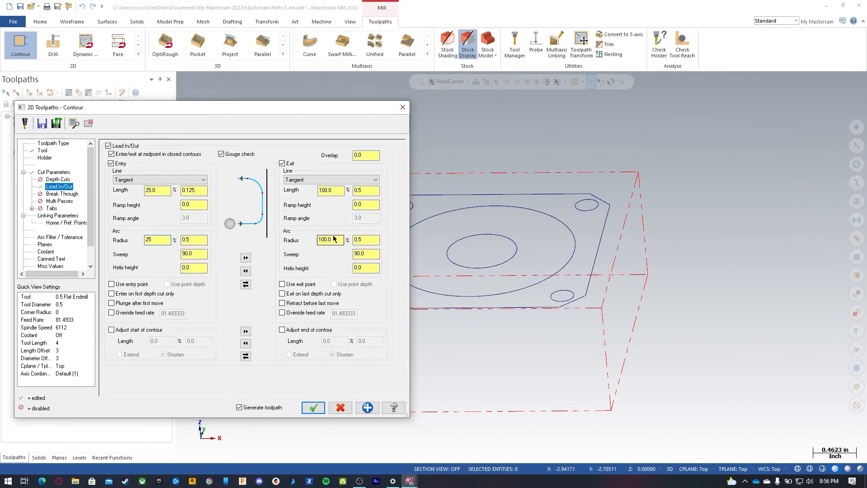
Step: Copy the entry settings to the exit and set the overlap to 0.03
click(245, 258)
double_click(364, 153)
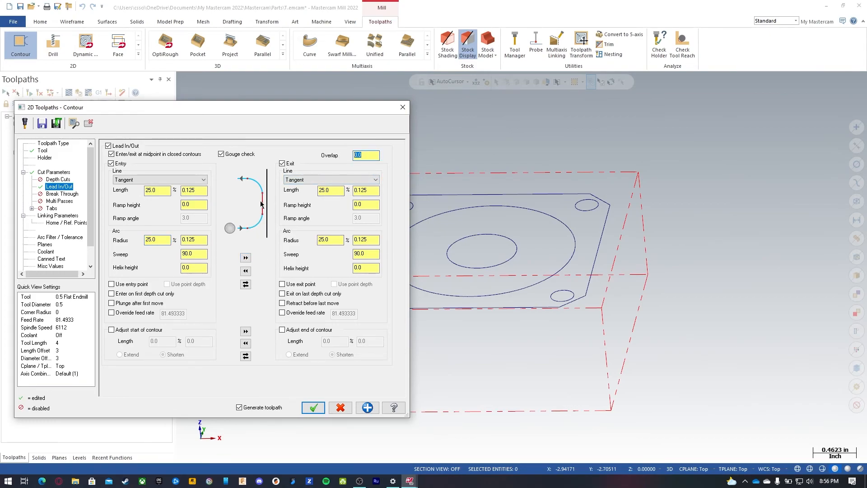
text(.03)
key(Return)
Step: Enable clearance in the linking parameters and use it only at the start and end of the operation
click(58, 201)
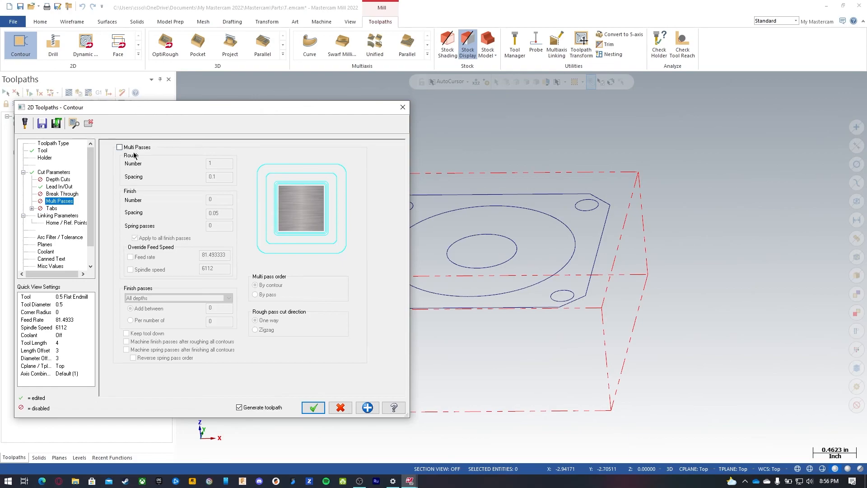
click(49, 216)
click(197, 196)
click(224, 222)
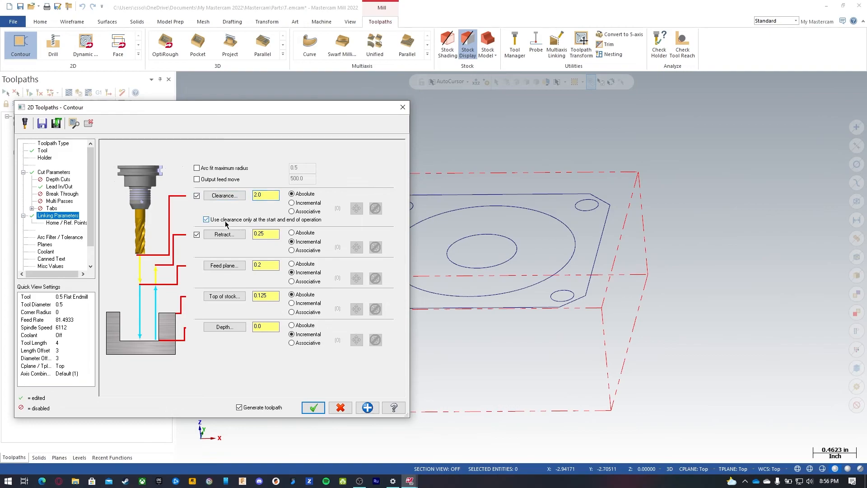
Step: Set retract to 0.1, feed plane to 0.05, top of stock to 0, and enter a negative depth
double_click(265, 235)
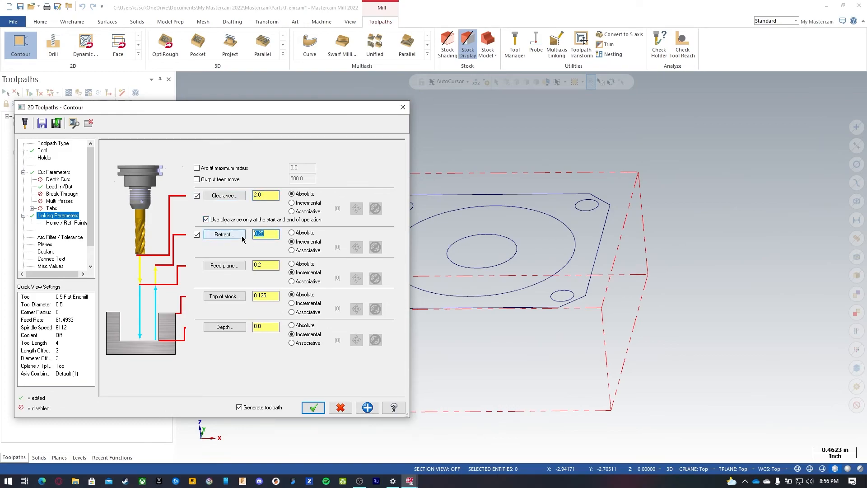
text(.1)
double_click(271, 266)
text(.05)
double_click(276, 299)
text(0)
double_click(256, 326)
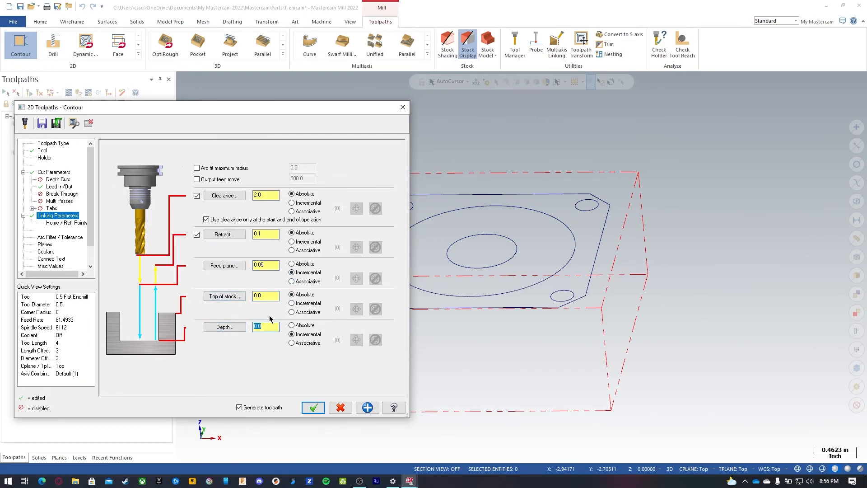
text(-)
Step: Turn flood coolant on for the contour operation
click(60, 238)
click(48, 244)
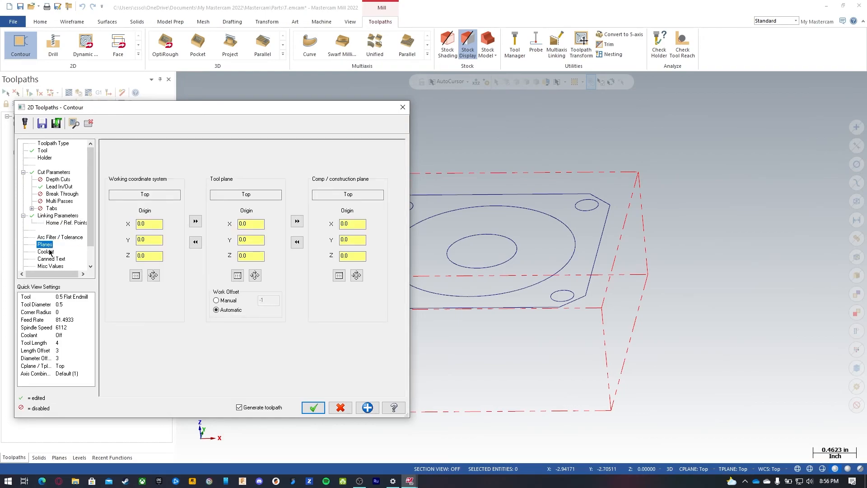
click(45, 252)
click(255, 195)
click(248, 205)
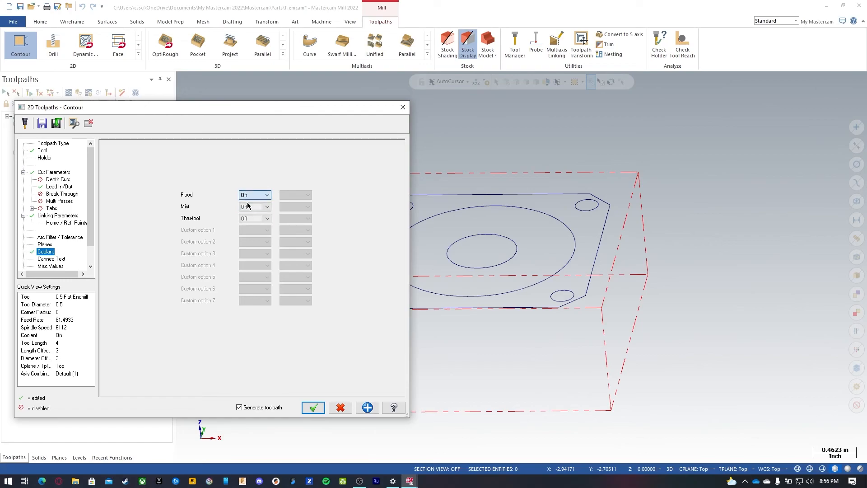
Step: Save the operation settings to the library and accept the Contour toolpath
click(42, 124)
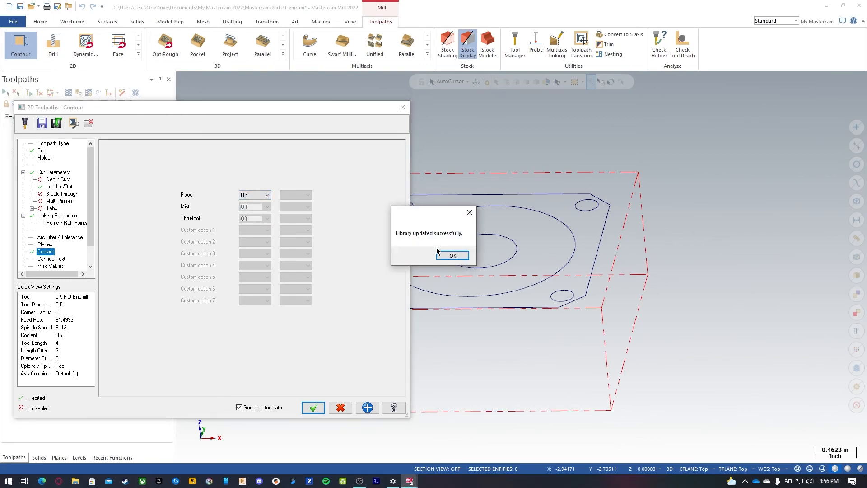
click(452, 255)
click(313, 407)
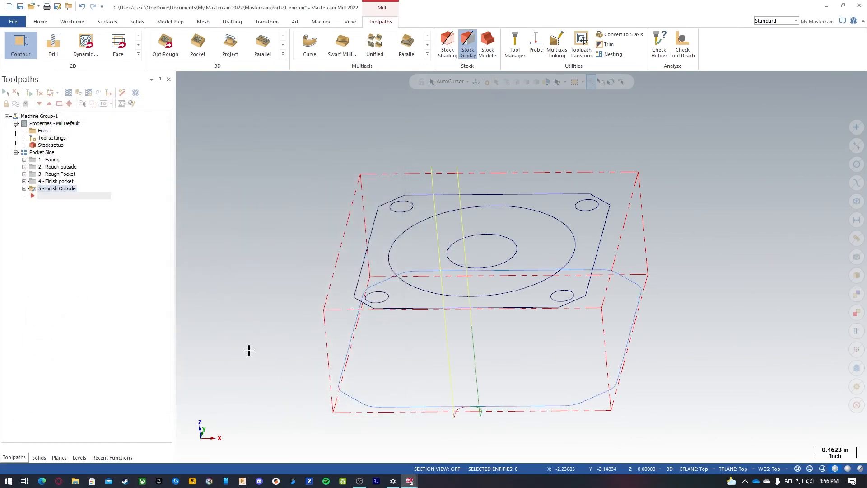
Step: Verify all operations in the simulator, then close it
click(5, 92)
click(76, 93)
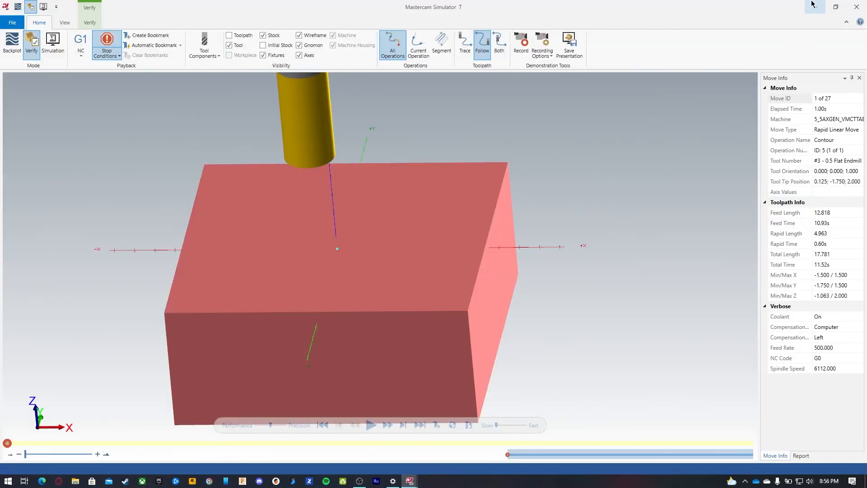
click(812, 4)
Step: Step through the backplot of the Finish Outside contour toolpath move by move, then close the backplot
click(69, 94)
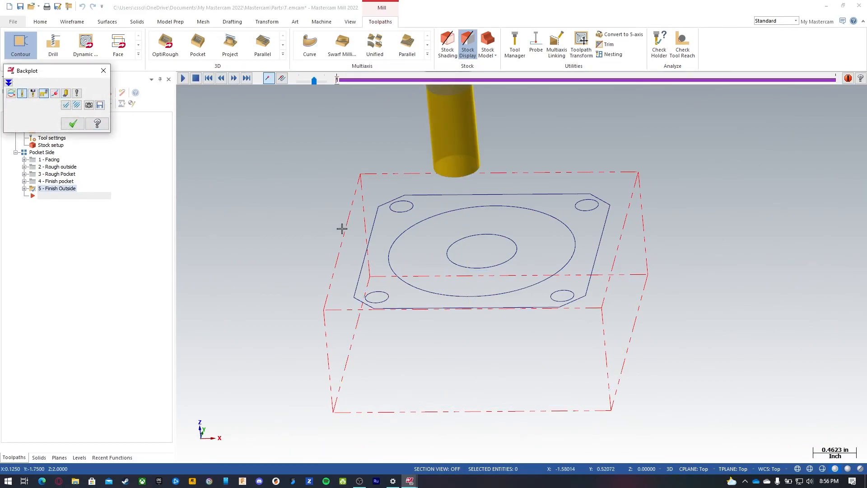
key(s)
key(s)
key(s)
key(s)
key(s)
key(s)
key(s)
key(s)
key(s)
key(s)
key(s)
key(s)
key(s)
key(s)
key(s)
key(s)
key(s)
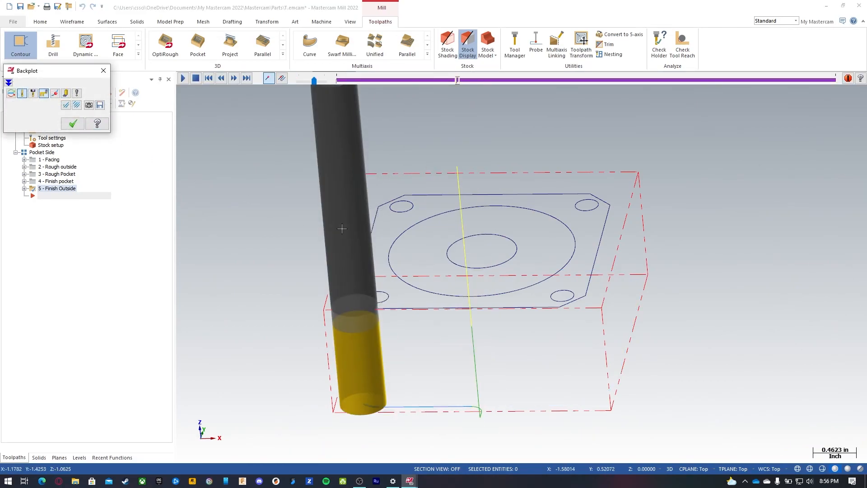
key(s)
key(s)
key(s)
key(s)
key(s)
key(s)
key(s)
key(s)
key(s)
key(s)
key(s)
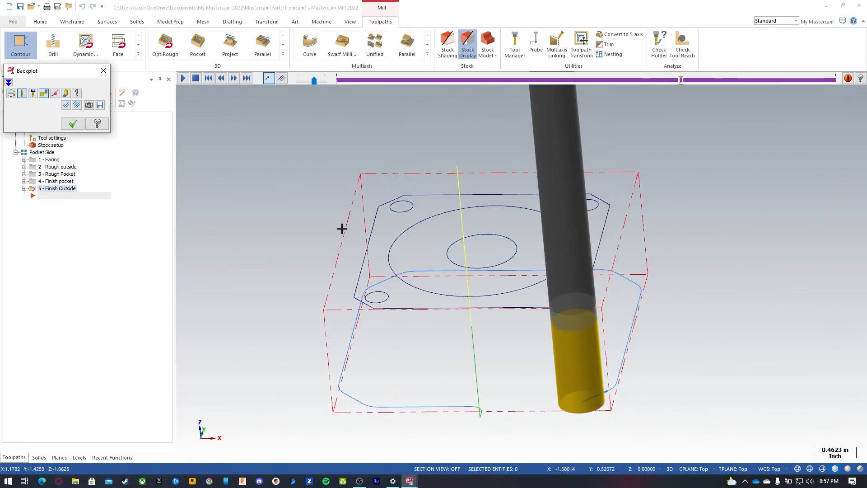
key(Escape)
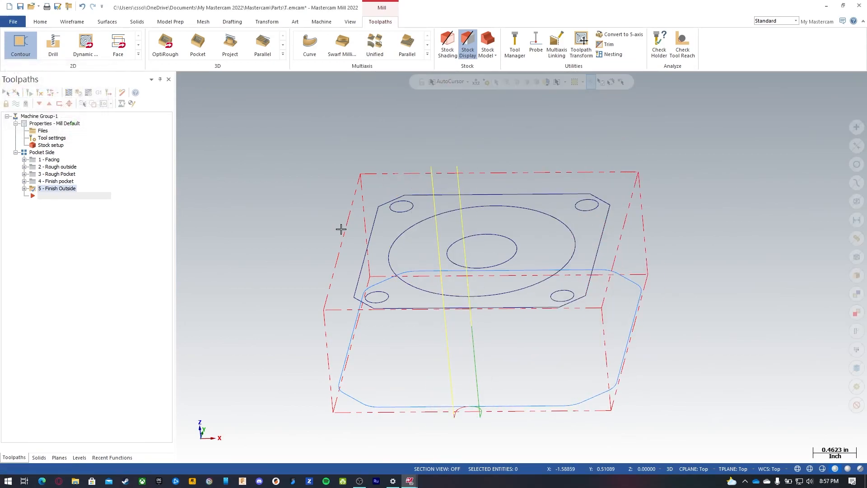
Step: Enable multi passes on the Finish Outside contour with 0 rough passes and 2 finish passes at 0.002 spacing across all depths
click(24, 189)
click(59, 197)
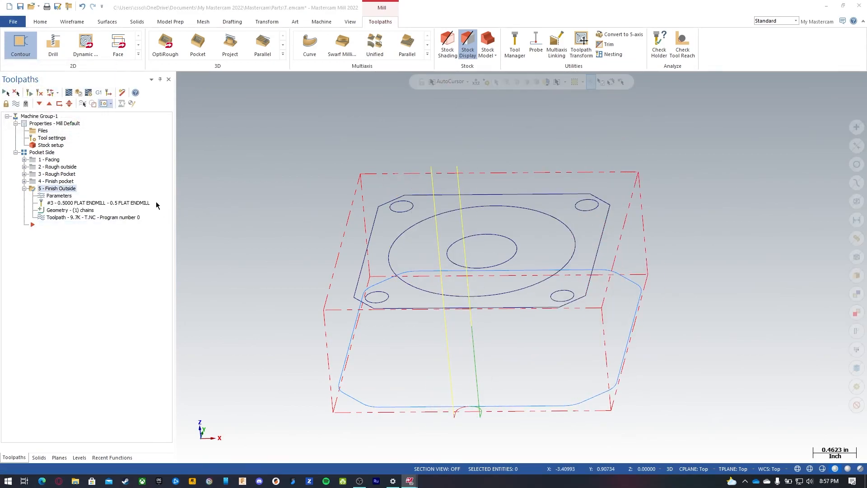
click(59, 201)
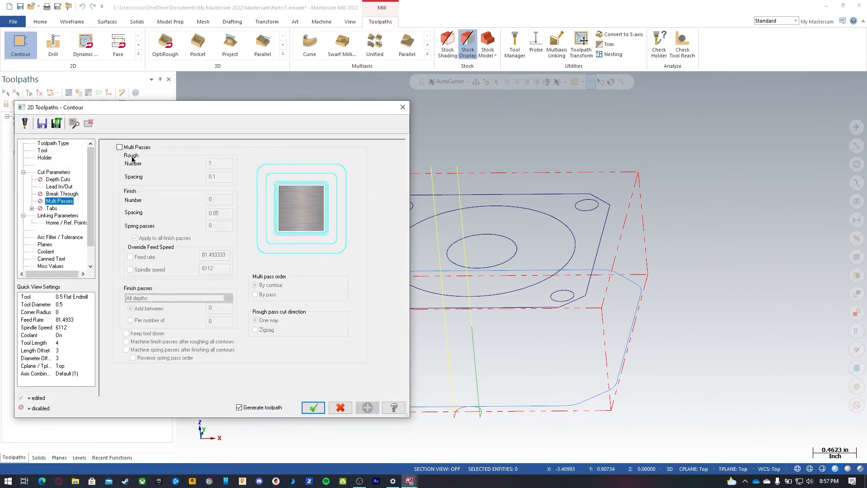
click(131, 149)
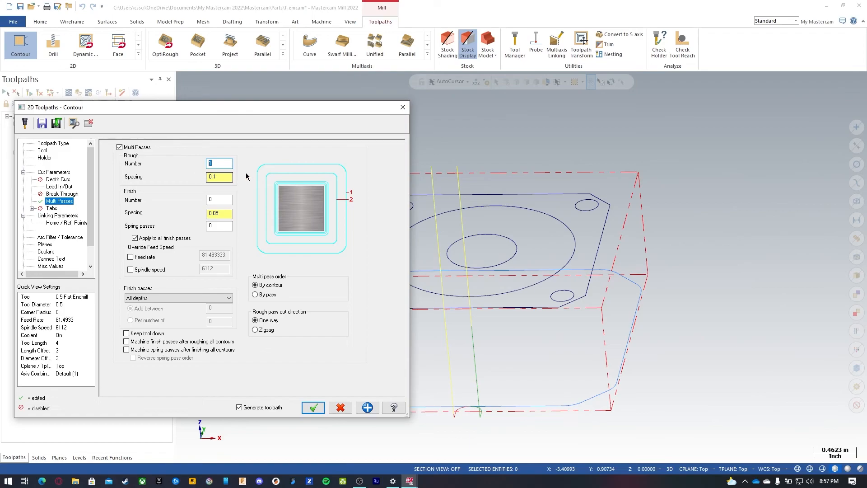
text(0)
click(226, 201)
text(2)
key(Tab)
text(0)
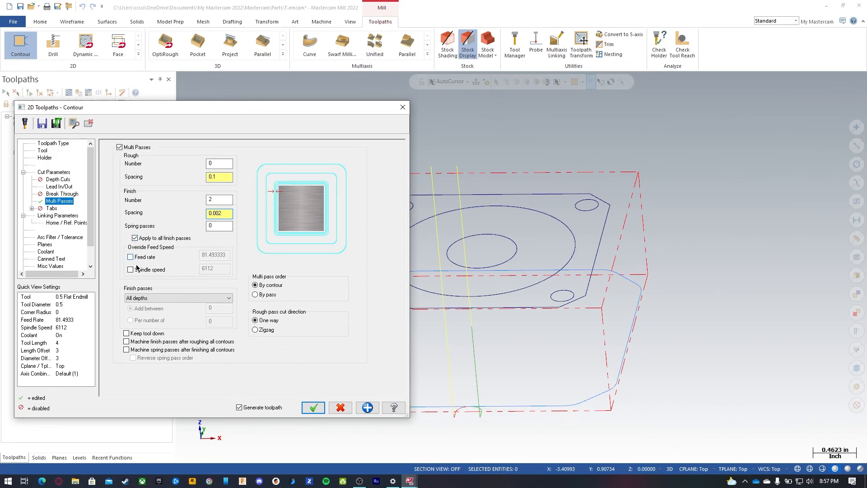
click(156, 299)
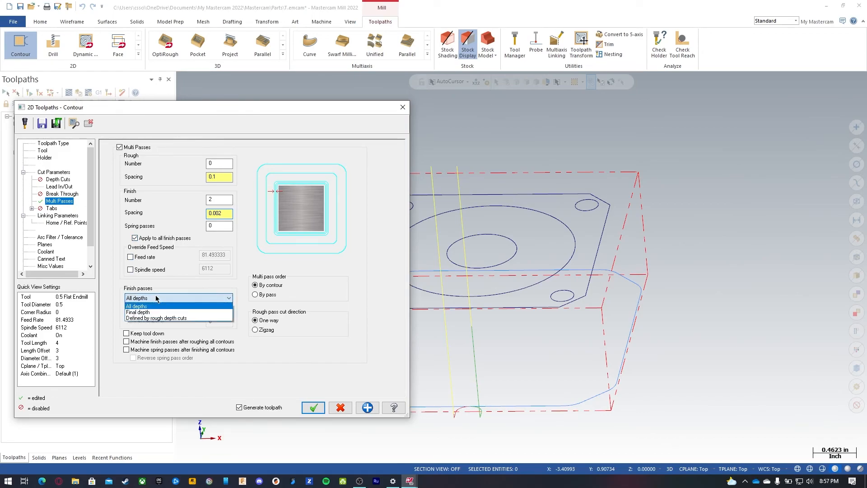
click(154, 305)
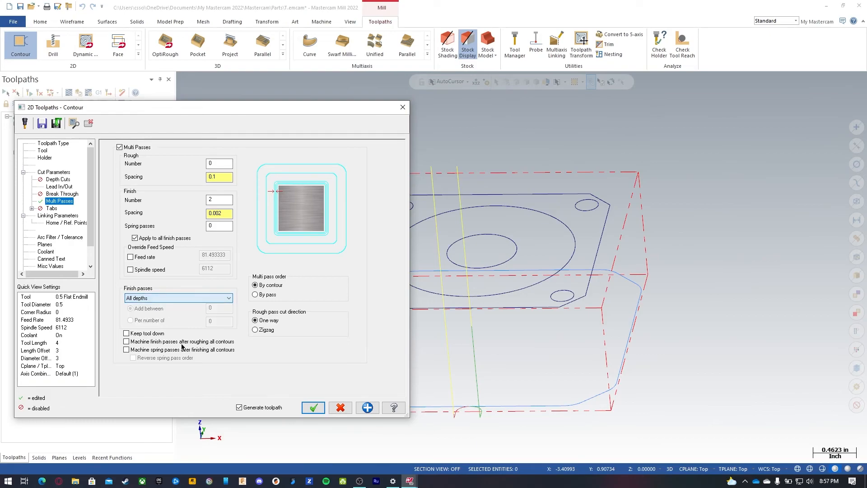
click(313, 407)
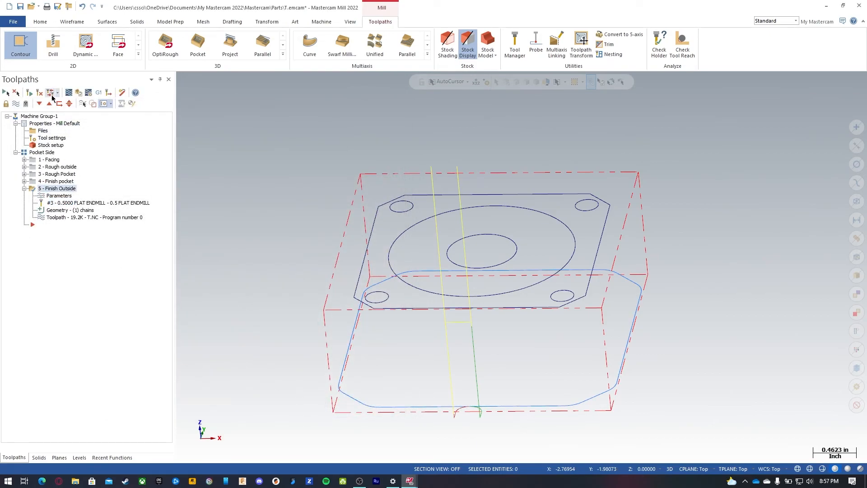
Step: Backplot the updated Finish Outside toolpath, then reopen its parameters and accept them
click(71, 94)
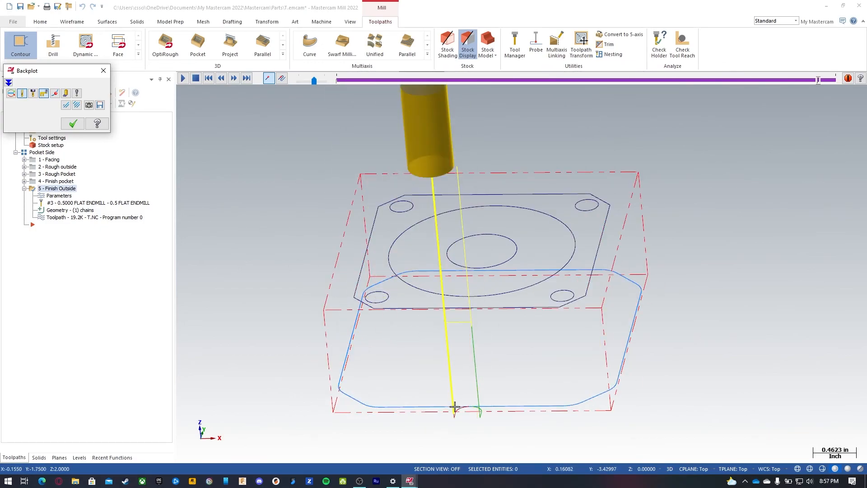
key(Escape)
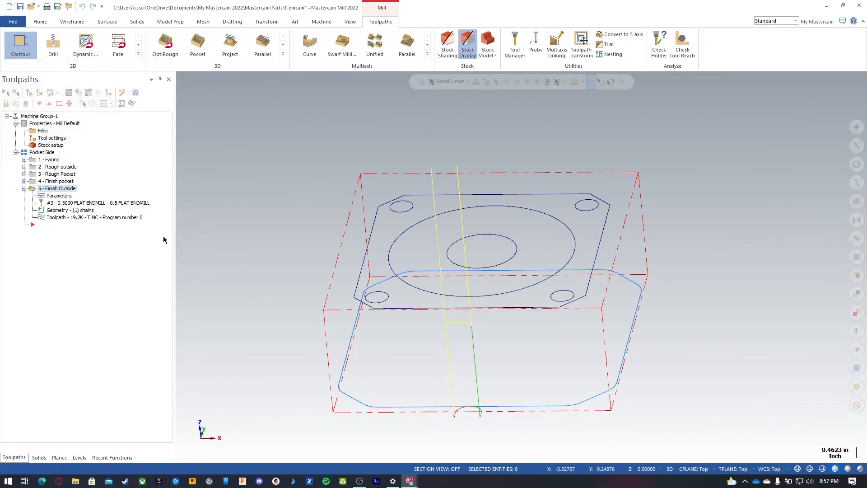
click(59, 195)
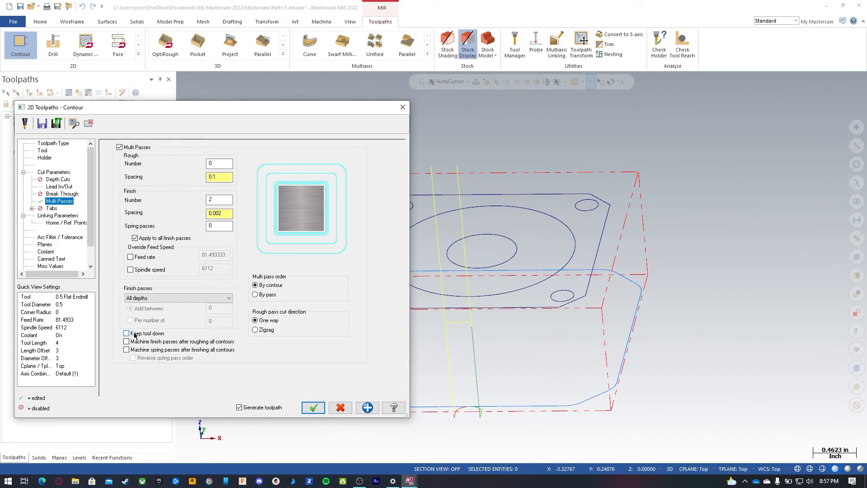
click(320, 409)
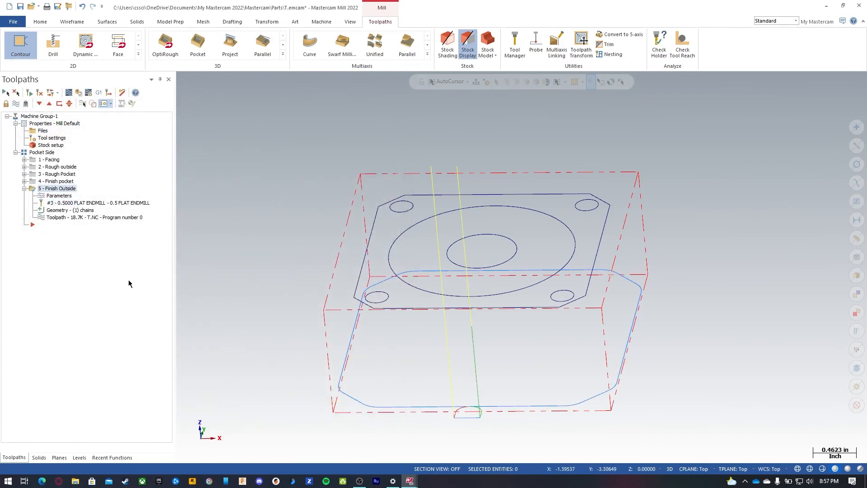
Step: Backplot the Finish Outside toolpath and zoom in to inspect the lead-in arc at the start point
click(68, 92)
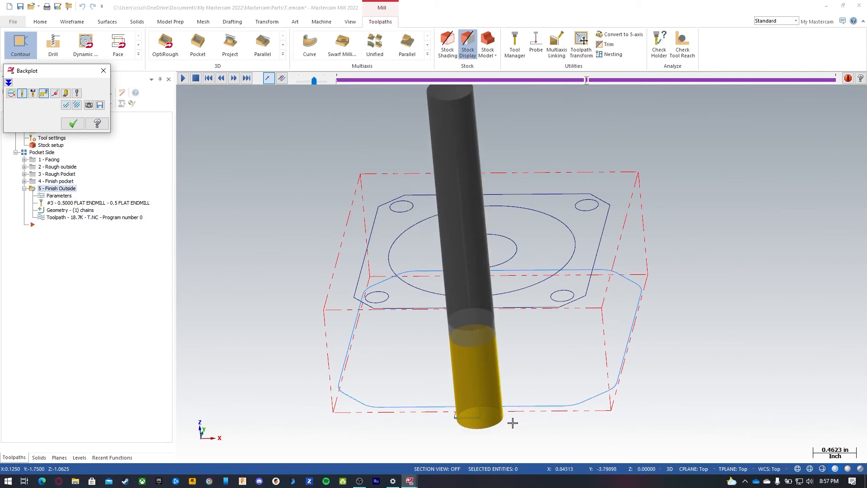
scroll(482, 415, down, 2)
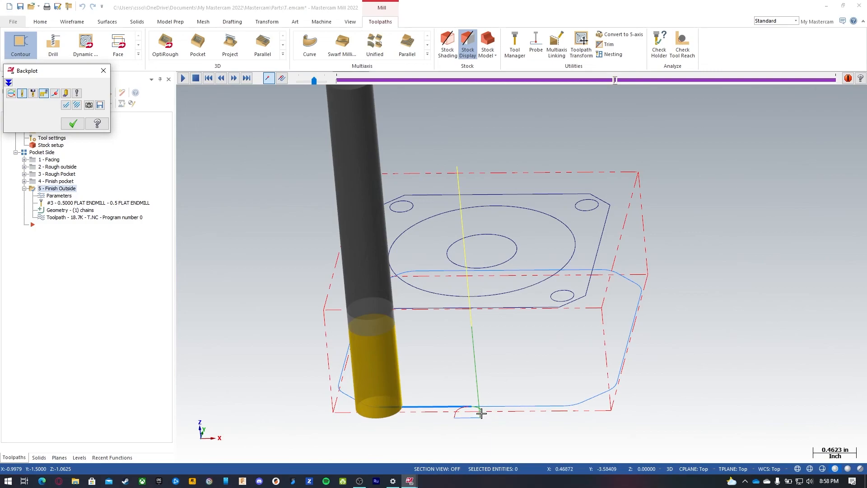
scroll(475, 407, up, 12)
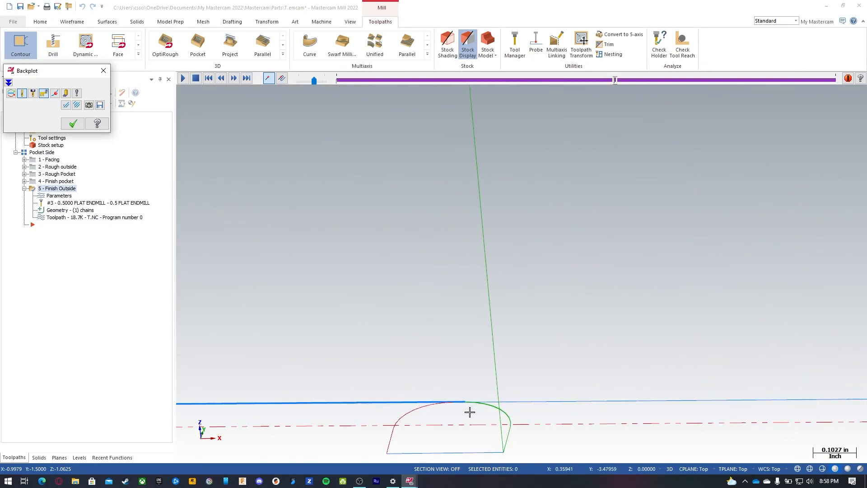
scroll(466, 411, up, 2)
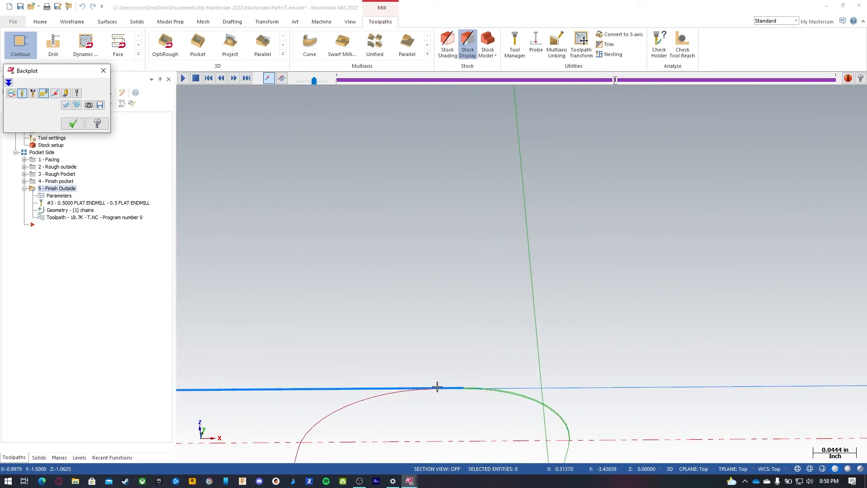
scroll(470, 384, down, 6)
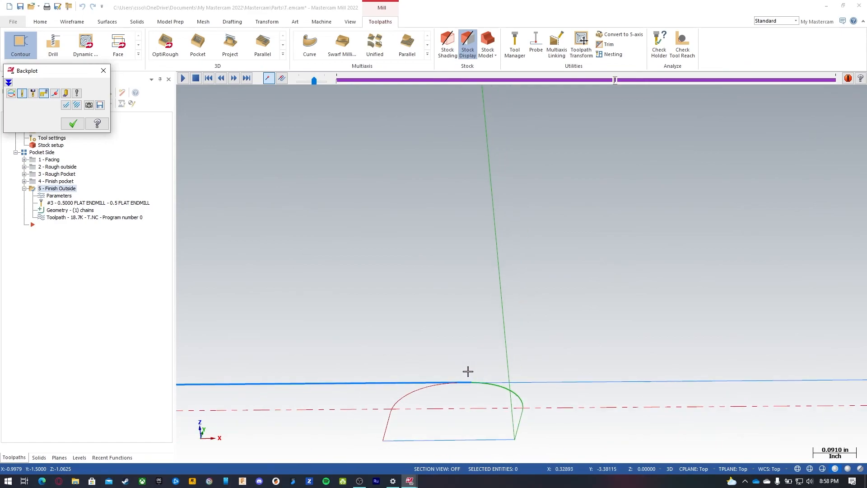
scroll(473, 389, down, 6)
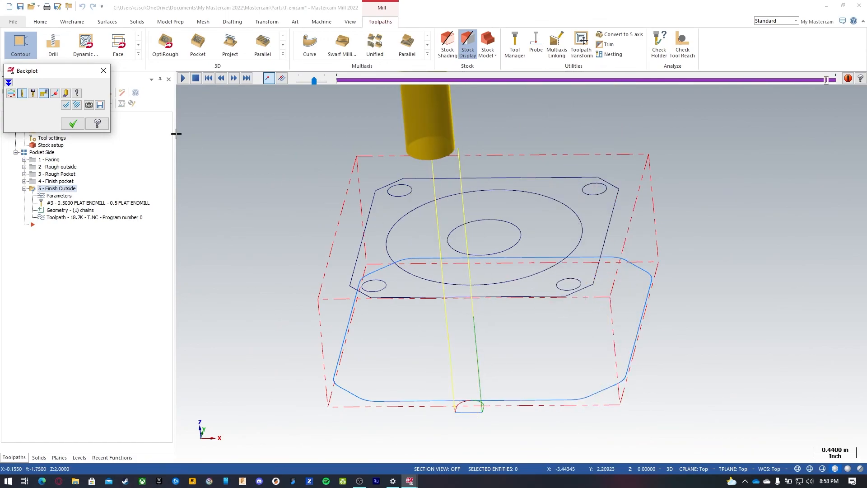
click(73, 123)
Step: Hide the toolpath display and start a Helix Bore toolpath on the 0.75 diameter centre hole
click(23, 189)
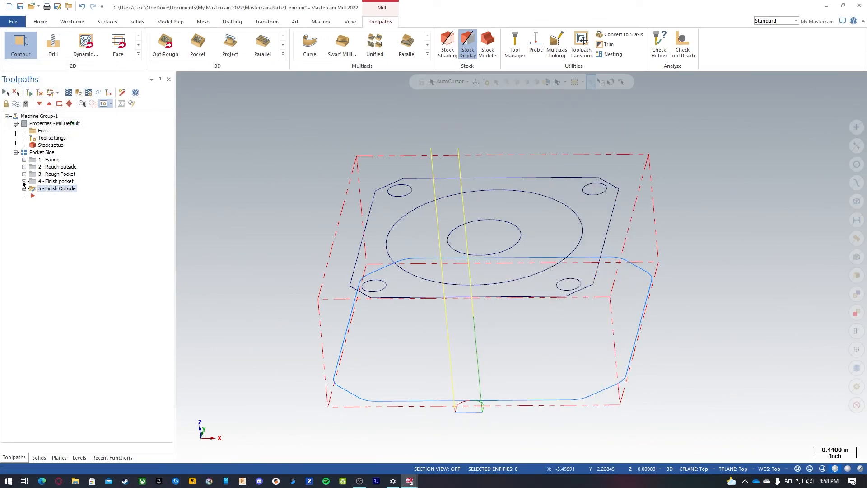
click(16, 104)
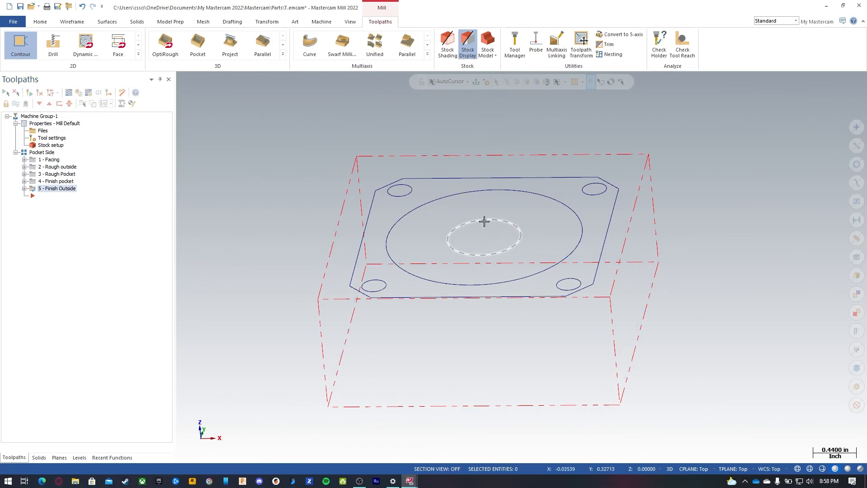
click(138, 54)
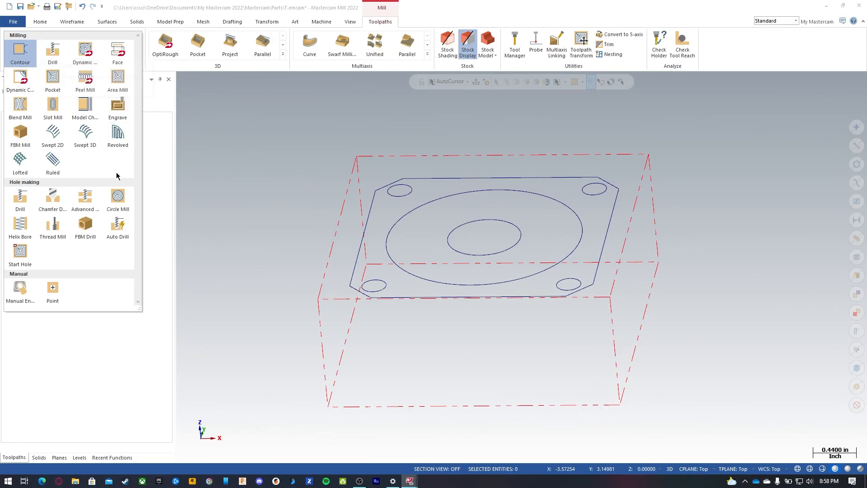
click(20, 225)
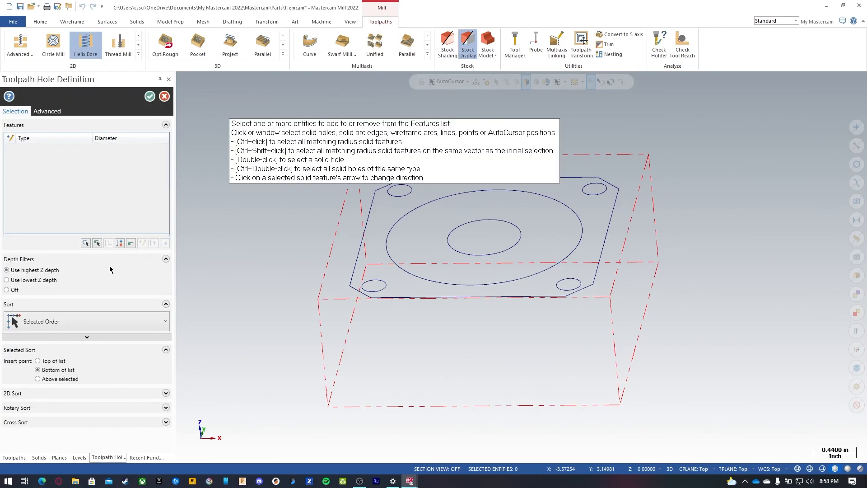
click(500, 222)
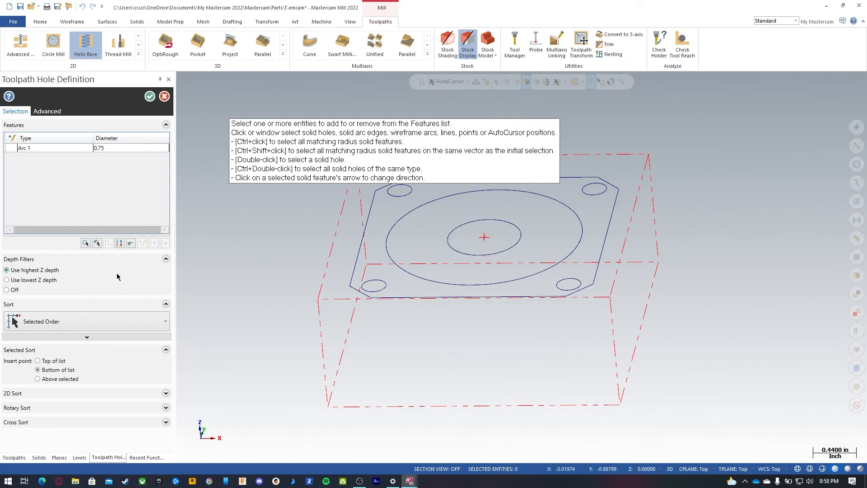
click(150, 100)
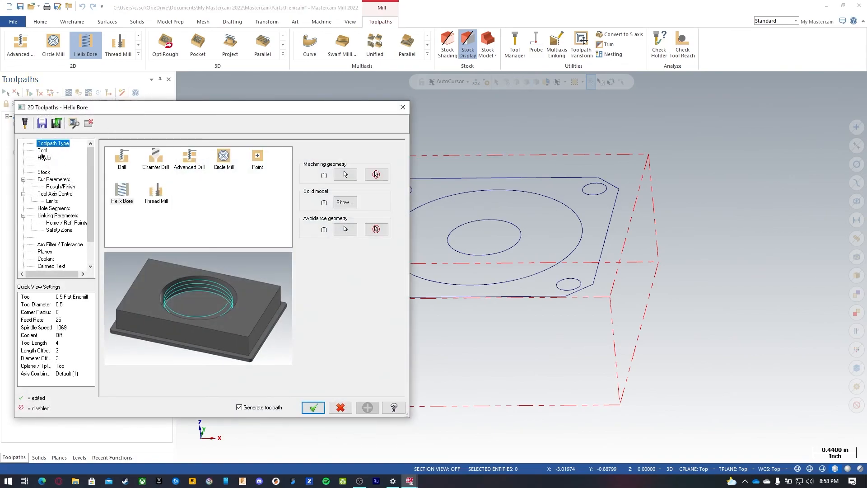
Step: Choose the 0.5 Flat Endmill for the Helix Bore, set feed rate to 25, and add the comment Helix bore
click(42, 151)
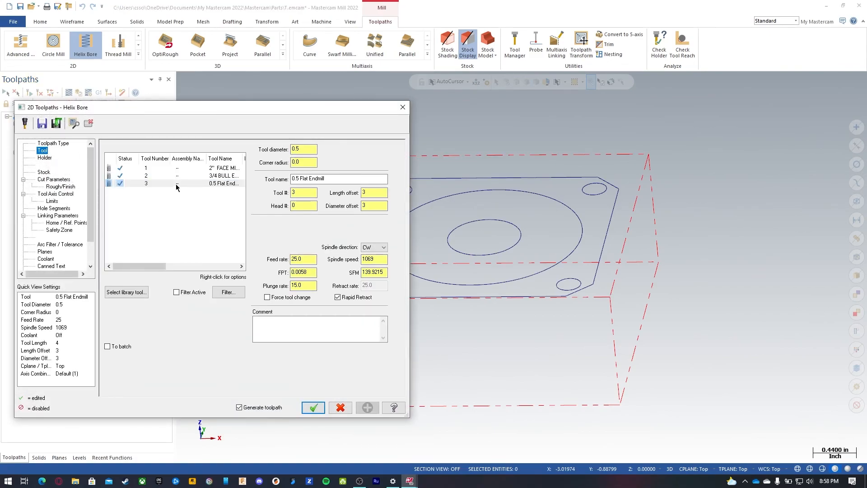
click(177, 183)
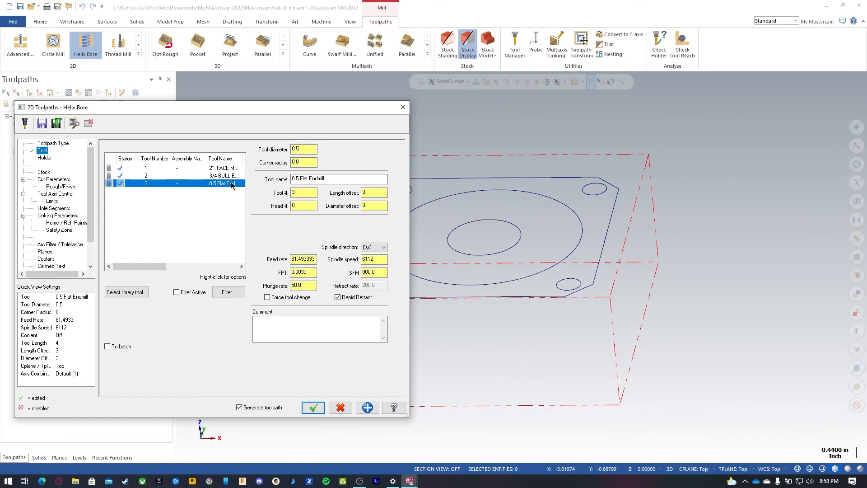
double_click(313, 259)
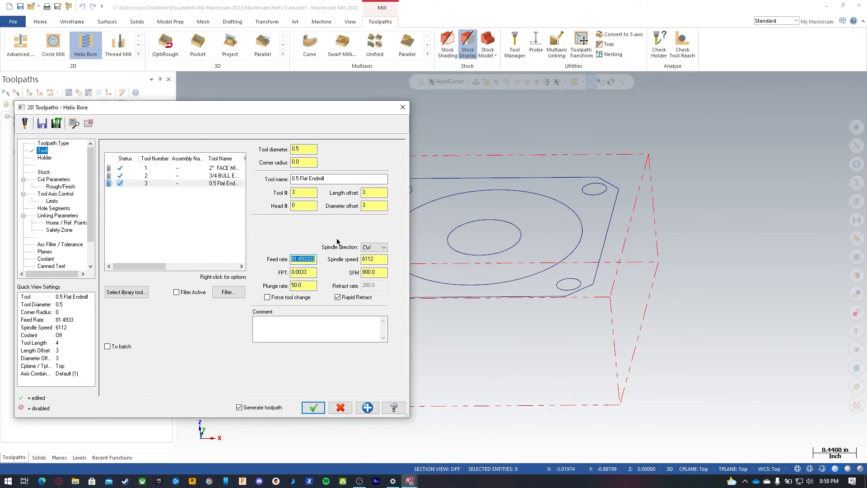
text(25)
click(296, 325)
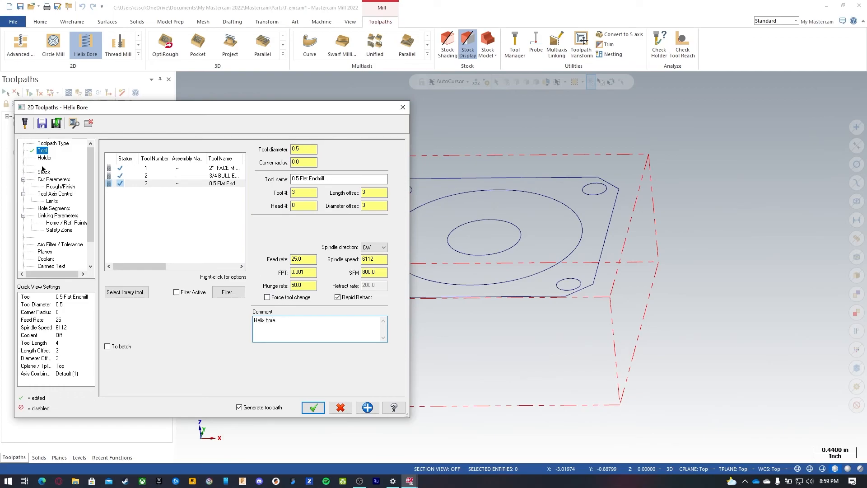
Step: Set the Helix Bore stock to leave on walls and floors to 0
click(50, 180)
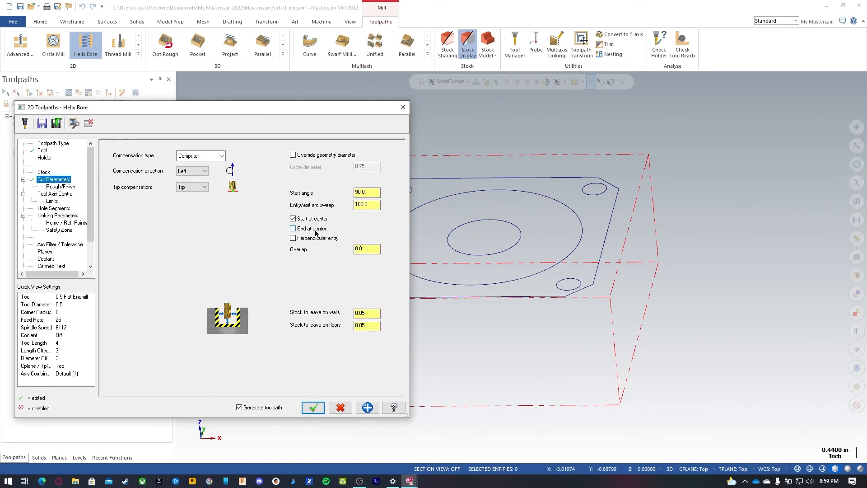
double_click(370, 248)
double_click(360, 313)
text(0)
double_click(364, 325)
text(0)
Step: Set the Helix Bore rough pitch to 0.05 on the Rough/Finish page
click(67, 187)
click(226, 161)
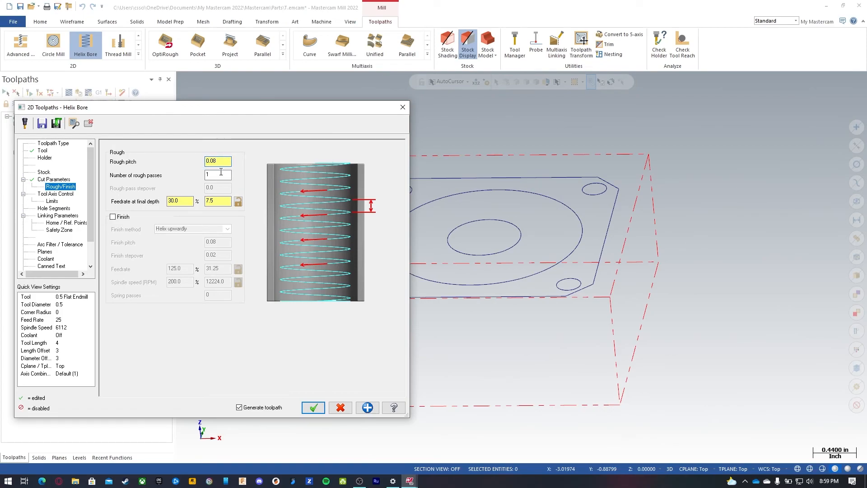
drag(220, 162, 194, 159)
text(.0)
click(213, 175)
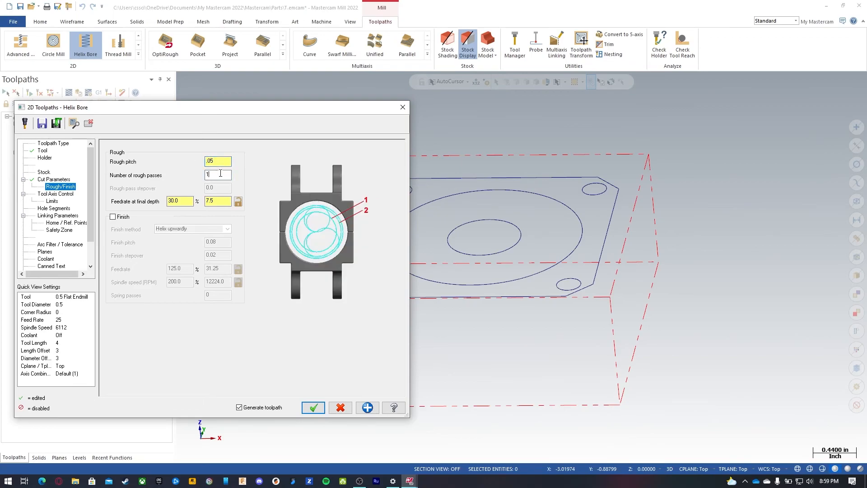
click(188, 201)
drag(218, 201, 198, 203)
Step: Change the Helix Bore tool feed rate to 40
click(43, 151)
drag(303, 259, 279, 256)
text(40)
key(Return)
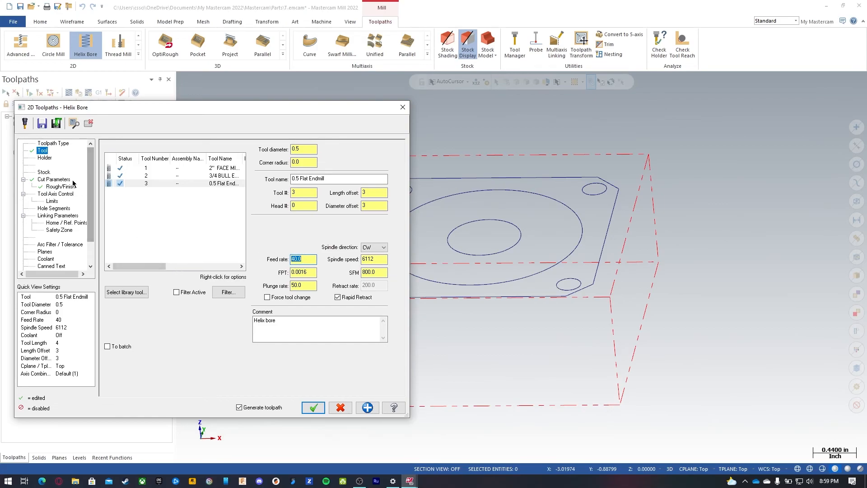
click(57, 187)
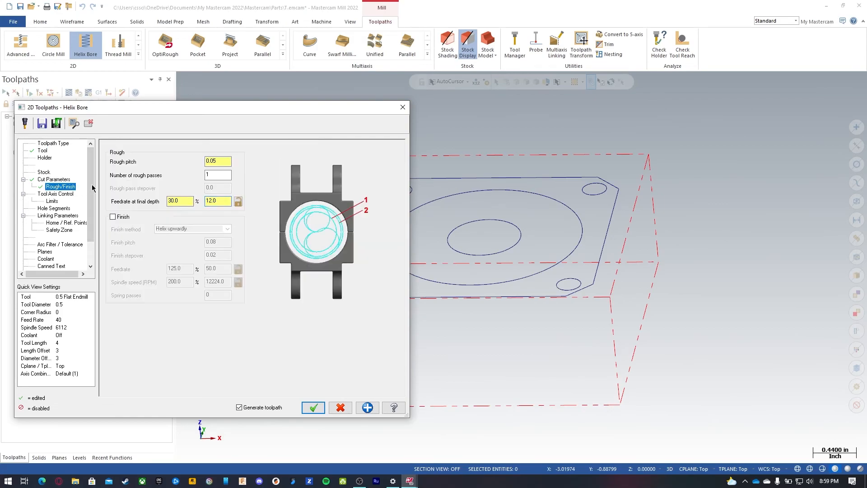
key(Tab)
click(119, 218)
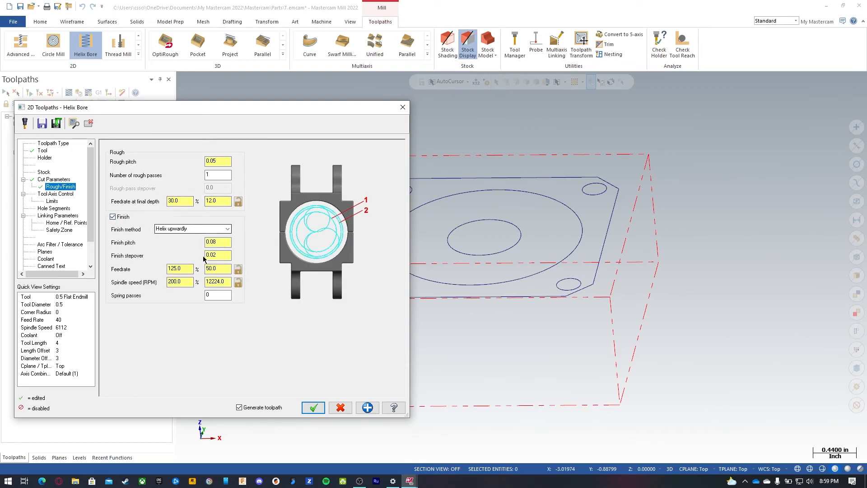
click(114, 217)
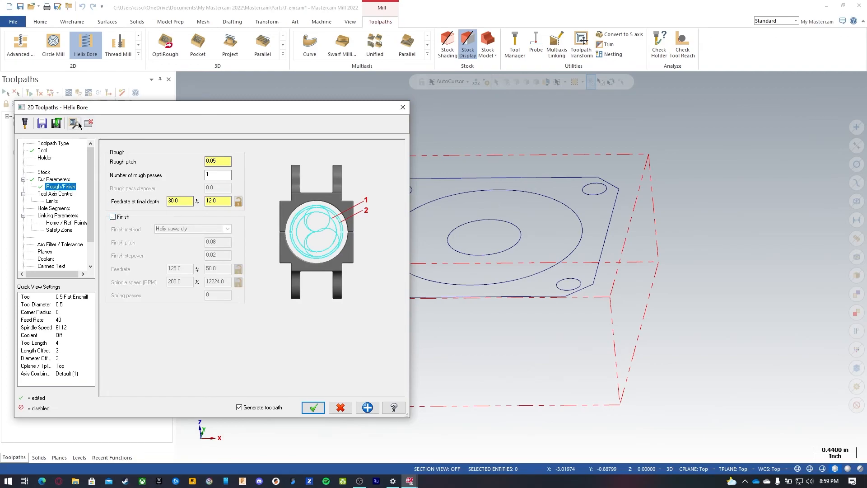
Step: In the Helix Bore linking parameters, set clearance to 2.0 and retract to 0.1
scroll(493, 239, up, 2)
scroll(493, 239, up, 2)
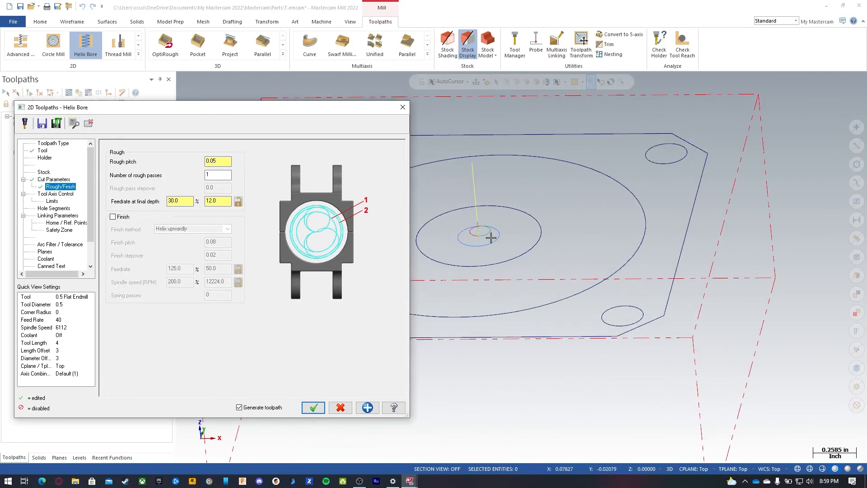
click(56, 215)
click(196, 196)
text(2)
drag(278, 234, 243, 236)
text(.1)
click(305, 234)
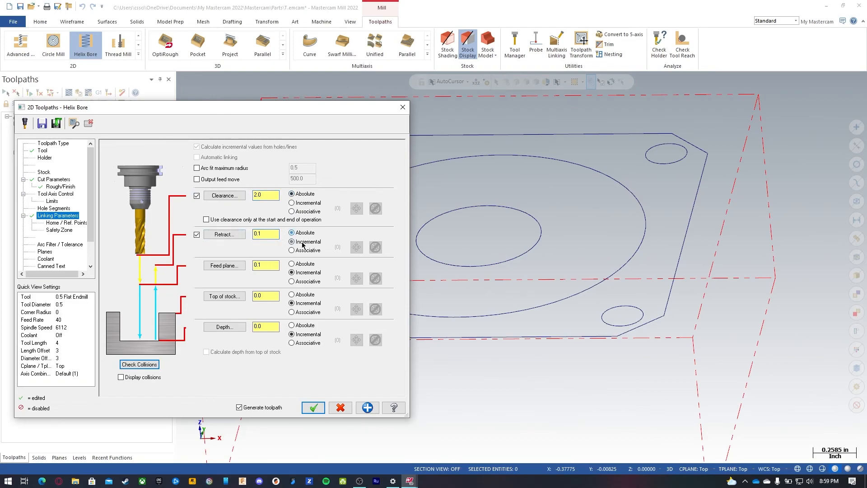
Step: Set the feed plane to 0.05, top of stock to 0 absolute, and depth to -1.175 absolute
drag(277, 266, 243, 267)
text(.05)
click(292, 295)
drag(278, 295, 238, 296)
click(292, 326)
drag(277, 326, 248, 328)
text(-1.1)
text(5-0)
key(Return)
Step: Preview the helix while trying a rough pitch of 0.3, then restore the rough pitch to 0.05
click(65, 188)
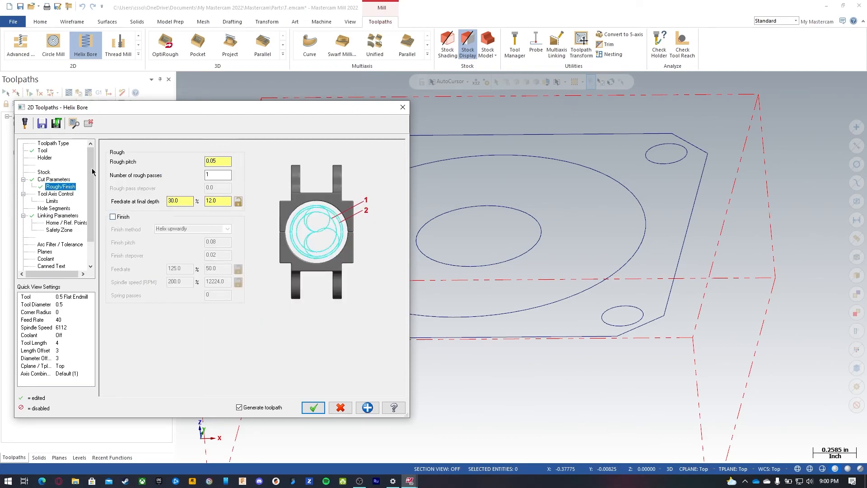
click(73, 124)
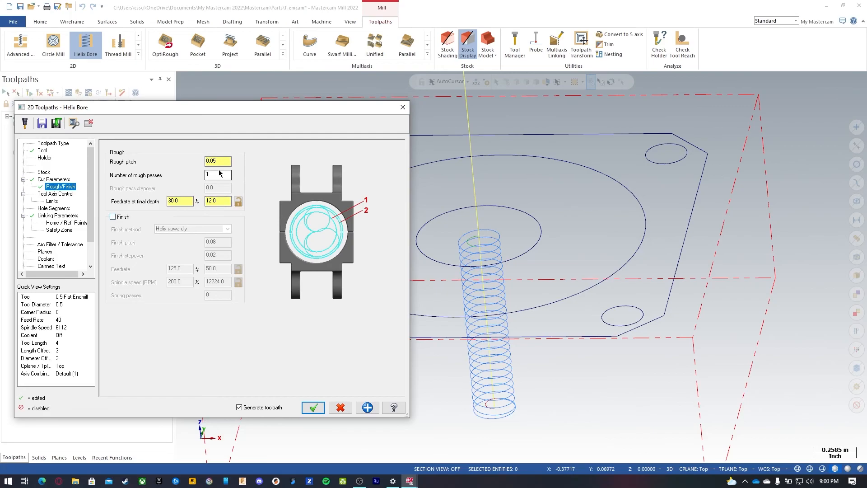
drag(221, 161, 207, 160)
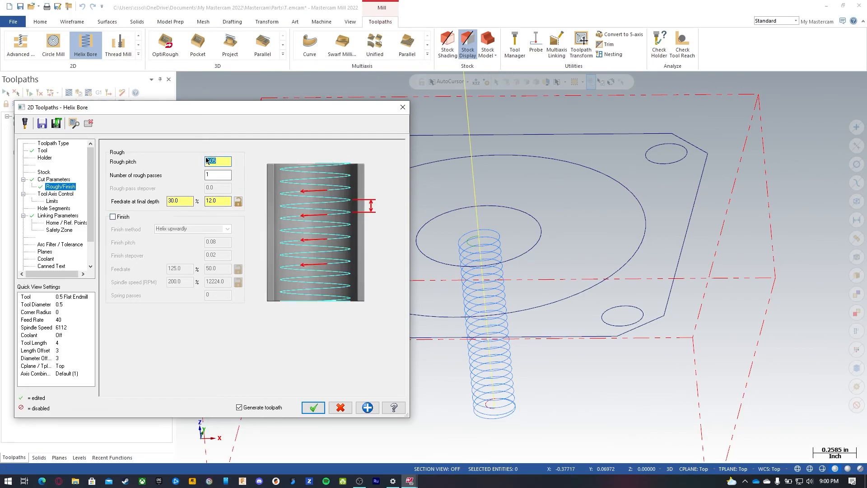
text(0.3)
click(75, 124)
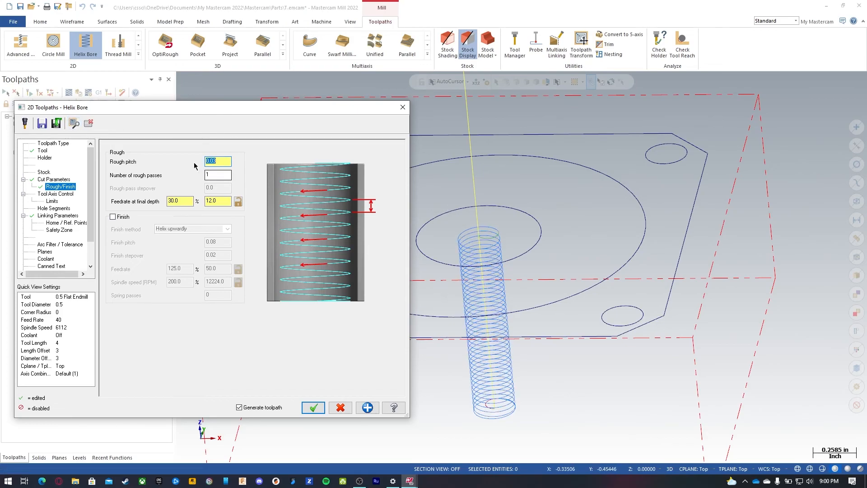
text(.05)
Step: Try enabling the finish pass and its options, then switch the finish pass off again
click(119, 217)
click(191, 226)
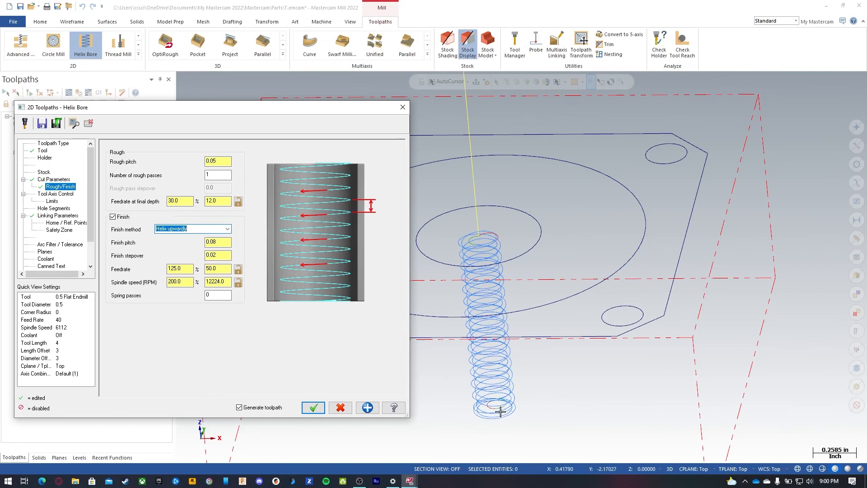
click(219, 240)
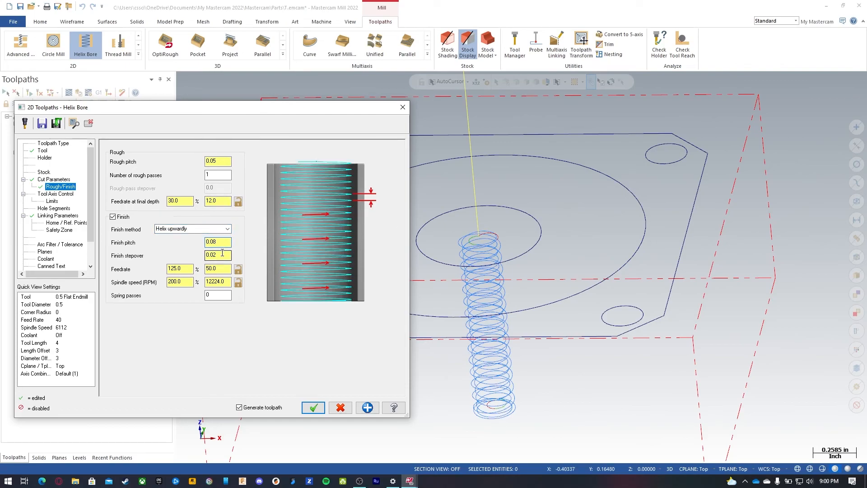
click(113, 217)
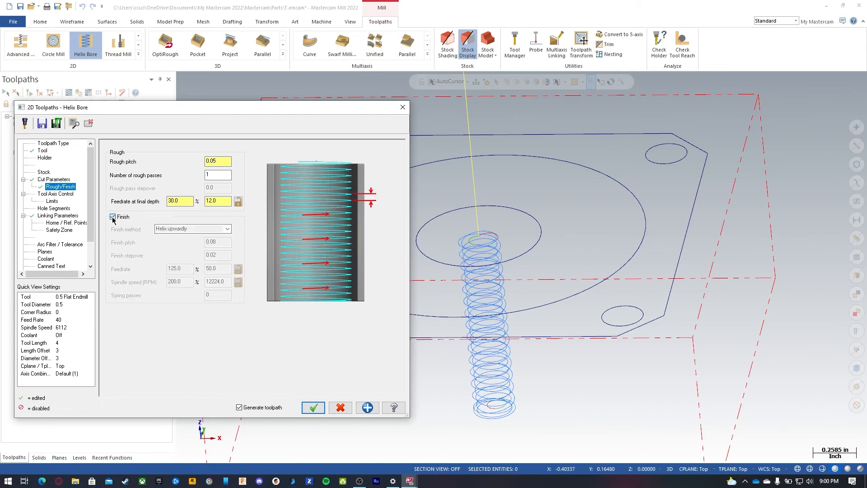
click(87, 123)
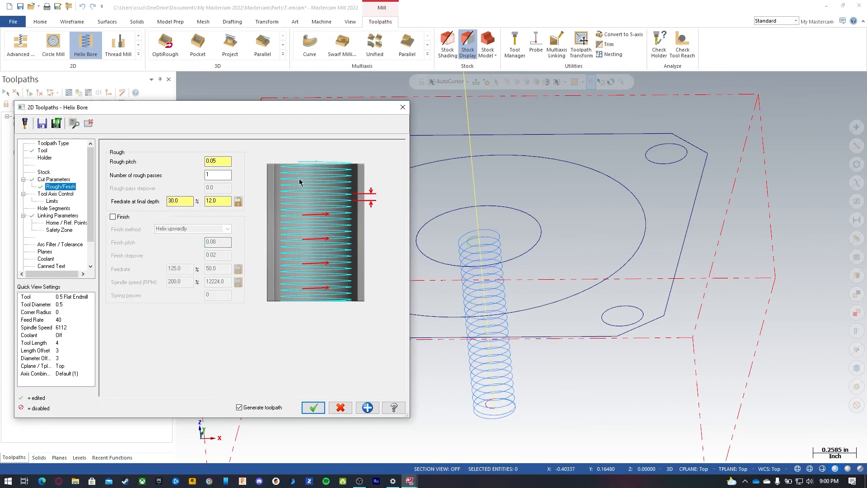
Step: Review the remaining Helix Bore parameter pages from tool axis control through planes
click(55, 194)
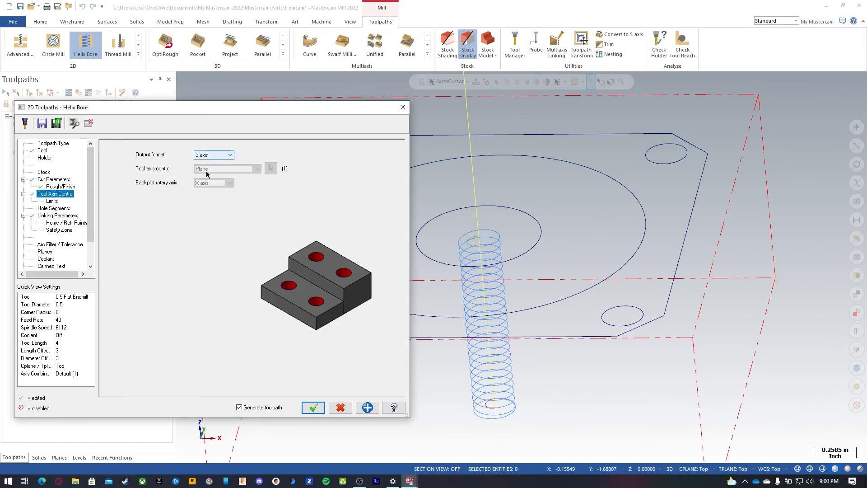
click(52, 201)
click(51, 209)
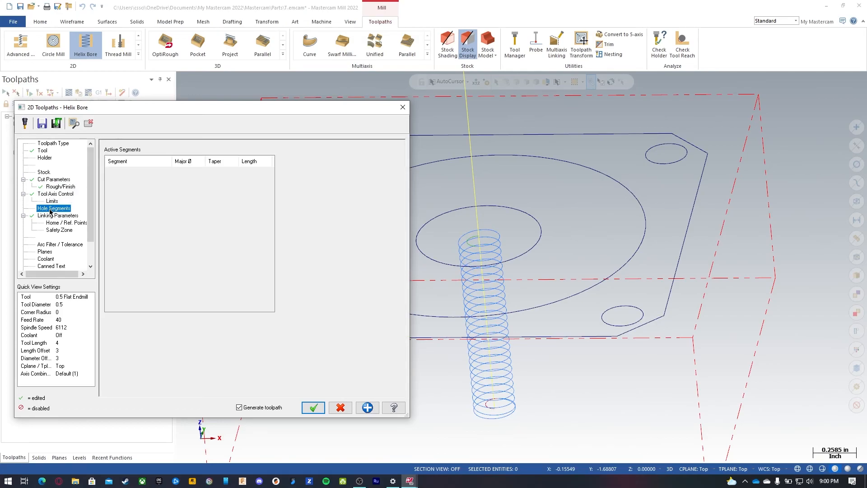
click(52, 216)
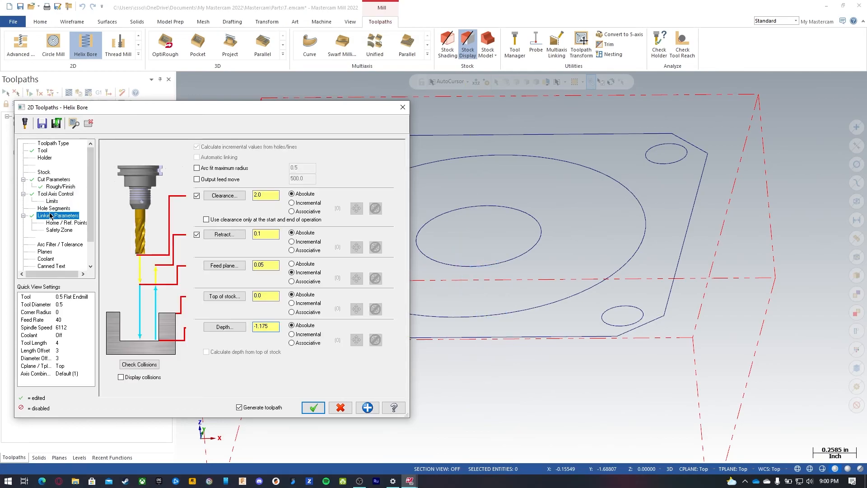
click(59, 246)
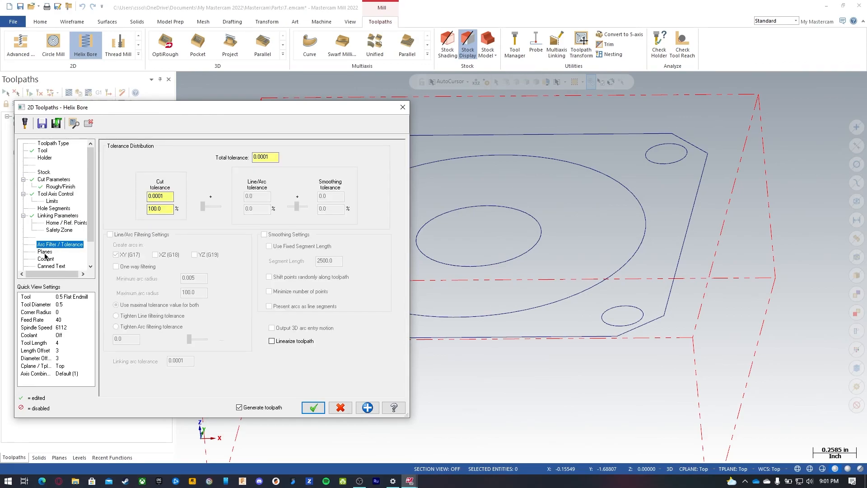
click(45, 252)
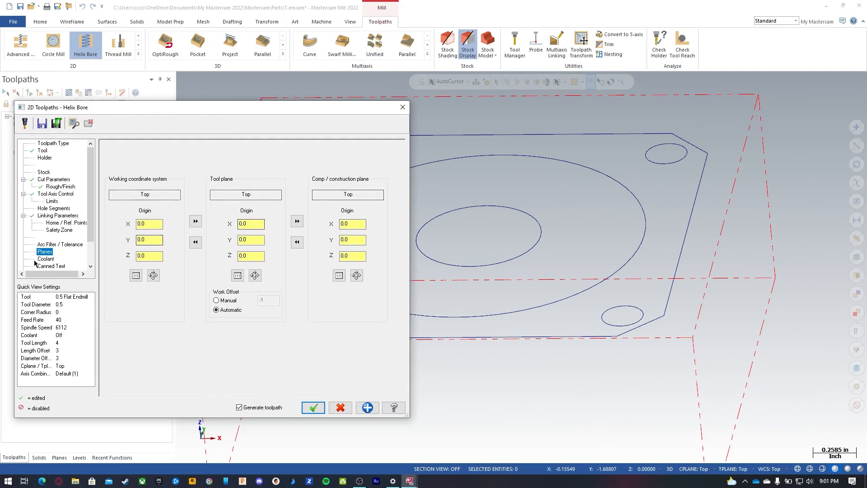
Step: Turn flood coolant on and accept the Helix Bore toolpath
click(45, 259)
click(253, 195)
click(251, 208)
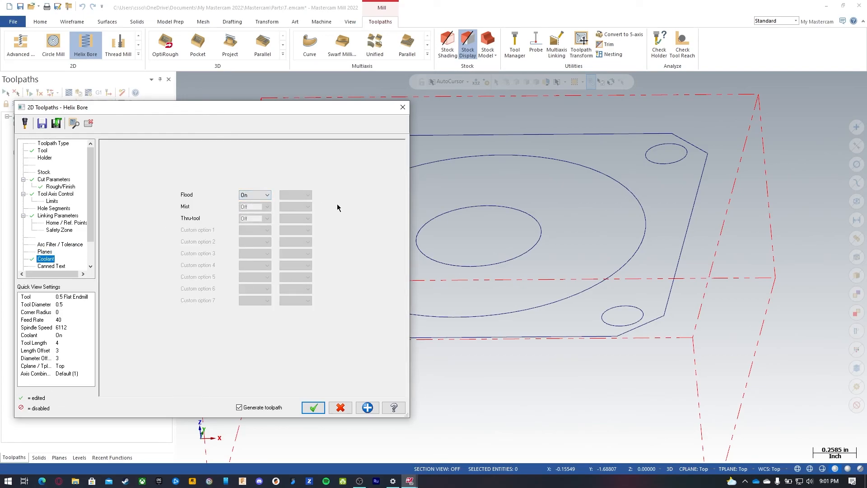
click(42, 123)
click(448, 255)
click(314, 408)
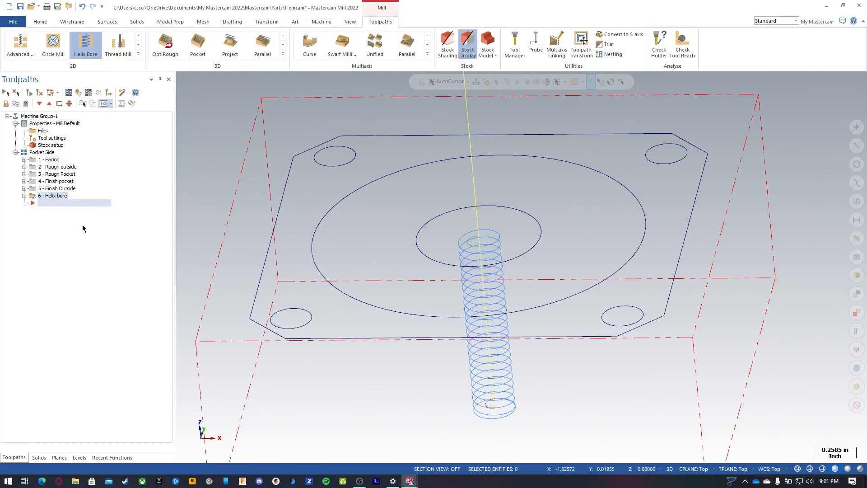
Step: Hide the toolpath display and start a Contour toolpath chaining the centre hole circle
click(15, 104)
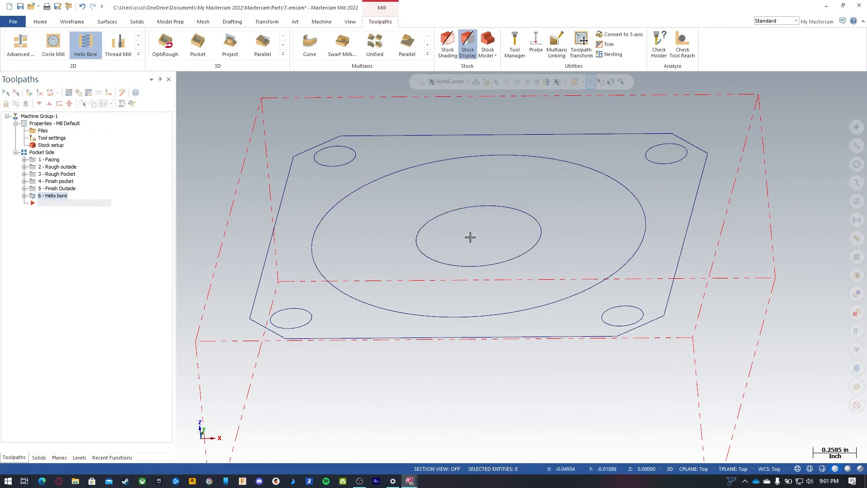
click(139, 54)
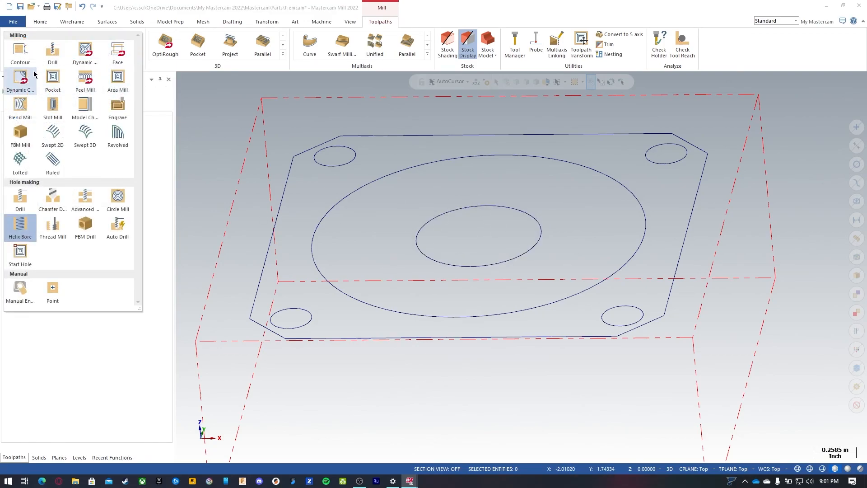
click(21, 46)
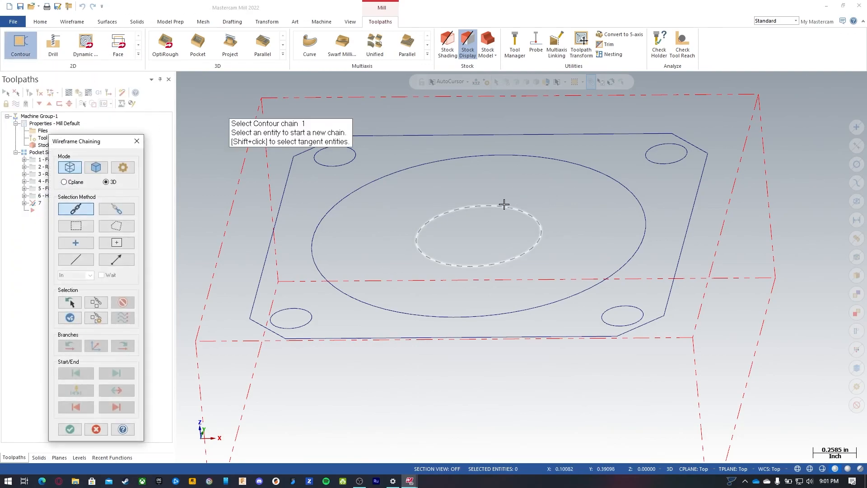
click(543, 229)
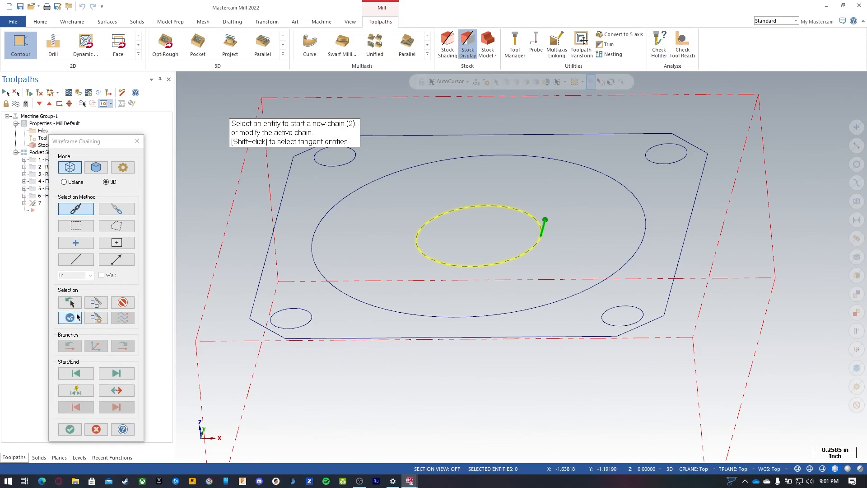
Step: Toggle the chain direction of the centre hole circle and accept the chain
click(117, 394)
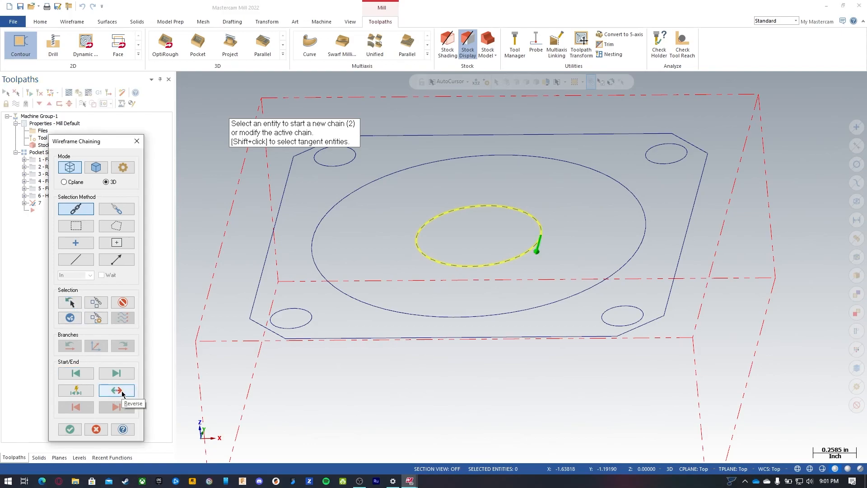
click(122, 393)
click(122, 393)
click(122, 393)
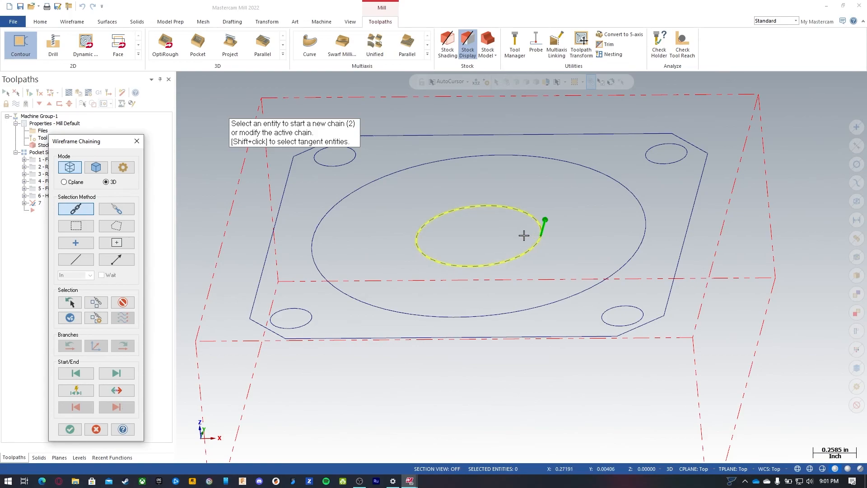
click(116, 390)
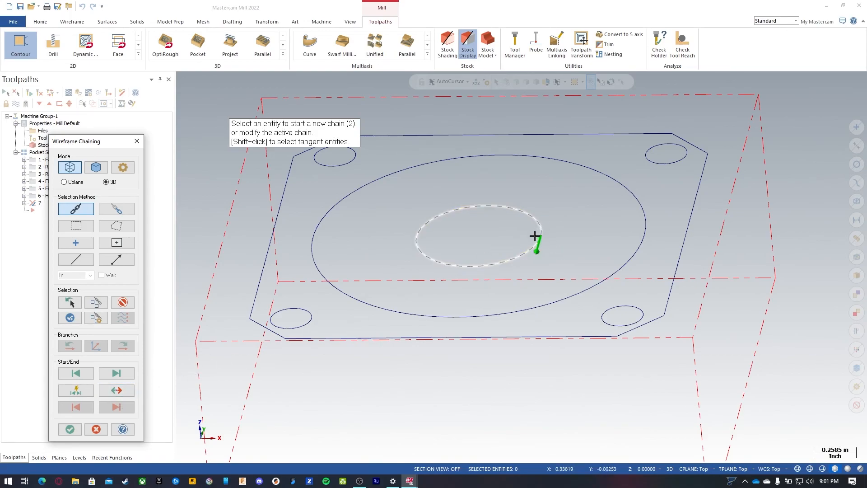
click(116, 390)
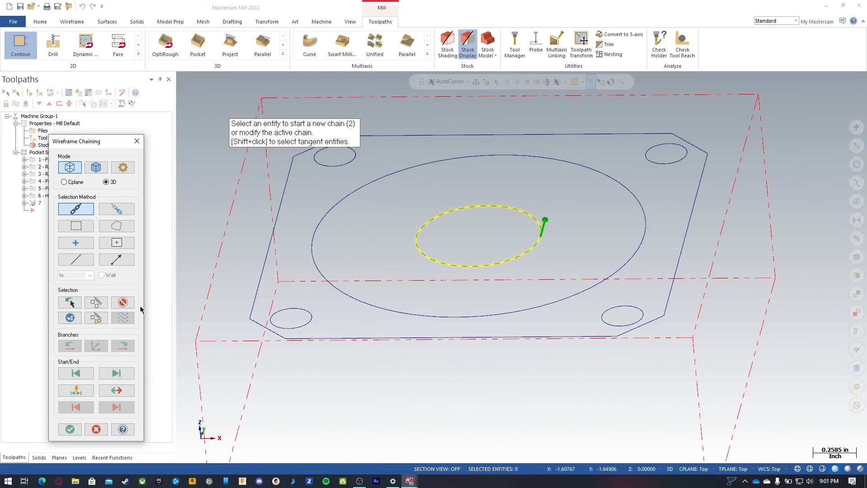
click(68, 432)
Step: Set the Contour tool feed rate to 40
click(42, 150)
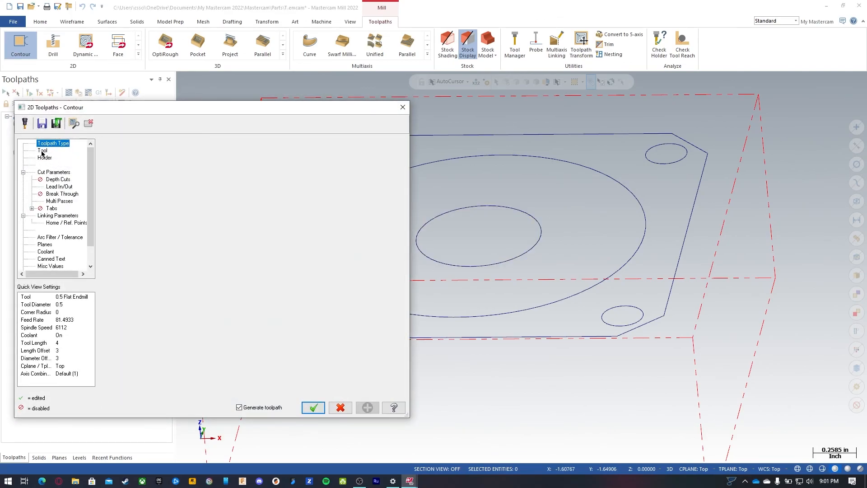
double_click(307, 258)
text(40)
key(Return)
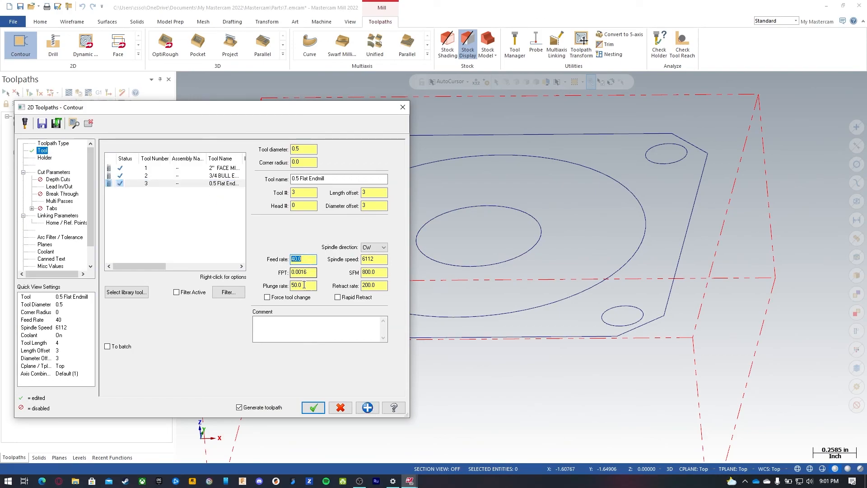
Step: Set the contour type to Ramp by depth 0.05, enable a pass at final depth, and disable linearize helixes
click(53, 172)
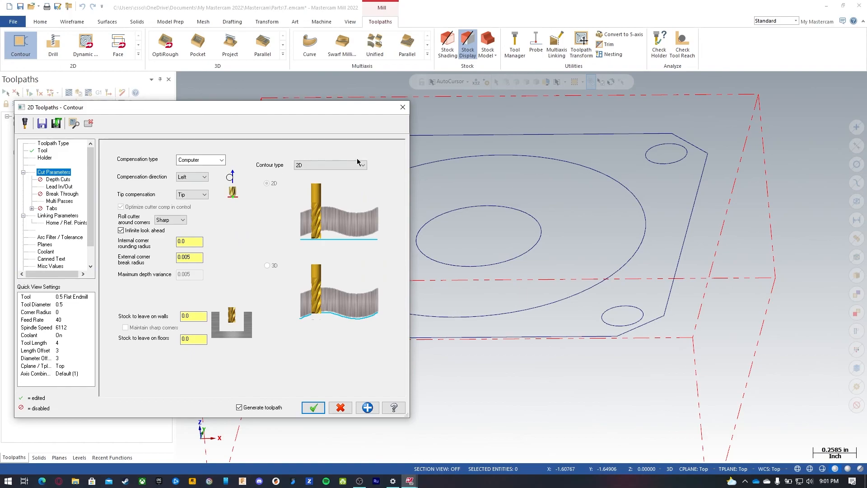
click(345, 165)
click(303, 185)
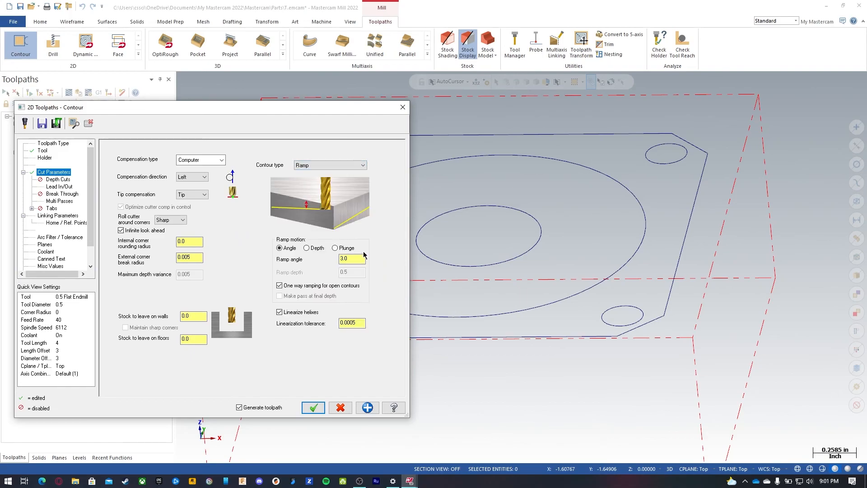
click(317, 249)
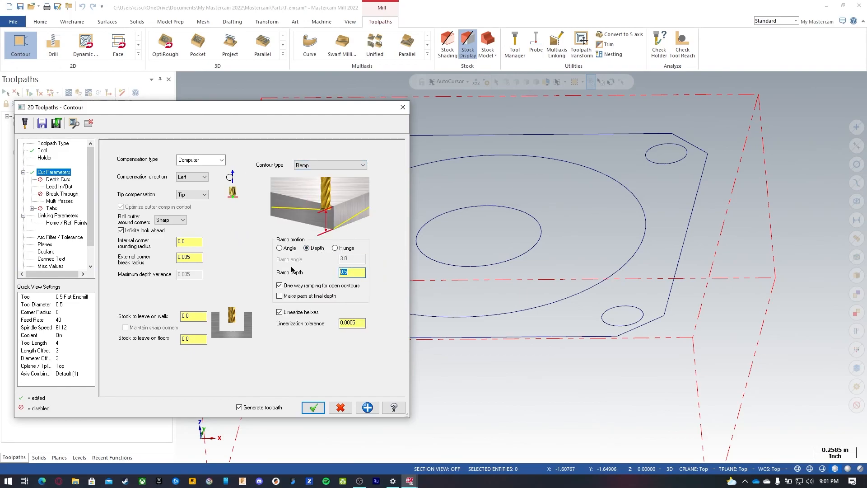
text(.05)
click(309, 297)
click(280, 313)
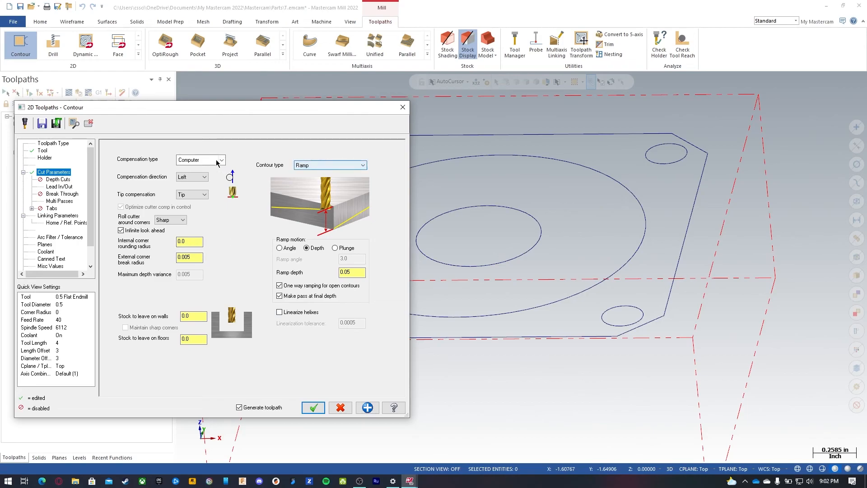
Step: Turn off multi passes for the centre hole Contour toolpath
click(61, 187)
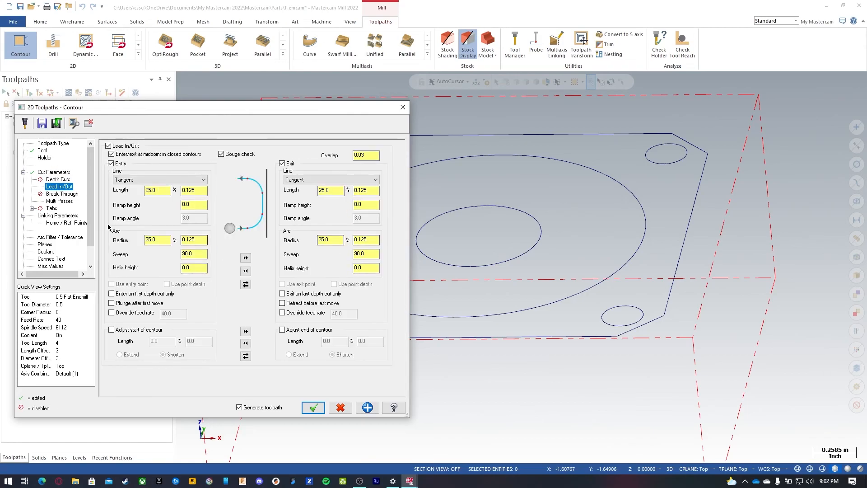
click(61, 201)
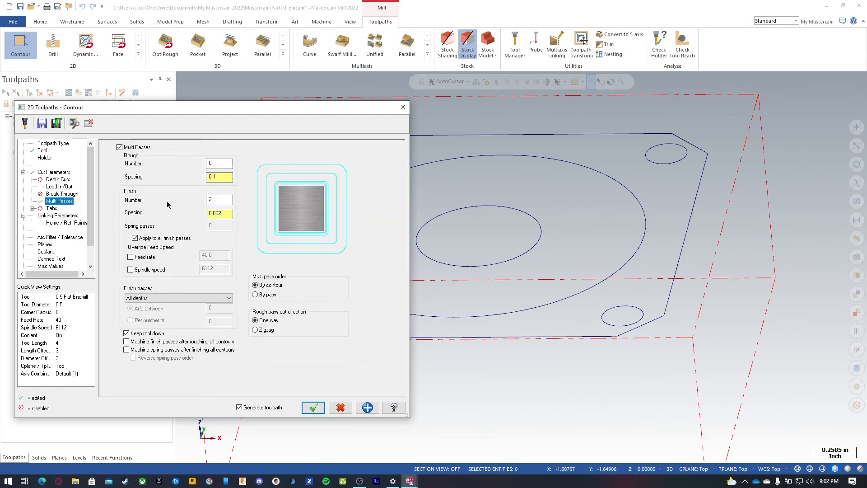
click(118, 146)
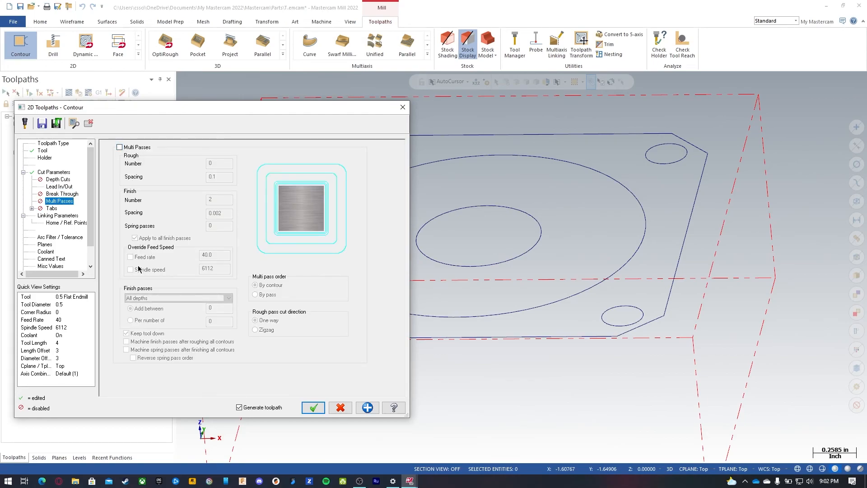
Step: In the linking parameters, set top of stock to 0 and the depth to -1.175
click(52, 218)
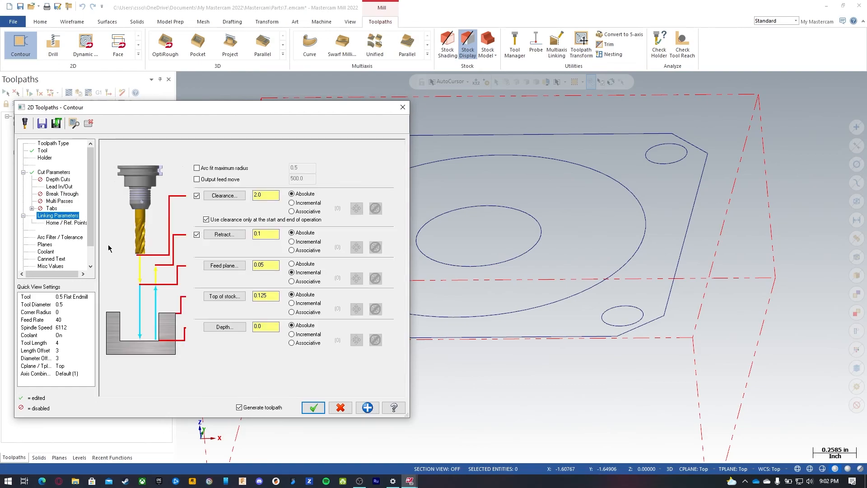
double_click(256, 325)
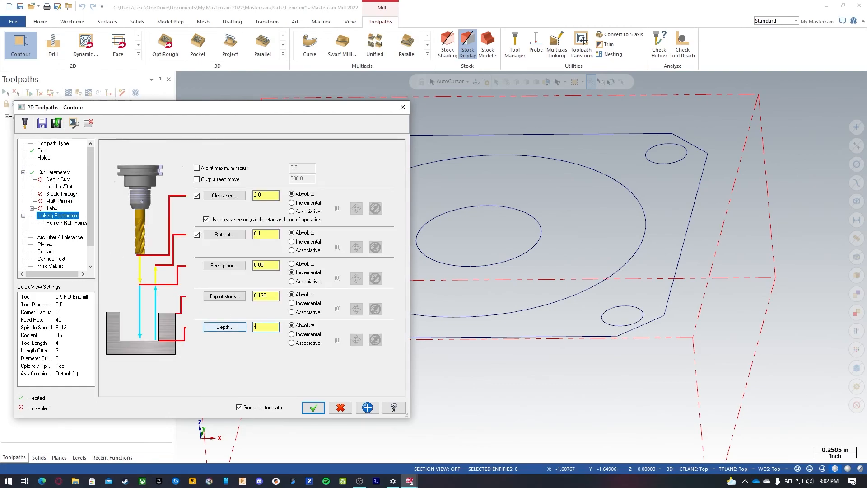
key(BackSpace)
double_click(272, 296)
text(0)
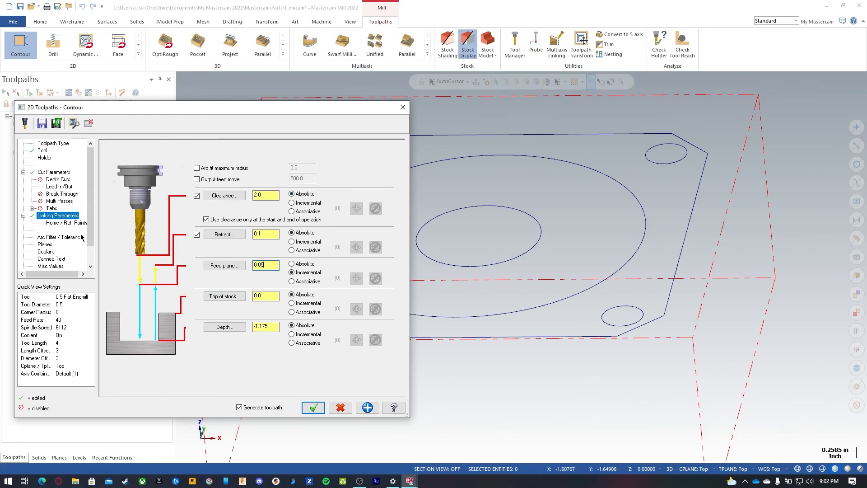
Step: Check the planes and coolant settings and accept the Contour toolpath
click(62, 237)
click(46, 245)
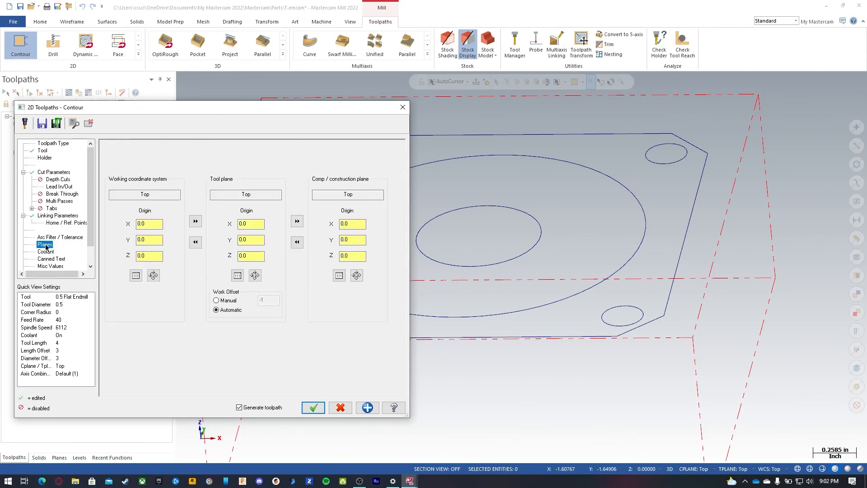
click(46, 252)
click(313, 408)
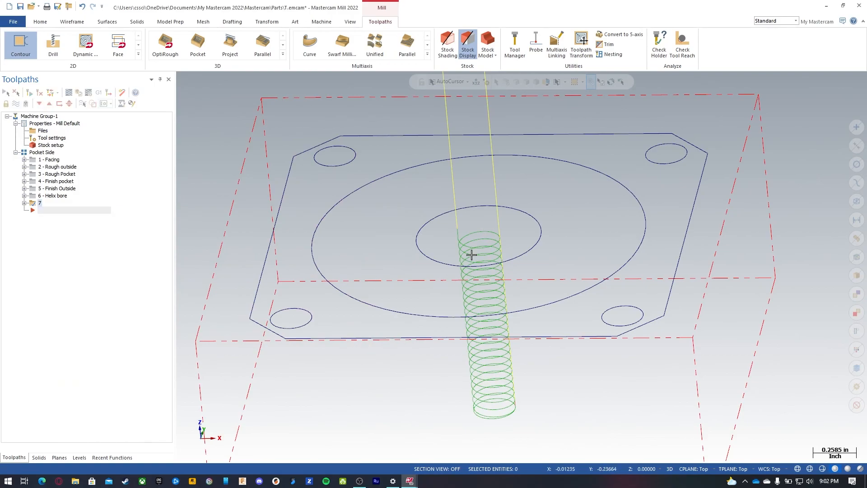
Step: Reopen the Contour parameters, set the entry lead-in line length to 10%, copy the entry settings to the exit, and accept
middle_drag(510, 233, 470, 232)
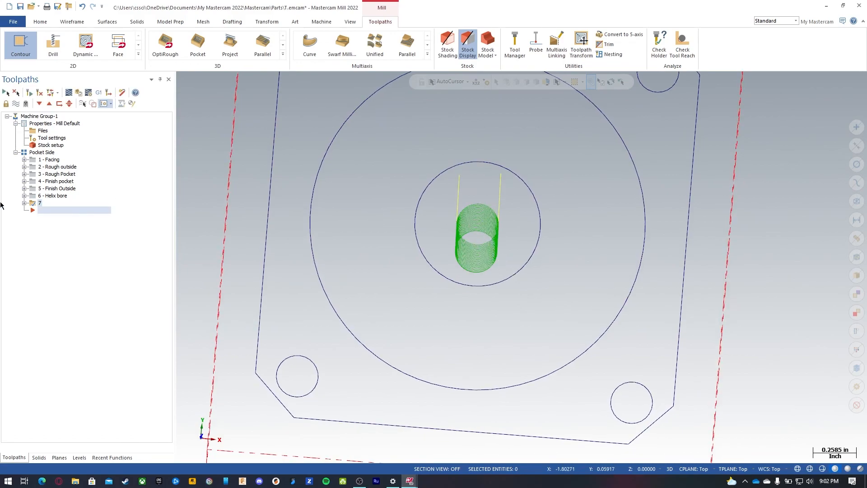
click(24, 203)
click(58, 213)
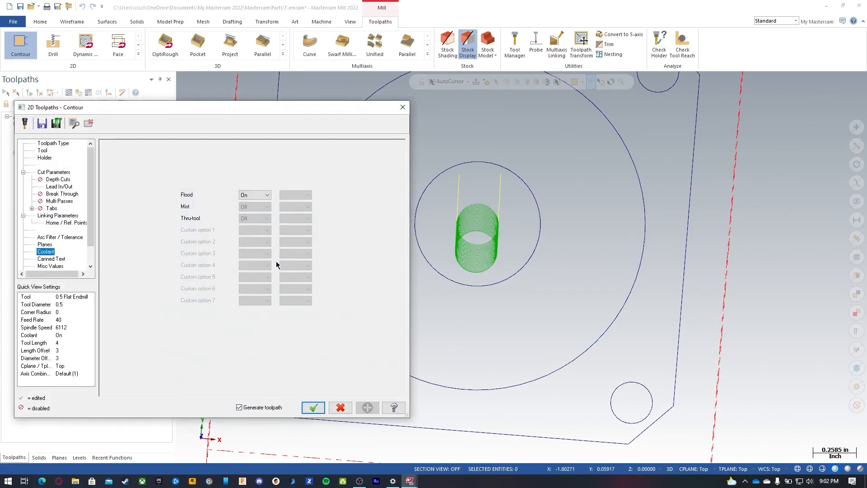
click(60, 186)
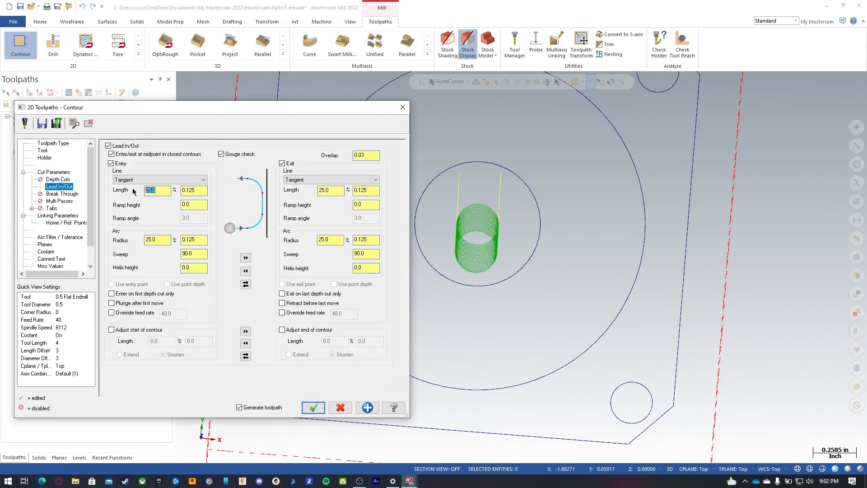
text(10)
click(245, 258)
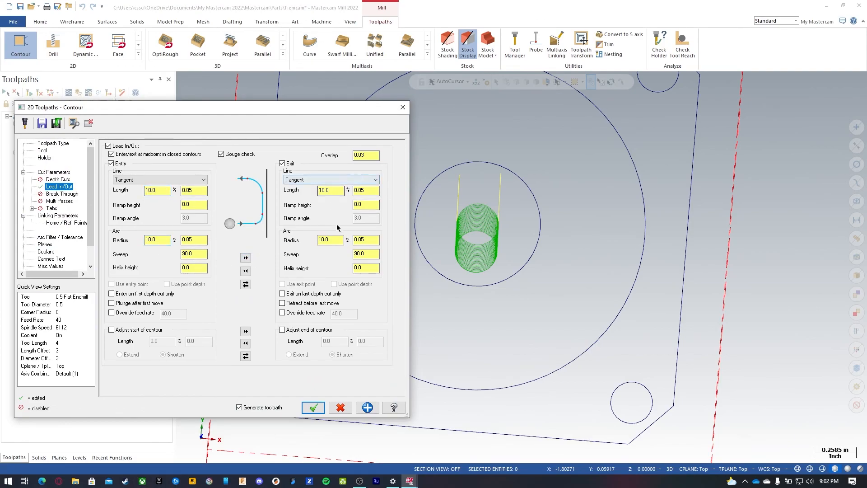
click(313, 407)
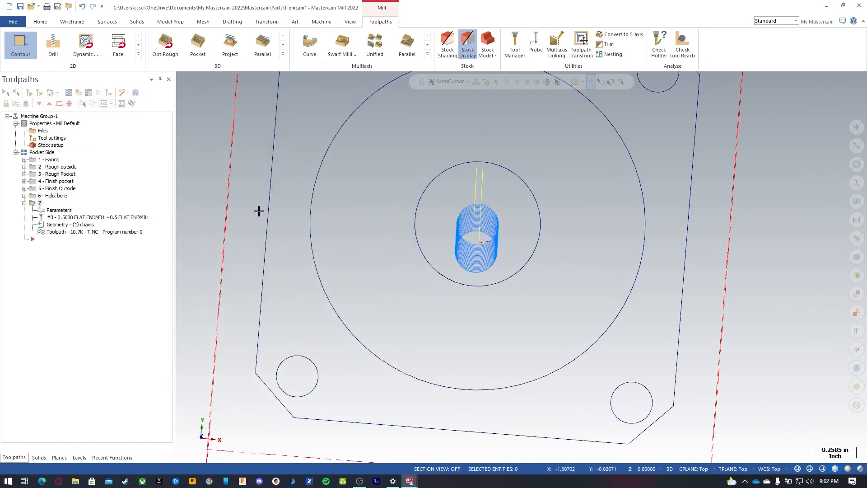
Step: Rename toolpath 7 as "Ramp Bore"
middle_drag(475, 219, 474, 219)
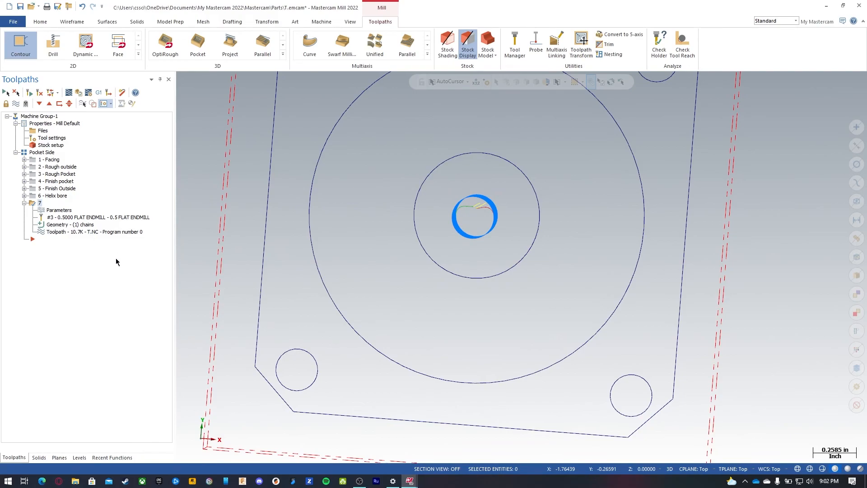
double_click(40, 203)
click(39, 204)
text(Ramp Bore)
key(Return)
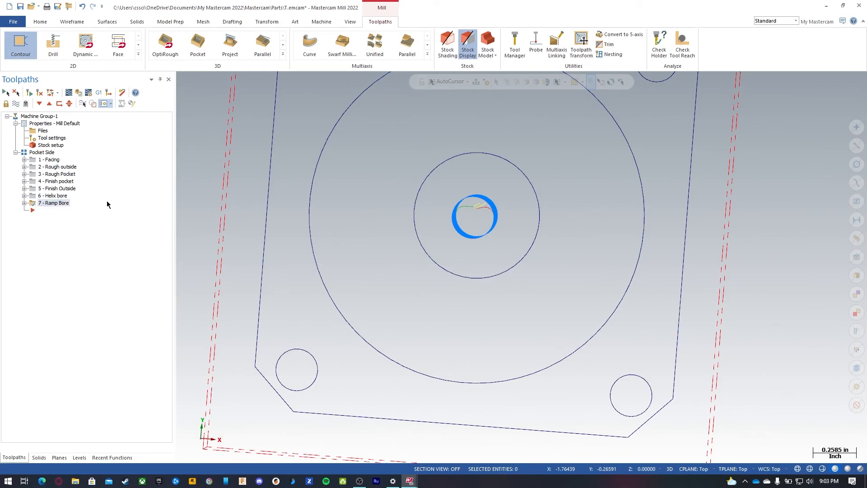
Step: Compare the Helix bore and Ramp Bore toolpaths by switching between them and orbiting the view
middle_drag(402, 224, 399, 195)
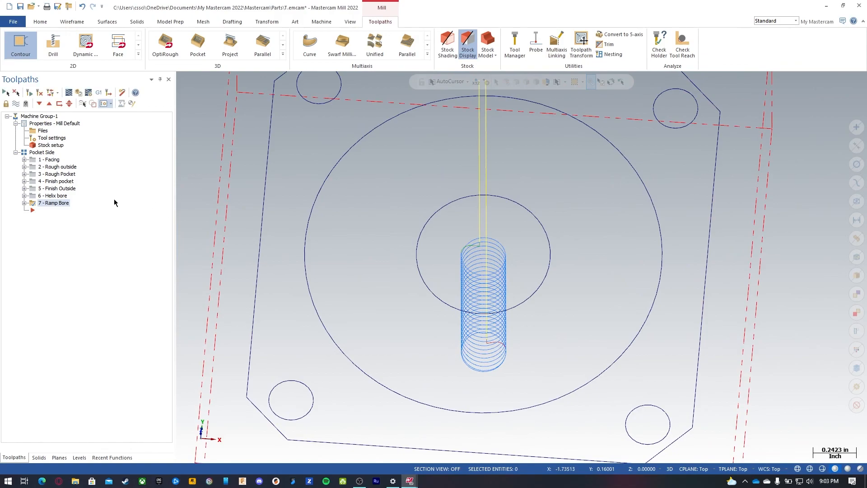
click(50, 198)
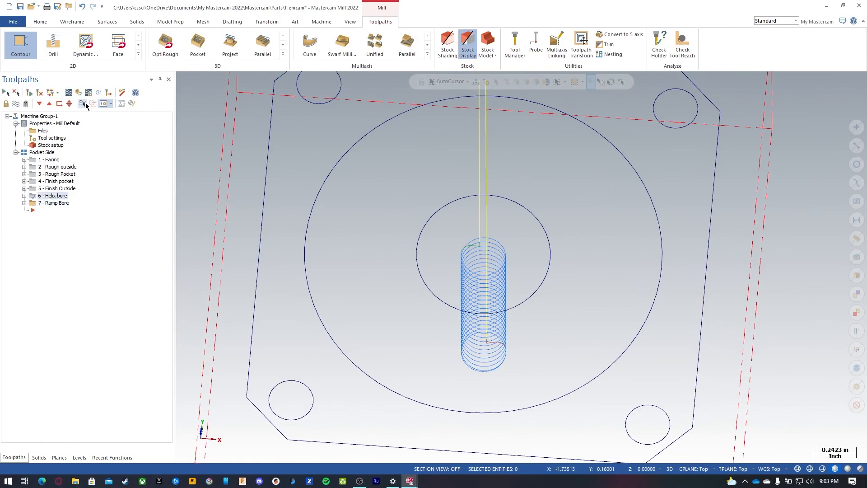
click(83, 103)
click(50, 204)
click(55, 198)
click(56, 204)
click(56, 197)
click(56, 203)
click(55, 197)
click(55, 203)
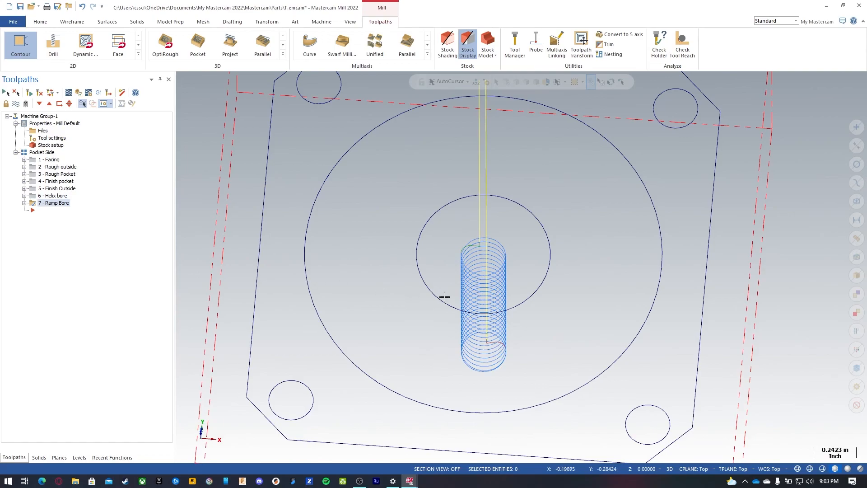
middle_drag(426, 296, 471, 270)
scroll(476, 190, up, 1)
scroll(477, 191, down, 3)
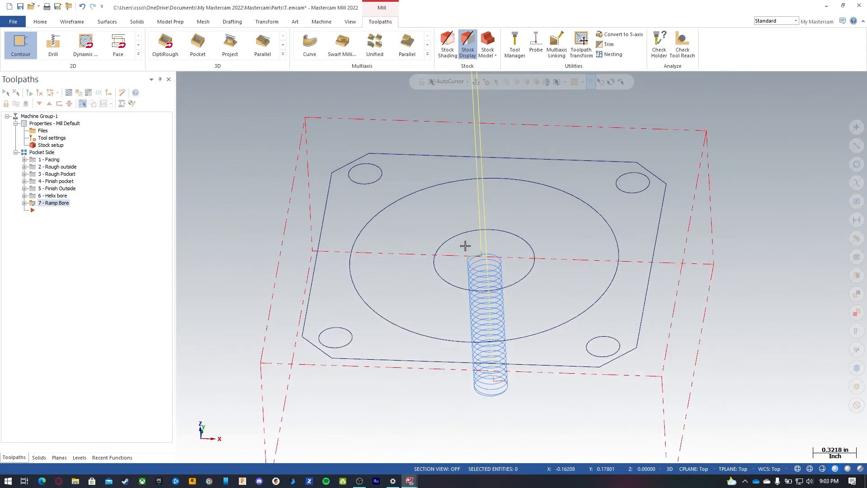
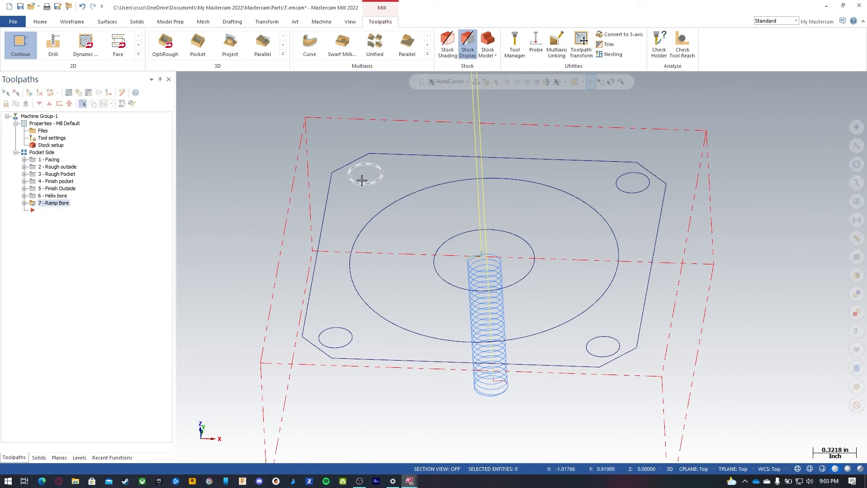
Step: Start a Drill toolpath and select the four small corner holes of the plate
click(138, 54)
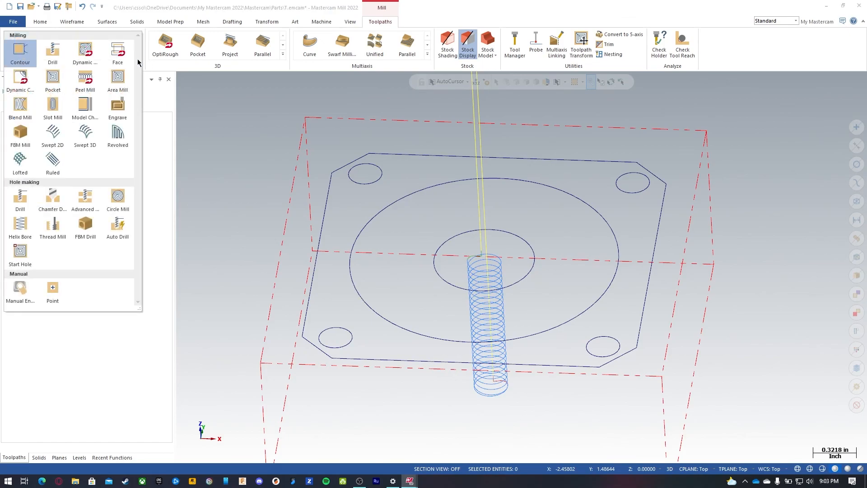
click(53, 54)
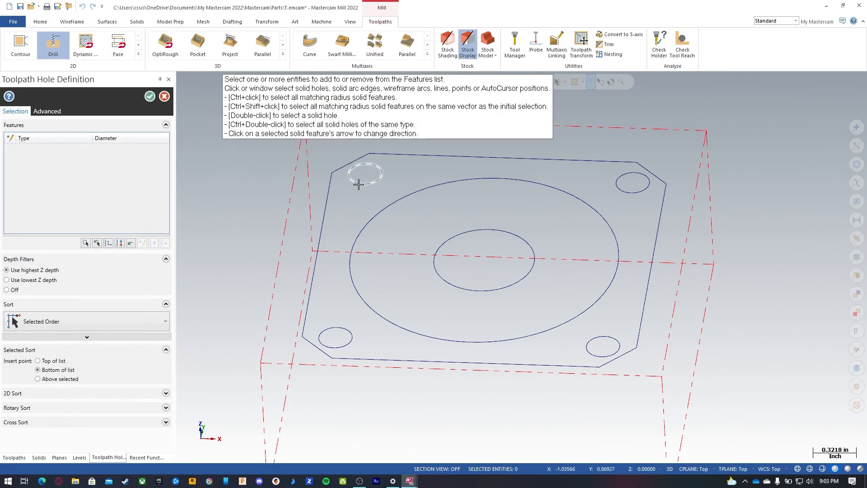
click(359, 184)
click(631, 193)
click(618, 346)
click(347, 349)
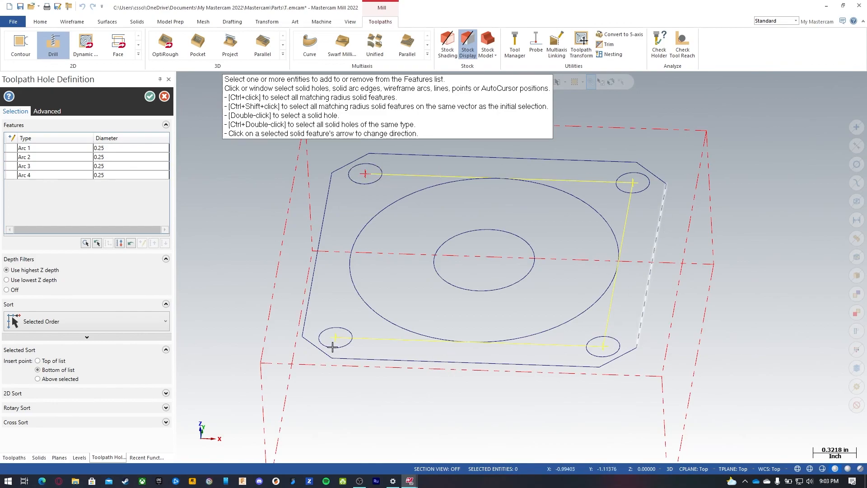
Step: Try several hole sort orders, including Y Zig- X-, clockwise rotation about the centre hole, and X+ Y+
click(39, 321)
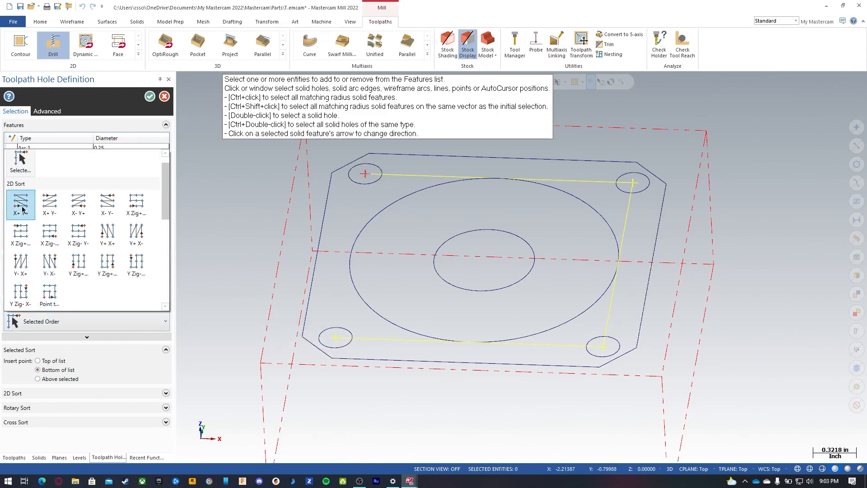
click(24, 294)
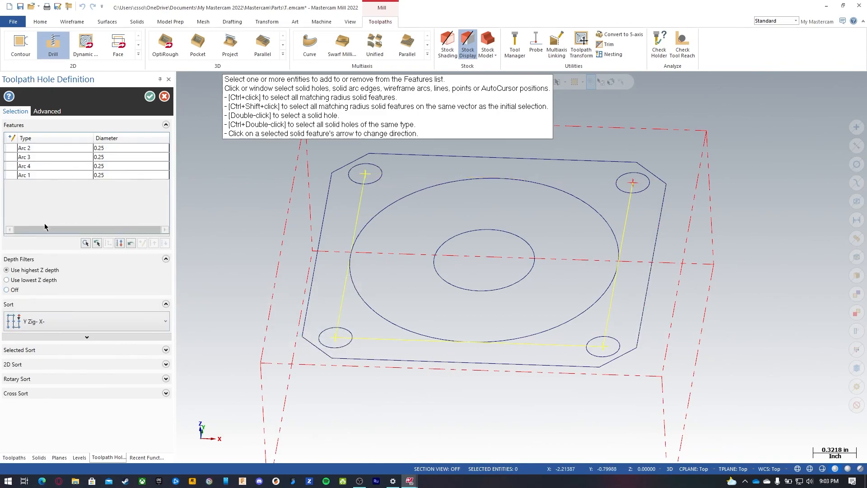
click(30, 322)
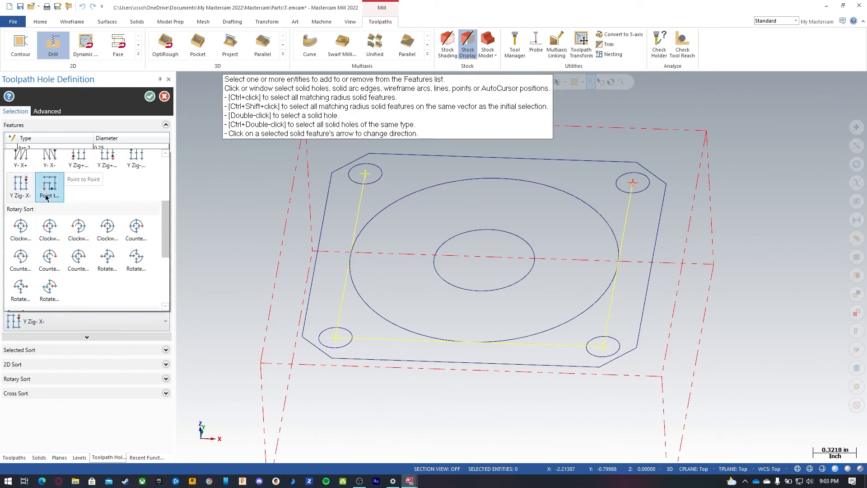
click(49, 231)
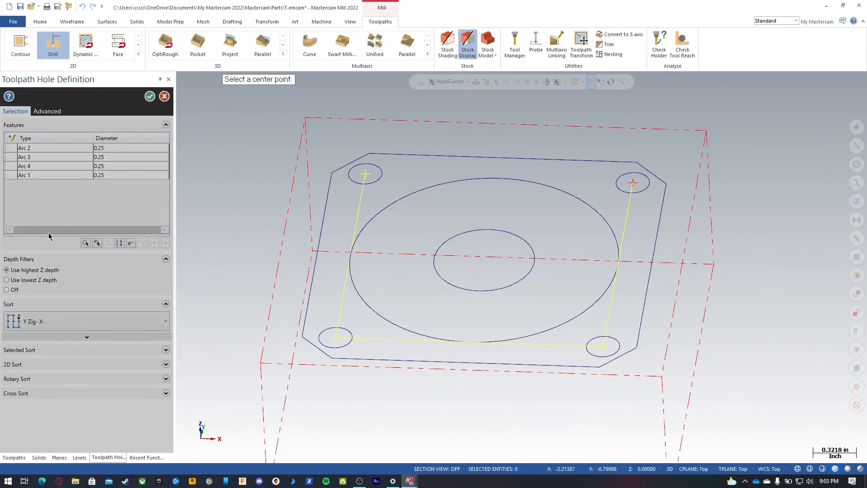
click(483, 260)
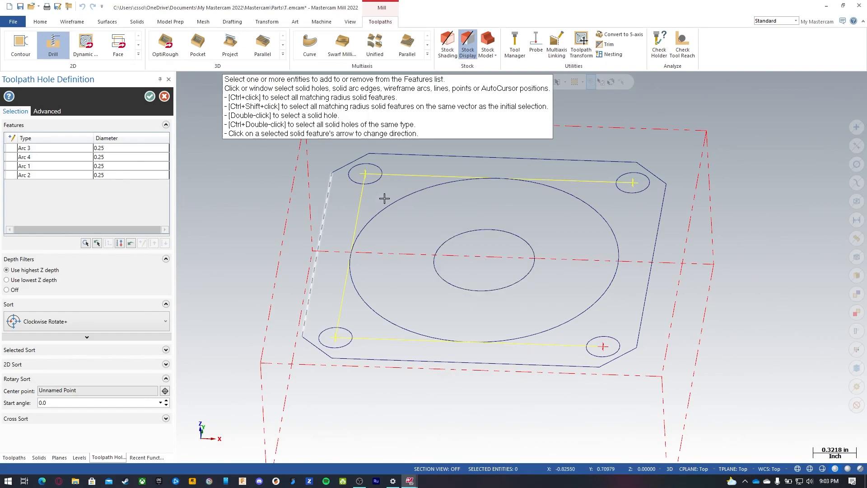
click(85, 334)
scroll(32, 256, down, 5)
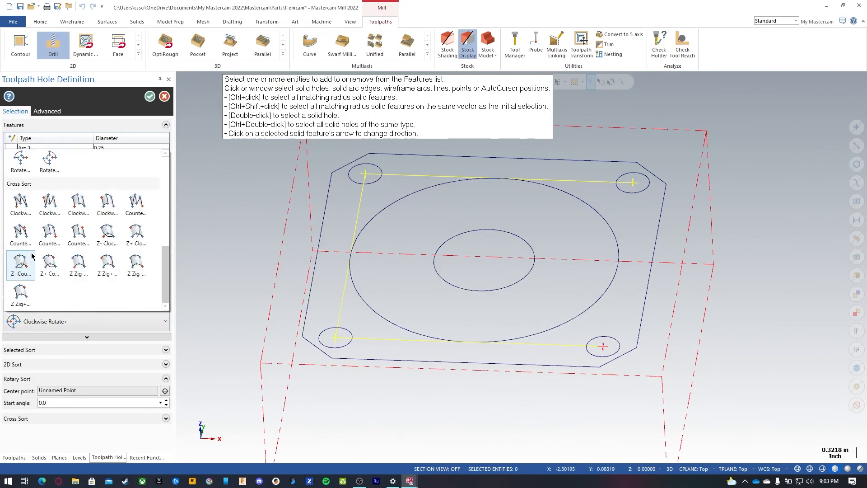
scroll(52, 243, up, 3)
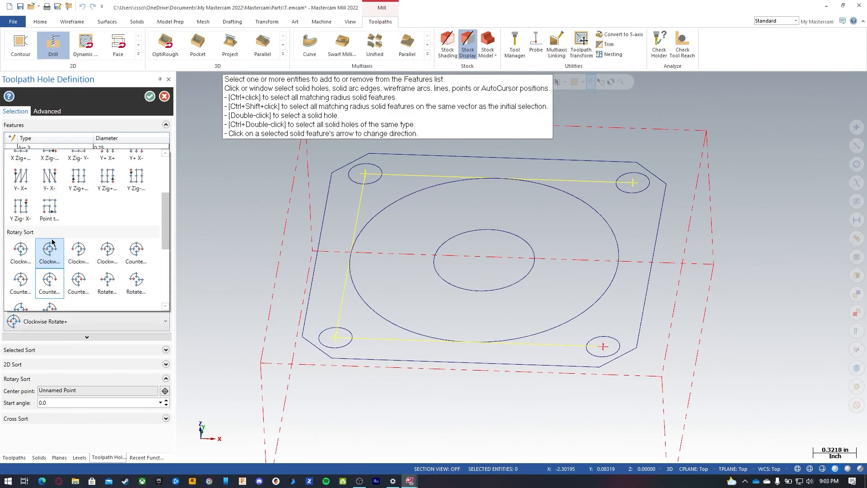
click(49, 219)
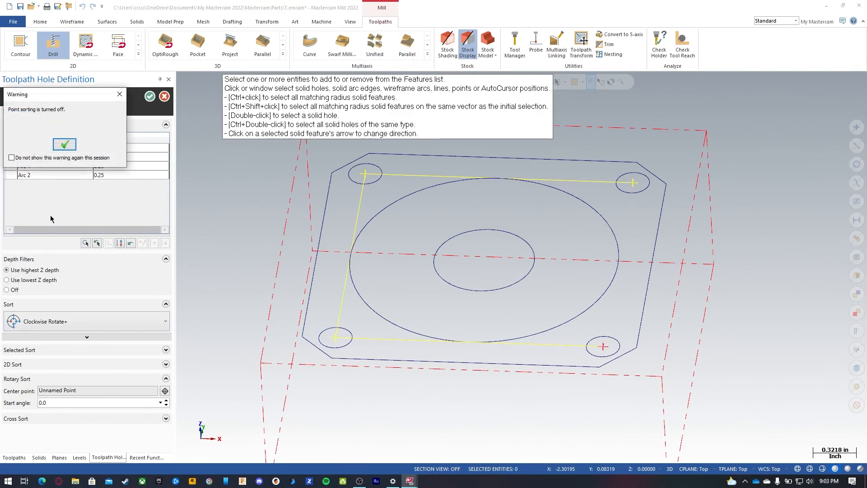
click(64, 144)
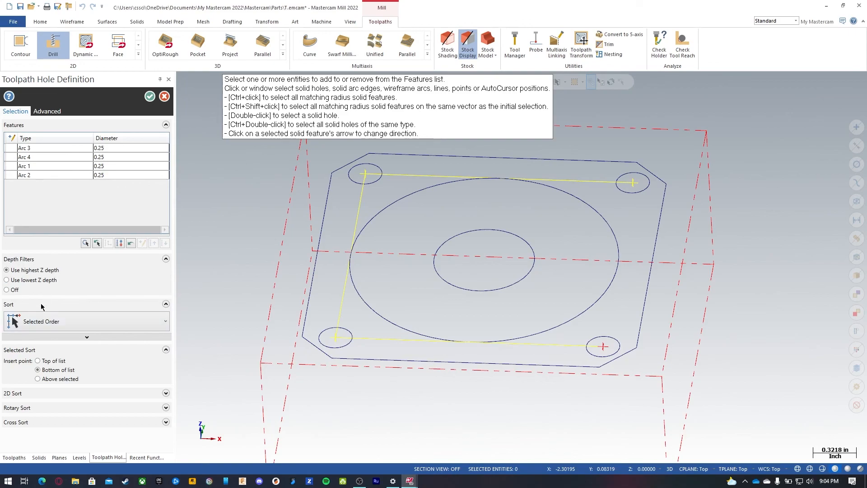
click(38, 319)
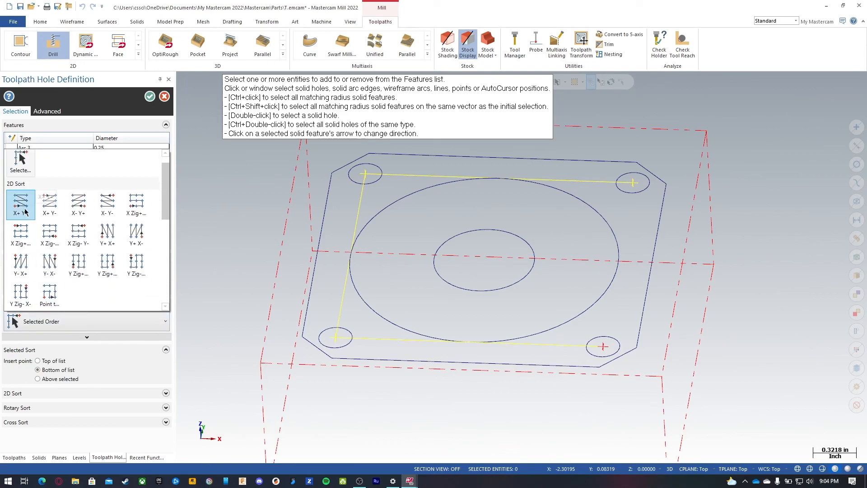
click(25, 211)
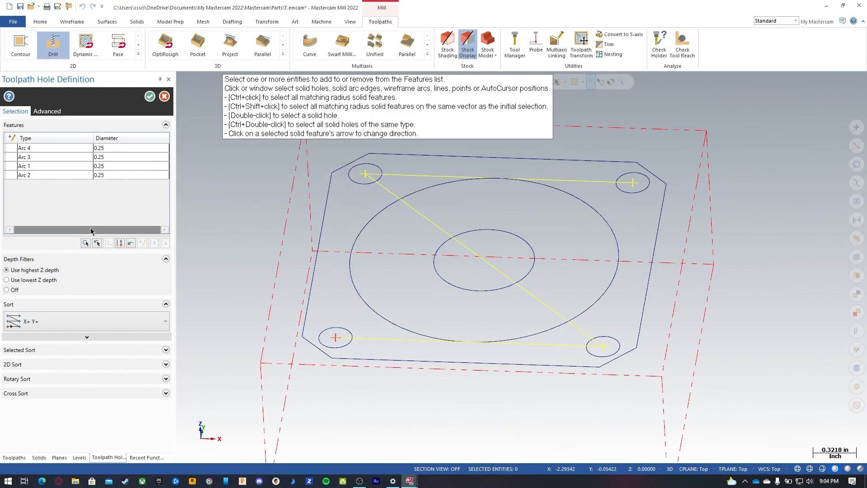
Step: Set the hole sort order to X Zig+ Y+ and accept the hole selection
click(62, 326)
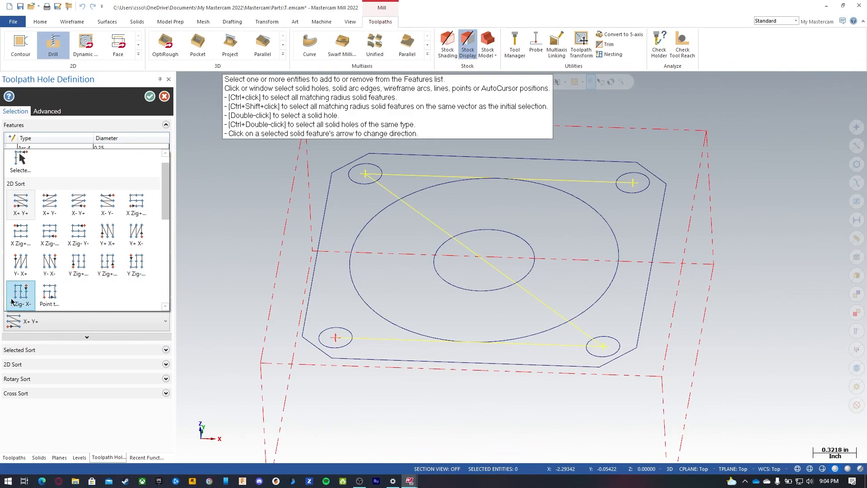
click(138, 203)
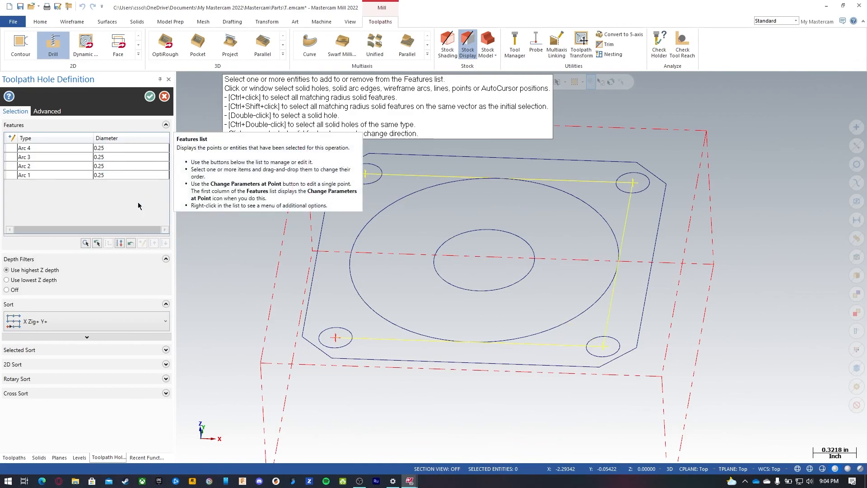
click(149, 96)
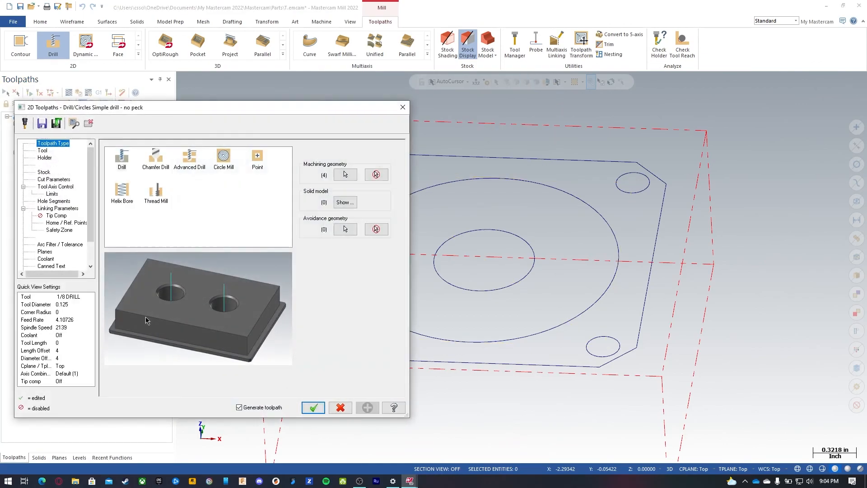
Step: Filter the tool library to spot drills of 0.375 diameter and select the 3/8 SPOTDRILL
click(43, 151)
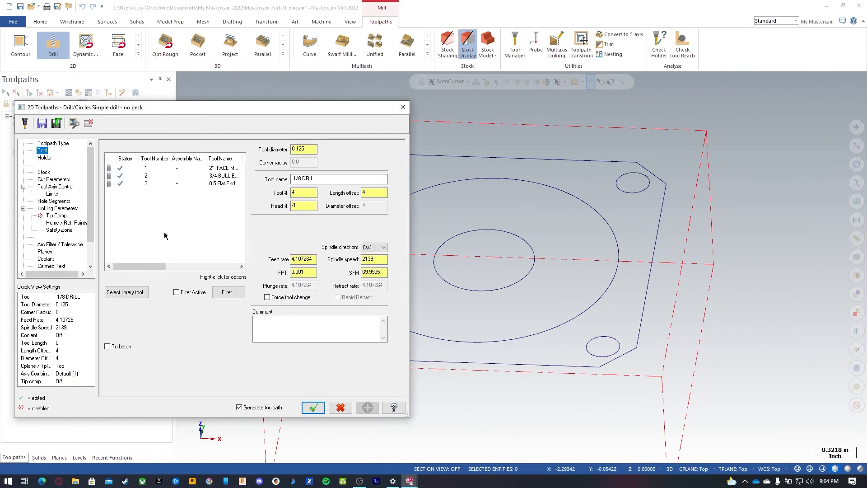
click(140, 292)
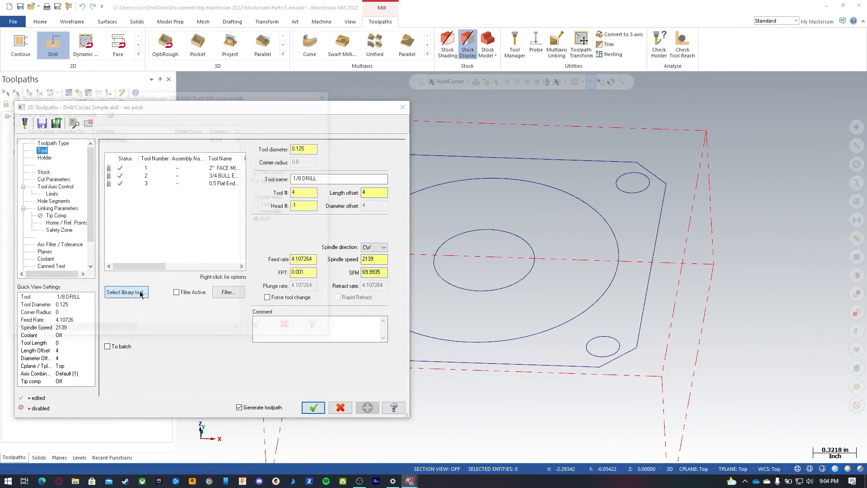
click(274, 160)
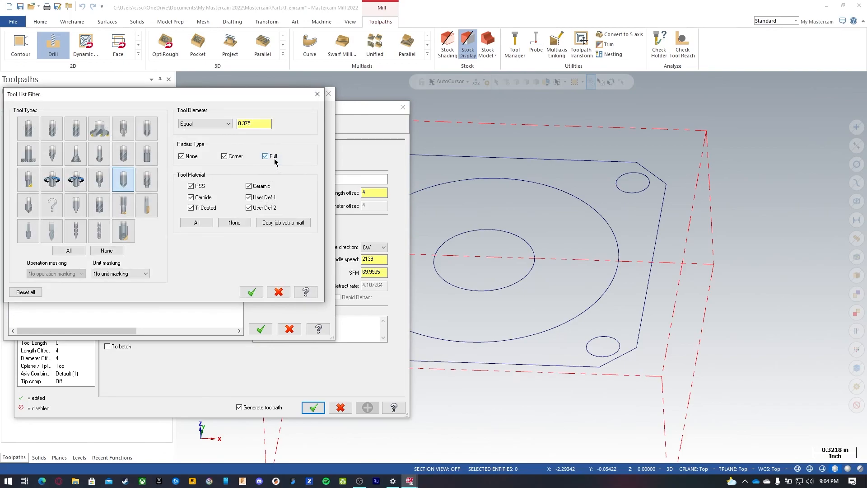
click(107, 251)
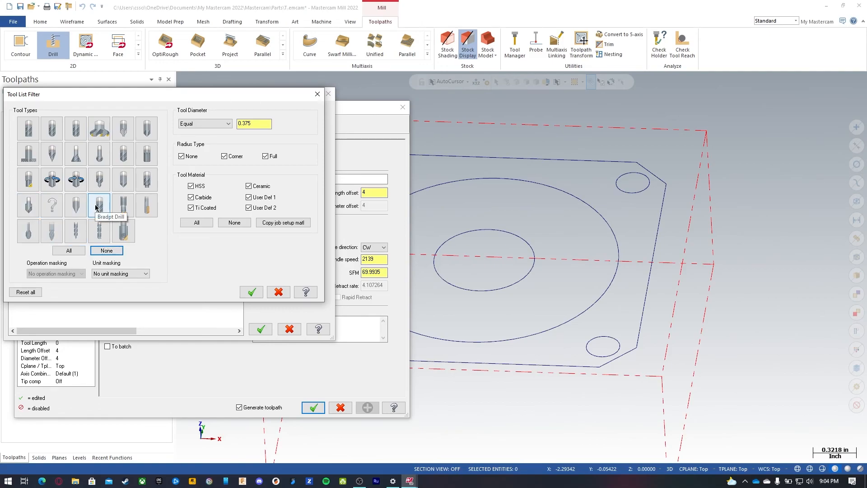
click(141, 188)
click(127, 181)
text(0.375)
click(252, 292)
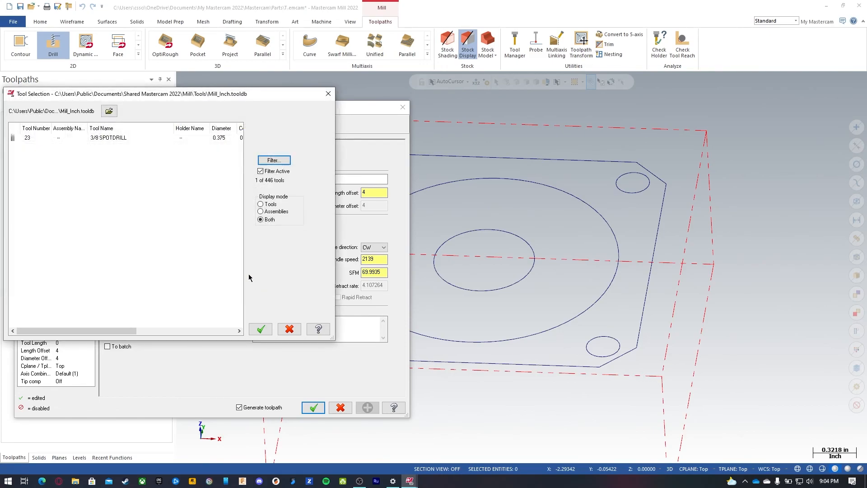
click(123, 138)
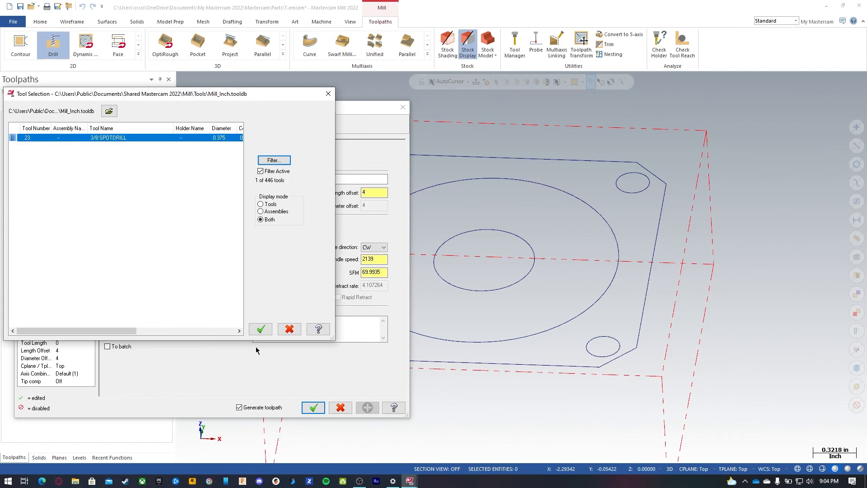
click(260, 329)
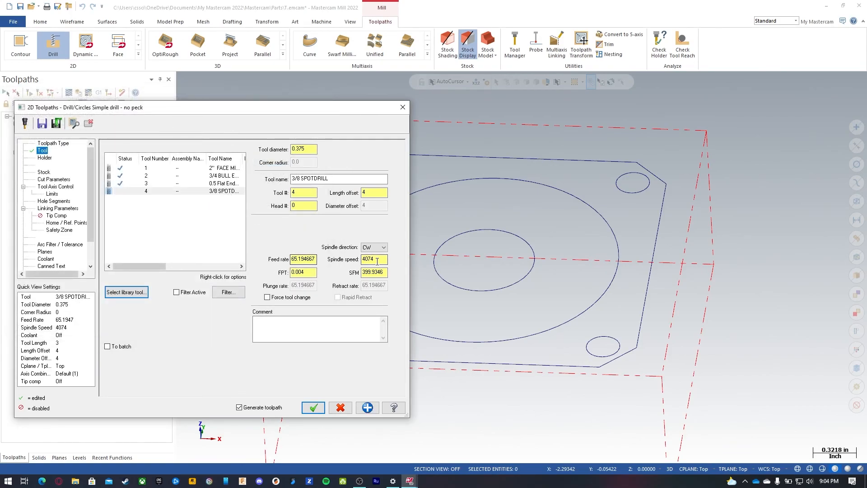
Step: Edit the spot drill's properties, setting SFM to 800 and FPT to .375/150
right_click(243, 191)
click(244, 218)
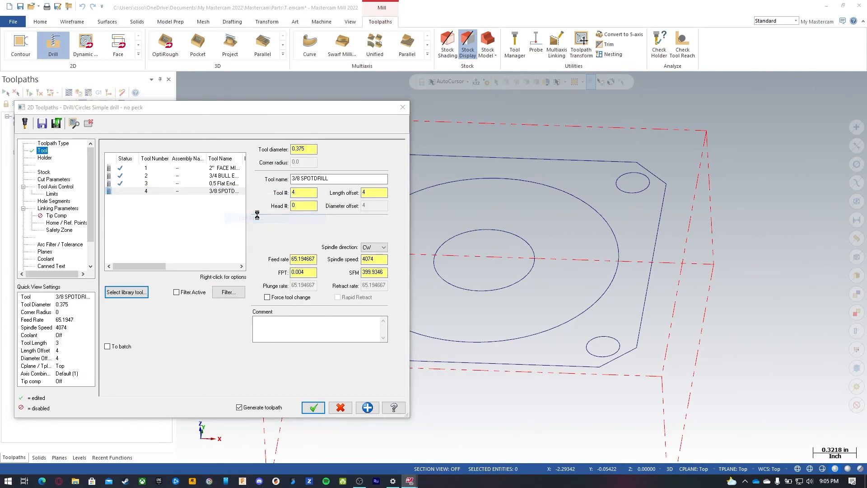
click(181, 186)
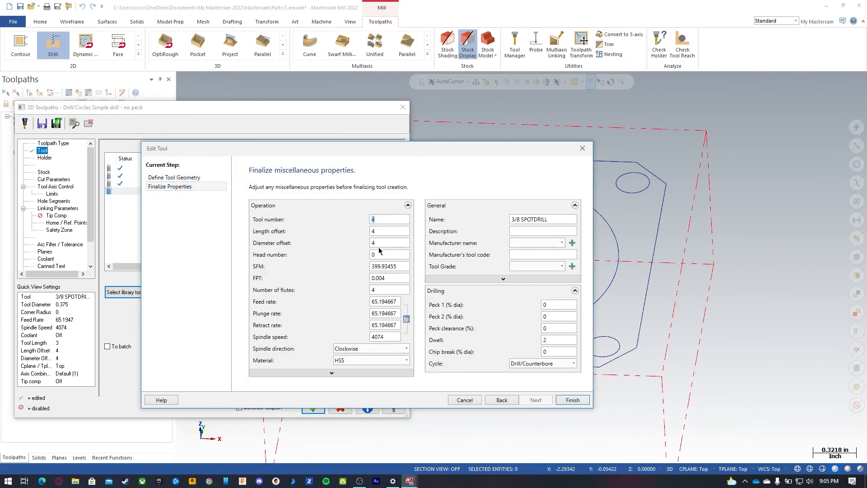
drag(398, 267, 359, 269)
text(800)
key(Tab)
key(BackSpace)
text(.375/150)
key(Return)
key(Tab)
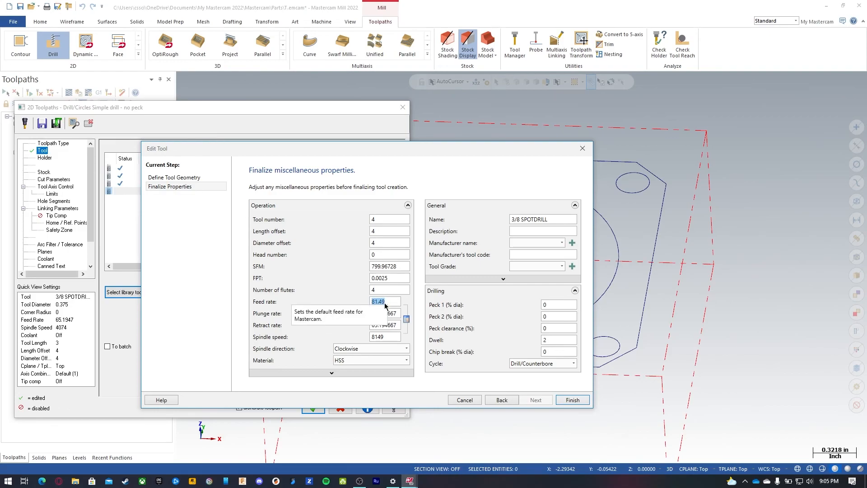
Step: Set the spot drill's feed rate to 30 and retract rate to 200, then finish editing the tool
text(30)
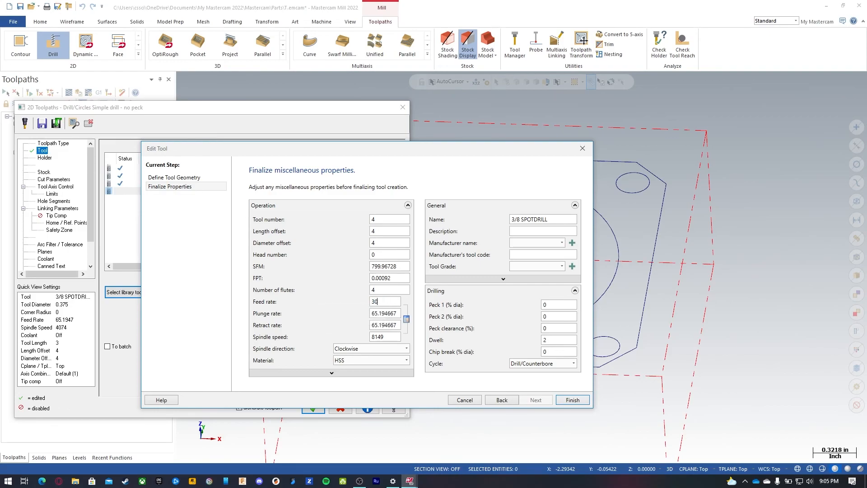
click(397, 313)
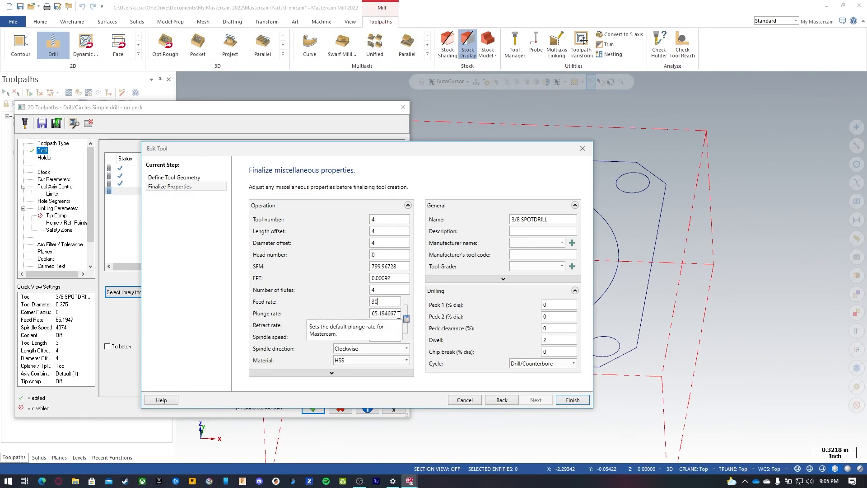
double_click(397, 327)
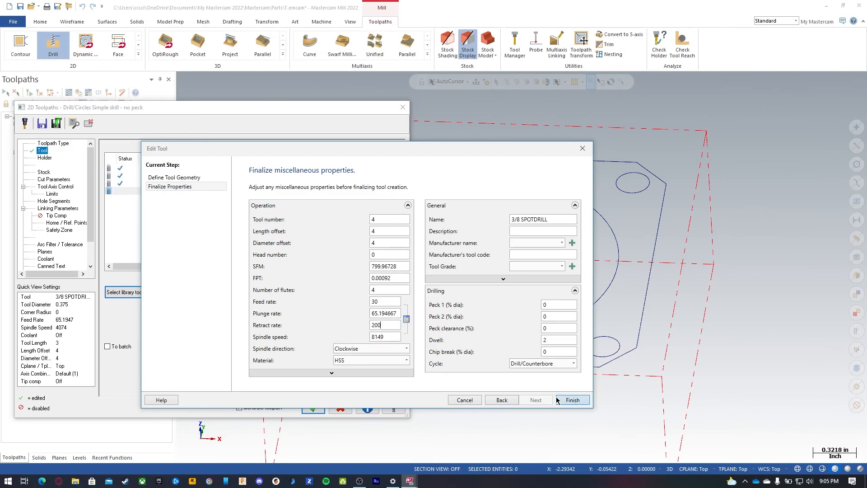
click(572, 400)
click(279, 328)
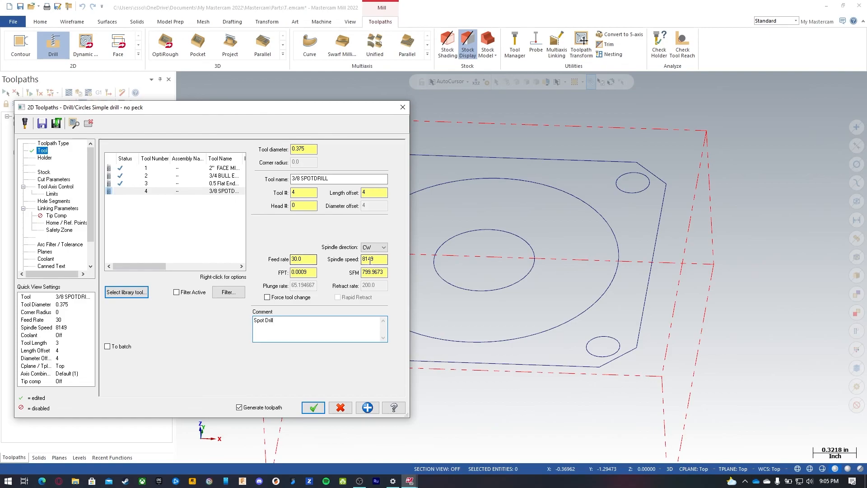
Step: Review the stock, cut parameters with the Drill/Counterbore cycle, tool axis control, limits and hole segment pages
click(43, 172)
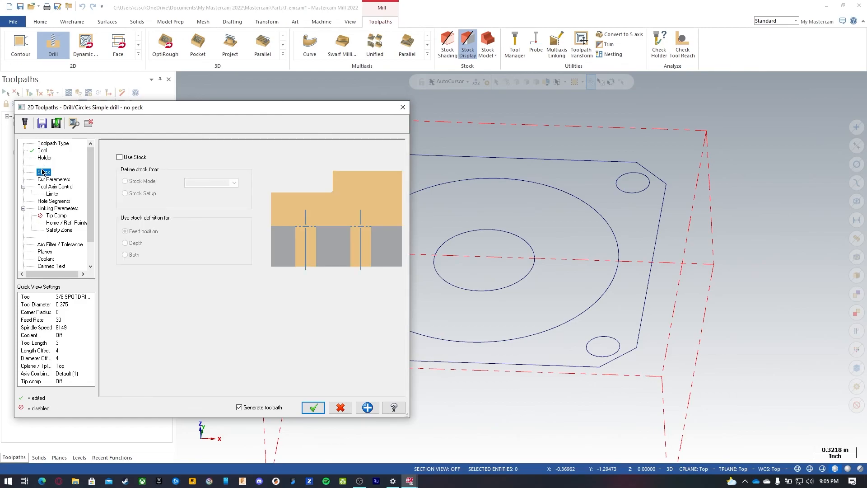
click(53, 180)
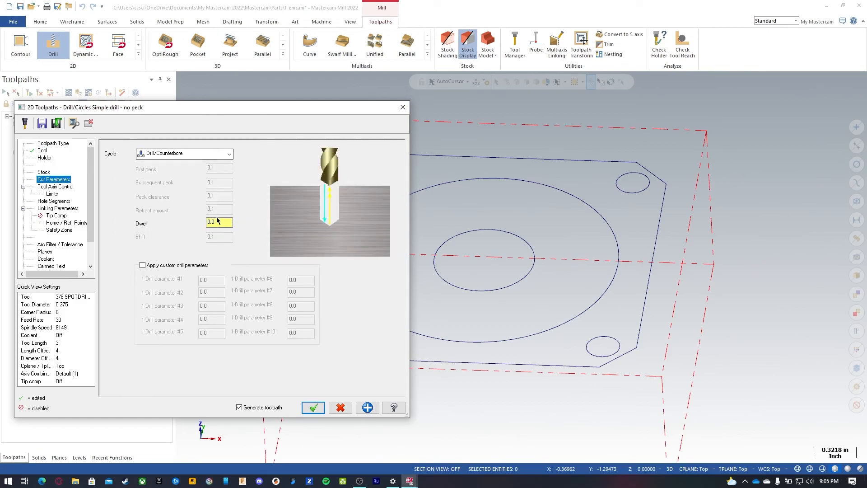
click(178, 153)
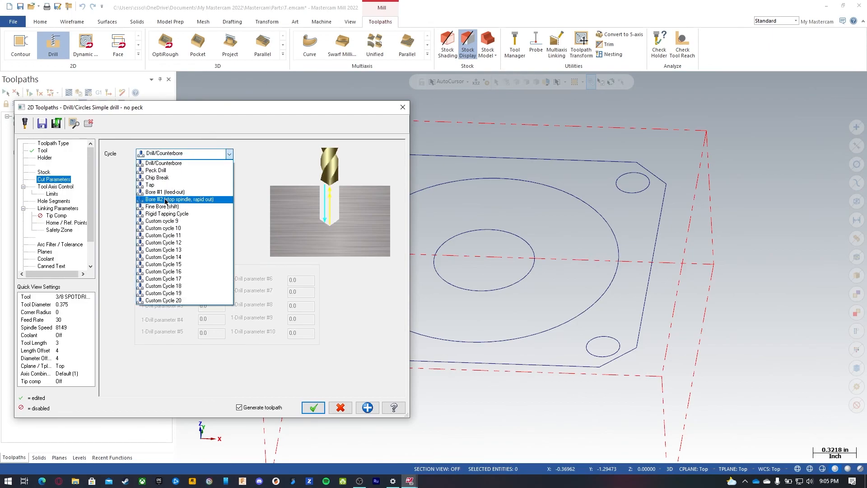
click(163, 163)
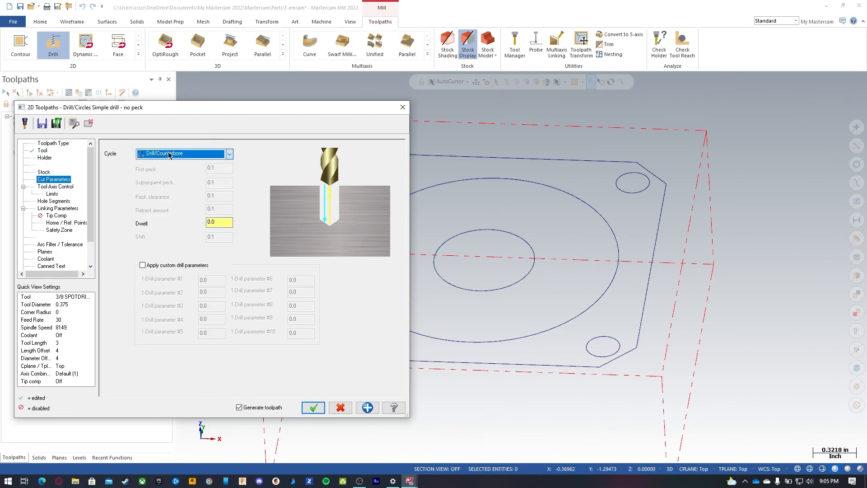
click(232, 224)
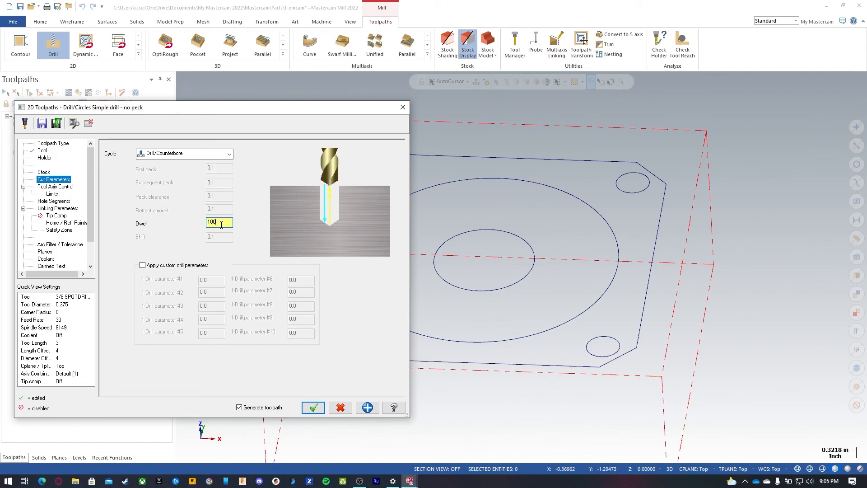
click(63, 187)
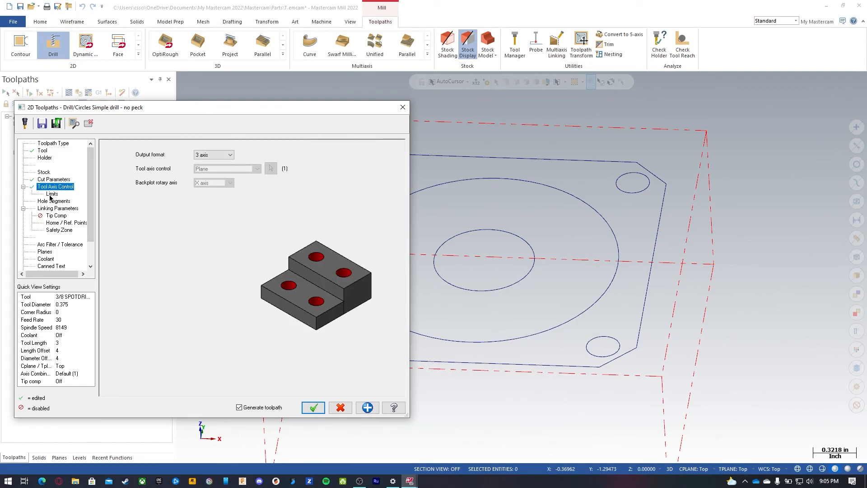
click(52, 194)
click(55, 201)
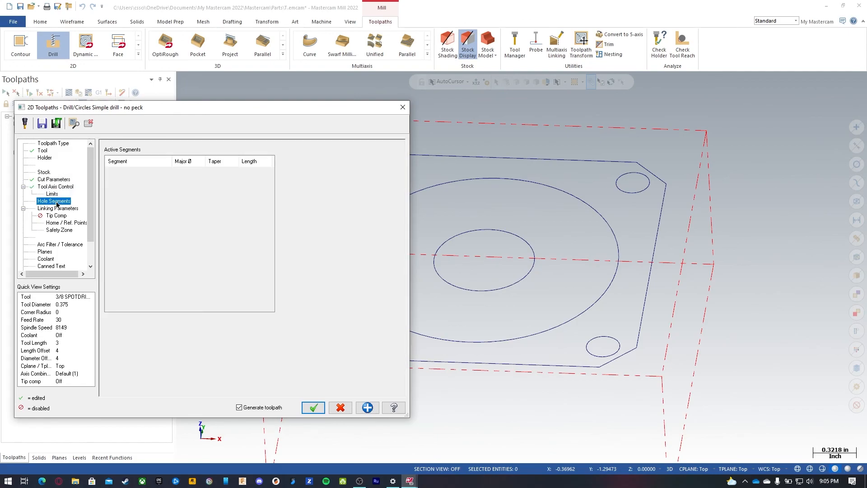
Step: Set the clearance height to 2.0 absolute in the spot drill's linking parameters
click(58, 208)
click(197, 196)
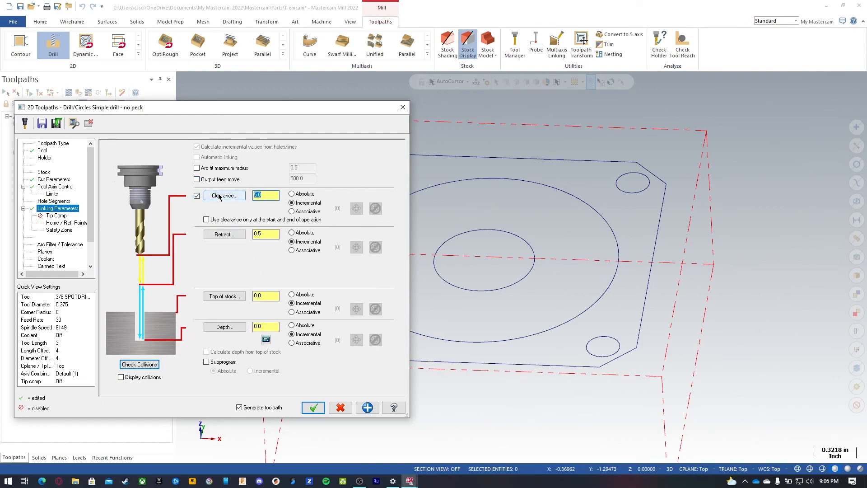
text(2.)
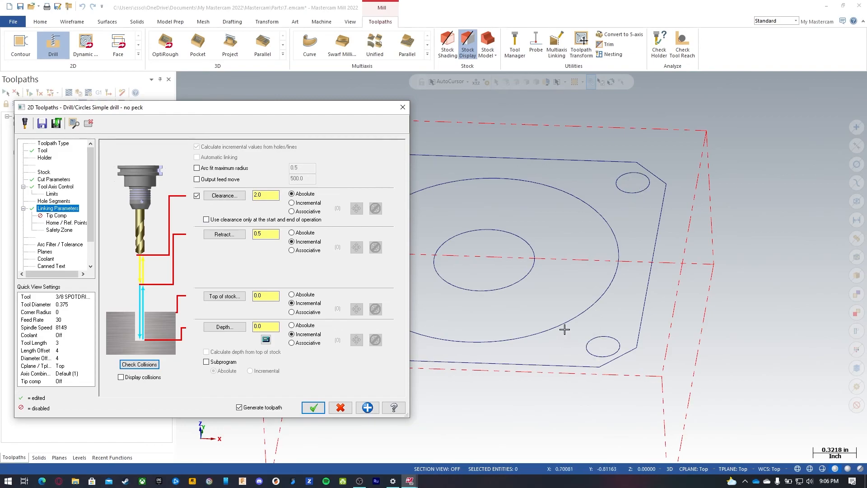
Step: Switch retract, top of stock and depth to absolute, setting the retract to 0.1
click(300, 234)
click(302, 295)
click(266, 296)
click(291, 325)
key(BackSpace)
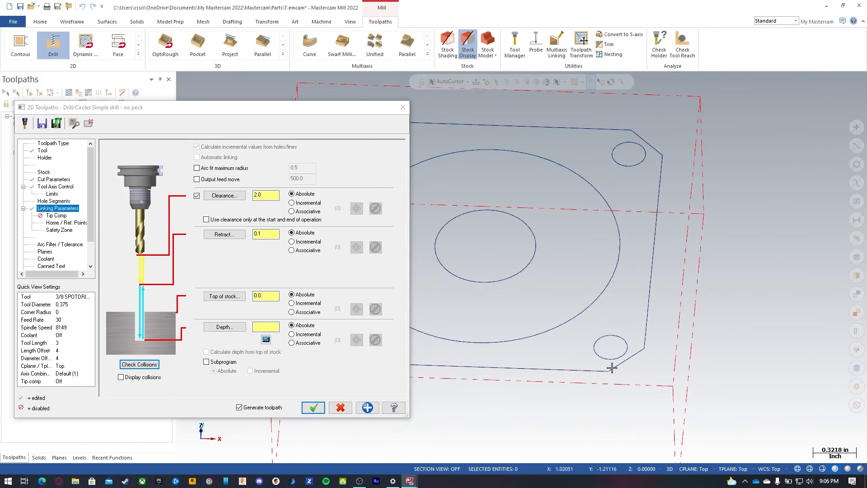
Step: Use the depth calculator to set the spot drill depth to -0.15
click(267, 338)
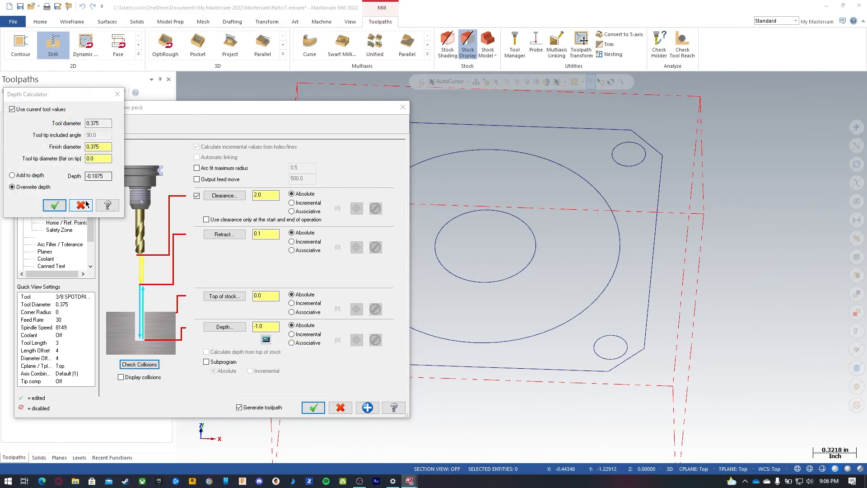
click(104, 144)
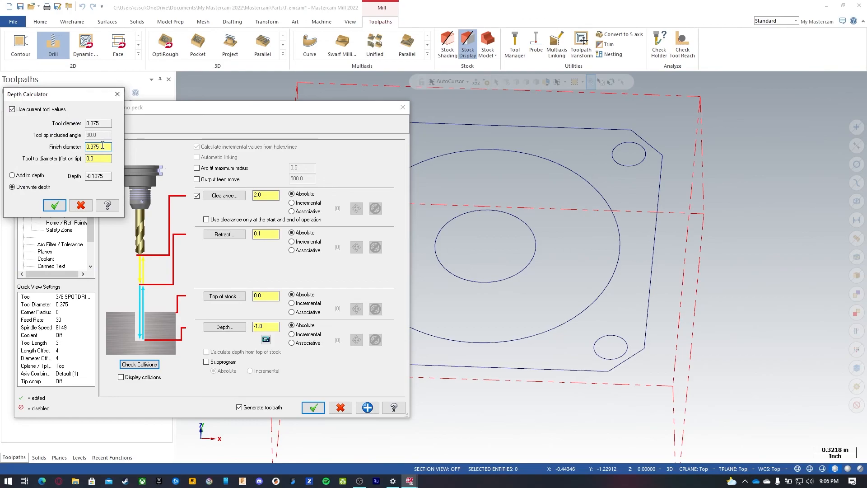
key(BackSpace)
key(BackSpace)
key(Tab)
key(Tab)
click(34, 177)
click(54, 205)
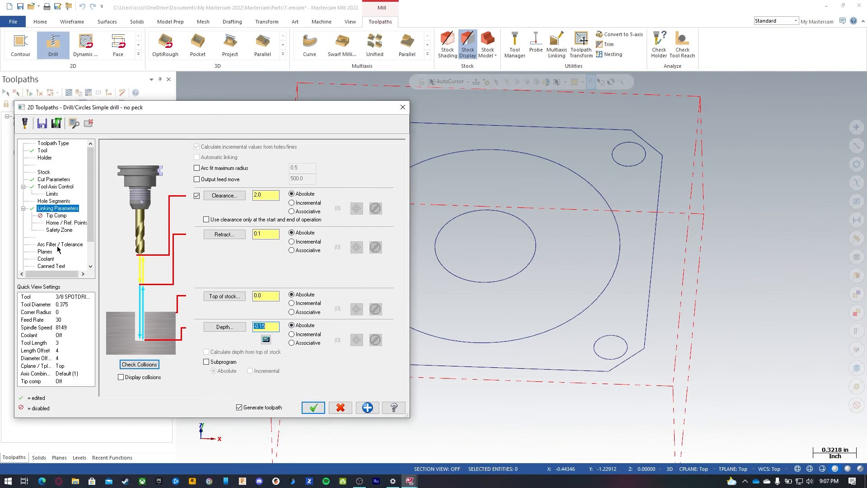
Step: Review the tip comp, home points, arc filter and planes pages and accept the spot drill toolpath
click(61, 215)
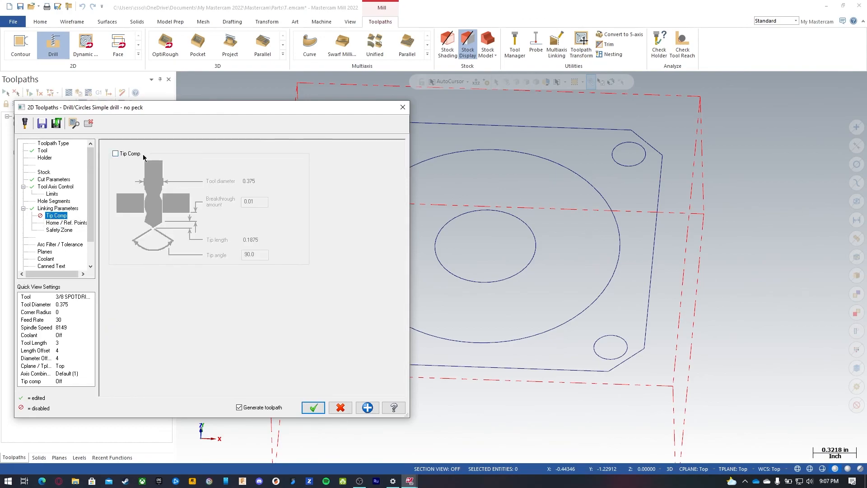
click(64, 222)
click(52, 244)
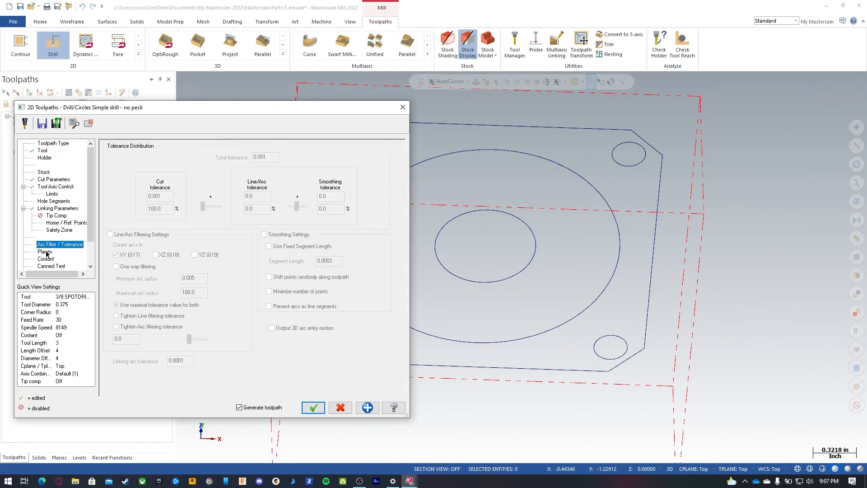
click(45, 251)
click(314, 407)
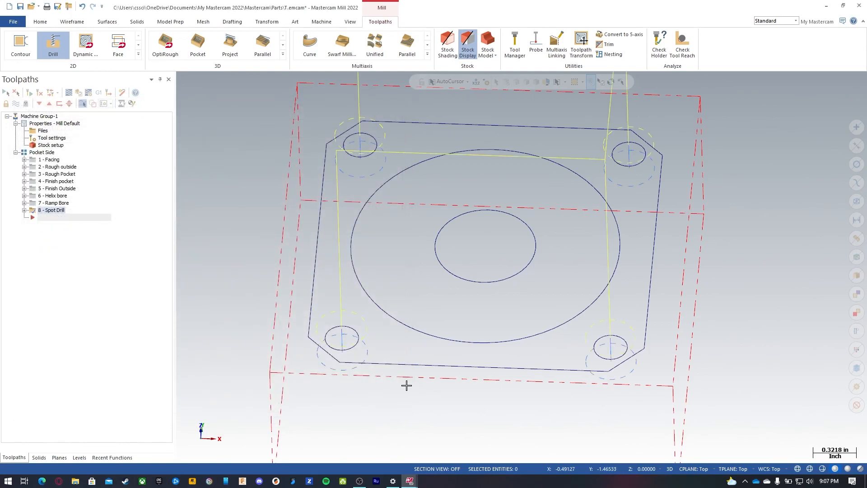
Step: Reopen the Spot Drill parameters and enable using clearance only at the start and end of the operation
middle_drag(383, 297, 503, 414)
scroll(503, 414, down, 5)
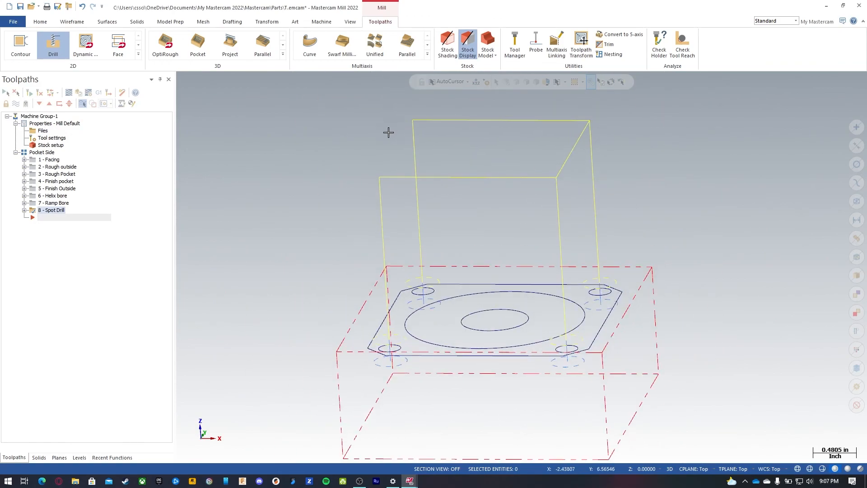
click(24, 210)
click(48, 217)
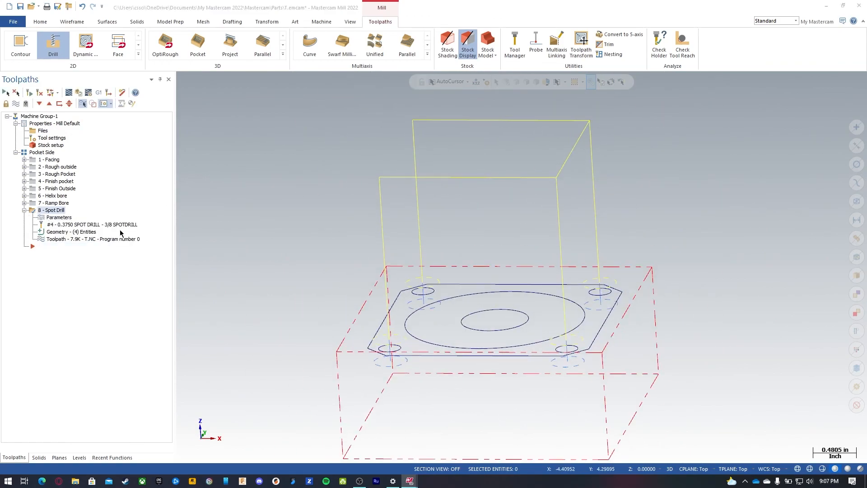
click(55, 208)
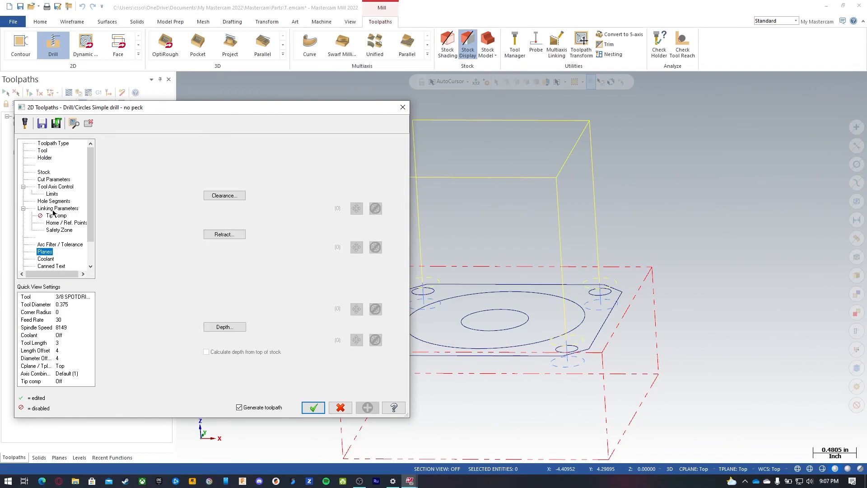
click(220, 220)
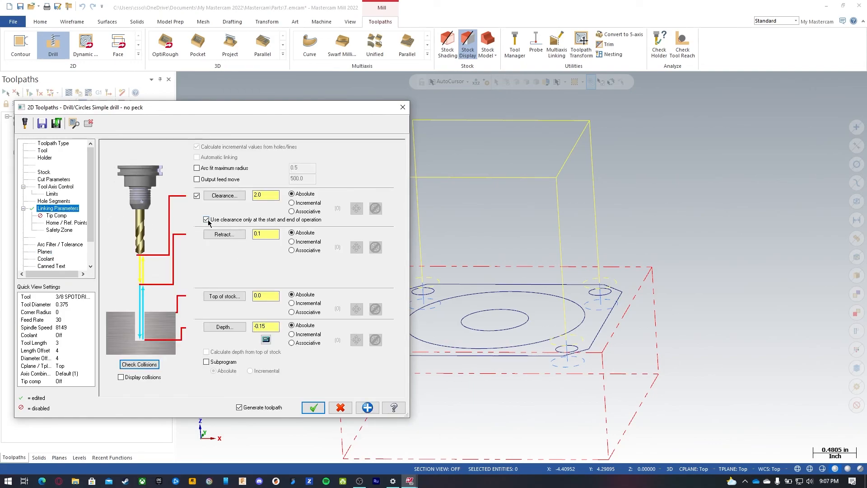
click(313, 407)
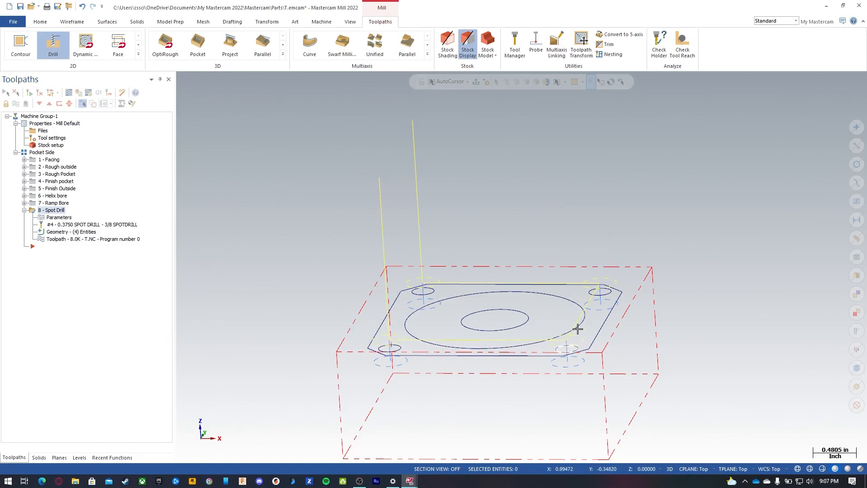
Step: Copy the Spot Drill operation and paste it as a new operation
click(24, 210)
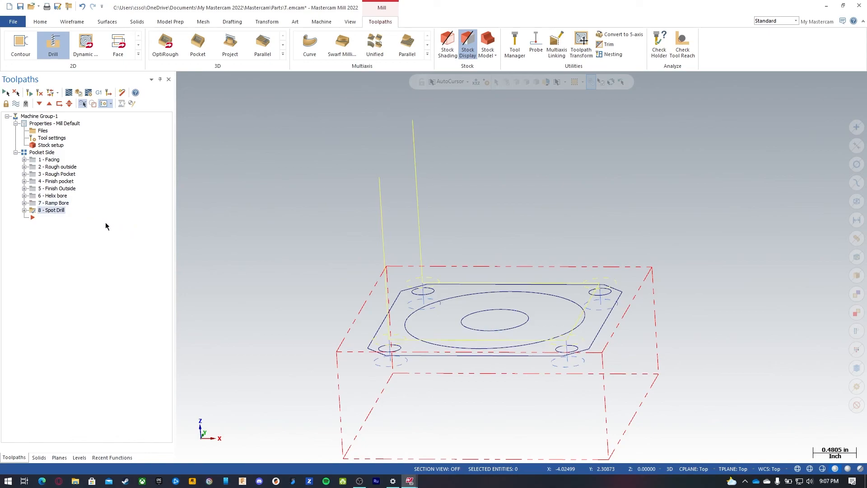
right_click(56, 211)
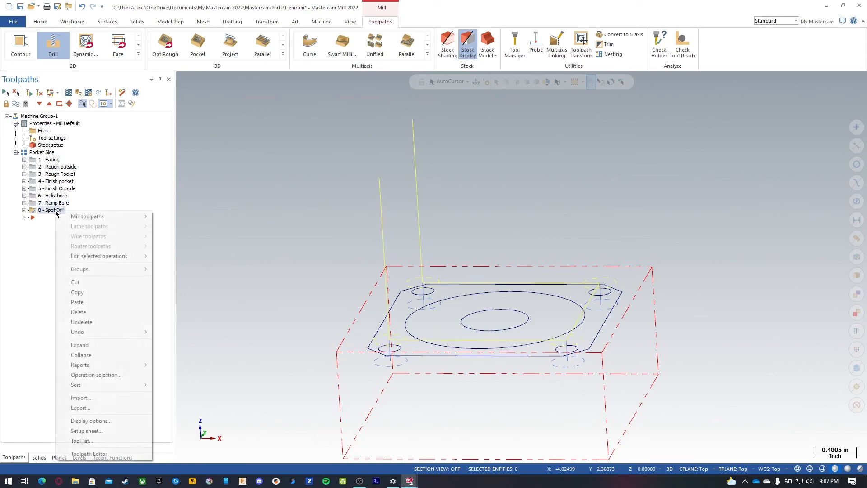
click(85, 295)
right_click(58, 231)
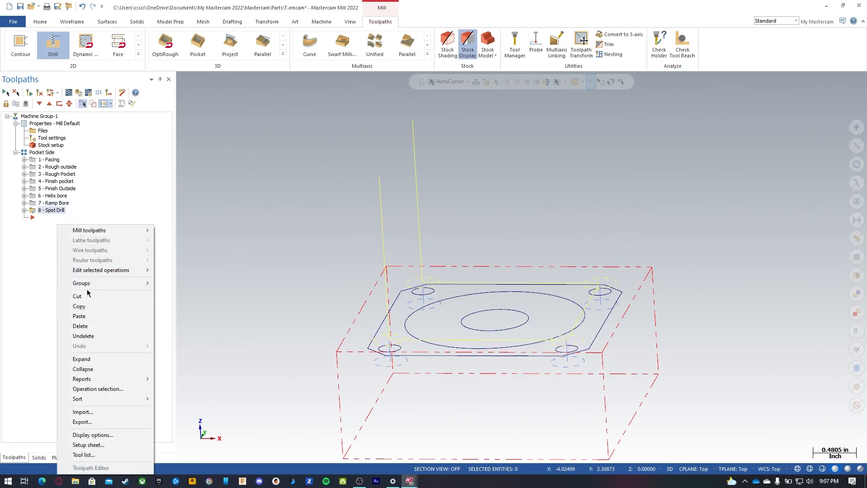
click(92, 316)
Step: Rename the copied operation Drill holes
click(55, 219)
text(Dri)
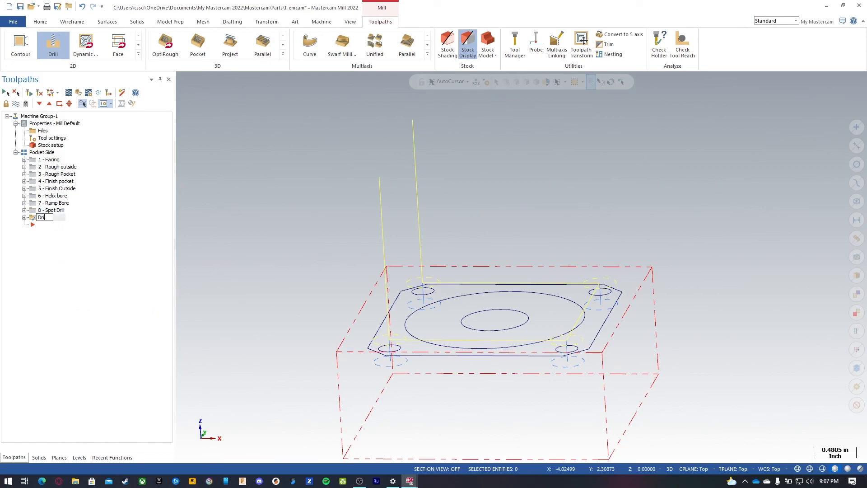
text(ll holes)
Step: Open the copied operation's tool page and filter the tool library to 0.25 diameter
click(24, 218)
click(49, 225)
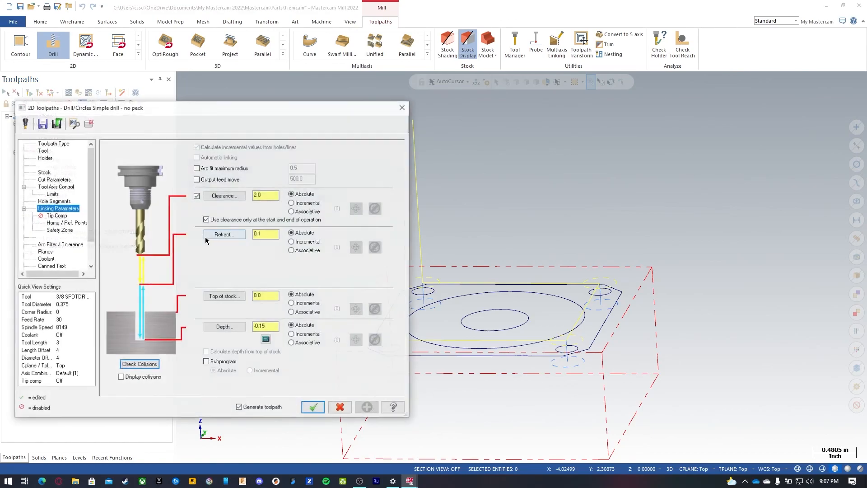
click(42, 150)
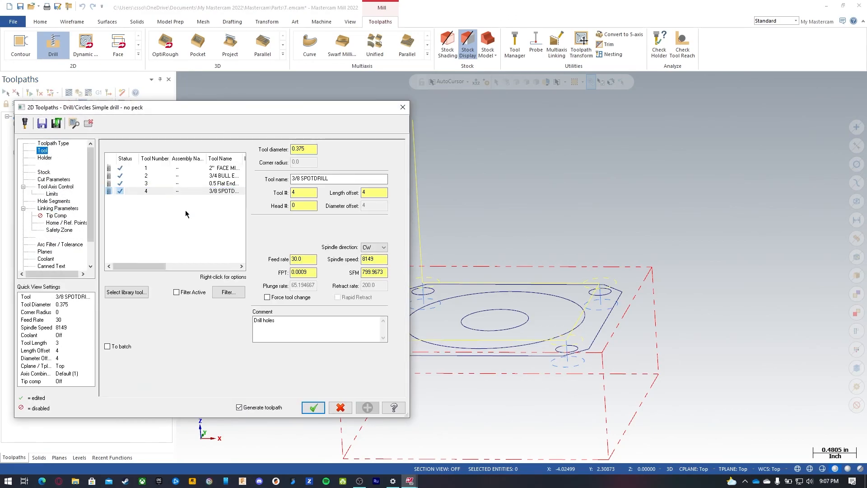
right_click(151, 207)
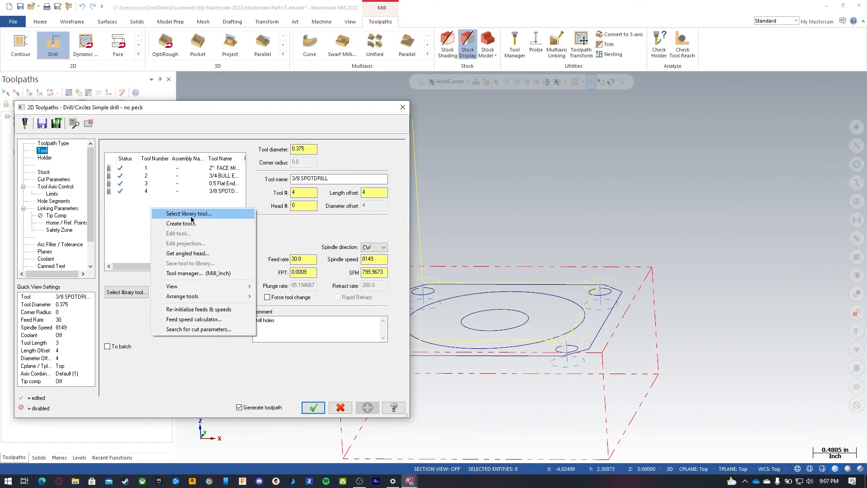
click(192, 217)
click(275, 160)
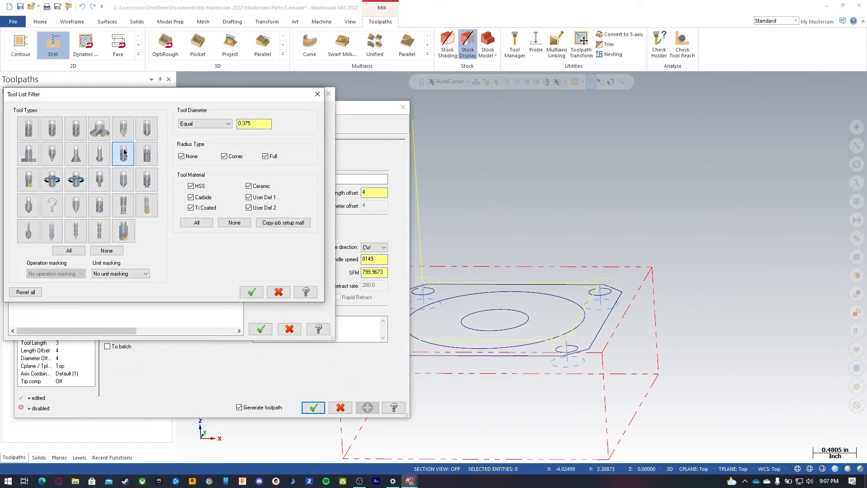
double_click(253, 123)
text(0.25)
click(254, 291)
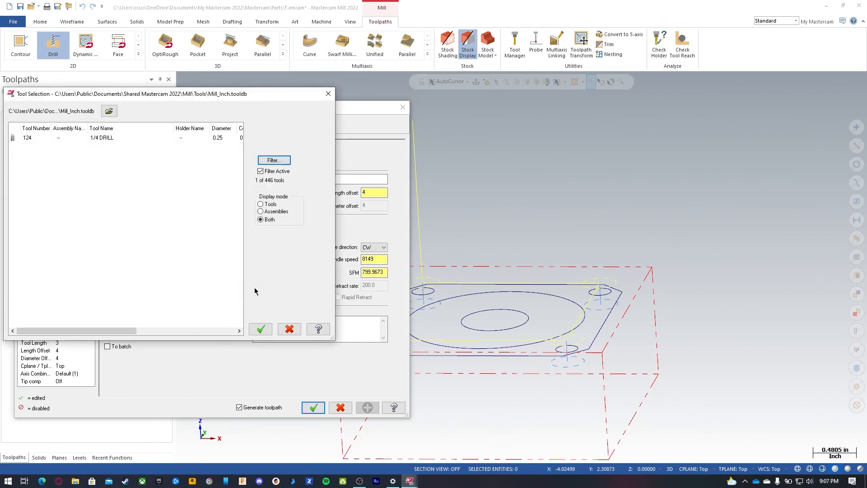
Step: Select the 1/4 DRILL from the library for the new operation
click(127, 145)
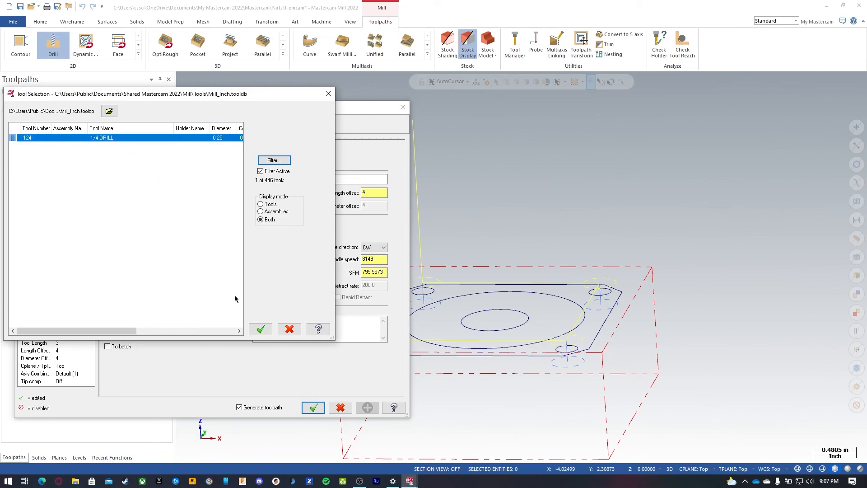
click(261, 329)
click(286, 319)
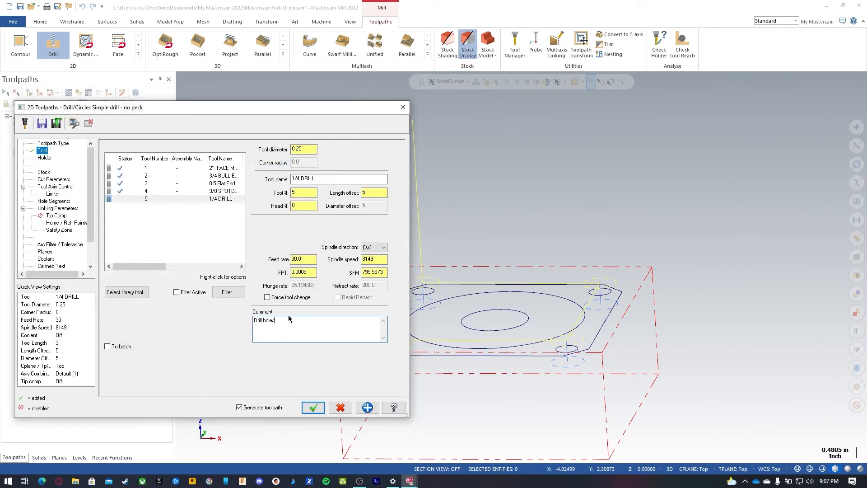
Step: Edit the 1/4 DRILL's properties, setting SFM to 100, FPT to 0.00167 and retract rate to 200
right_click(178, 199)
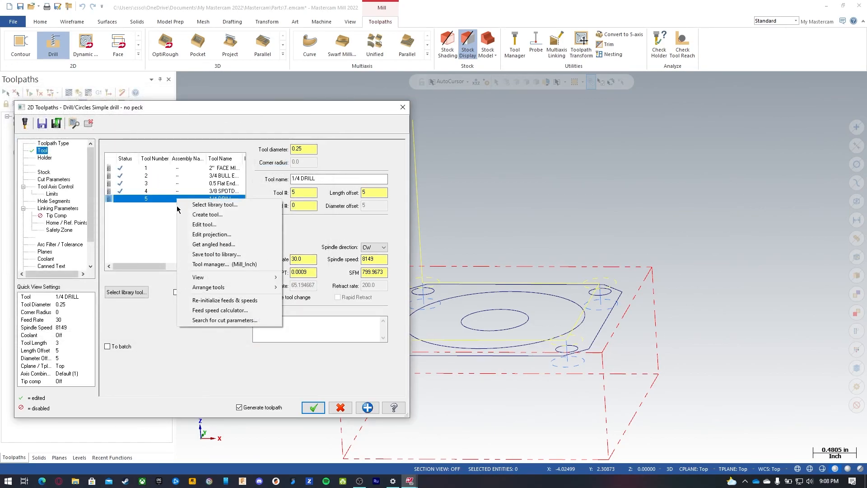
click(215, 225)
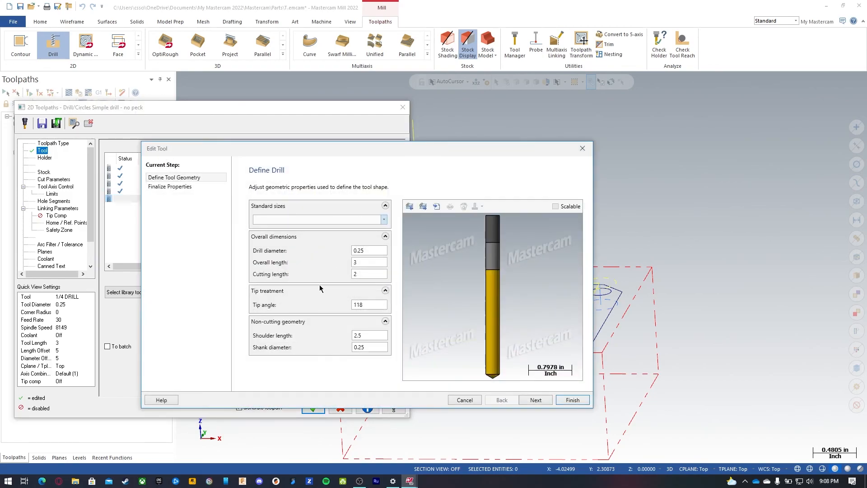
click(171, 186)
drag(403, 266, 329, 259)
text(100)
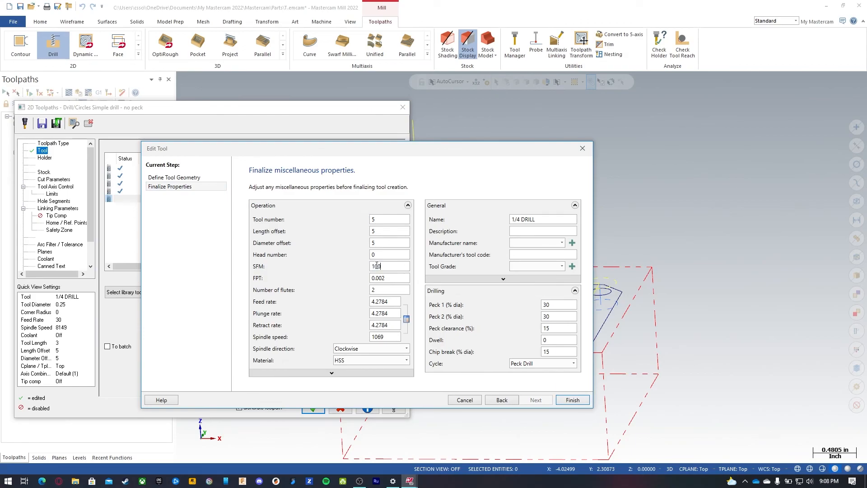
key(Tab)
text(0.00167)
click(389, 291)
drag(392, 325, 354, 325)
text(200.)
click(573, 400)
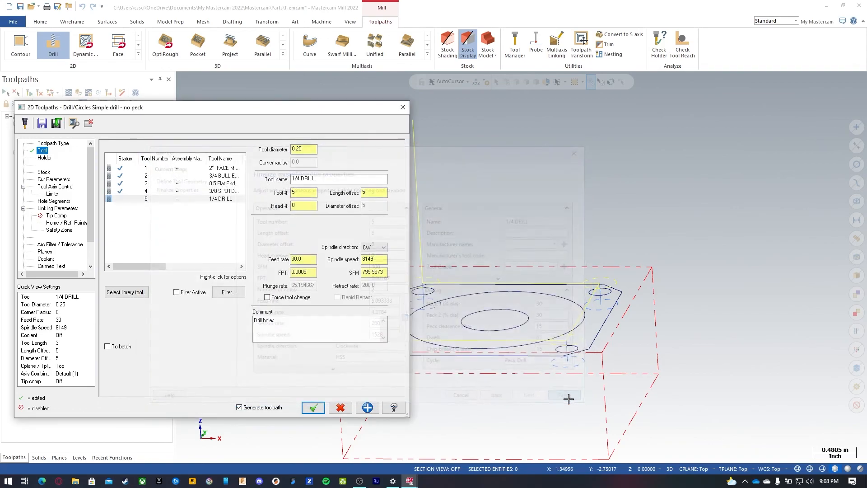
Step: Set the drilling cycle in the cut parameters to Peck Drill
click(51, 180)
double_click(223, 220)
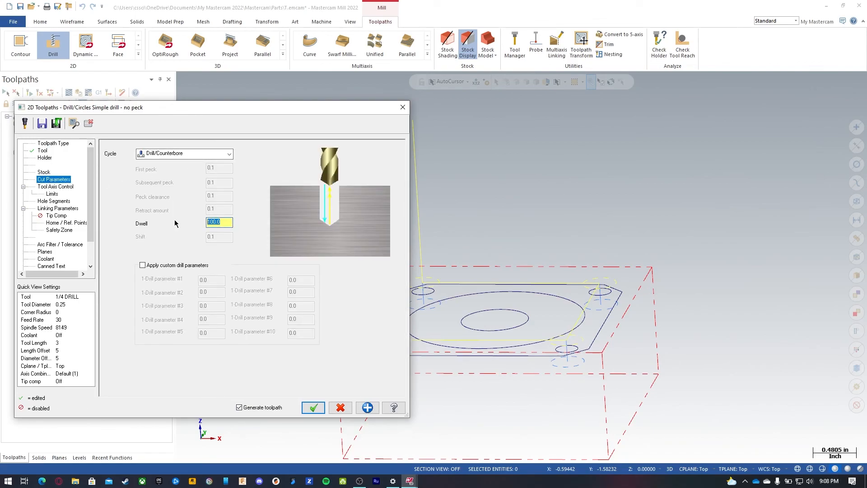
click(216, 154)
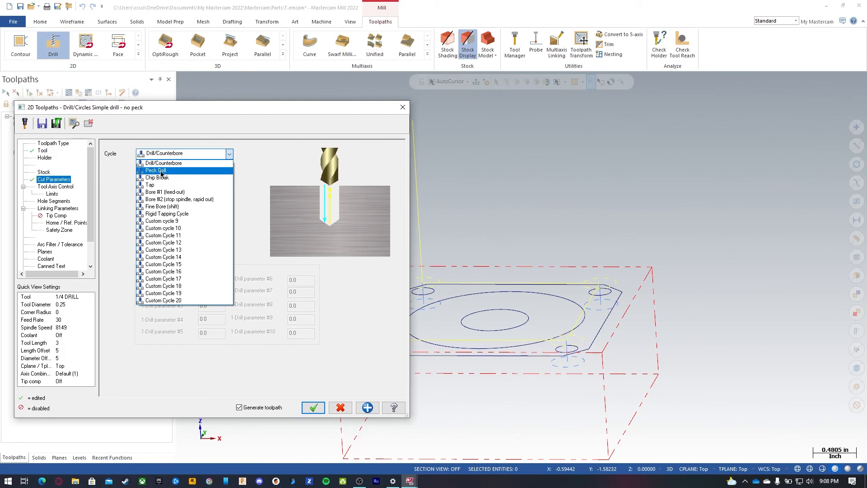
click(171, 170)
double_click(203, 167)
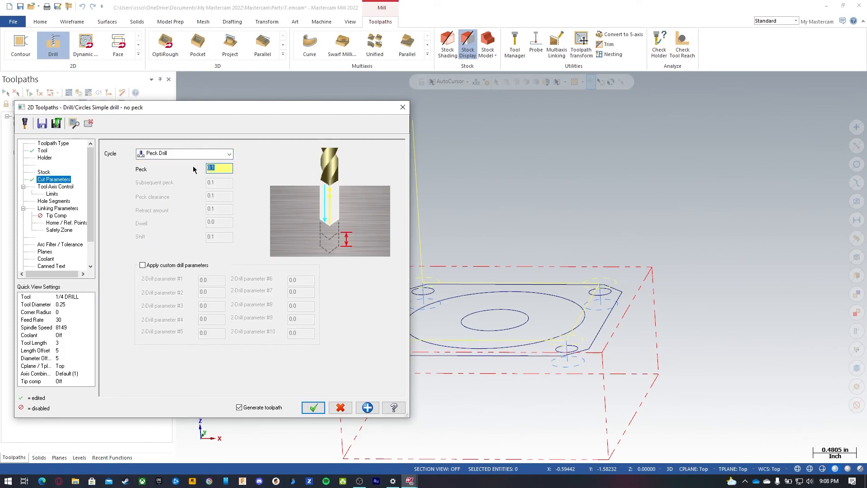
click(217, 153)
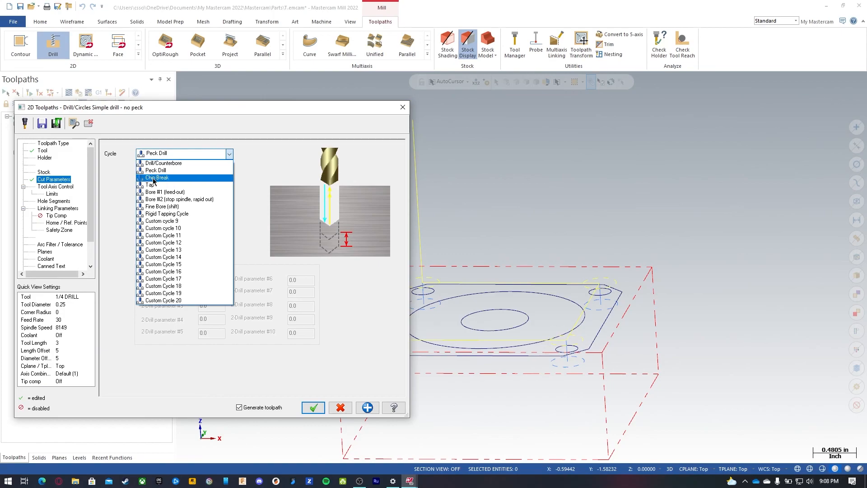
click(218, 168)
double_click(217, 168)
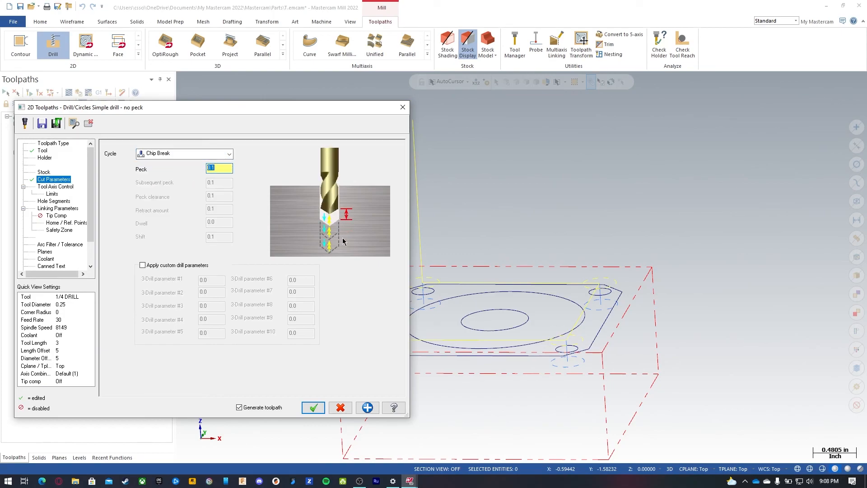
click(219, 156)
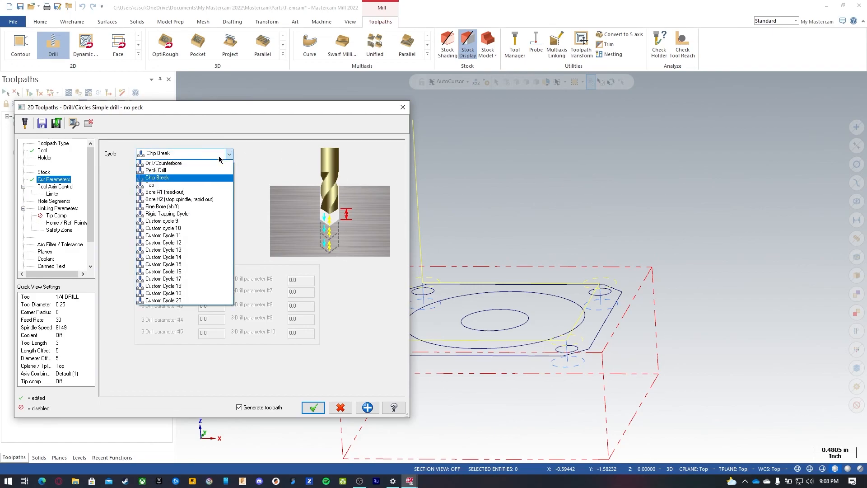
click(216, 170)
click(220, 168)
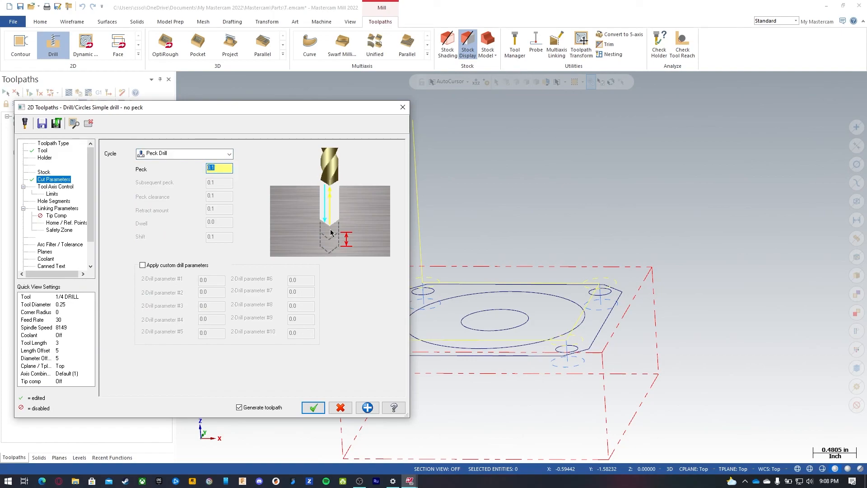
Step: Set the drilling depth to -1.05 and add the drill tip length with the depth calculator
click(54, 188)
click(52, 194)
click(56, 209)
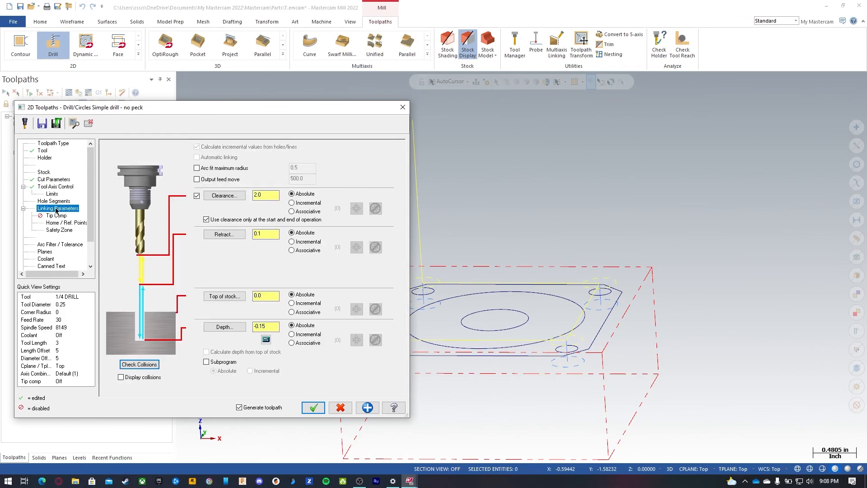
drag(270, 327, 211, 324)
text(-1.0)
click(271, 326)
text(5)
double_click(270, 326)
click(266, 340)
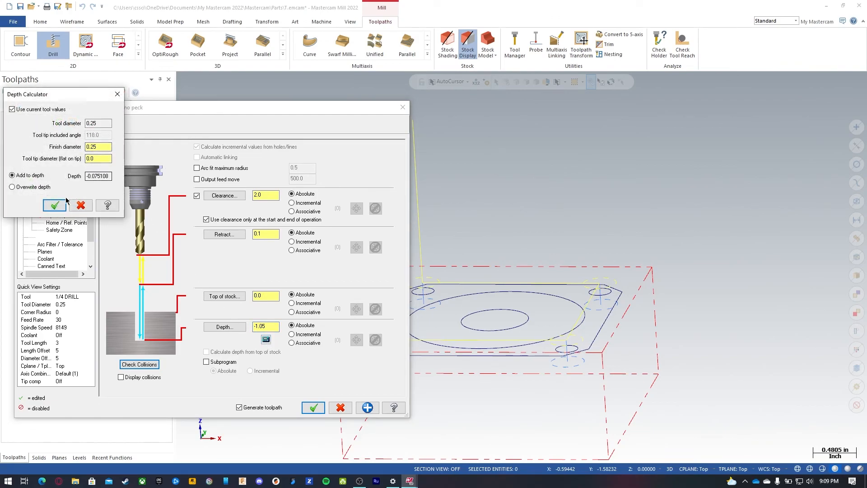
click(54, 205)
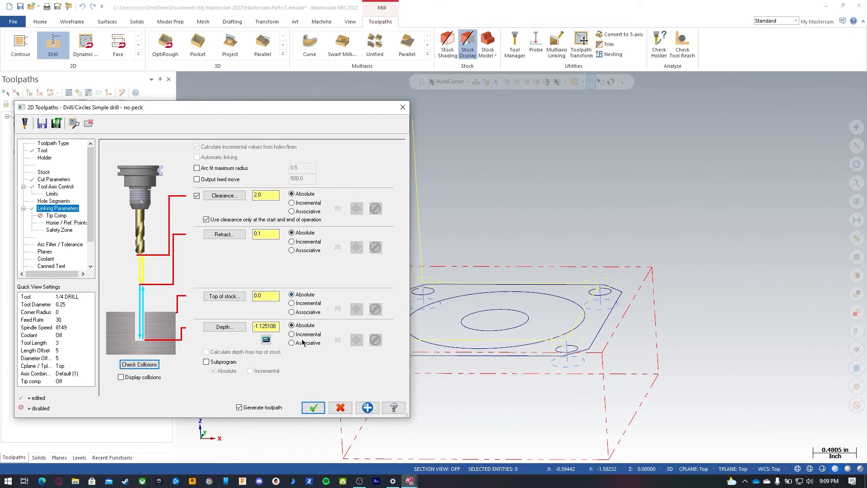
click(56, 216)
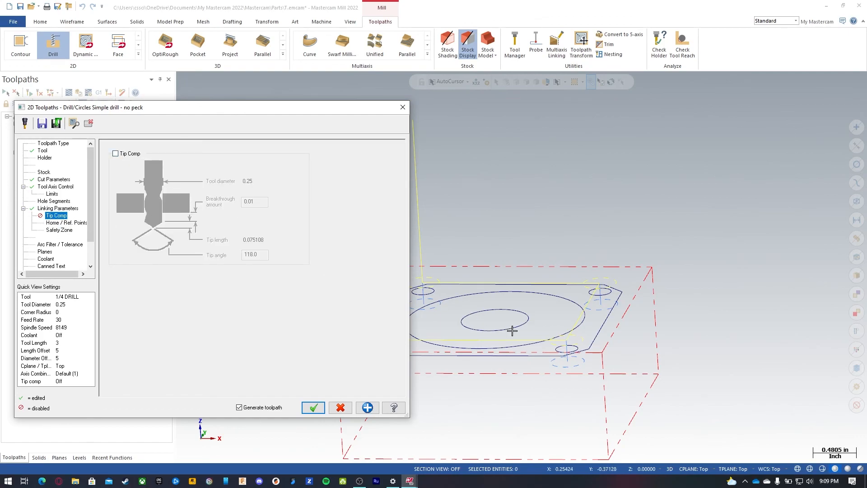
click(115, 154)
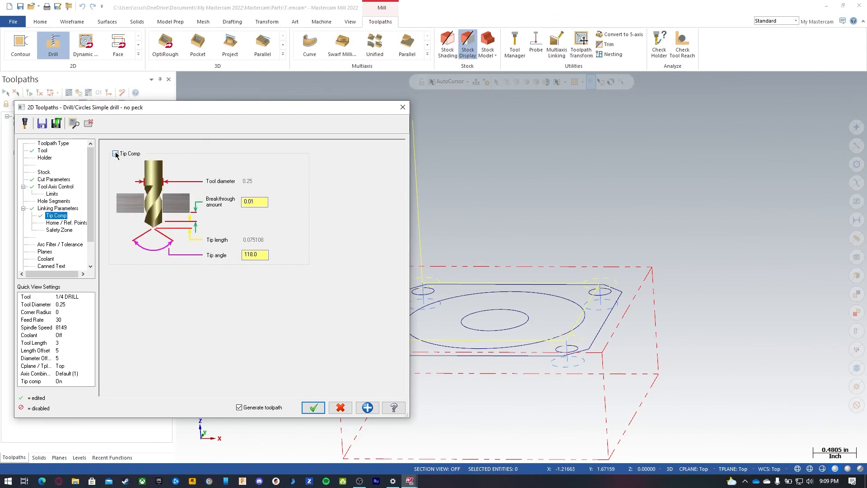
click(116, 153)
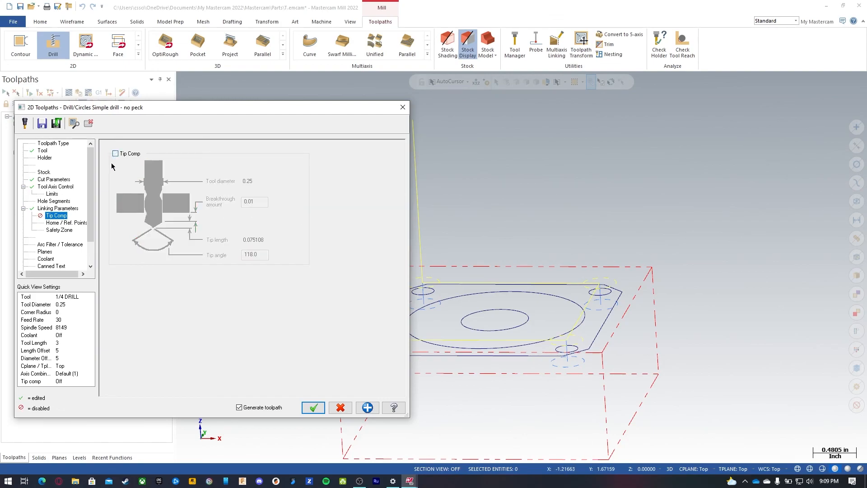
Step: Turn the coolant on and accept the Drill holes operation
click(53, 251)
click(46, 259)
click(248, 202)
click(314, 408)
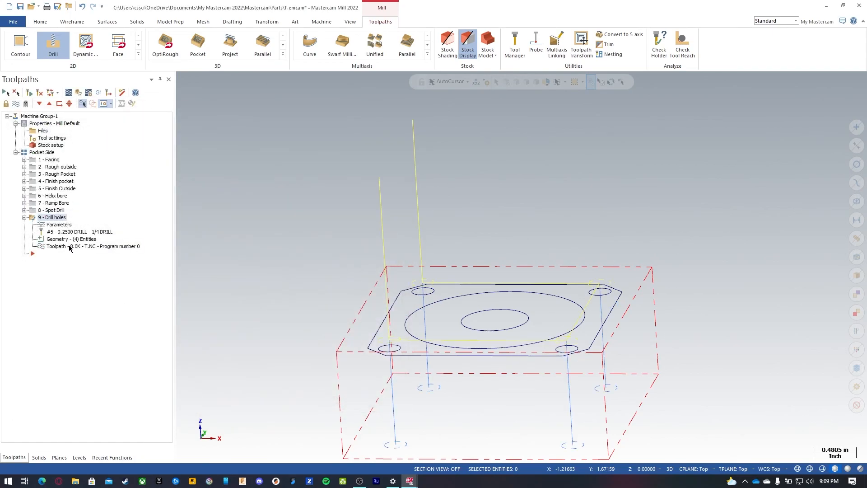
Step: Select all operations in the Pocket Side group and launch the stock verification
middle_drag(383, 291, 381, 317)
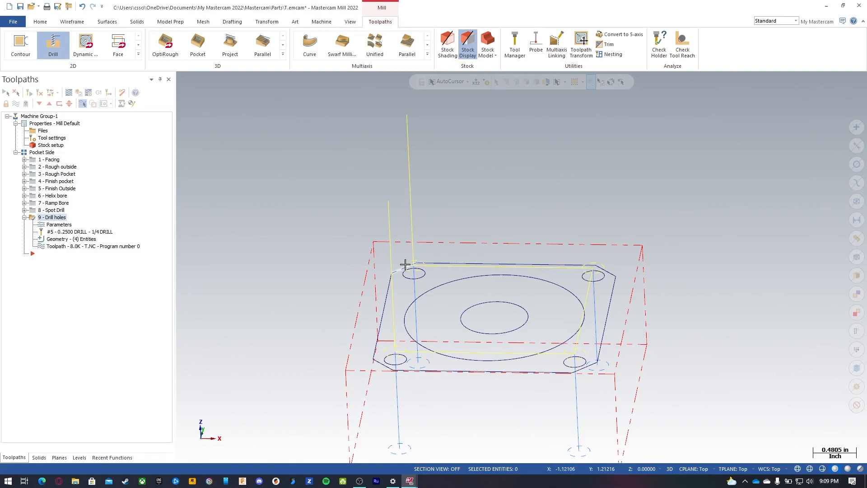
click(24, 218)
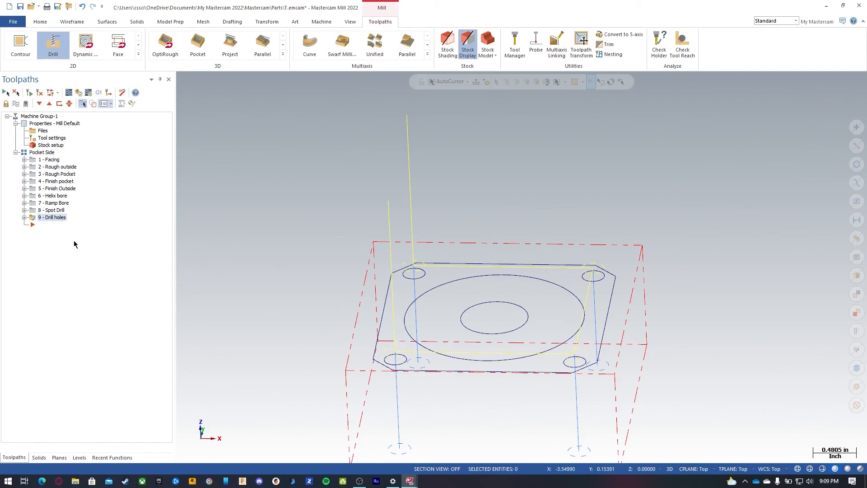
click(42, 152)
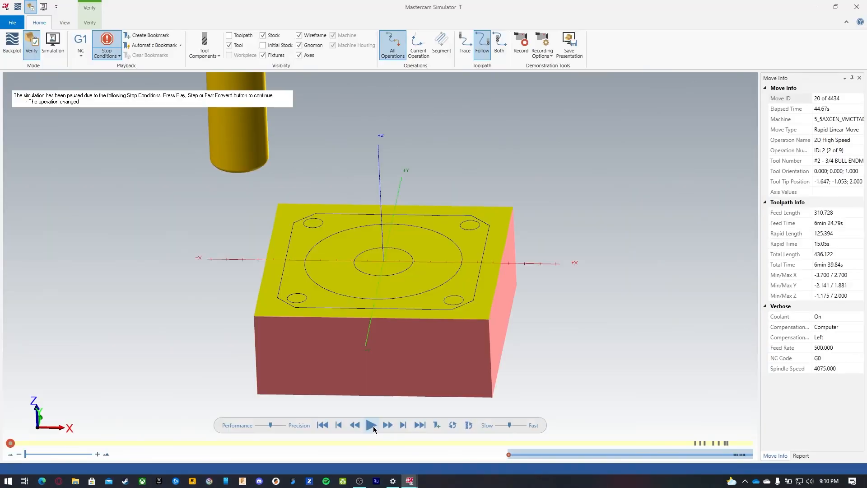
click(371, 426)
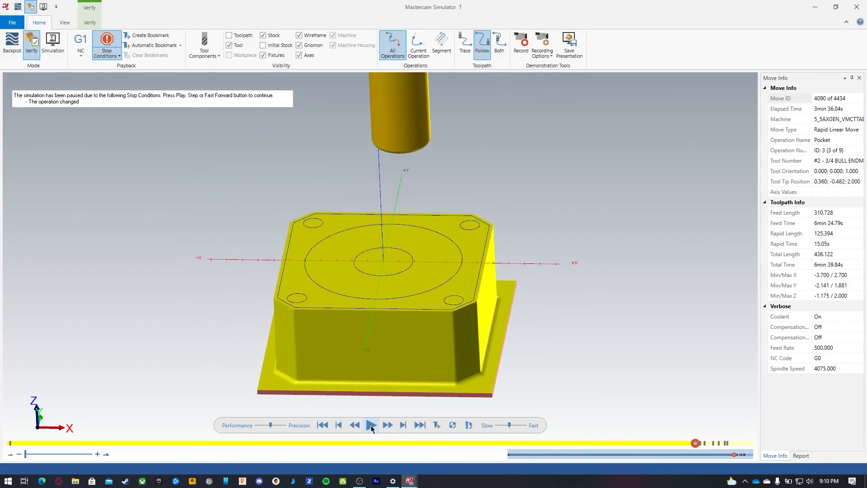
Step: Step the simulation through each operation and inspect the drilled corner holes on the plate, then close the simulator
click(371, 426)
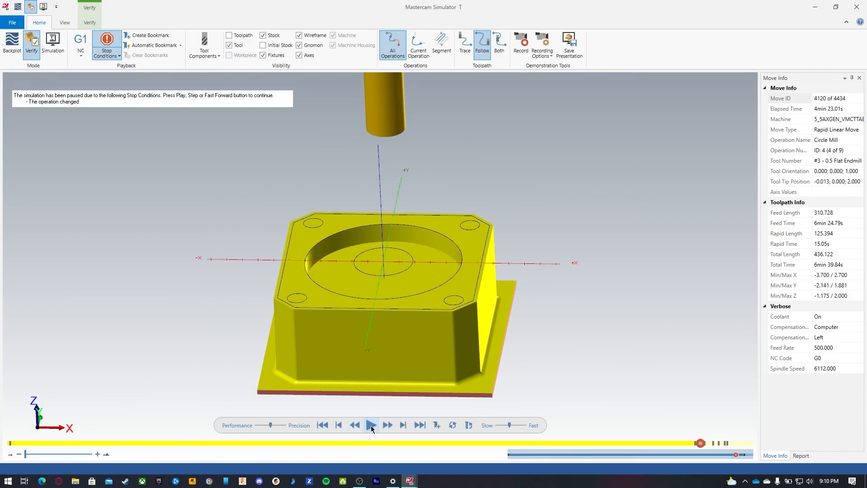
click(371, 426)
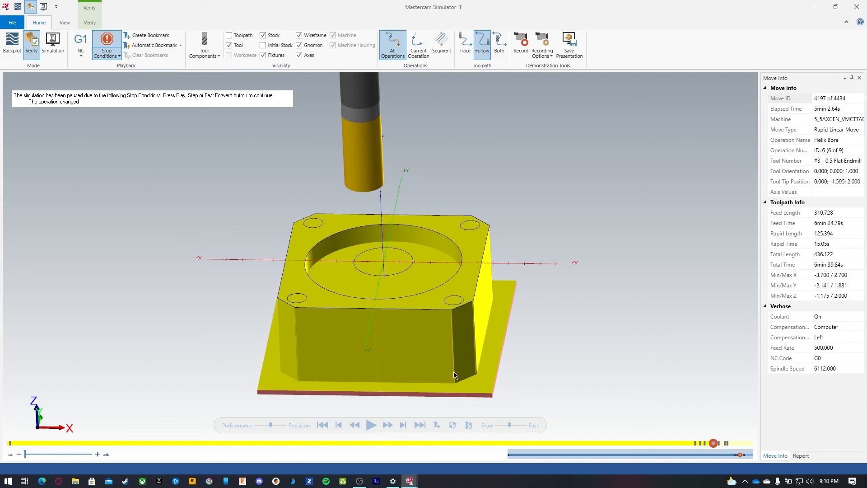
click(370, 426)
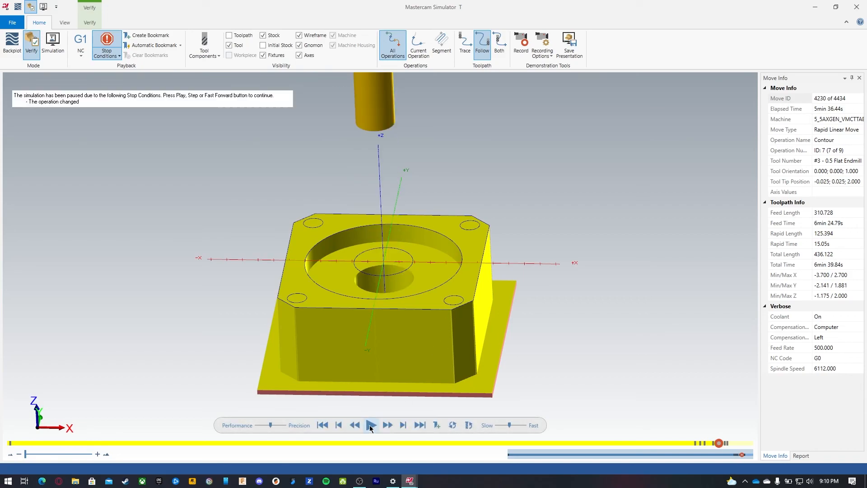
click(370, 426)
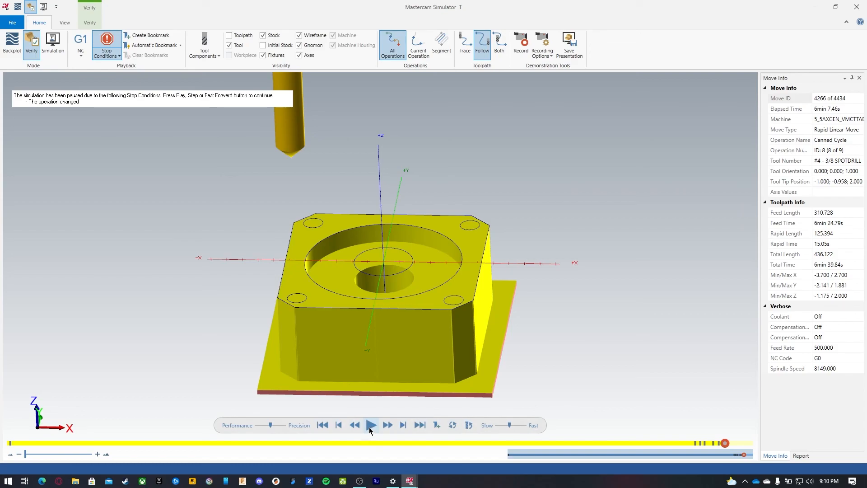
click(370, 427)
middle_drag(305, 281, 308, 297)
scroll(304, 311, up, 5)
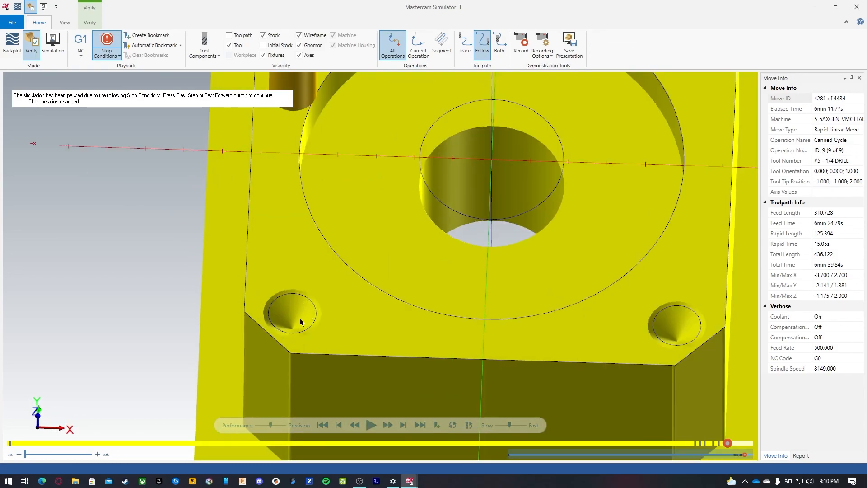
click(372, 425)
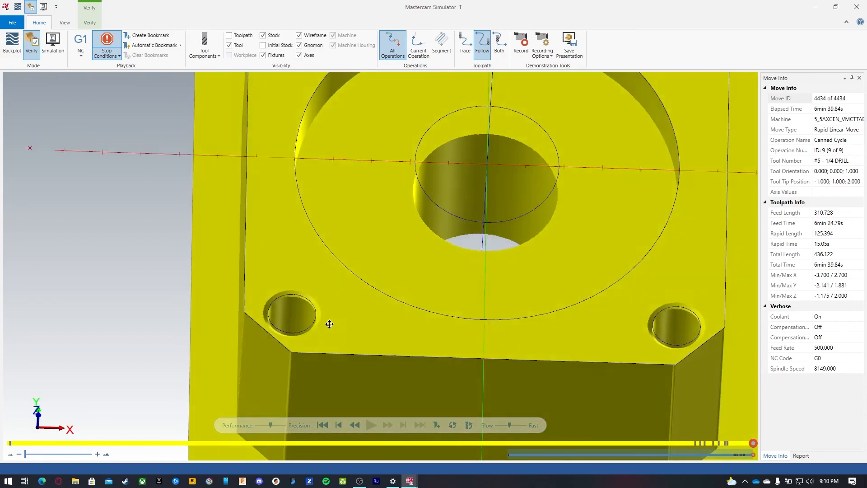
scroll(329, 326, down, 5)
middle_drag(329, 326, 325, 310)
click(310, 35)
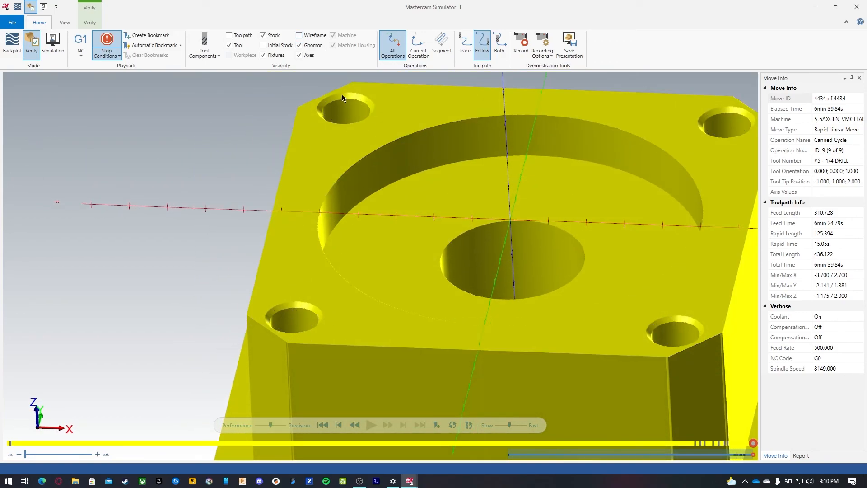
scroll(290, 163, down, 3)
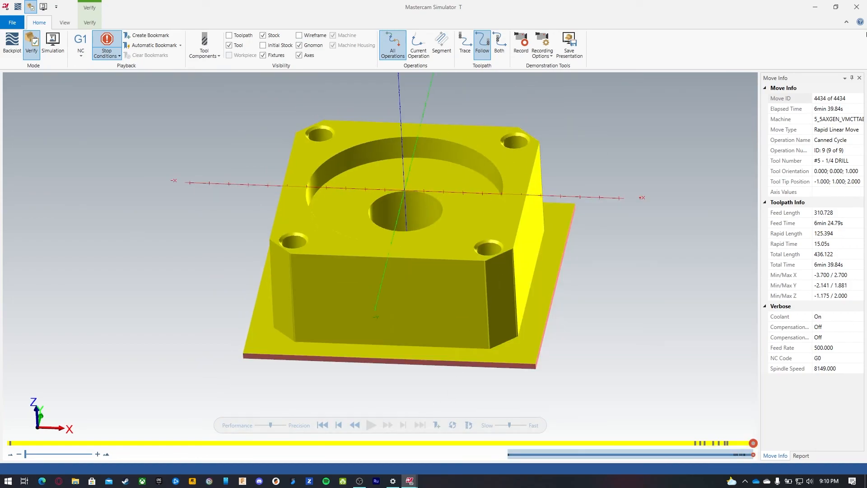
click(816, 7)
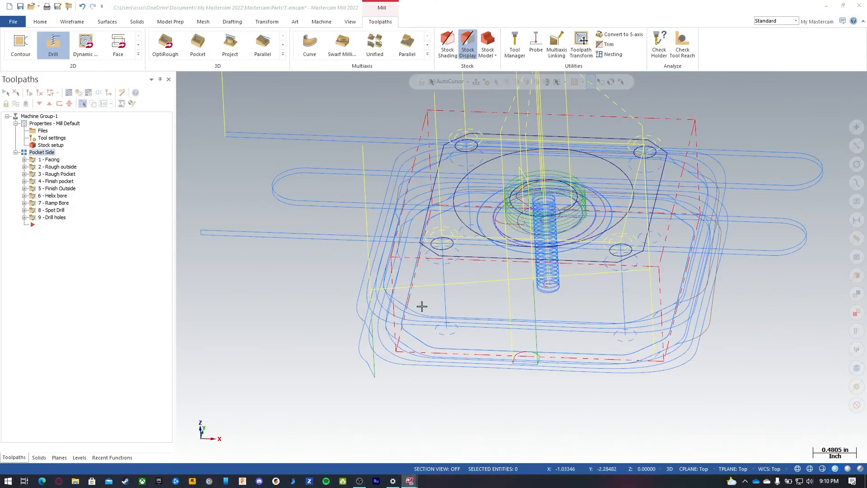
Step: Hide the existing toolpaths, start a Contour toolpath and chain the large circular pocket edge
click(91, 245)
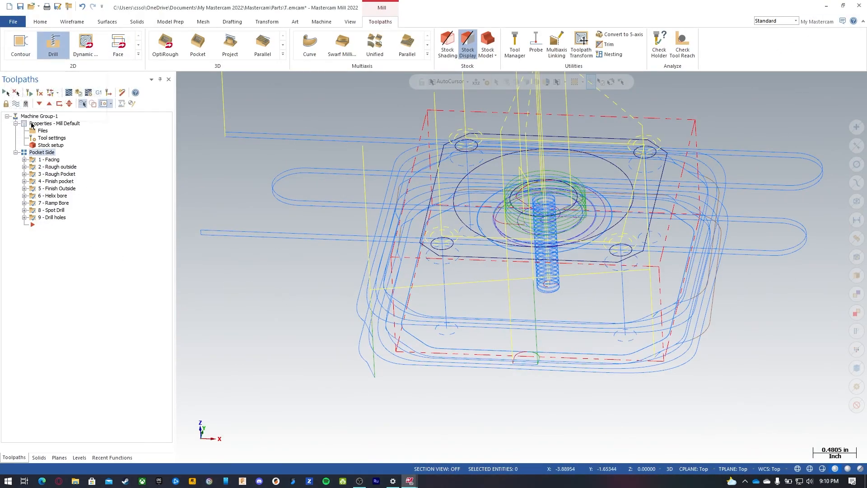
click(89, 237)
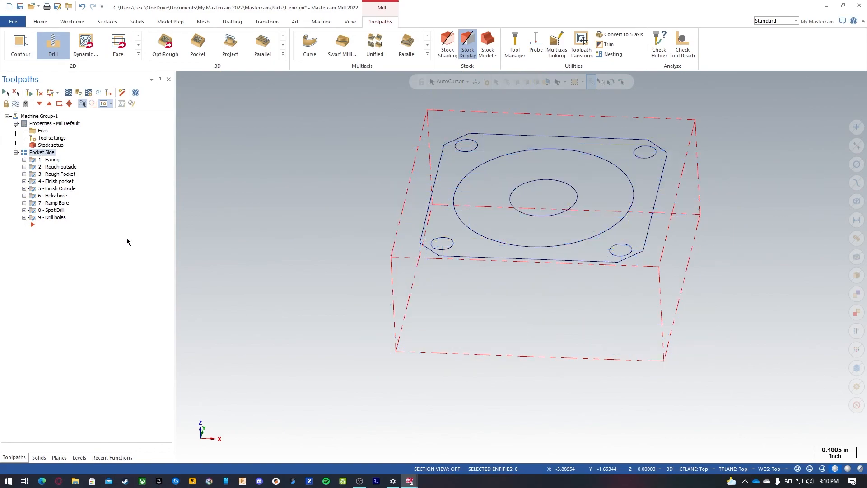
click(20, 44)
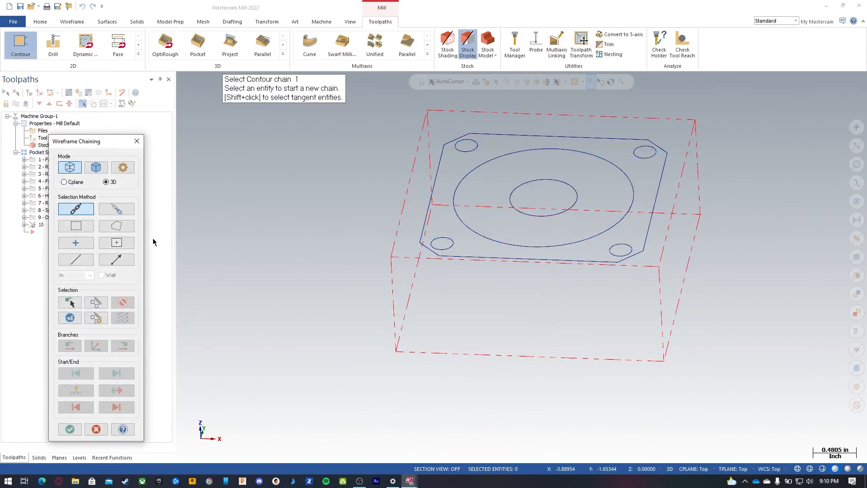
click(632, 195)
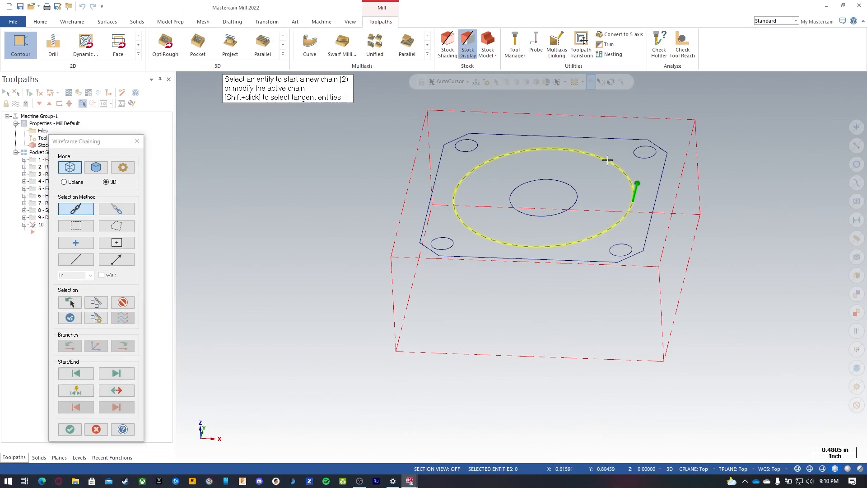
click(70, 429)
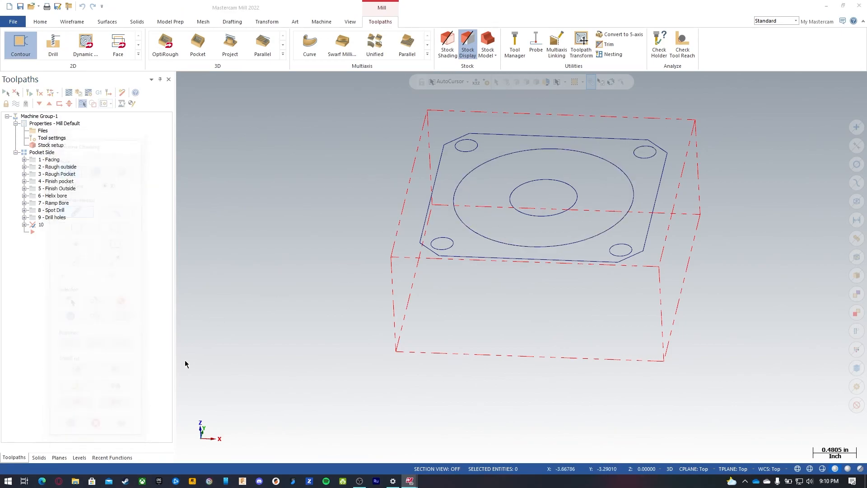
click(42, 151)
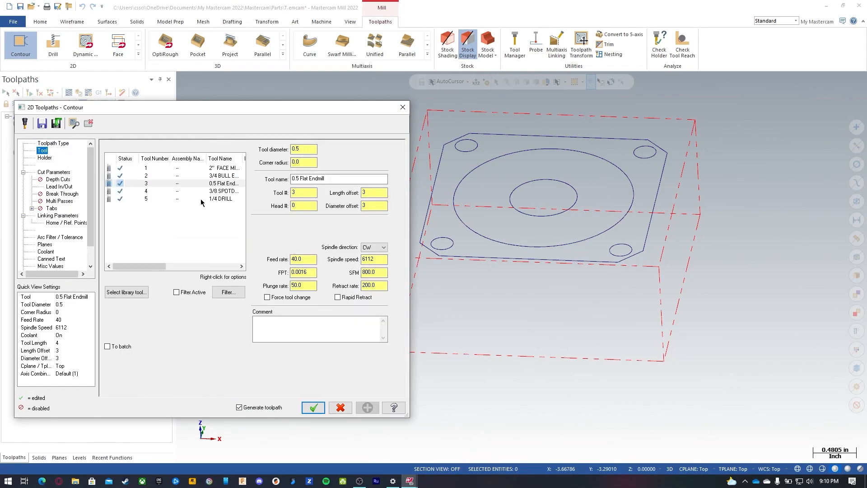
Step: Pick the 3/8 SPOTDRILL tool with comment "chamfer pocket" and set the contour type to 2D chamfer
click(221, 192)
click(281, 332)
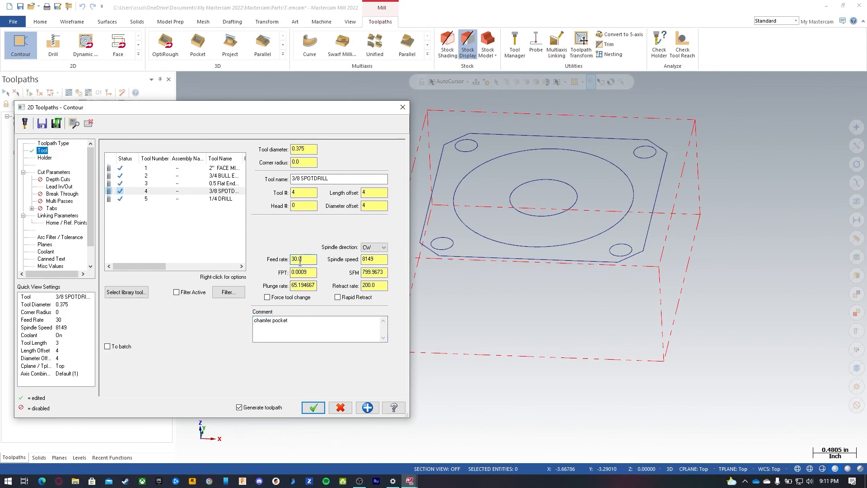
click(153, 226)
click(54, 172)
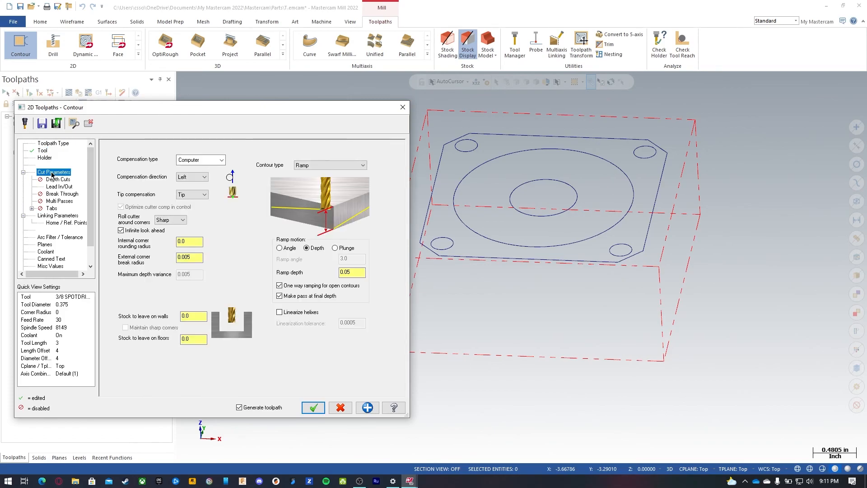
click(334, 165)
click(336, 179)
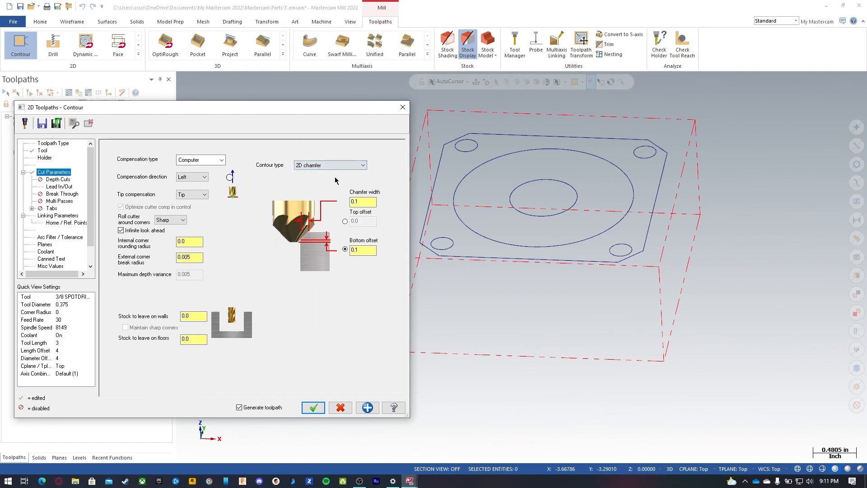
Step: Set the chamfer width to 0.03 and the bottom offset to 0.05
double_click(368, 202)
text(.03)
click(357, 250)
drag(360, 248, 344, 250)
click(368, 202)
drag(364, 202, 345, 204)
drag(362, 250, 336, 250)
text(.05)
key(Return)
Step: Set the entry and exit lead line length and arc radius to 25 percent
click(59, 186)
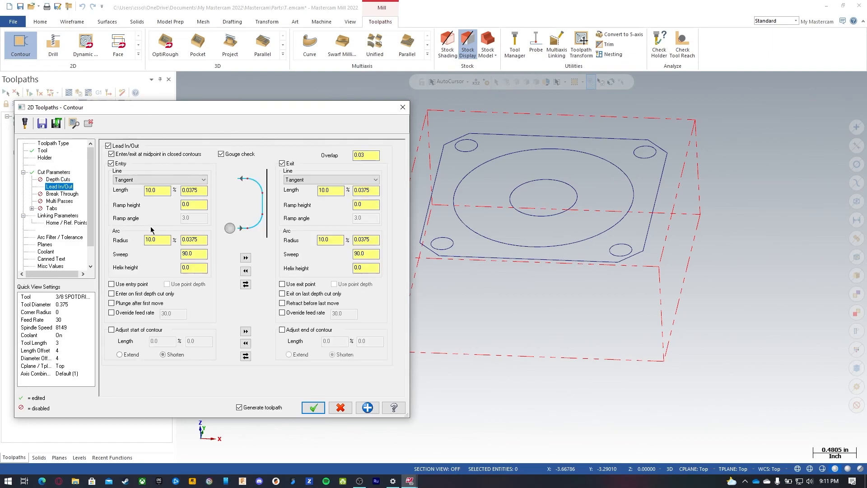
click(158, 190)
drag(159, 190, 129, 193)
text(250)
click(162, 241)
drag(162, 241, 131, 243)
text(25)
click(246, 257)
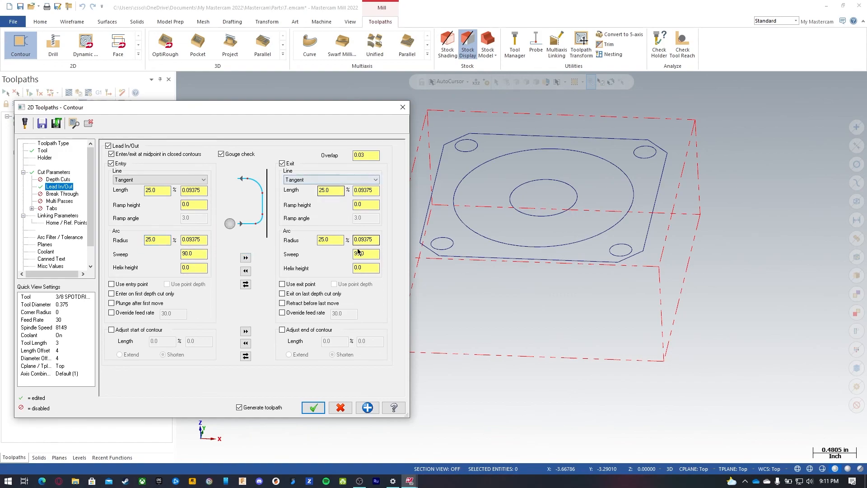
Step: Set the top of stock and depth linking values to 0
click(58, 215)
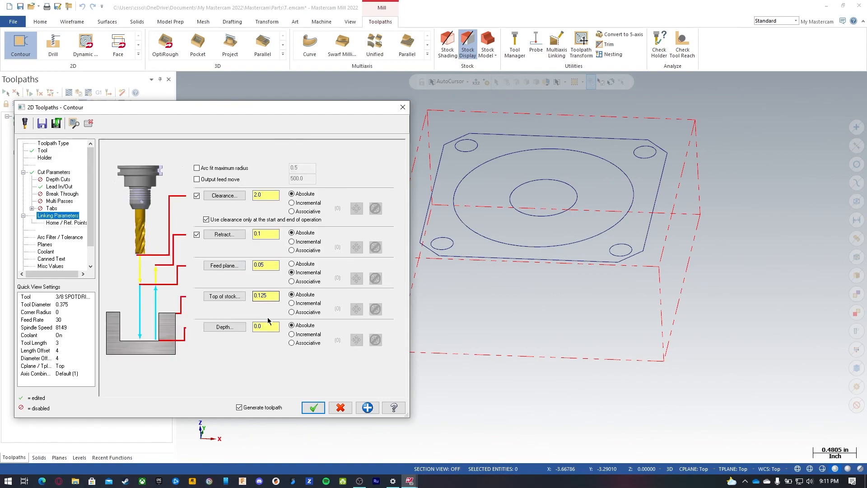
drag(273, 296, 230, 290)
text(0)
double_click(266, 327)
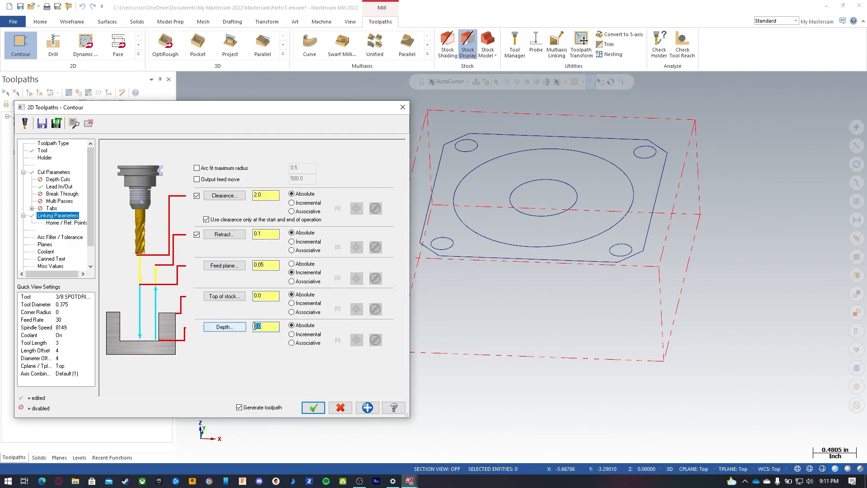
Step: Review the chamfer, linking and coolant settings and accept the chamfer pocket contour operation
click(53, 172)
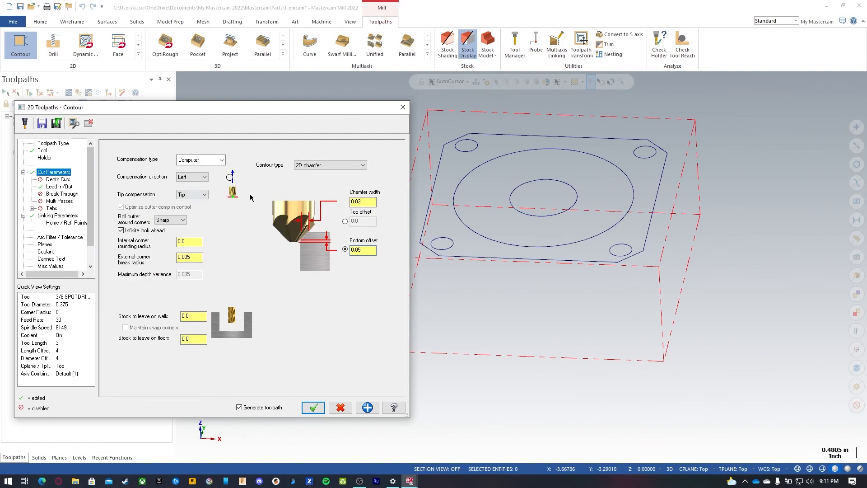
click(66, 216)
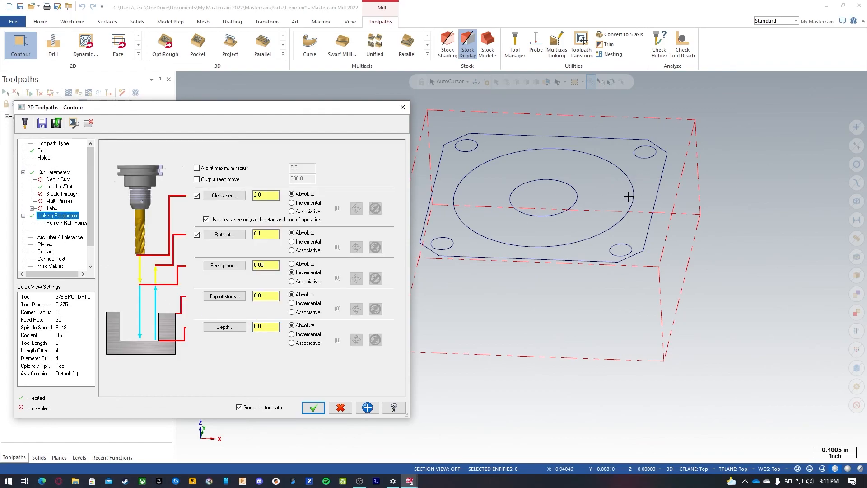
click(45, 245)
click(45, 252)
click(313, 407)
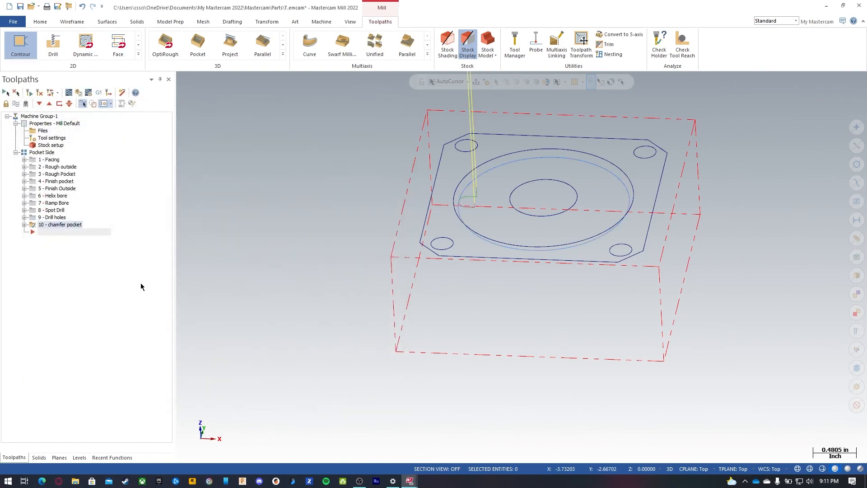
Step: Verify all Pocket Side operations, stepping through each to inspect the chamfered pocket, then close the simulator
mouse_move(494, 179)
middle_down()
mouse_move(546, 222)
mouse_move(500, 181)
middle_up()
click(42, 152)
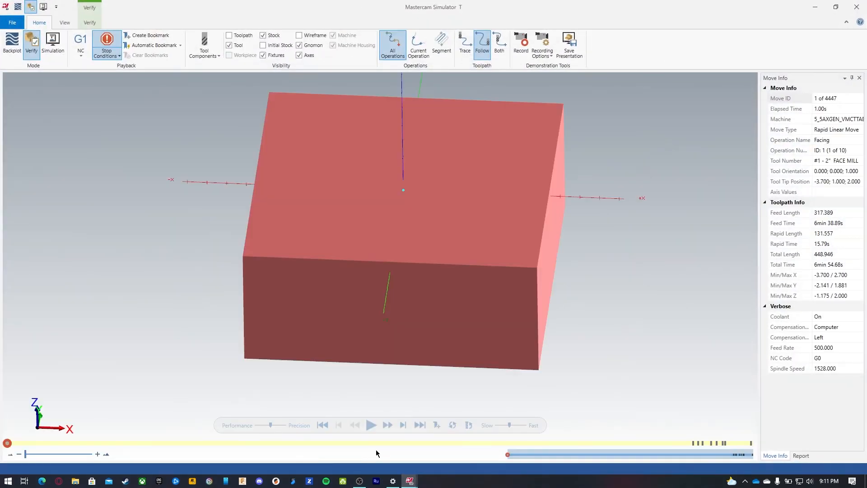
click(419, 425)
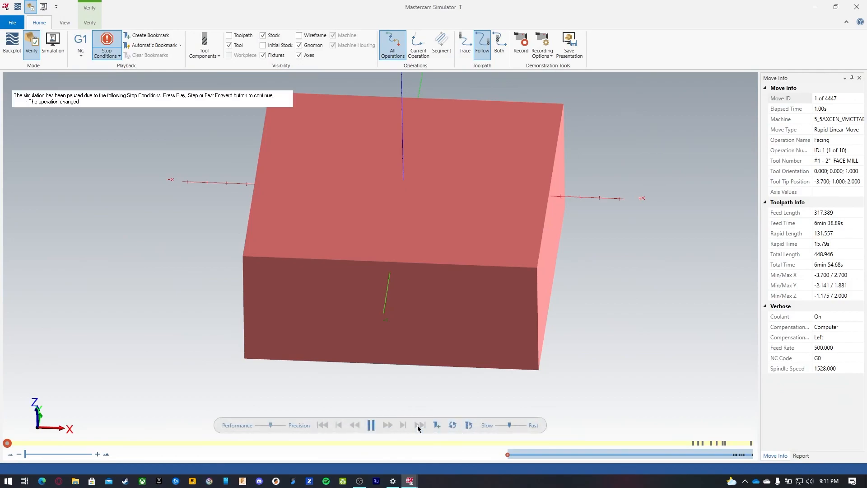
click(420, 425)
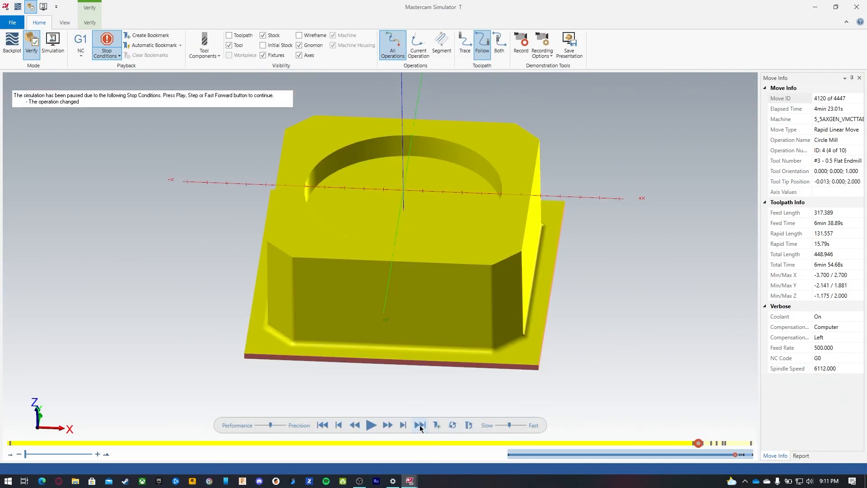
click(420, 425)
click(419, 425)
click(420, 425)
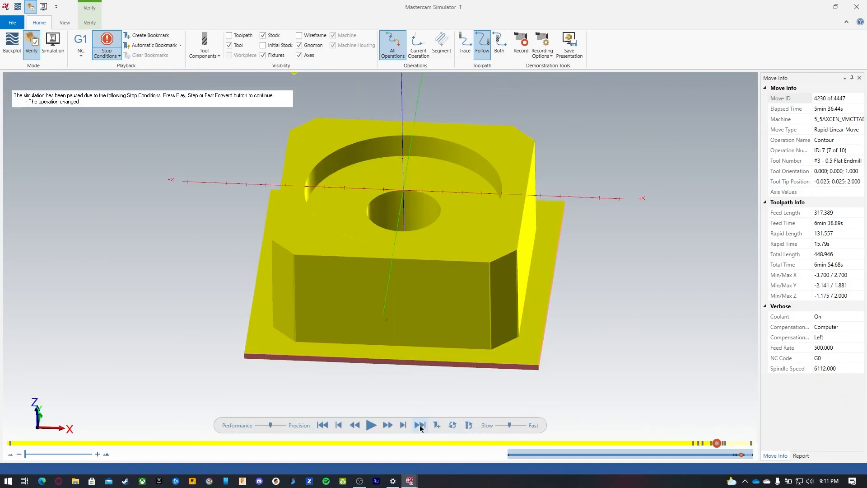
click(420, 425)
click(420, 425)
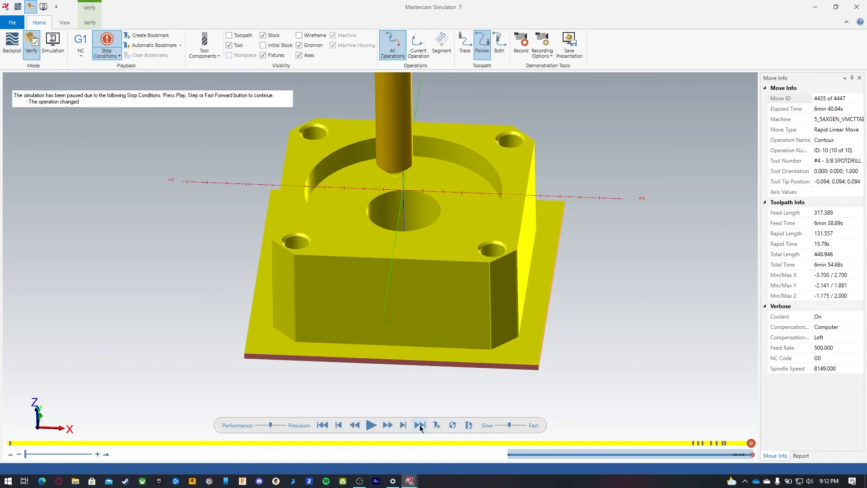
drag(509, 426, 501, 424)
click(372, 425)
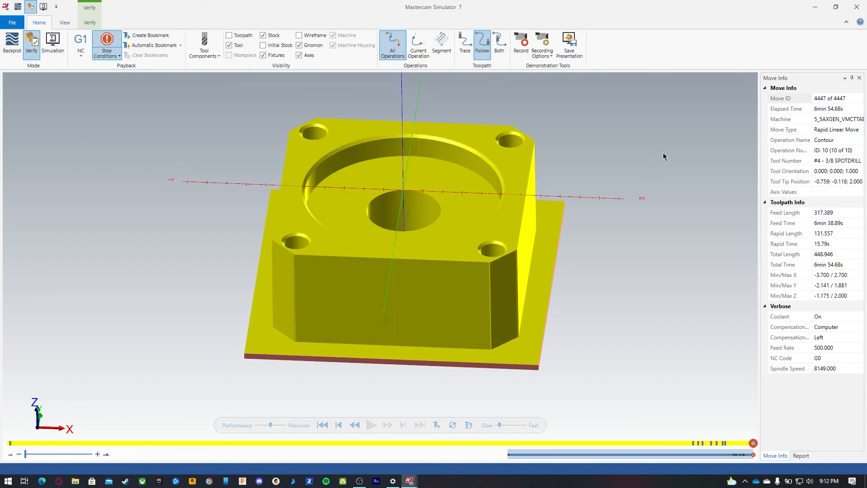
click(815, 7)
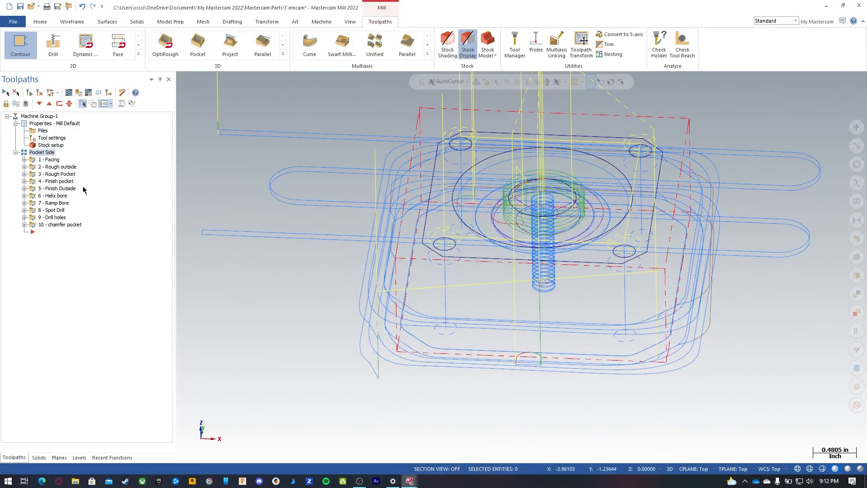
Step: Create a new toolpath group named Bottom Side in the machine group
click(45, 117)
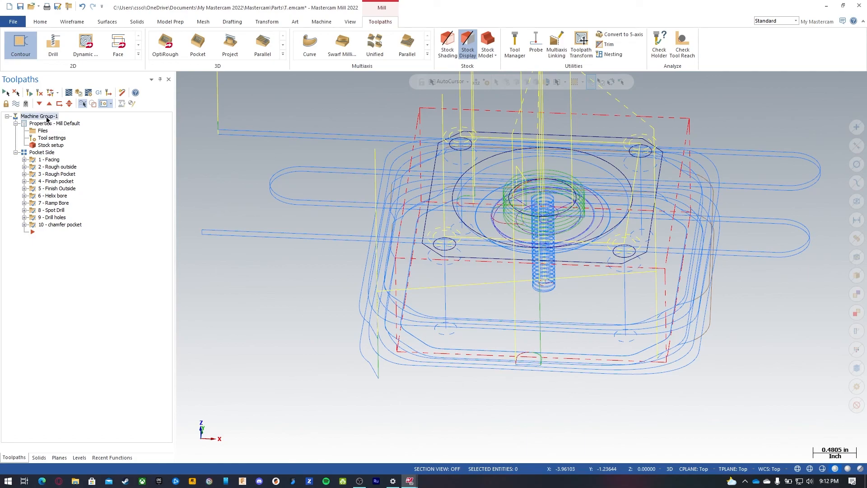
right_click(47, 118)
mouse_move(92, 176)
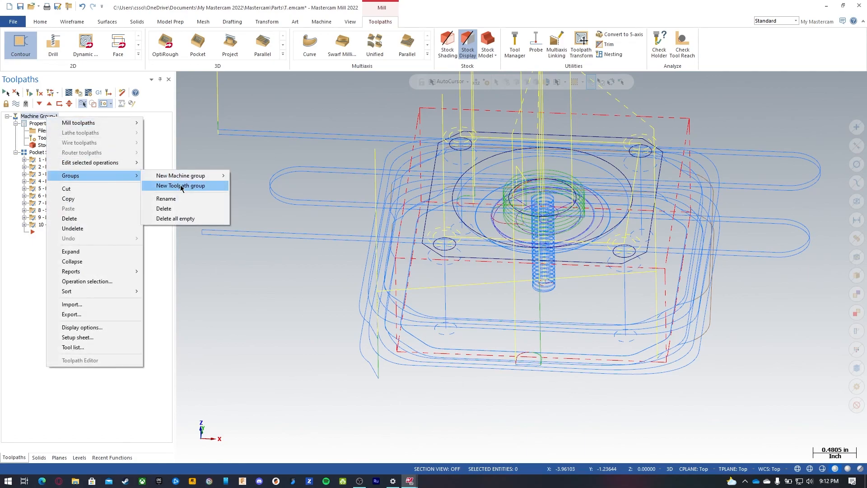
click(181, 187)
click(49, 233)
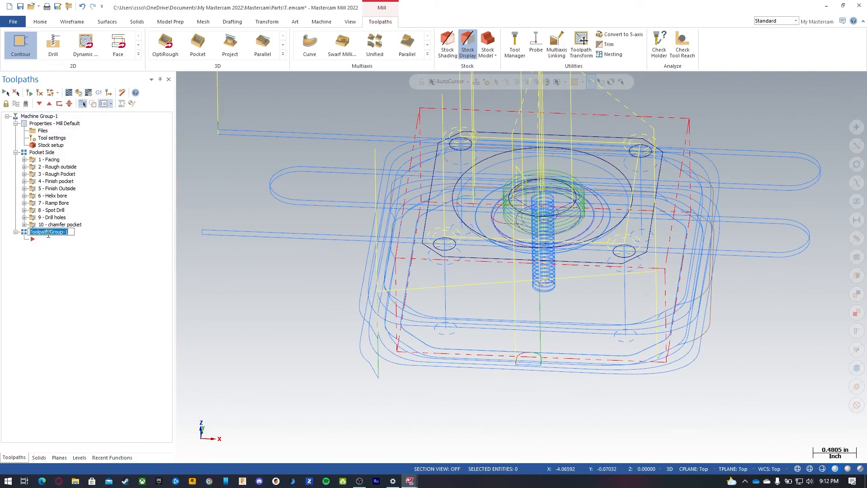
text(Bottom Side)
key(Return)
Step: Select the Bottom Side group with no toolpaths displayed and orbit the part to view its underside
click(53, 225)
click(58, 197)
click(57, 203)
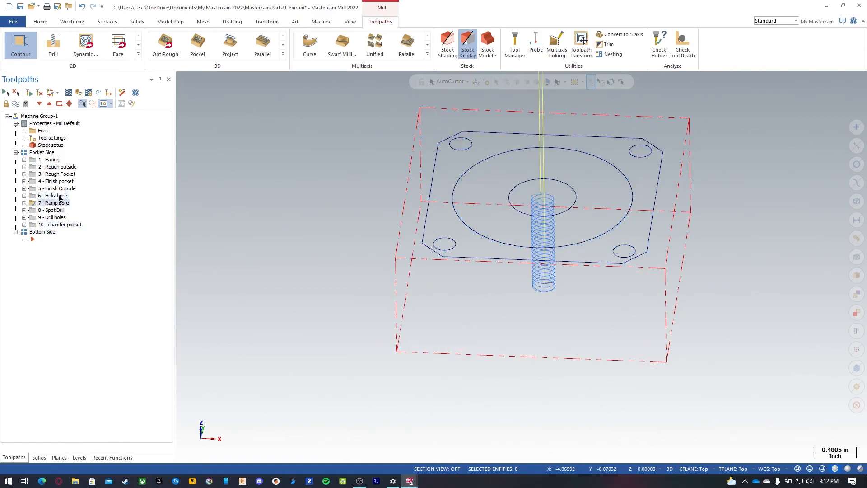
click(24, 104)
click(40, 234)
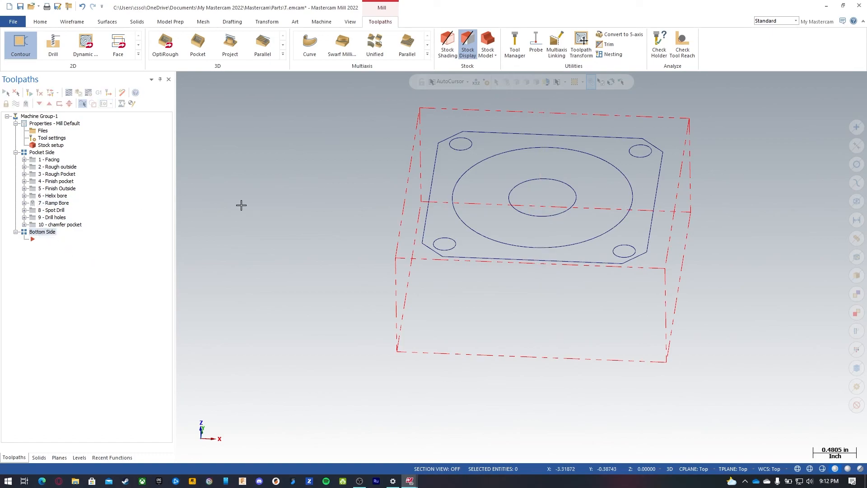
middle_drag(418, 271, 530, 300)
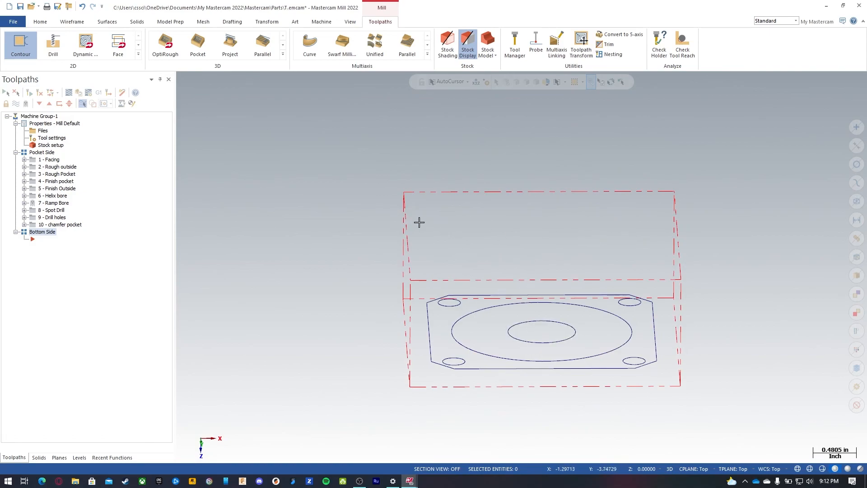
middle_drag(403, 213, 465, 224)
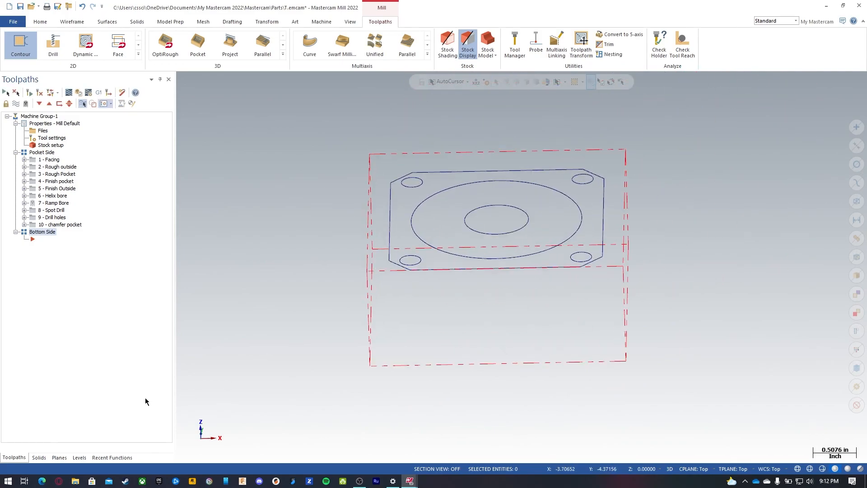
Step: Duplicate the Top plane and rename the copy Bottomside
click(56, 456)
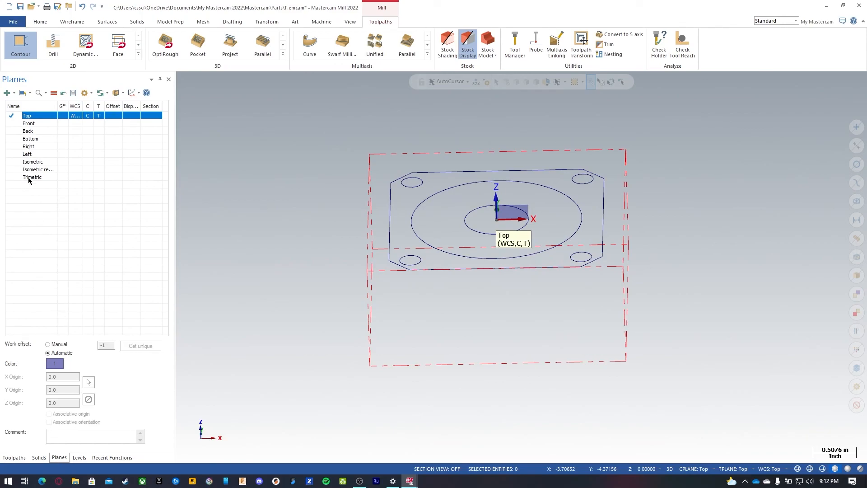
right_click(32, 117)
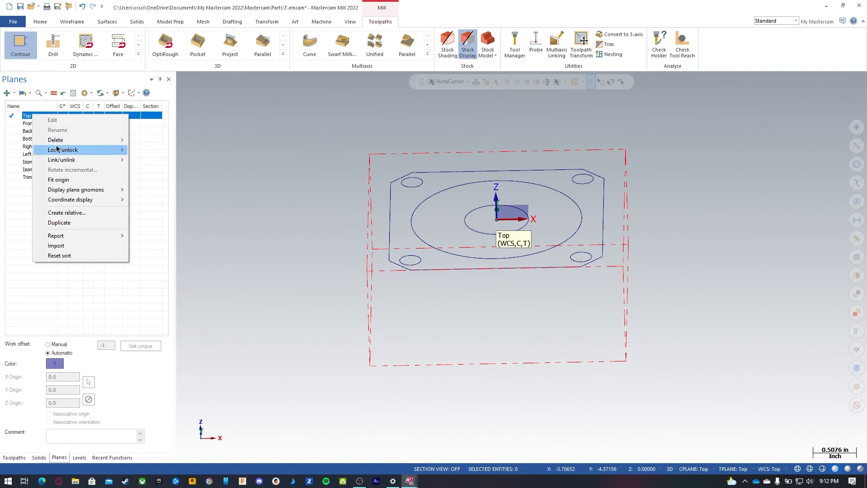
click(66, 223)
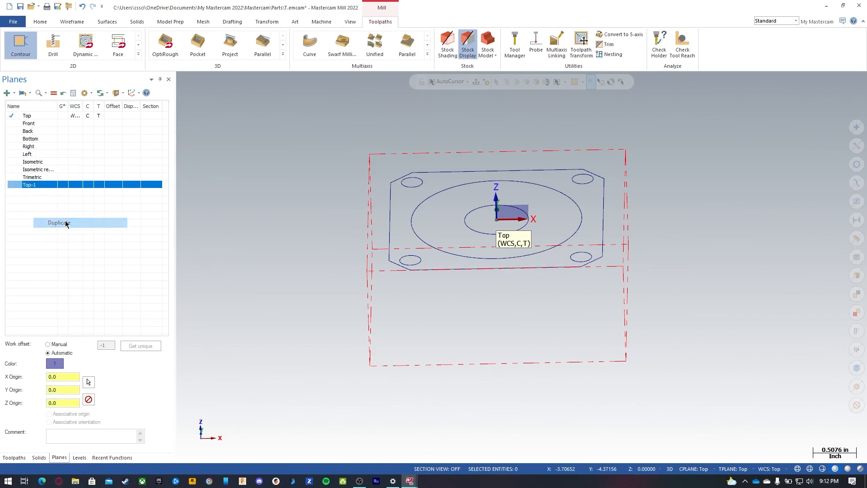
click(31, 185)
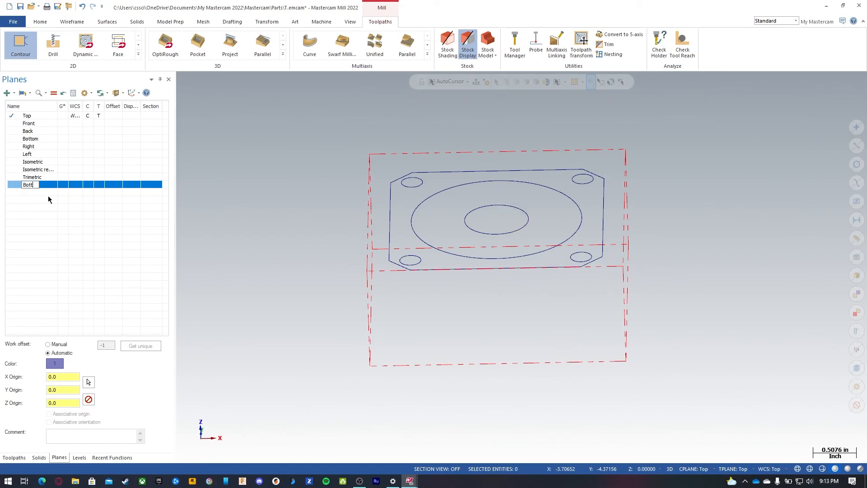
text(Bottomside)
key(Return)
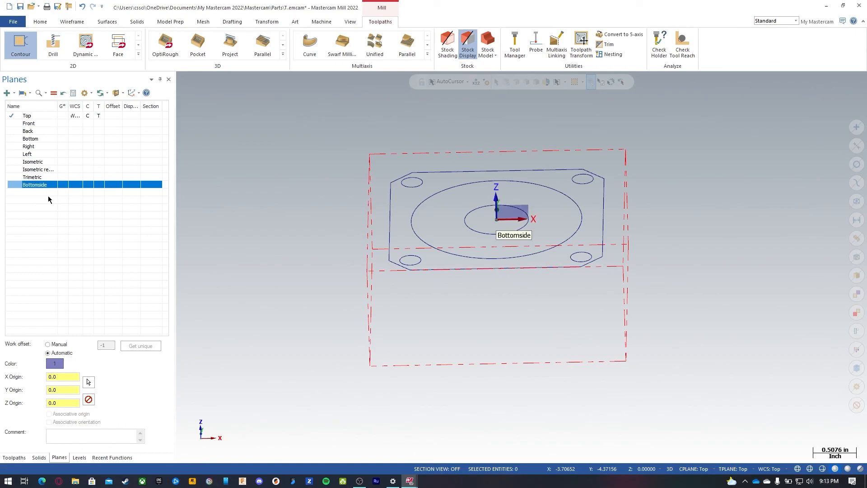
Step: Make Bottomside the current WCS, construction and tool plane and set its Z origin to -1.0
click(53, 93)
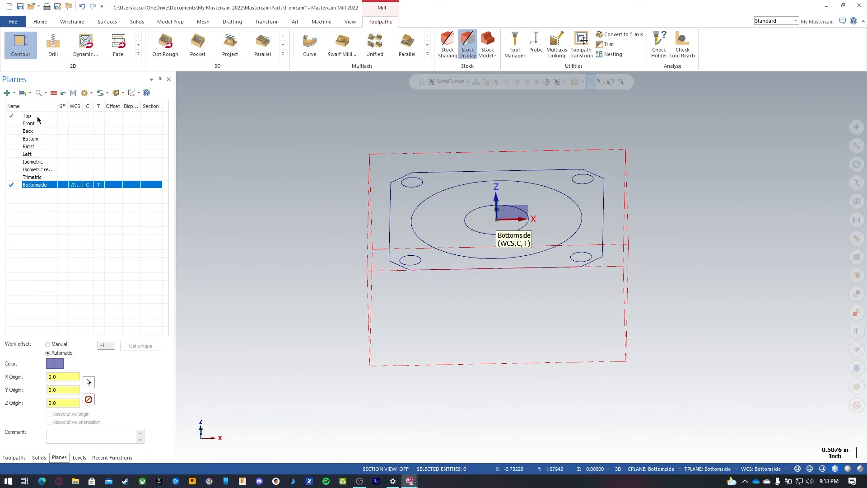
click(66, 402)
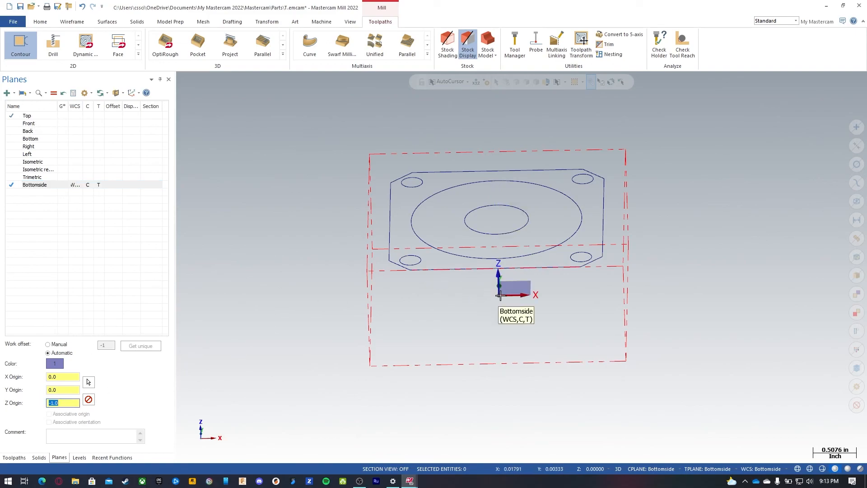
click(49, 221)
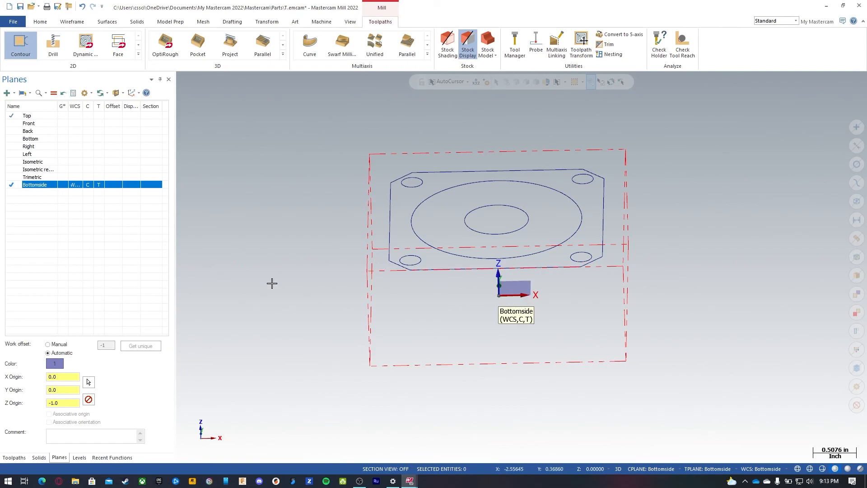
Step: Rotate the Bottomside plane incrementally 180 degrees about X and keep it as the current plane
right_click(30, 187)
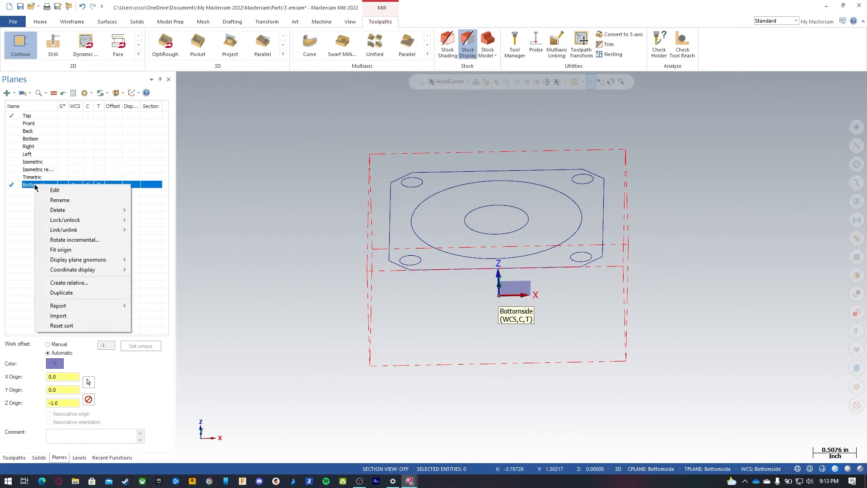
click(62, 240)
drag(60, 136, 52, 133)
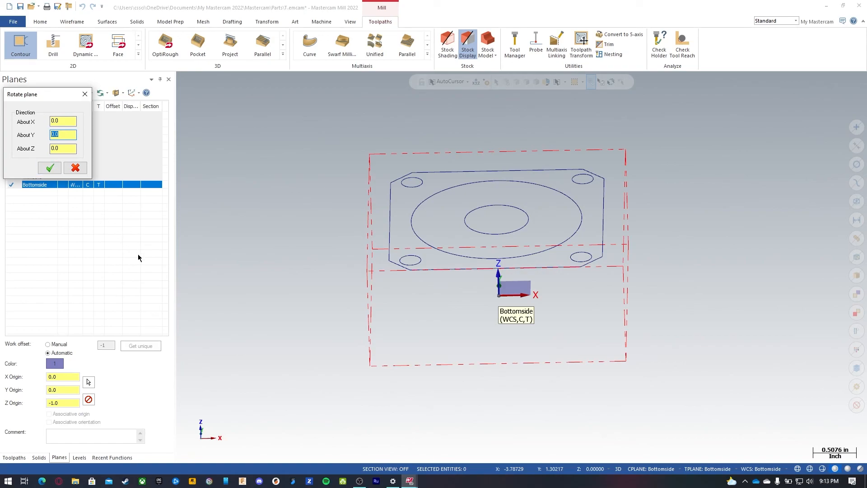
click(69, 148)
text(180)
key(Return)
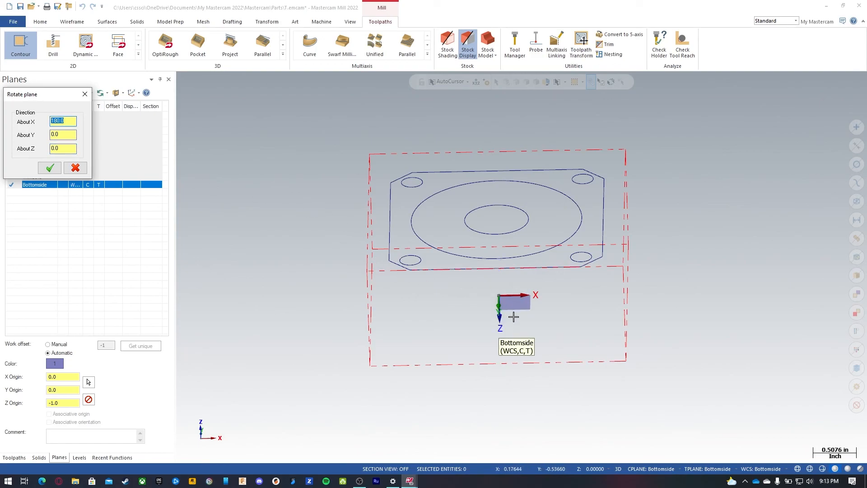
mouse_move(569, 298)
middle_down()
mouse_move(578, 439)
mouse_move(573, 284)
mouse_move(577, 428)
mouse_move(563, 290)
middle_up()
click(50, 167)
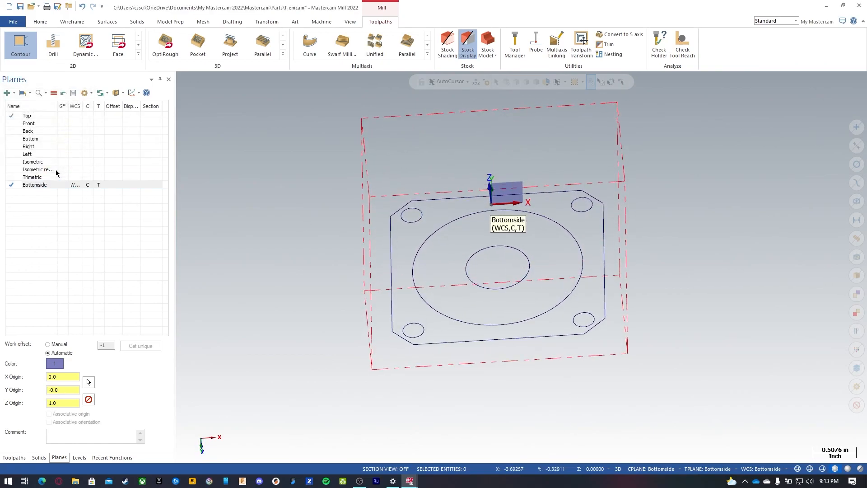
click(54, 93)
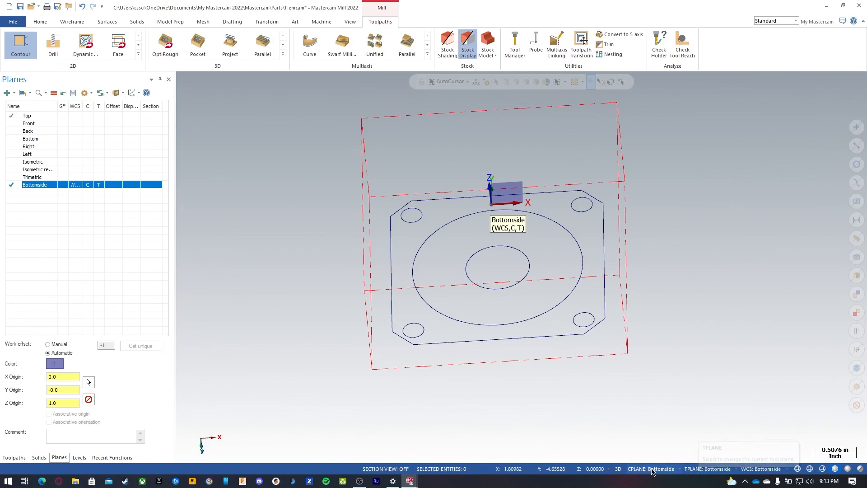
Step: Copy the 1 - Facing operation and paste it into the Bottom Side group
click(14, 457)
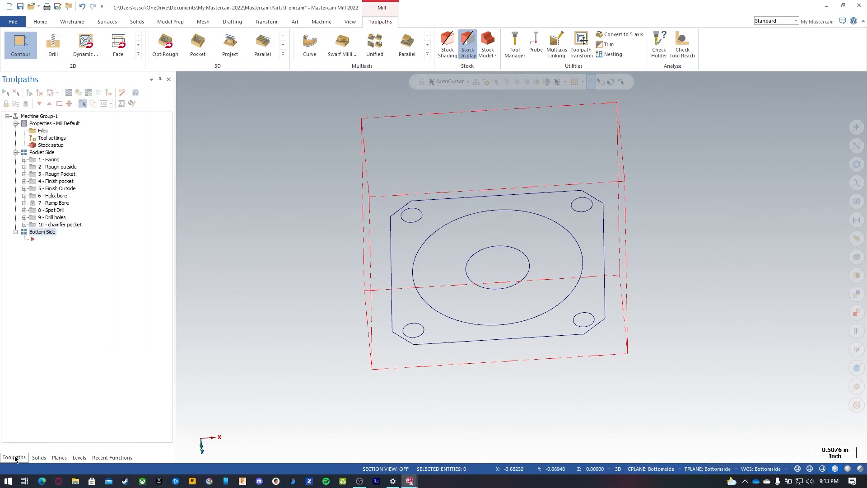
click(55, 162)
right_click(51, 161)
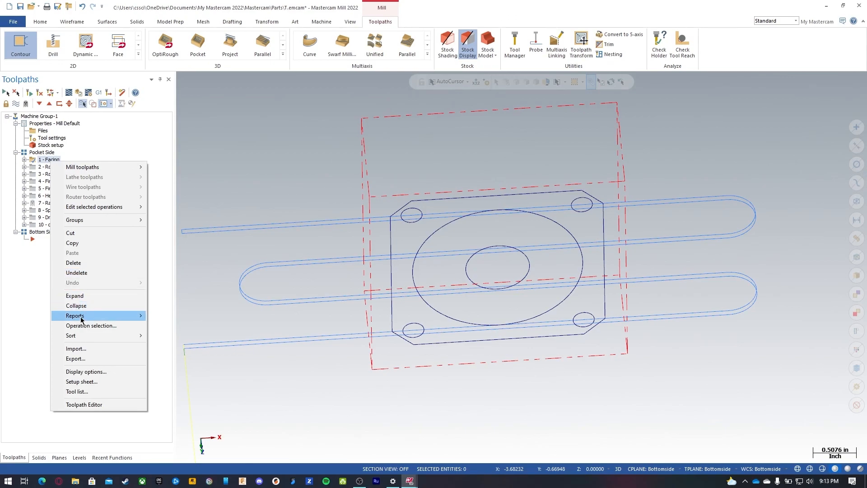
click(78, 244)
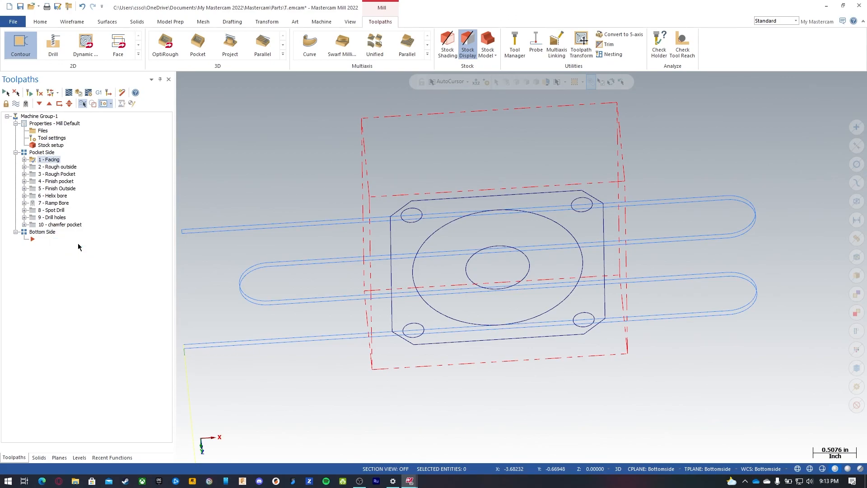
right_click(39, 253)
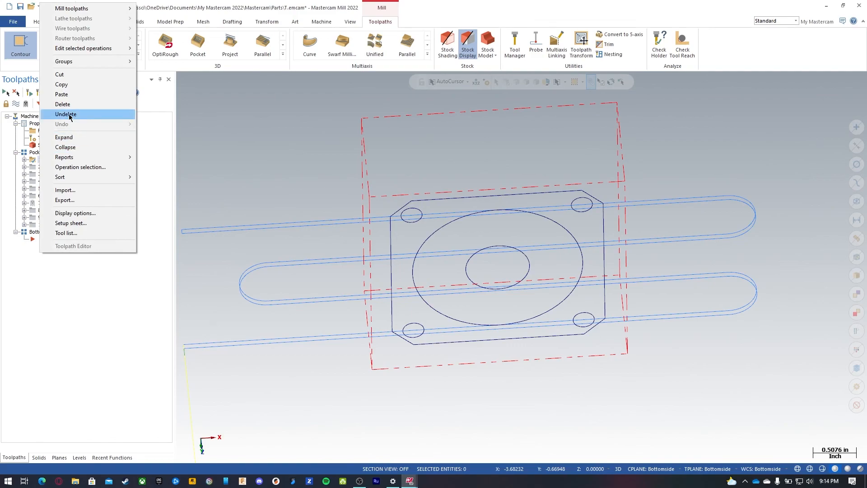
click(63, 93)
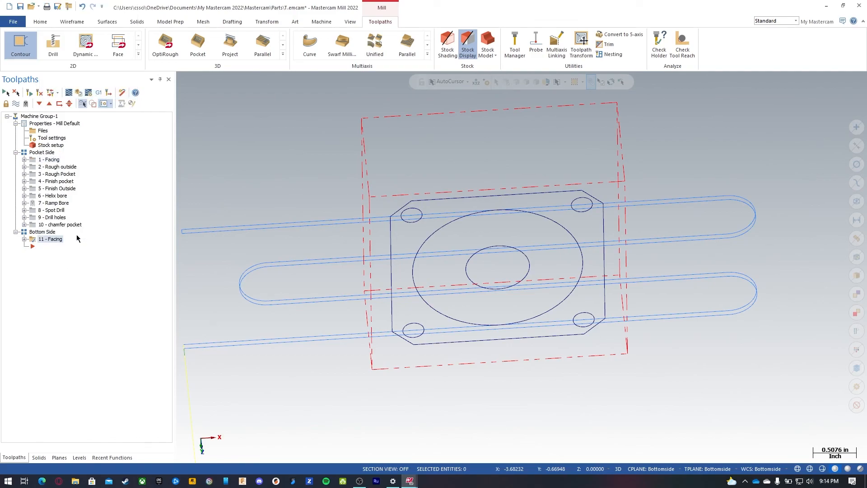
click(25, 240)
click(58, 247)
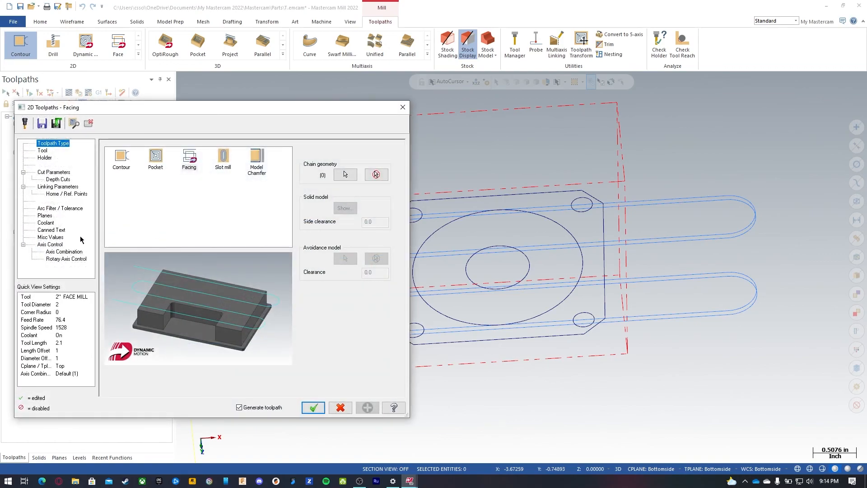
click(340, 407)
middle_drag(509, 344, 507, 319)
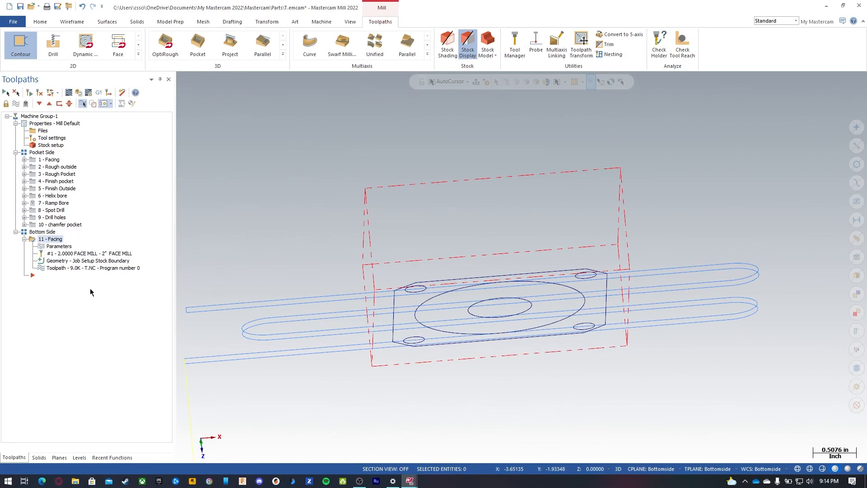
Step: Set the copied Facing operation's work coordinate system, tool plane and comp plane to Bottomside
click(58, 247)
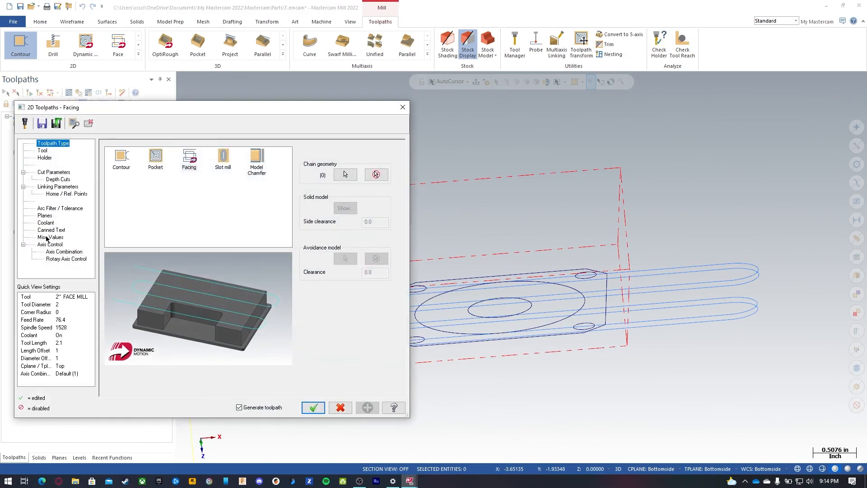
click(45, 216)
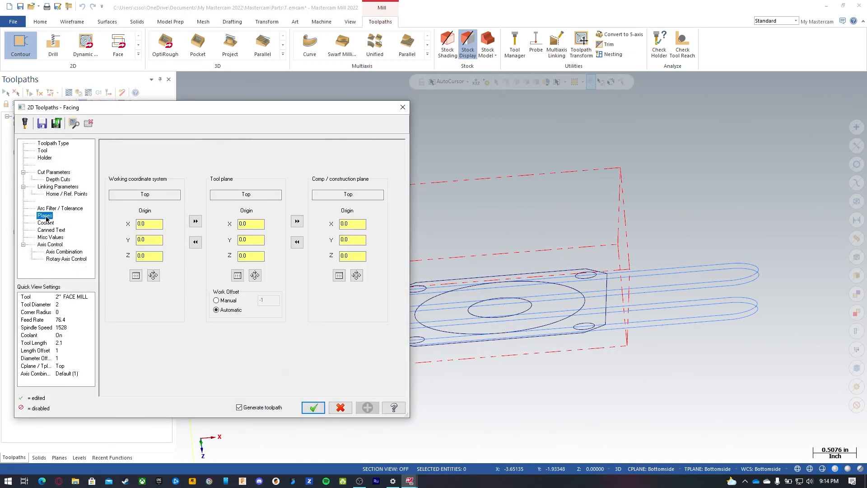
click(136, 276)
scroll(38, 140, down, 2)
click(27, 161)
click(97, 185)
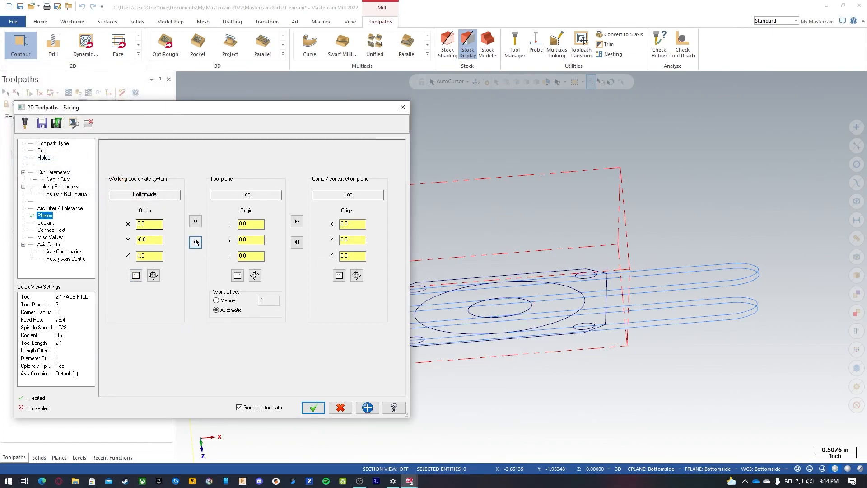
click(195, 221)
click(297, 221)
click(313, 408)
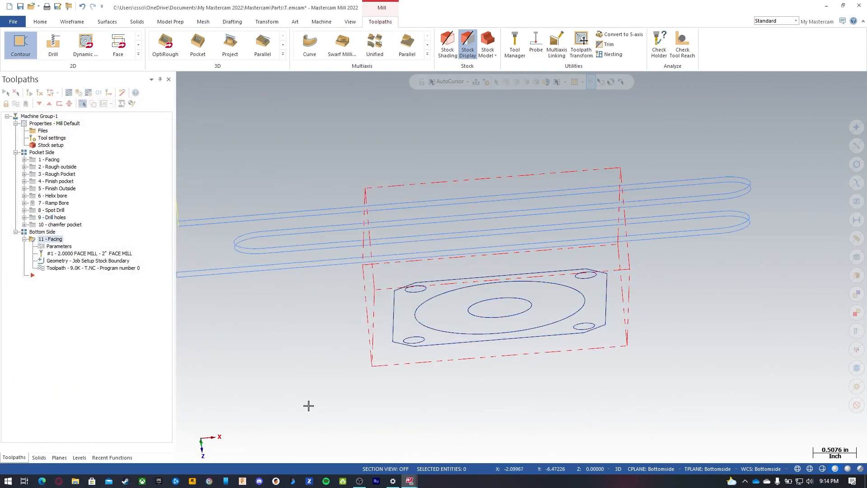
Step: Verify all operations in the machine group, stepping through each operation stop in the simulator
mouse_move(508, 255)
middle_down()
mouse_move(577, 238)
mouse_move(526, 267)
mouse_move(573, 269)
middle_up()
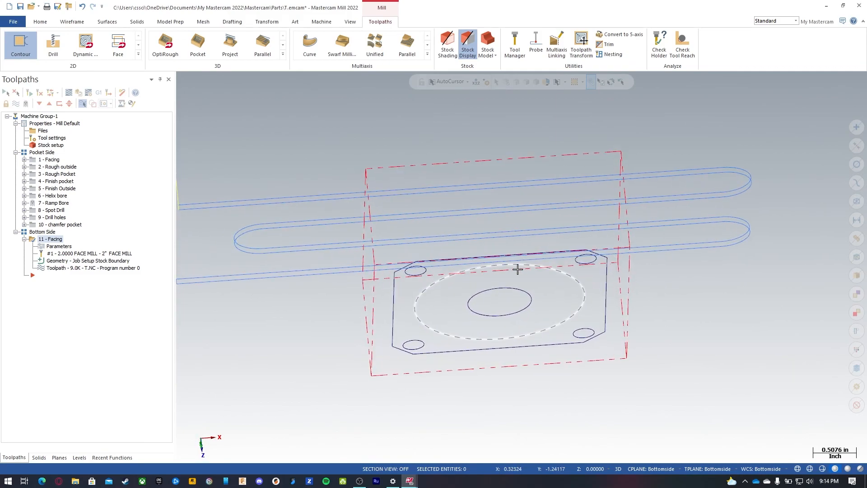
click(46, 154)
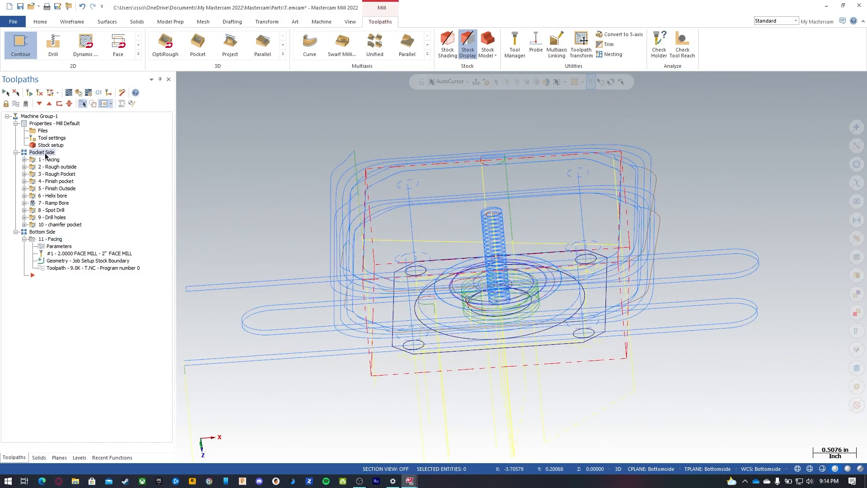
click(47, 239)
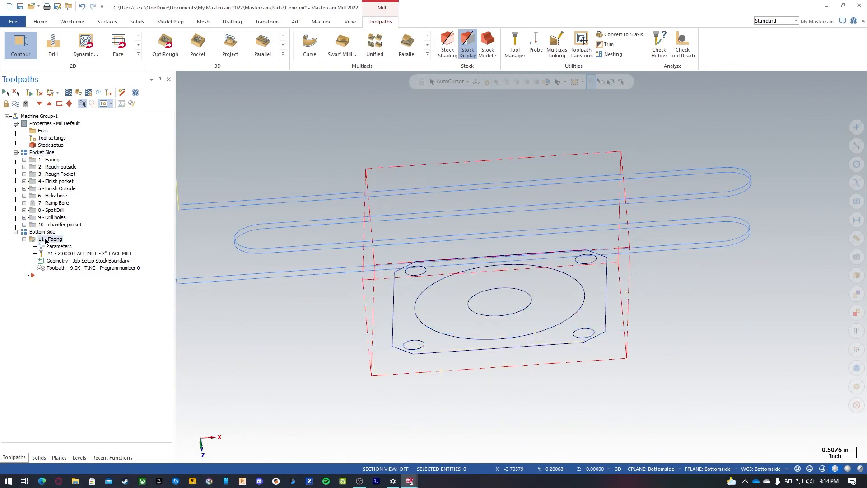
click(40, 117)
click(79, 92)
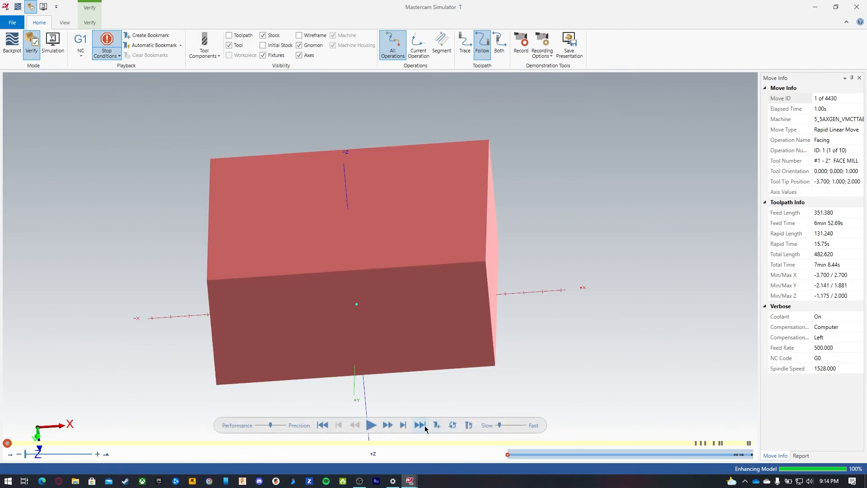
click(424, 426)
click(423, 426)
middle_drag(489, 371, 484, 275)
click(421, 426)
click(420, 426)
click(420, 425)
click(421, 426)
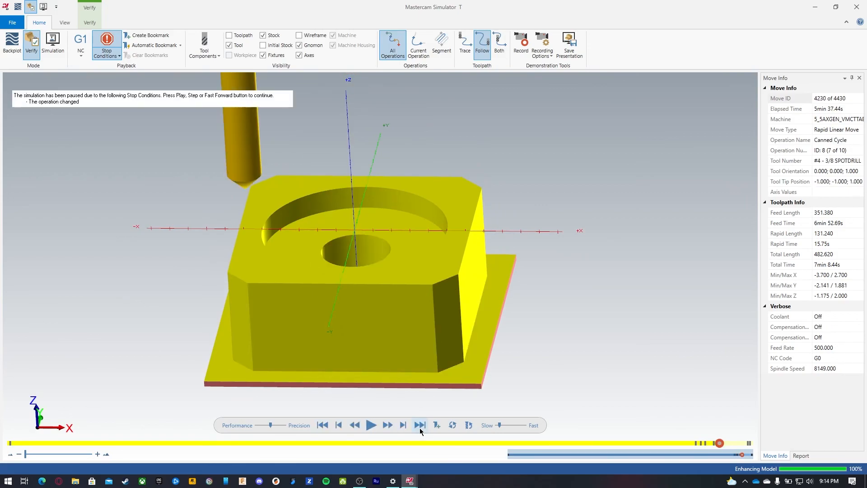
click(420, 426)
click(420, 427)
click(420, 426)
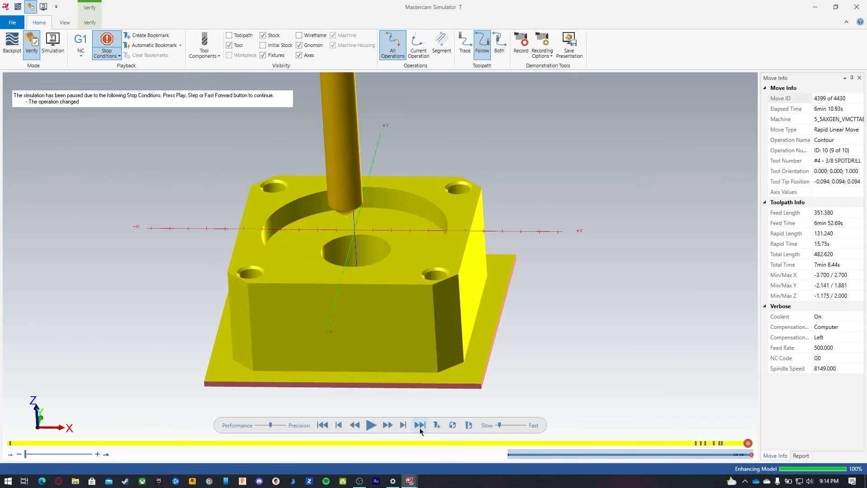
click(420, 425)
Step: Orbit and zoom the simulated part to inspect the faced underside, then close the simulator
middle_drag(462, 390, 465, 247)
scroll(445, 137, up, 3)
scroll(447, 162, down, 5)
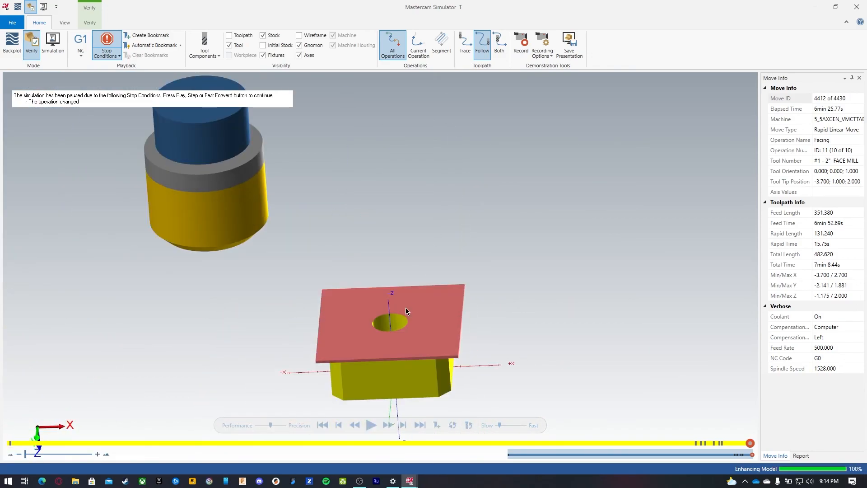
click(377, 424)
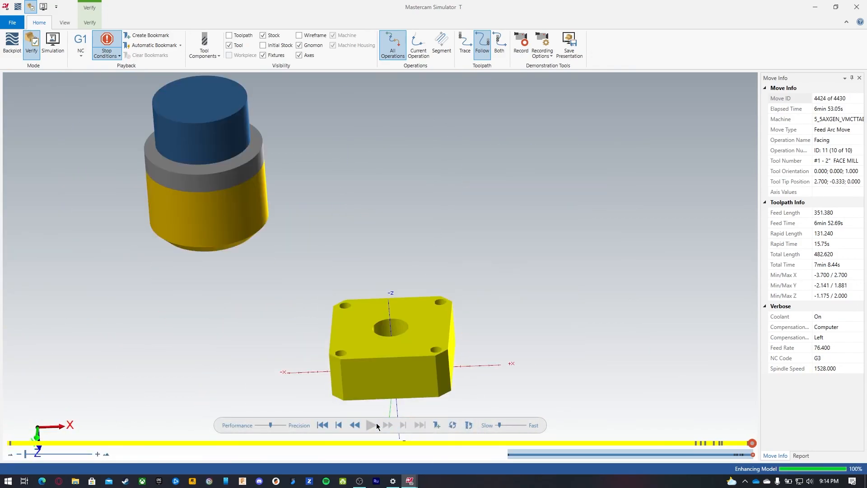
middle_drag(440, 344, 430, 310)
middle_drag(371, 315, 485, 371)
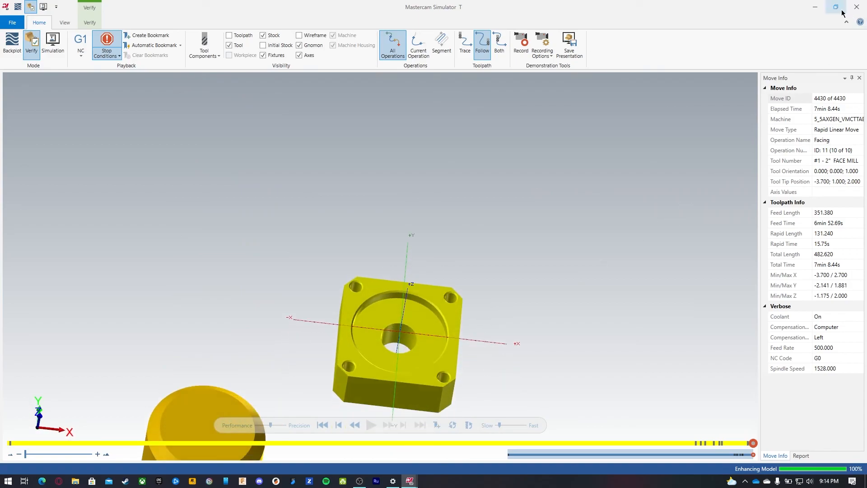
click(857, 7)
Step: Open the Bottom Side facing operation's parameters and switch its tool to the 3/4 bull endmill
click(55, 239)
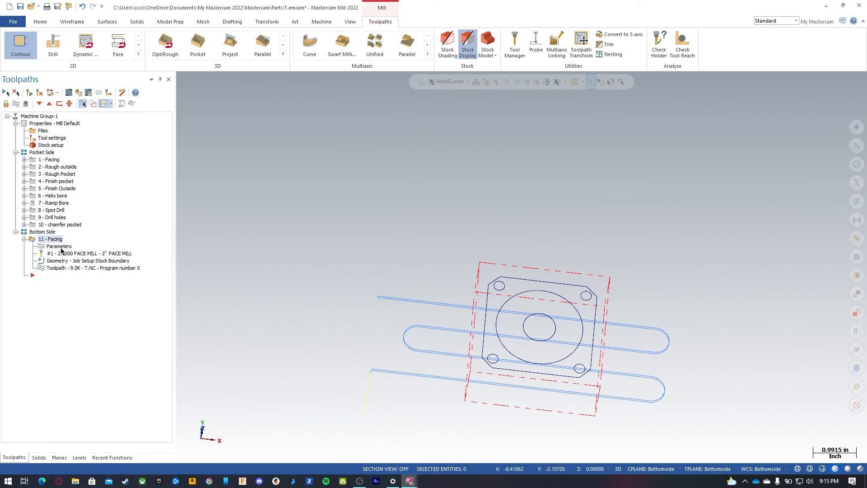
click(61, 251)
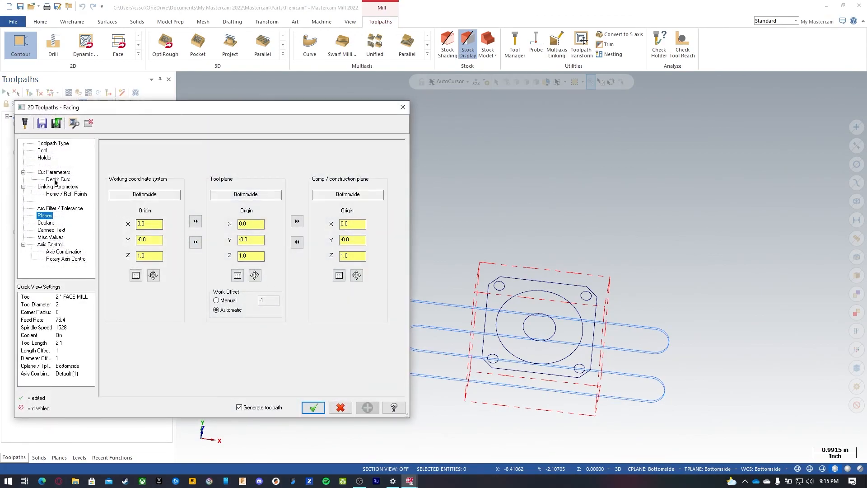
click(43, 150)
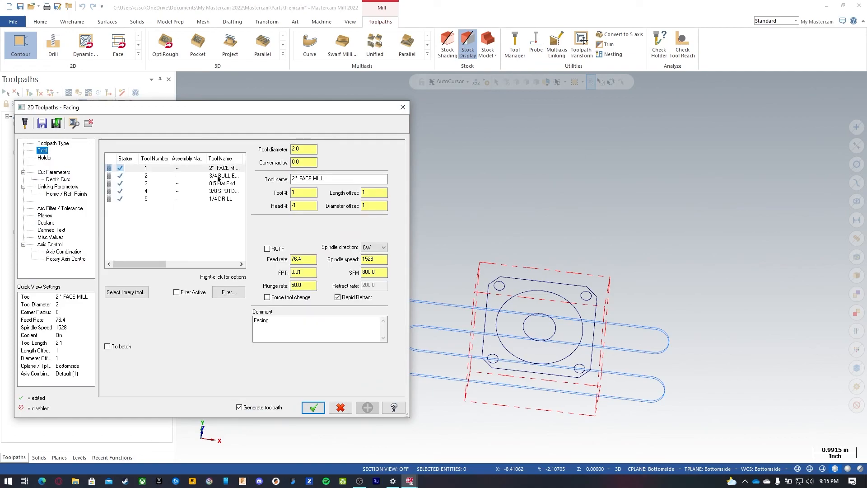
click(218, 176)
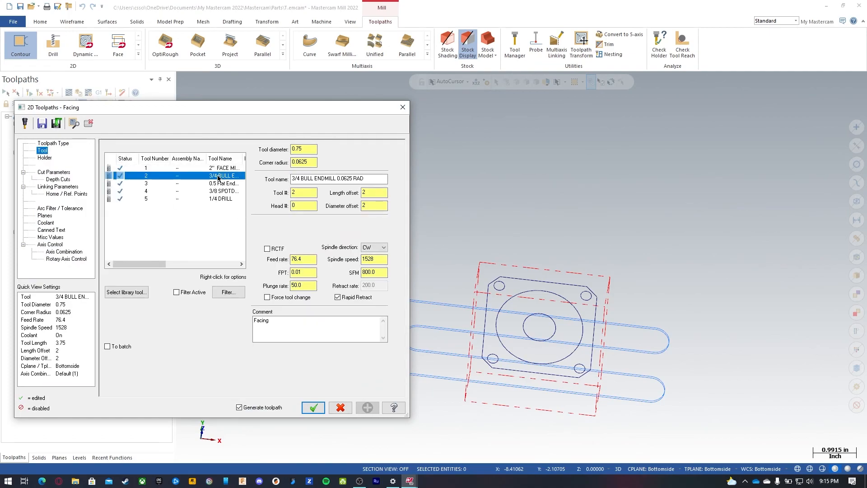
Step: Set the facing cutting method to Dynamic with a stepover distance of 10%
click(48, 172)
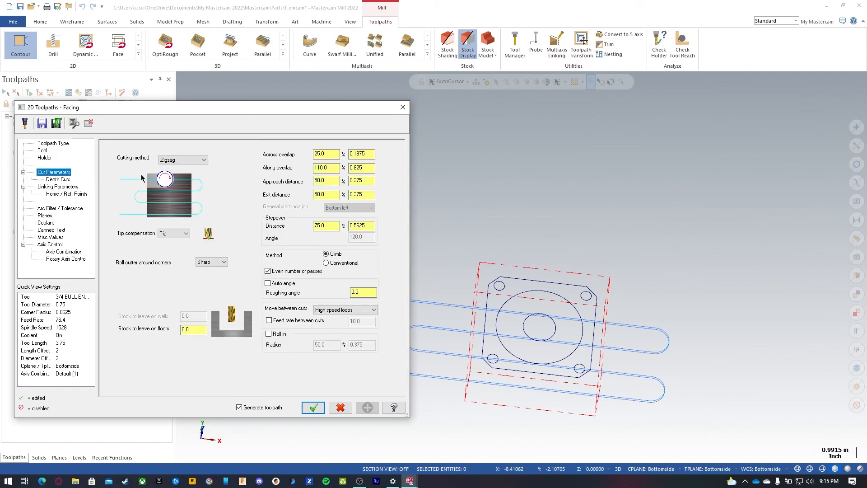
click(197, 160)
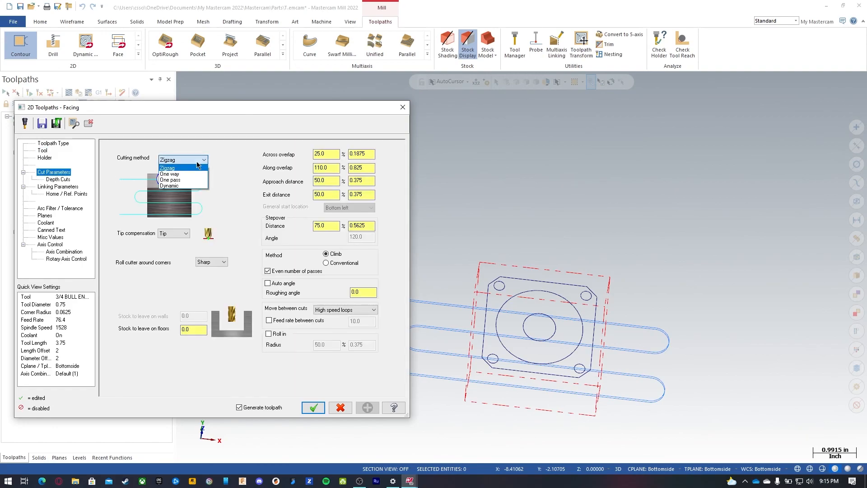
click(174, 186)
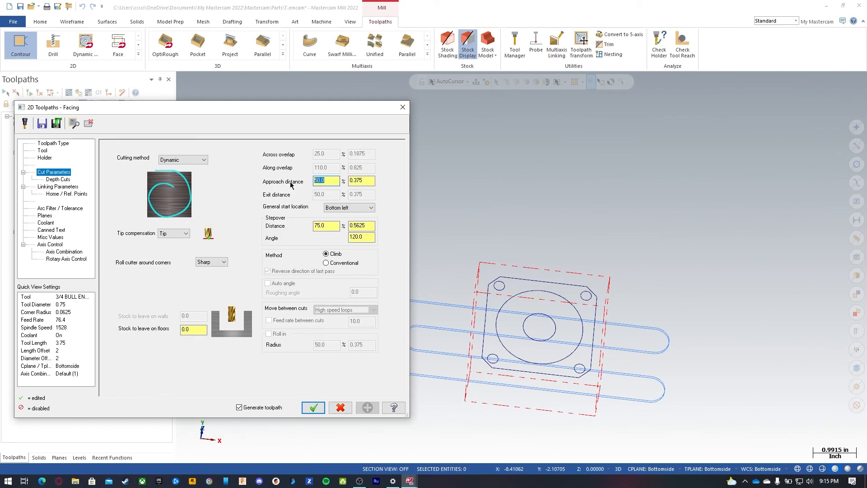
click(331, 226)
text(10)
key(Return)
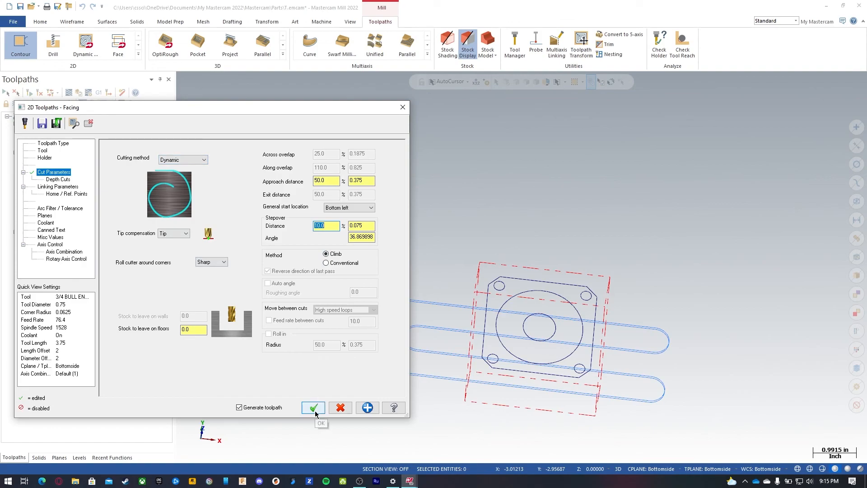
Step: Turn off depth cuts for the facing operation and accept the parameters
click(63, 188)
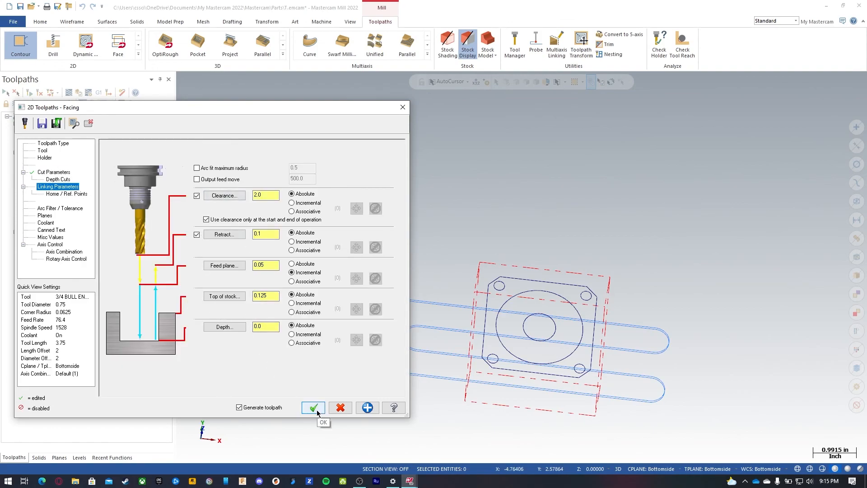
click(54, 172)
click(58, 180)
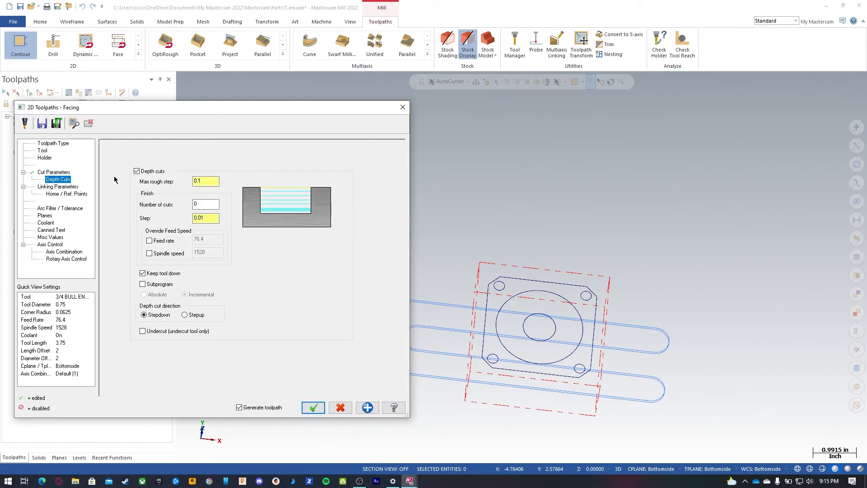
click(151, 172)
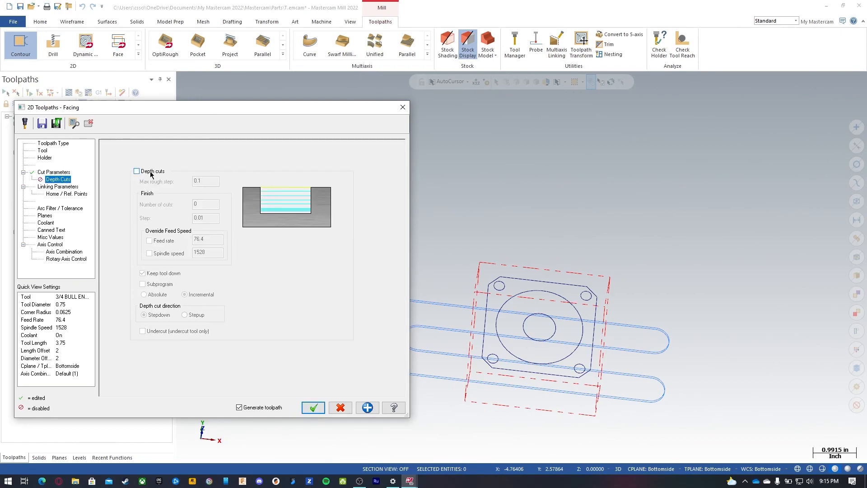
click(313, 407)
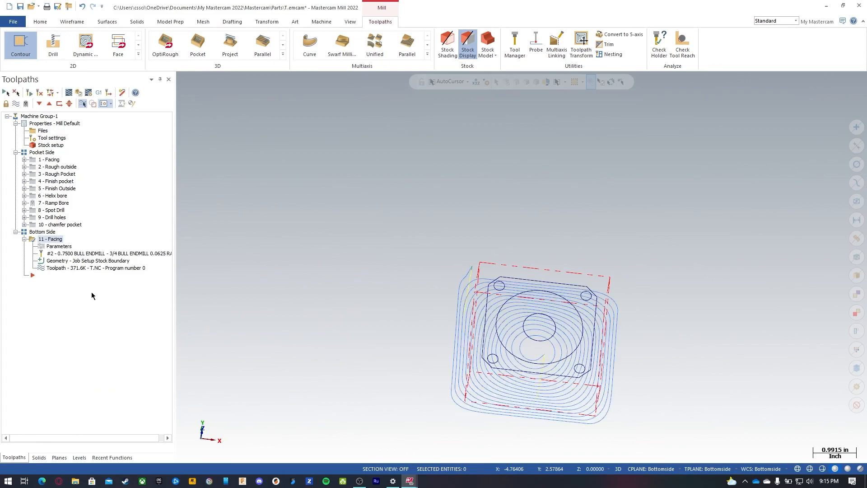
Step: Re-verify all operations in the simulator, stepping through to the end of the dynamic bottom facing, then close it
middle_drag(537, 232, 563, 290)
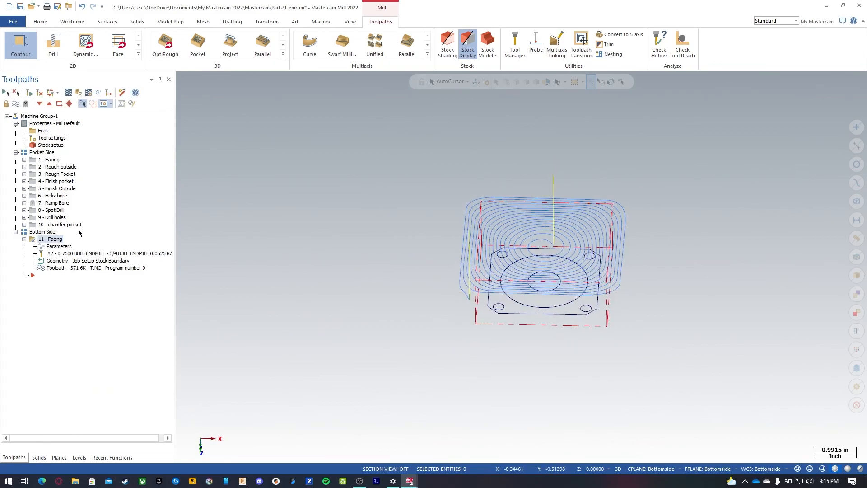
click(38, 117)
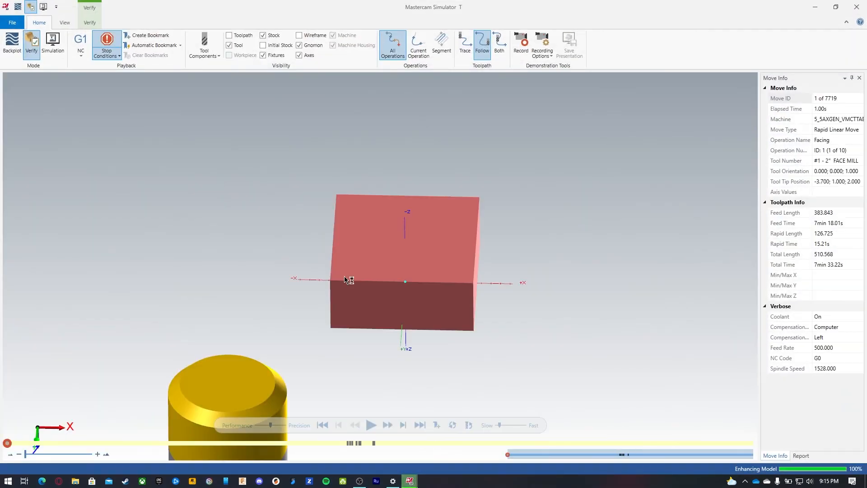
click(371, 426)
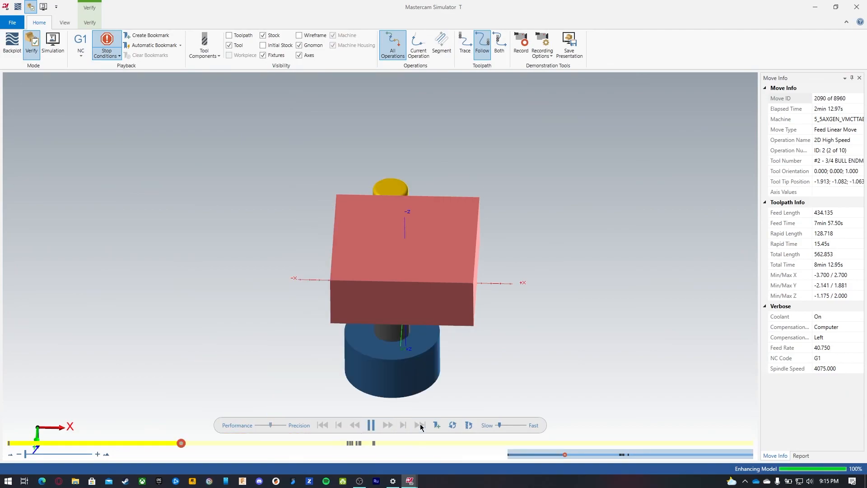
click(420, 425)
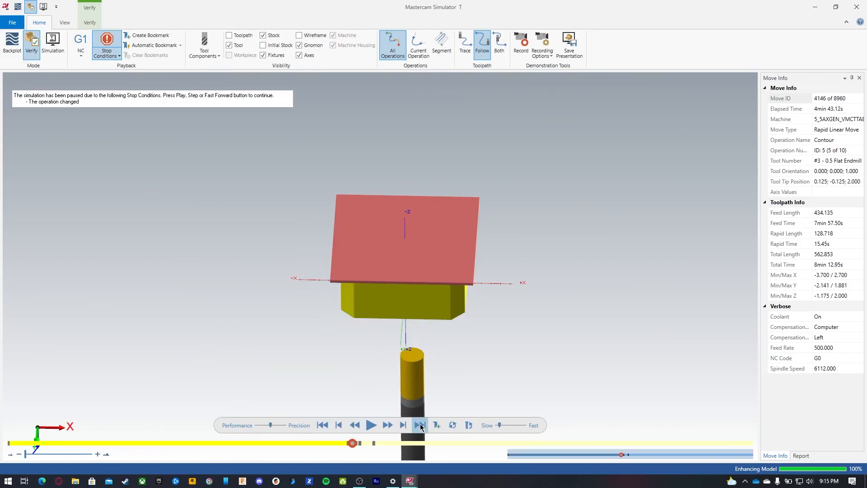
click(421, 427)
click(420, 427)
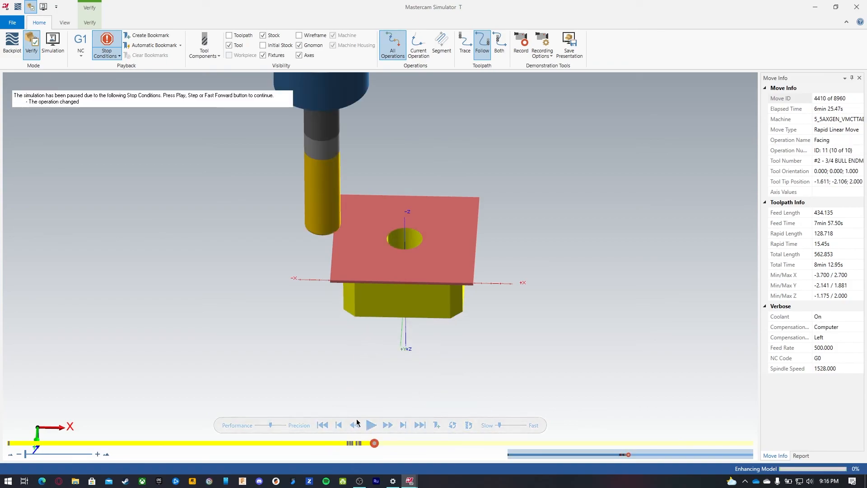
click(420, 425)
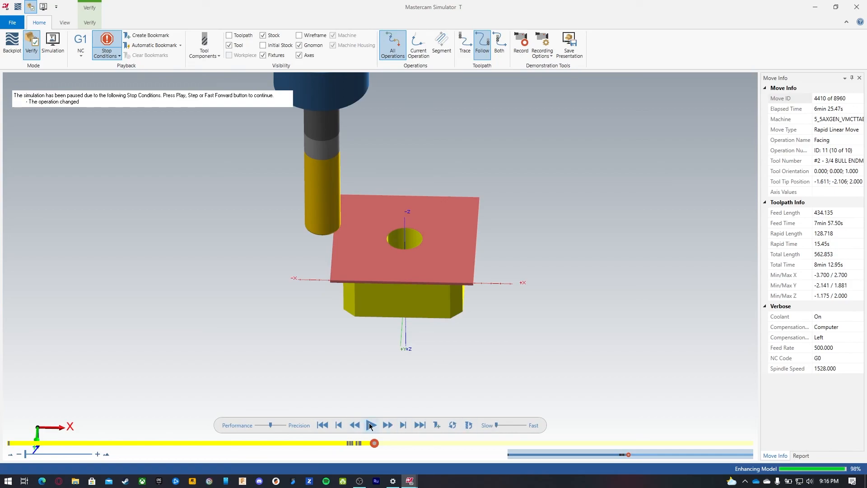
drag(497, 424, 503, 423)
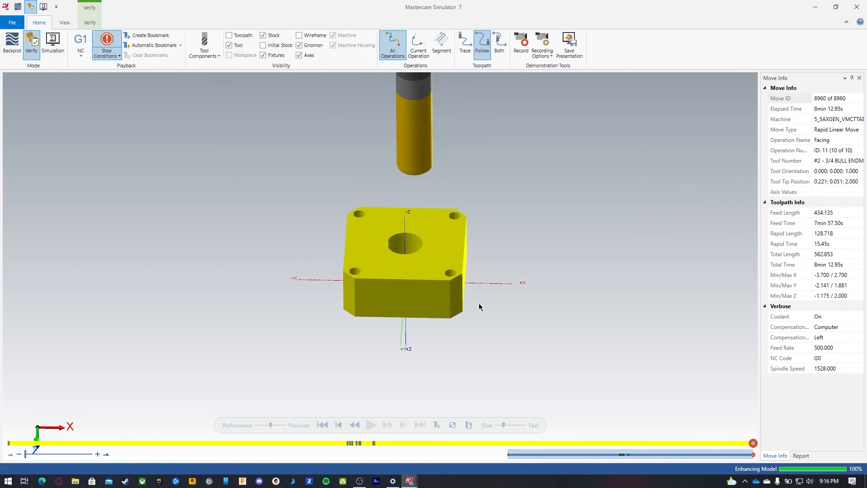
click(817, 11)
Step: Post only the Pocket Side group's selected operations, declining to post all
click(53, 195)
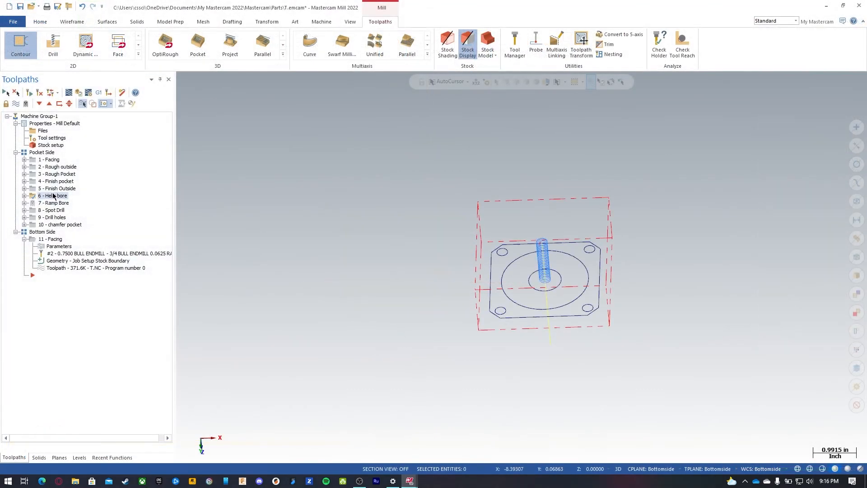
click(42, 153)
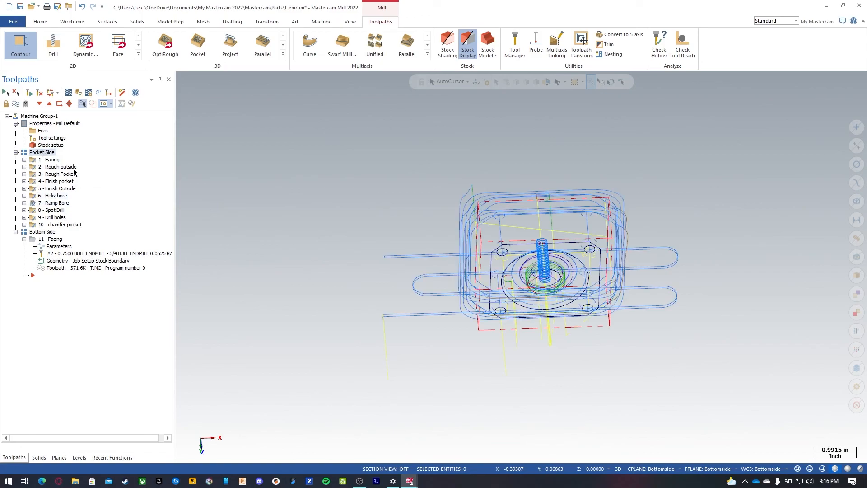
click(99, 93)
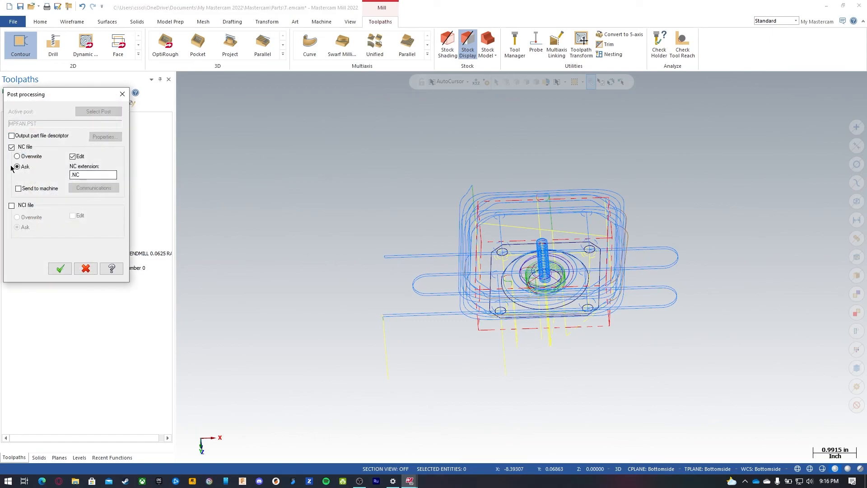
click(58, 268)
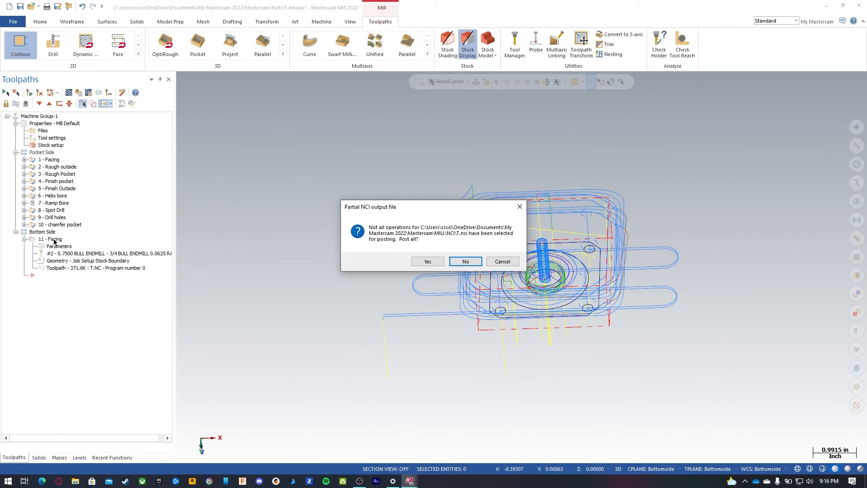
click(465, 261)
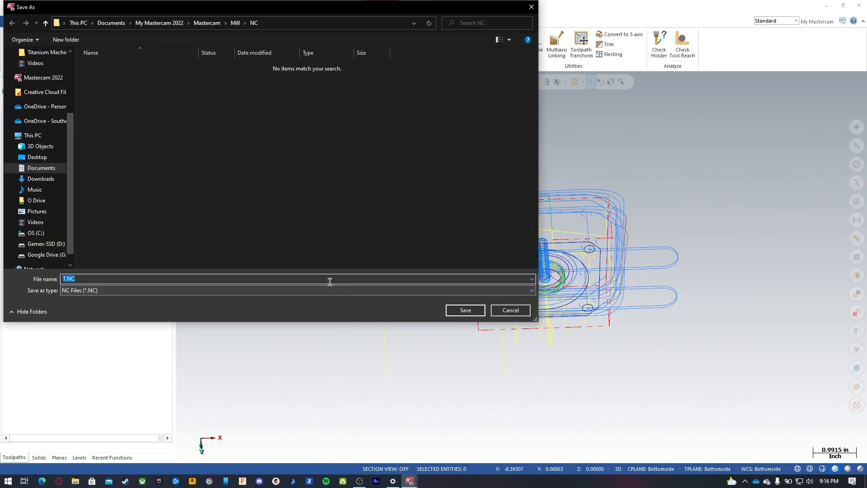
Step: Save the NC file as T.NC on the Desktop
scroll(57, 146, up, 3)
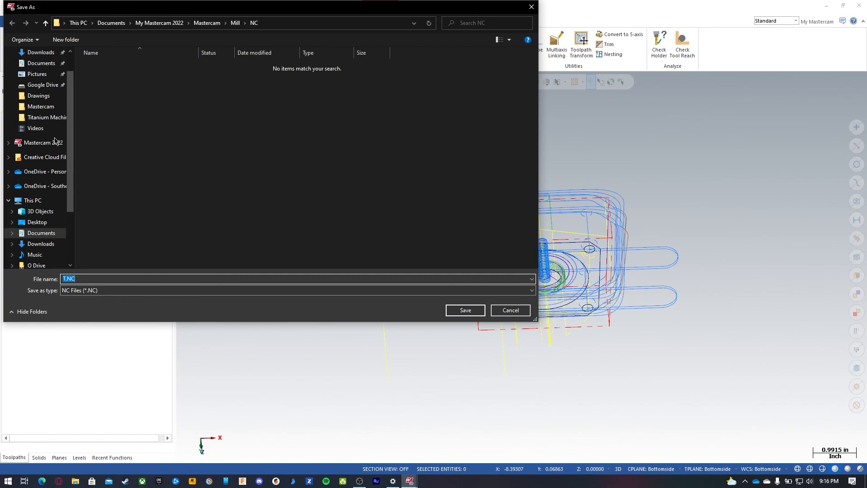
click(43, 71)
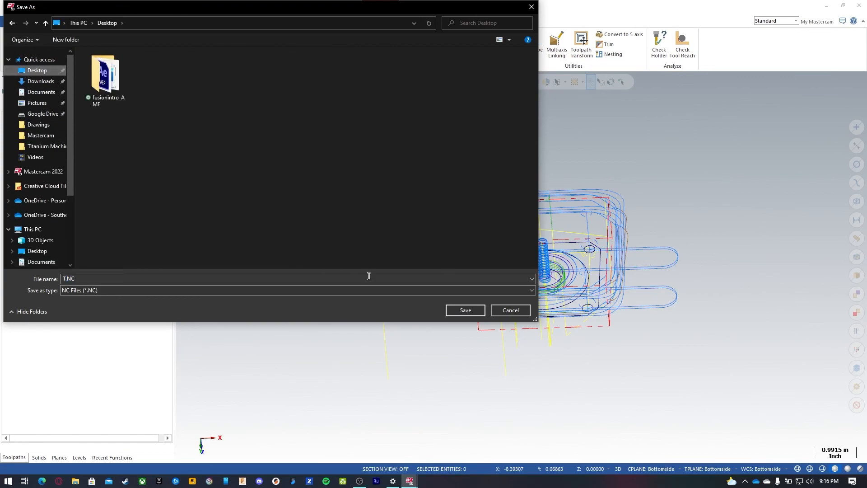
click(63, 280)
click(466, 311)
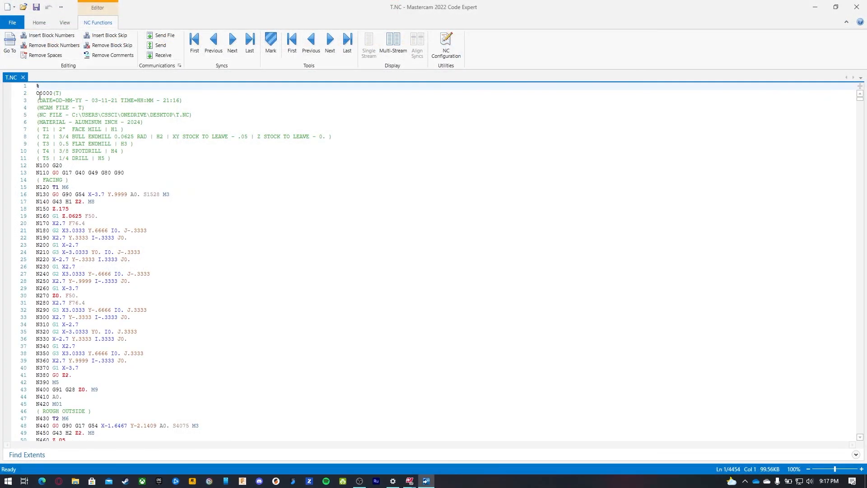
Step: Name the program Topside in the NC code header and restore the editor window
click(52, 93)
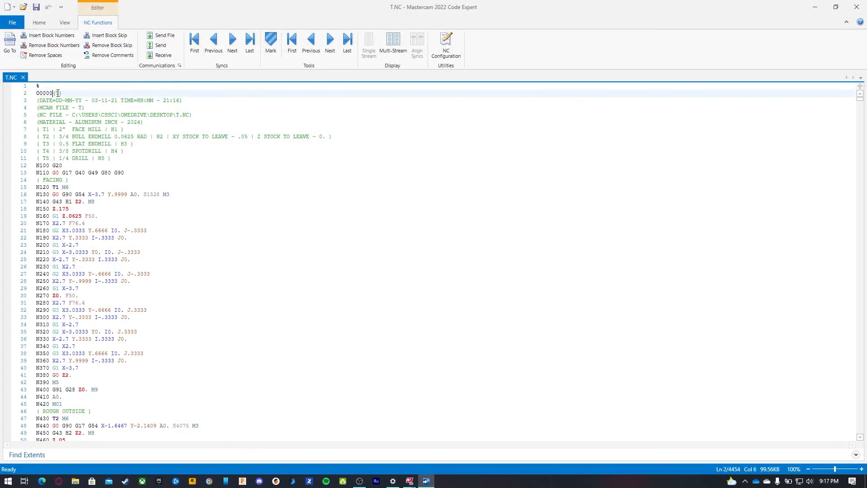
text(opside)
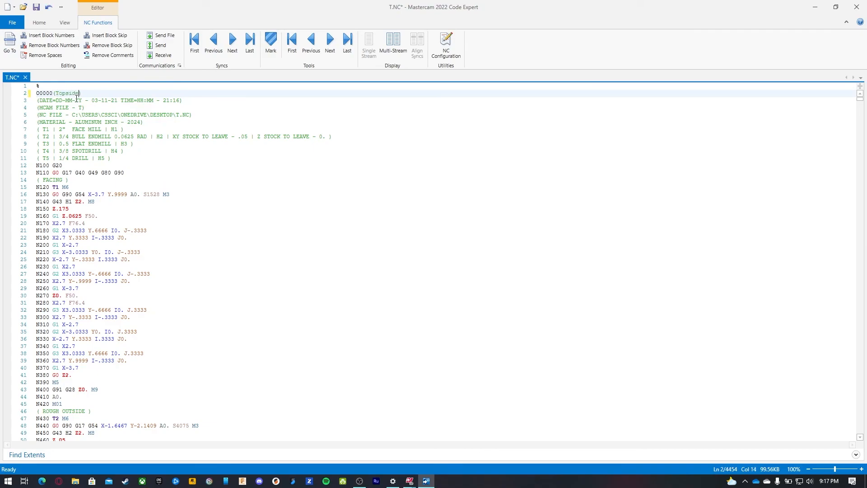
double_click(184, 8)
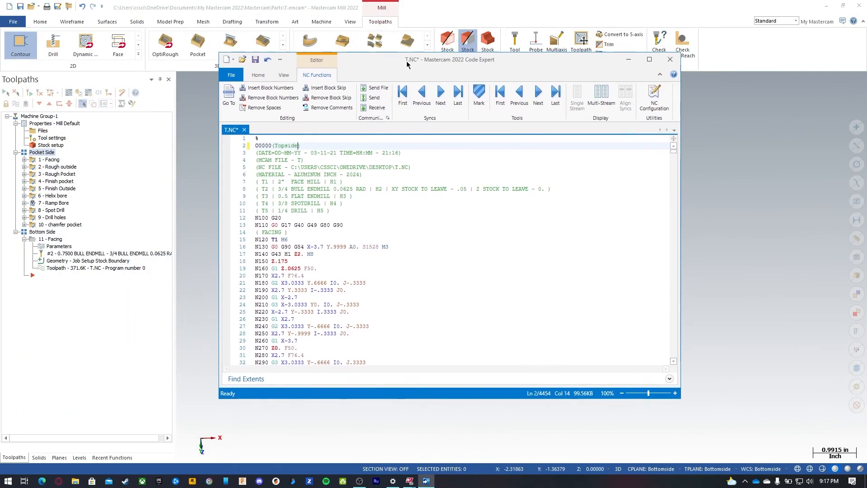
Step: Change the Pocket Side group's NC file name to Topside
click(49, 161)
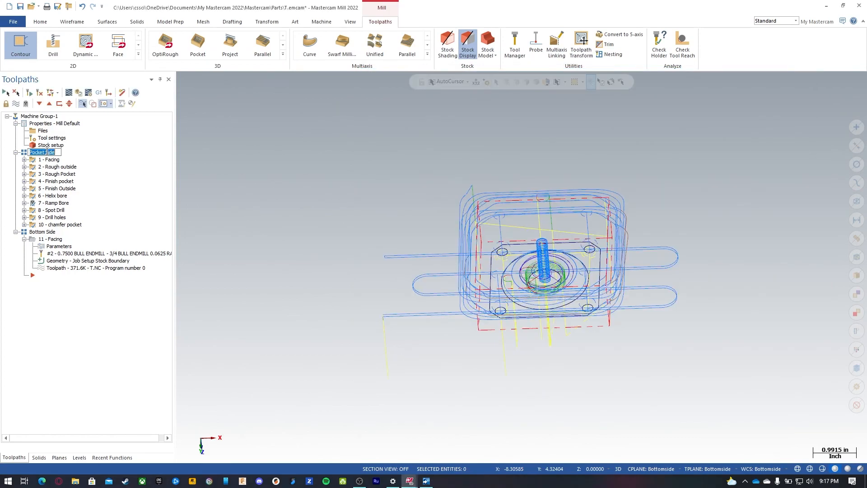
right_click(40, 153)
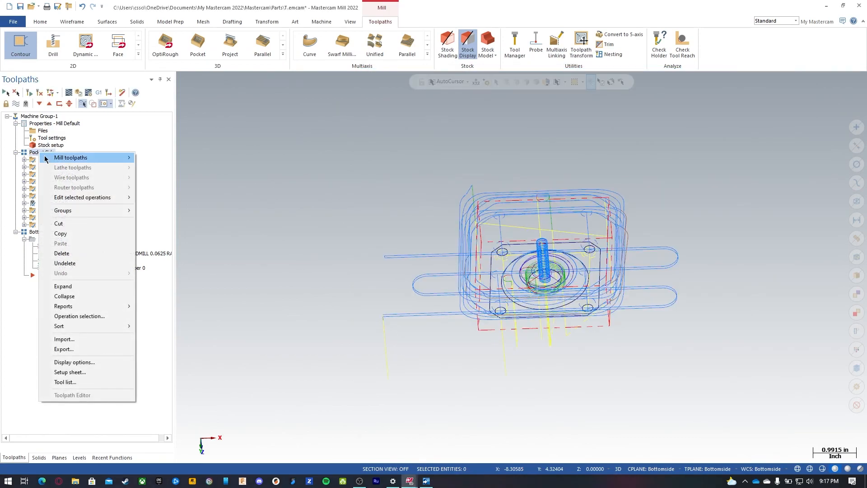
mouse_move(74, 213)
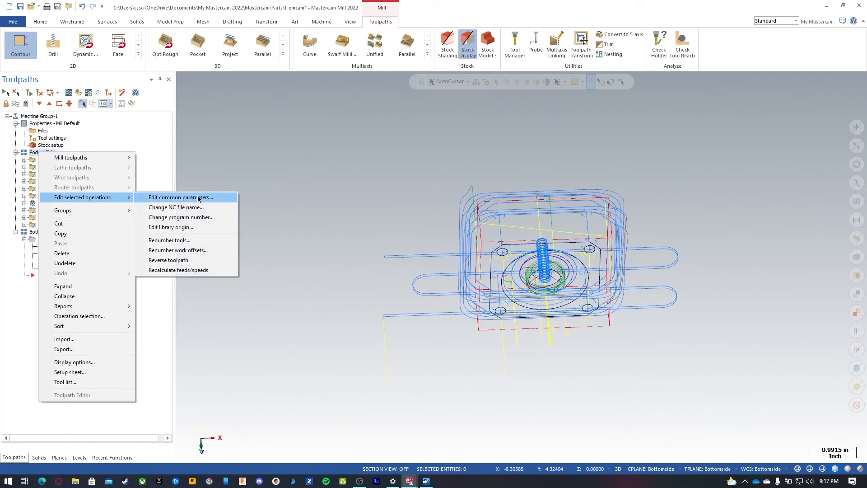
click(201, 208)
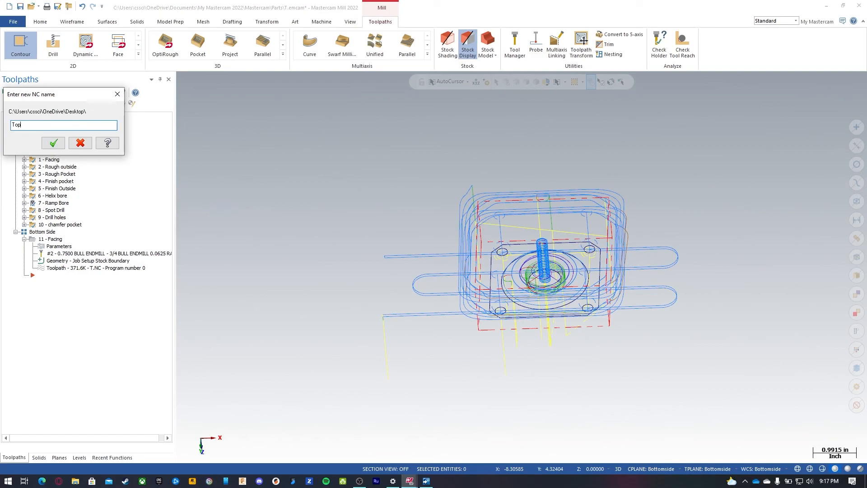
click(53, 143)
Step: Set the Pocket Side group's program number to 00012
right_click(51, 153)
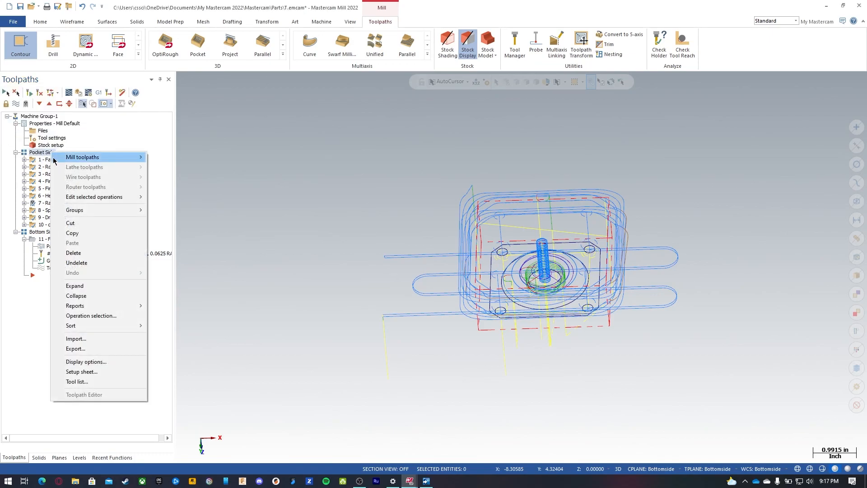
mouse_move(110, 203)
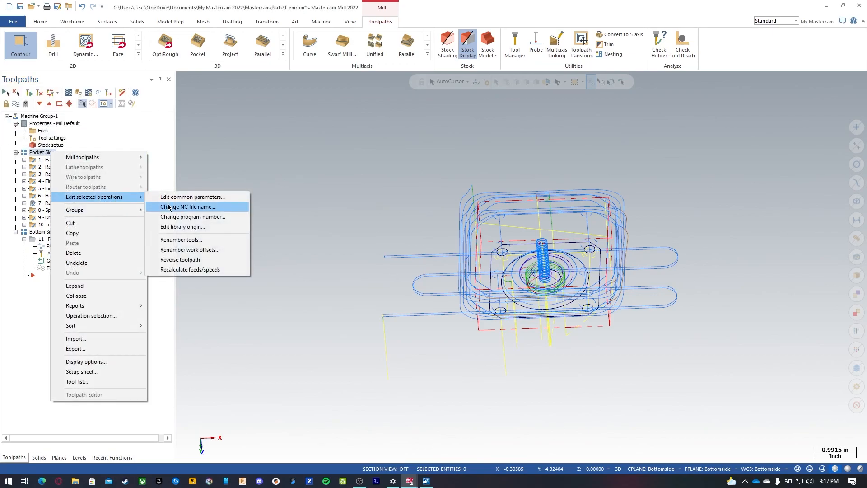
click(201, 217)
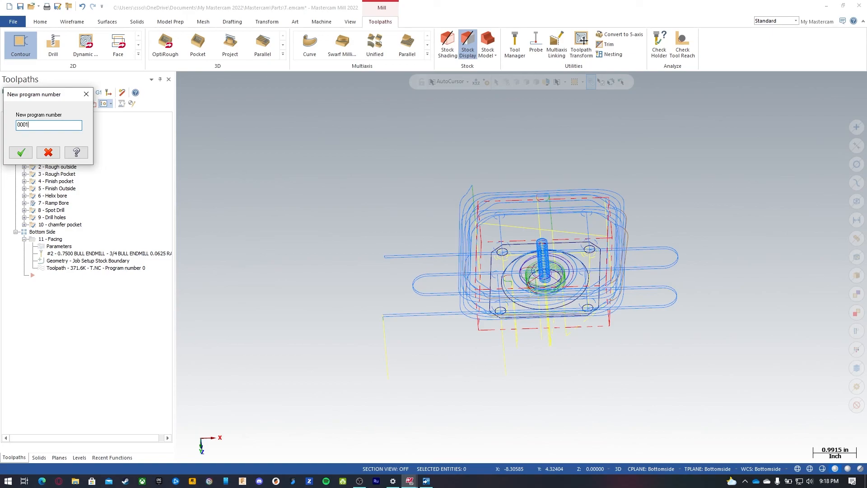
click(21, 152)
Step: Open the common parameters for the Pocket Side operations and enable the Clearance setting
right_click(46, 153)
mouse_move(88, 197)
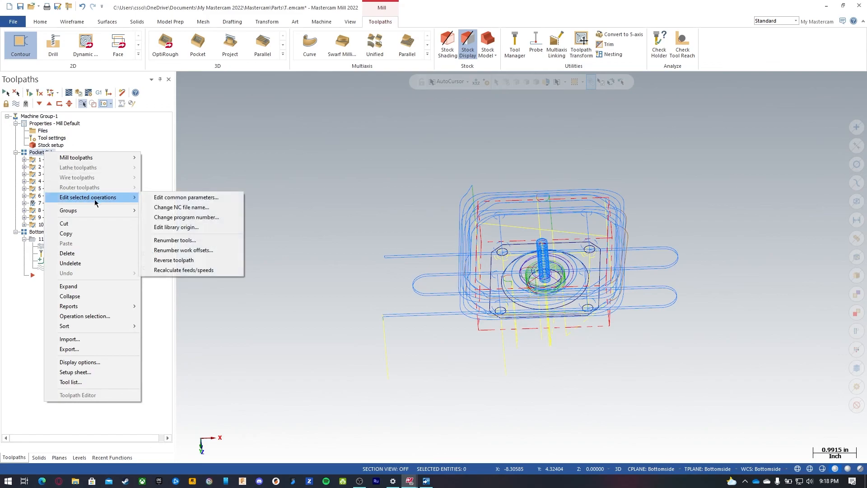
click(177, 198)
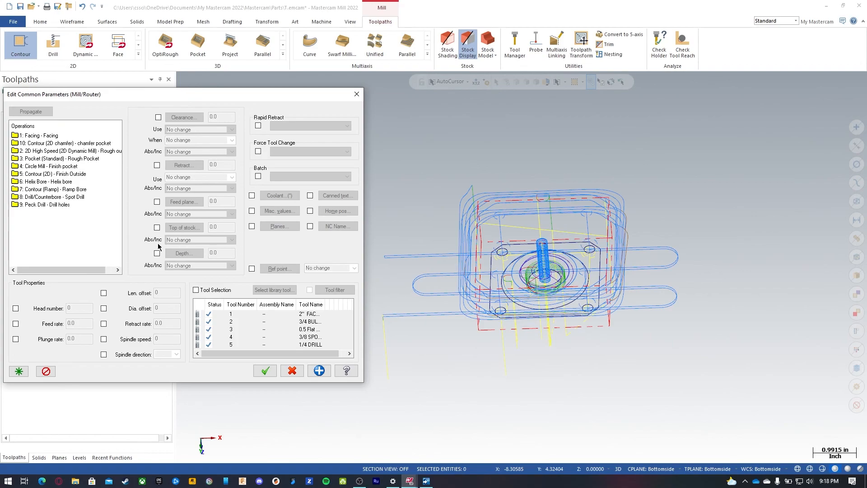
click(158, 118)
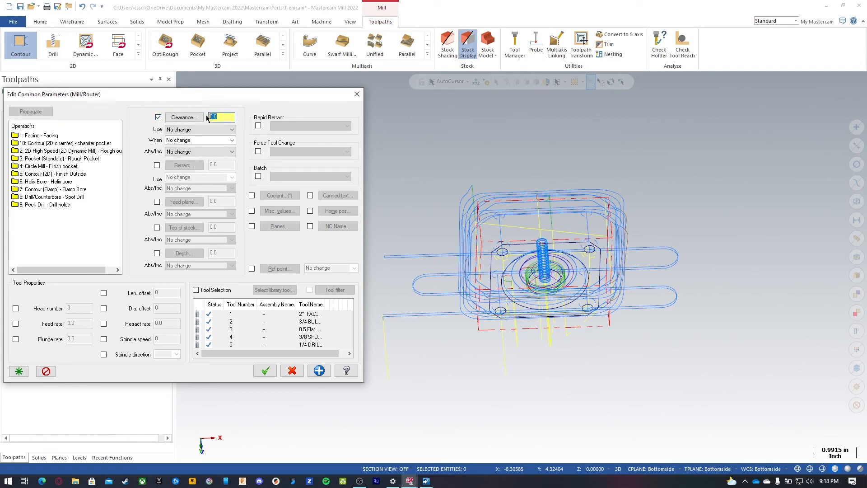
key(Return)
click(54, 203)
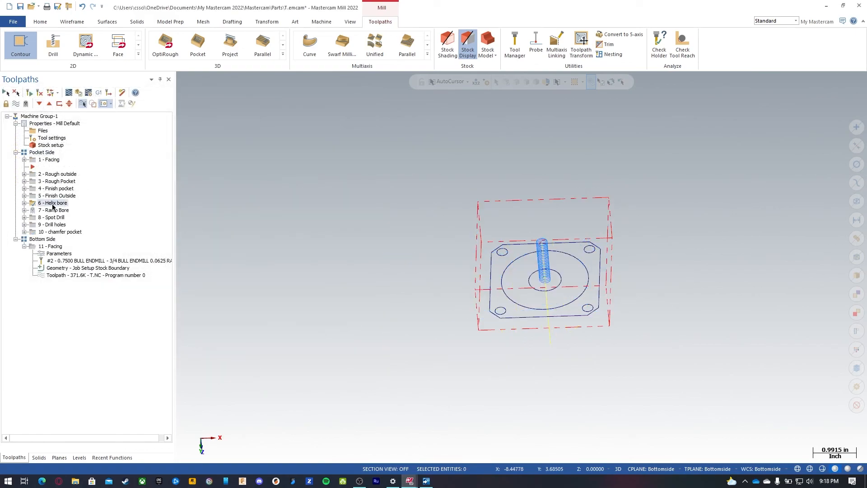
Step: Post the Pocket Side operations again, saving the NC file as Topside 2.5.NC on the Desktop
click(43, 152)
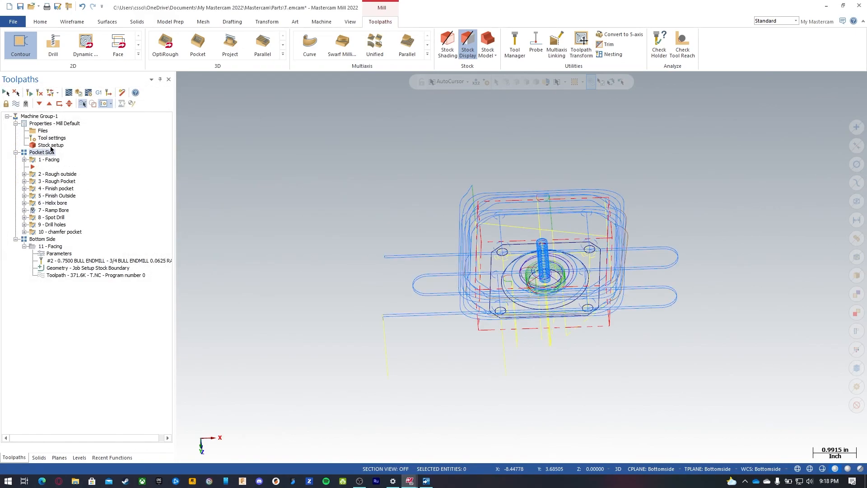
click(98, 92)
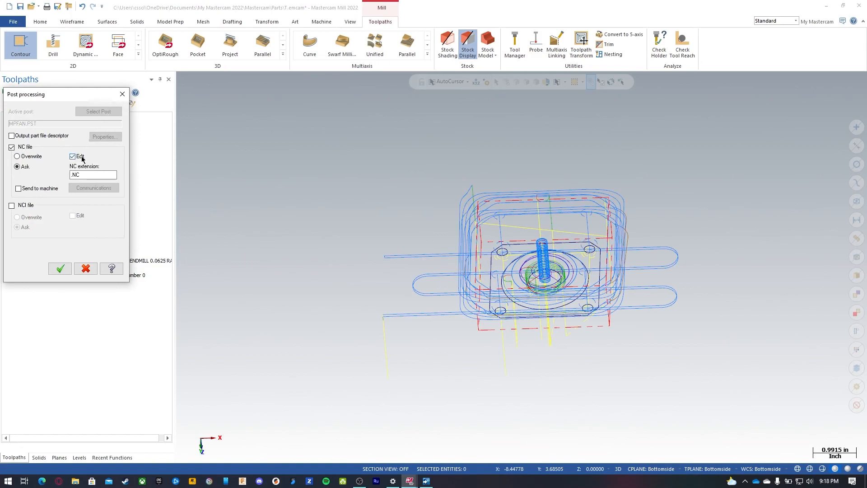
click(60, 269)
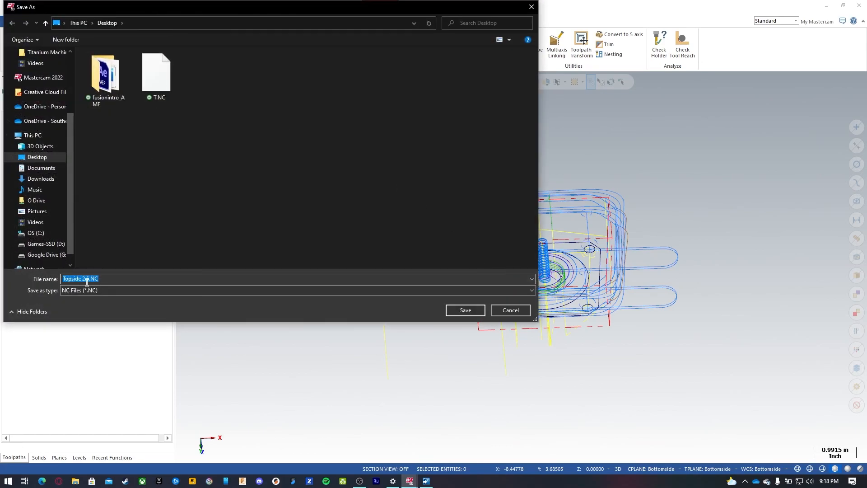
click(466, 311)
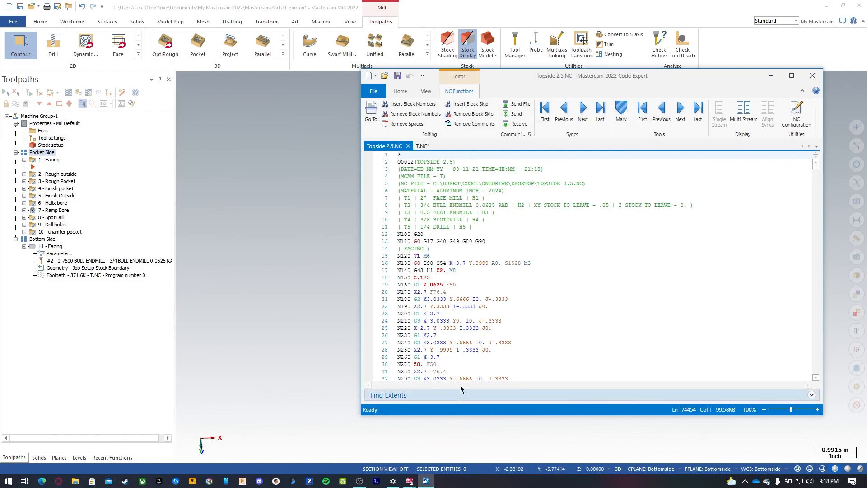
Step: Maximize the code editor and review the program header and material comment before restoring the window
click(791, 76)
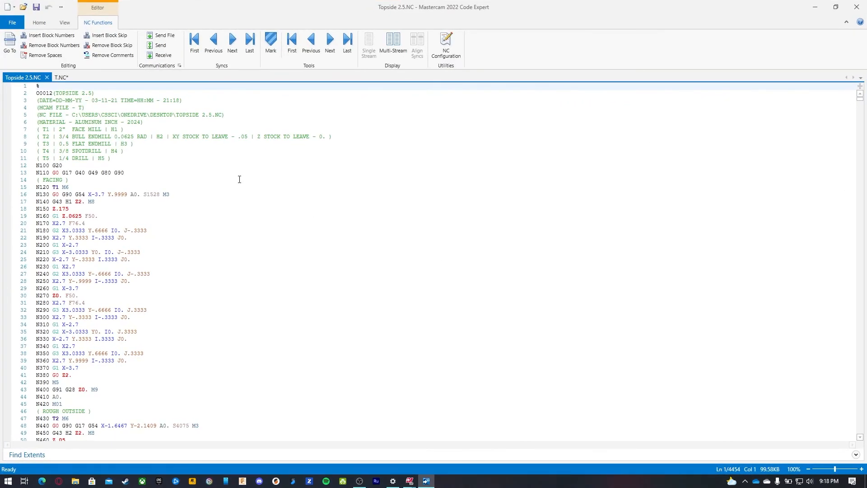
click(69, 95)
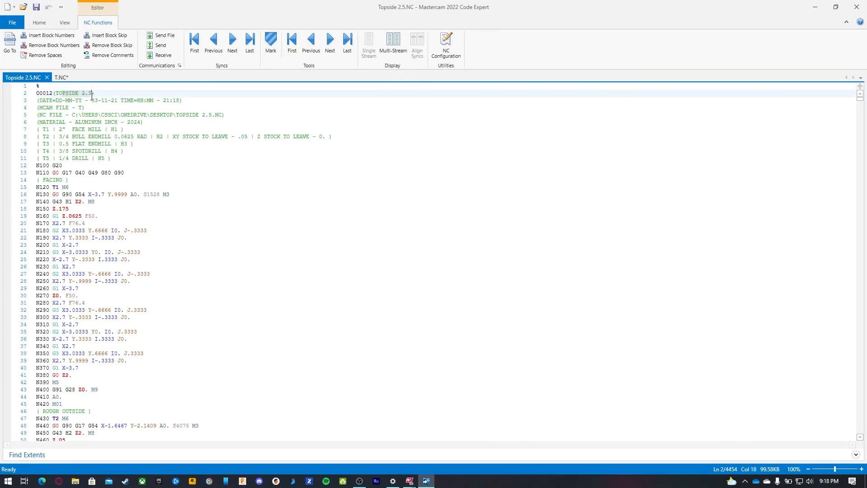
click(61, 77)
click(23, 77)
drag(42, 122, 137, 122)
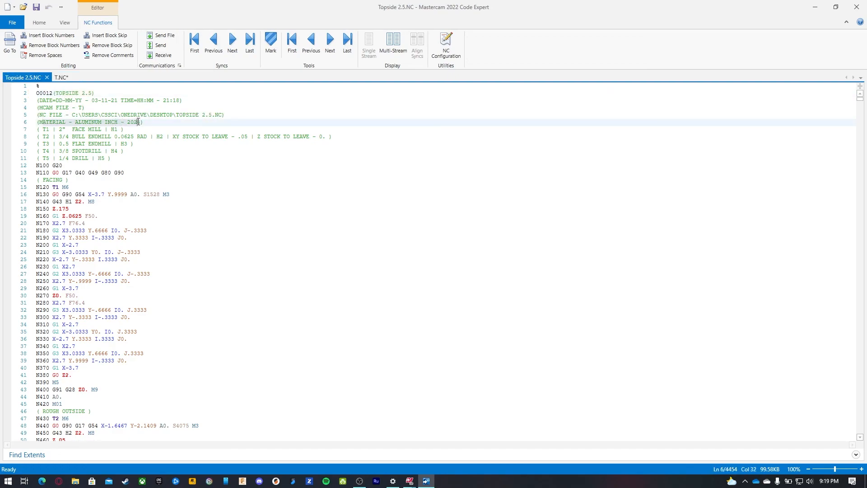
click(144, 122)
drag(341, 7, 562, 41)
Step: Examine the material definition in the machine group's tool settings and close it without changes
click(113, 213)
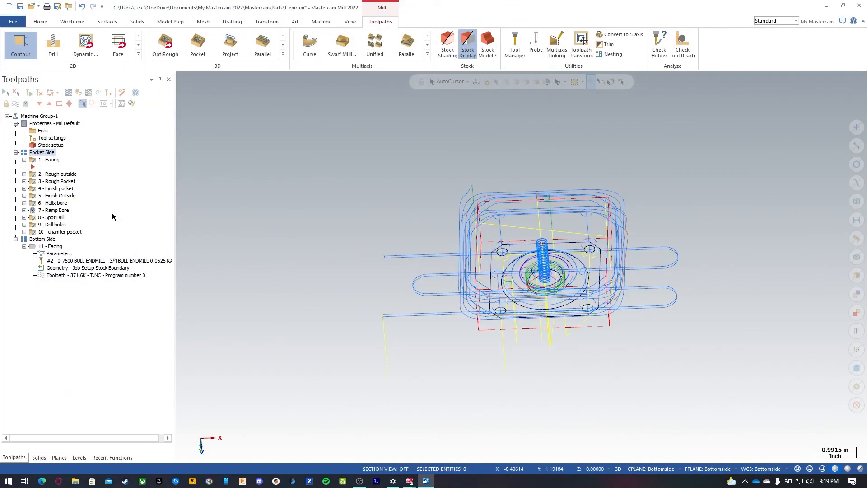
click(53, 140)
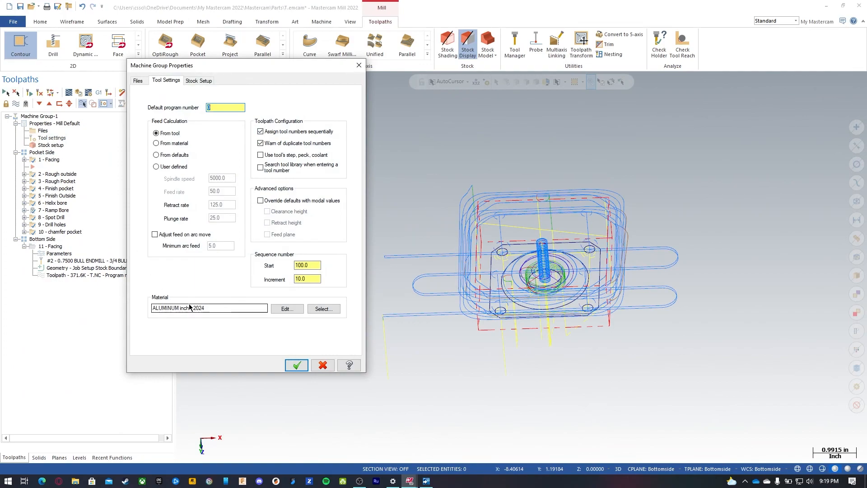
click(286, 309)
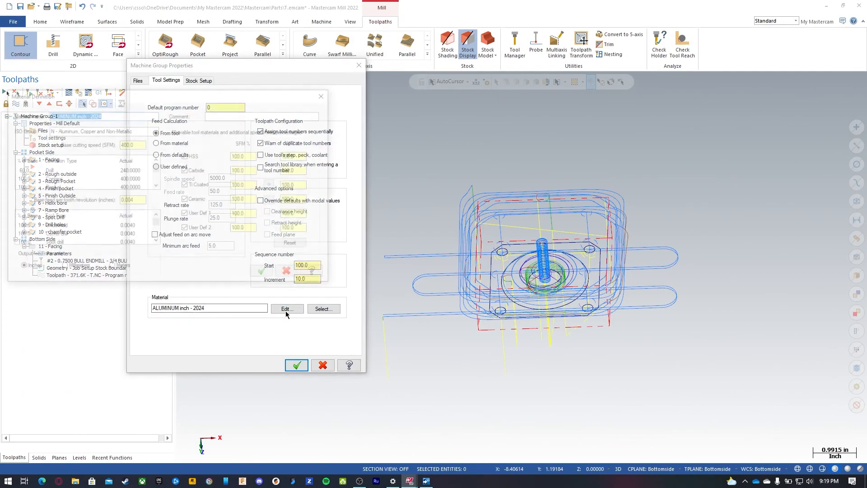
click(293, 275)
click(323, 365)
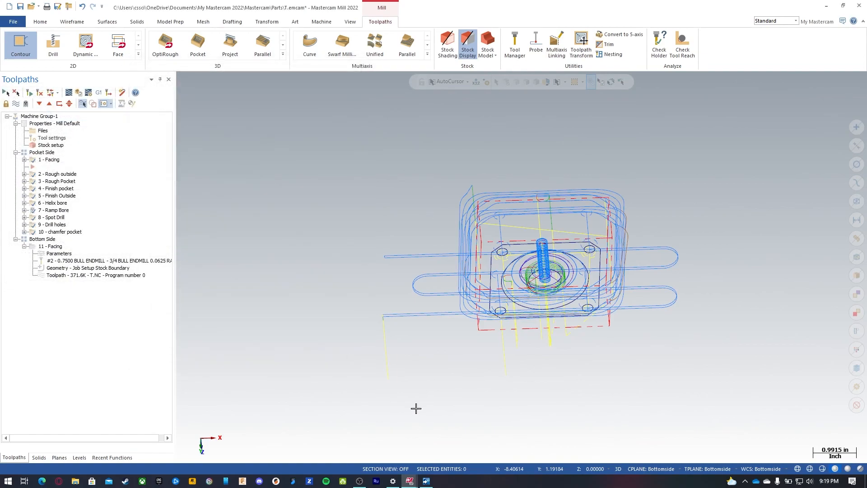
Step: Change the material comment in the Topside 2.5.NC header to 1018 CRMS
click(427, 481)
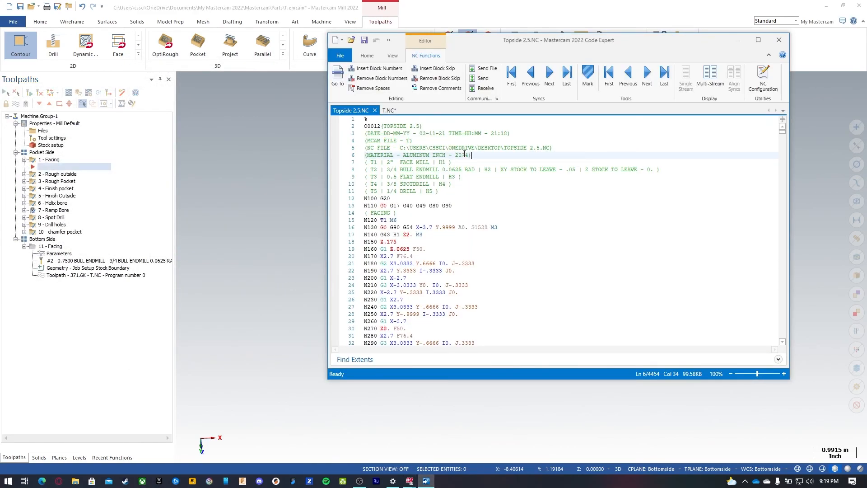
drag(467, 154, 410, 154)
key(BackSpace)
key(BackSpace)
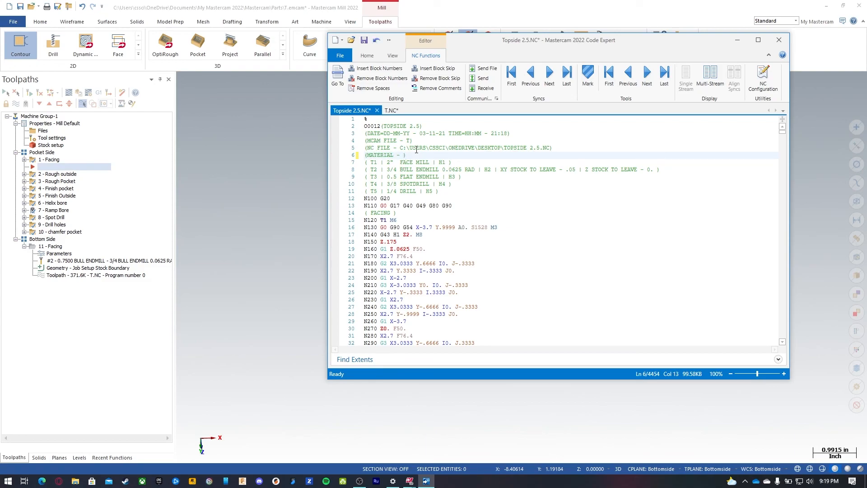
text(1018 CR)
Step: Delete the date, MCAM file and NC file comment lines from the program header
drag(352, 148, 354, 141)
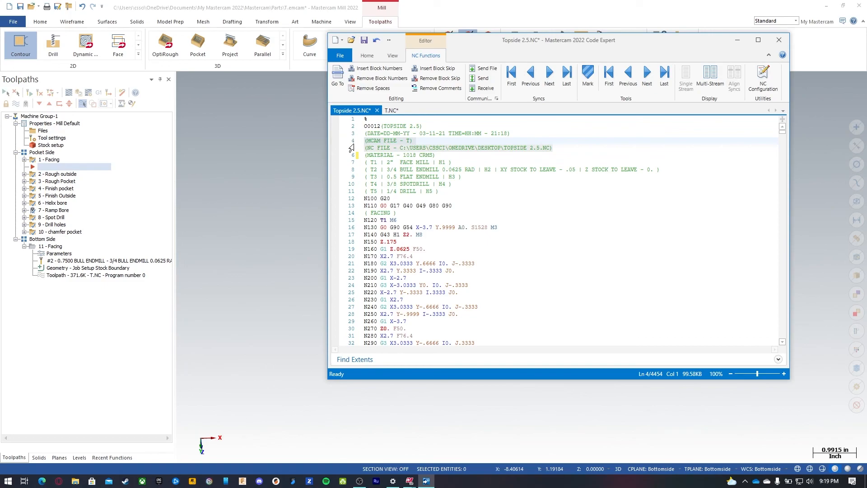
key(Delete)
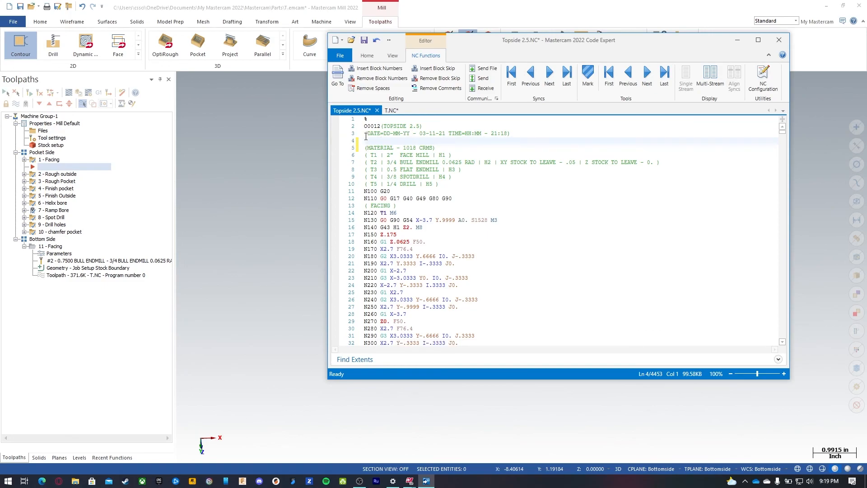
drag(357, 139, 355, 134)
key(Delete)
Step: Remove the stock-to-leave text from the T2 tool comment line
key(Delete)
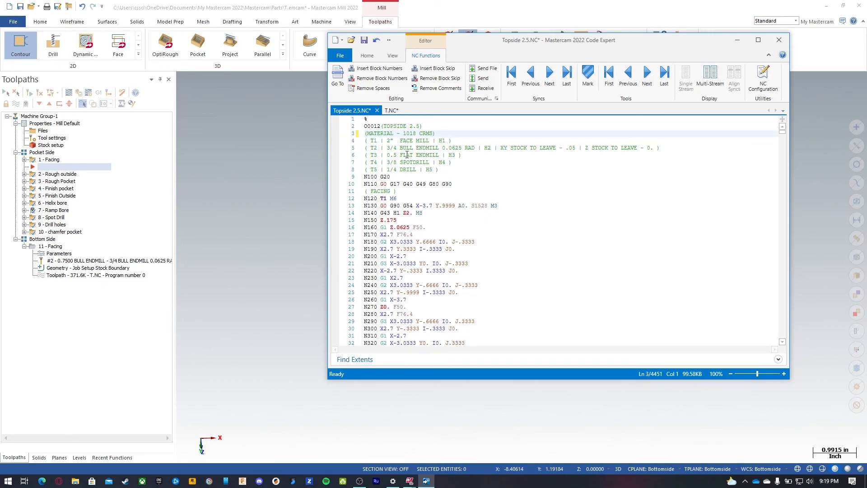
drag(658, 149, 497, 147)
key(Delete)
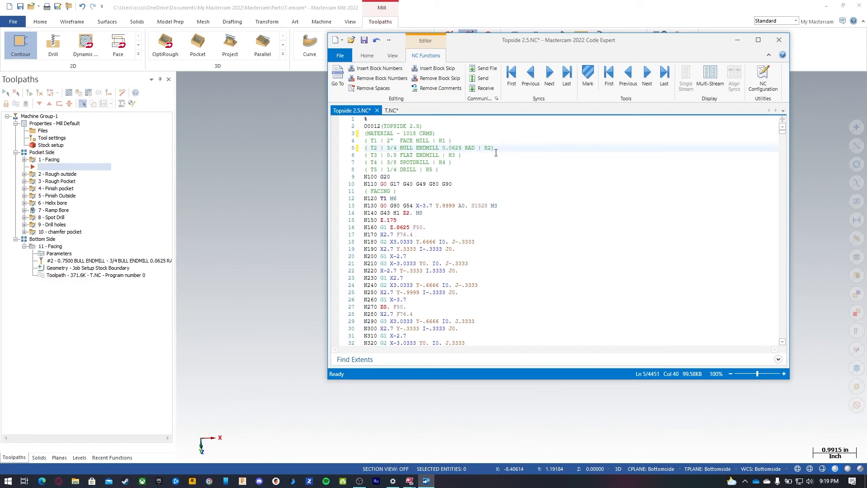
Step: Replace every occurrence of A0. with nothing throughout the program
drag(460, 207, 466, 206)
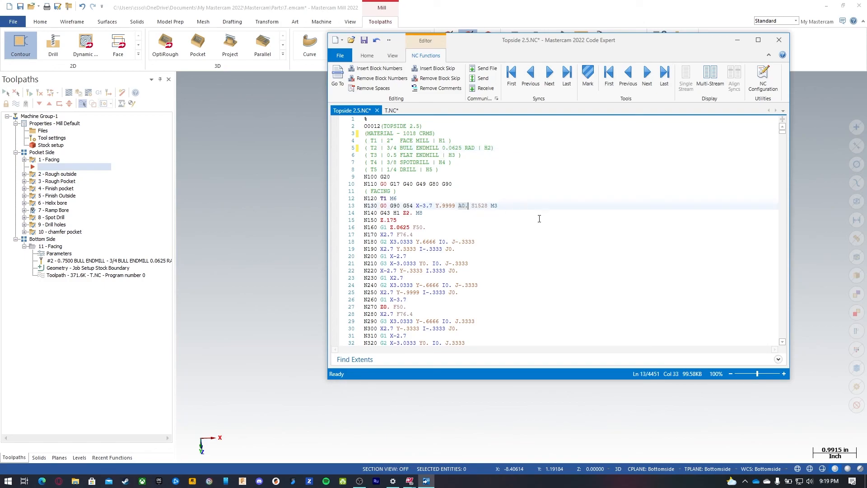
drag(381, 198, 396, 197)
click(388, 200)
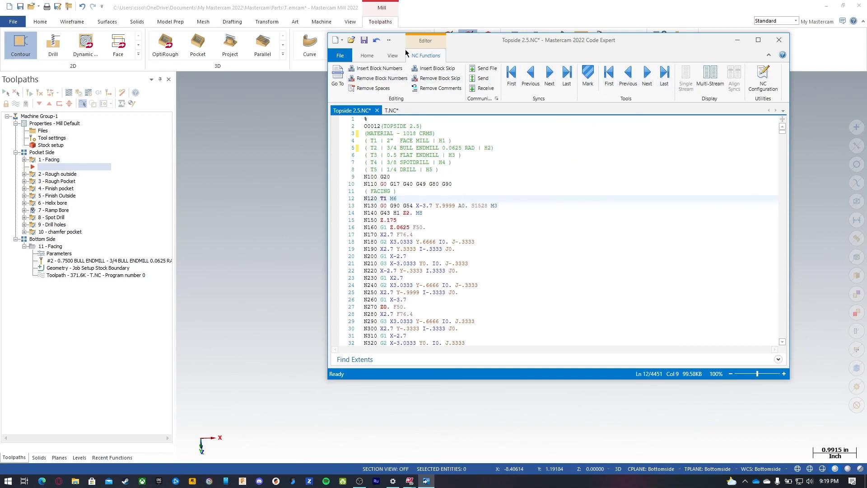
click(391, 56)
click(367, 56)
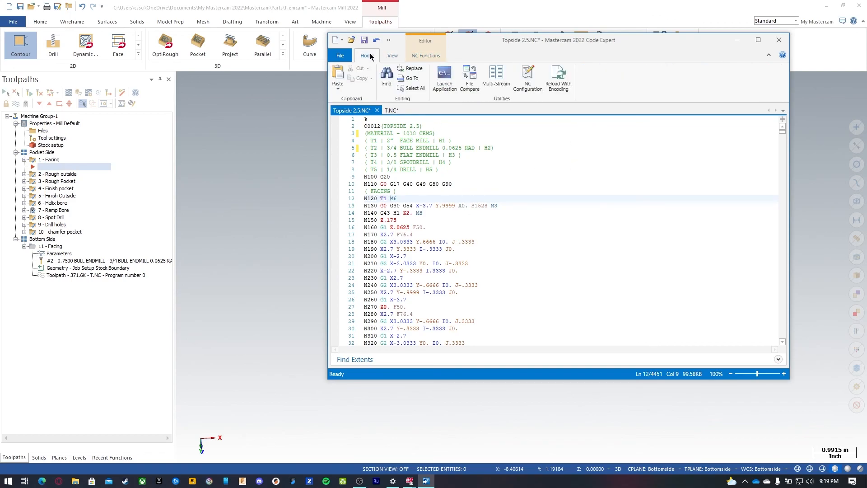
click(415, 69)
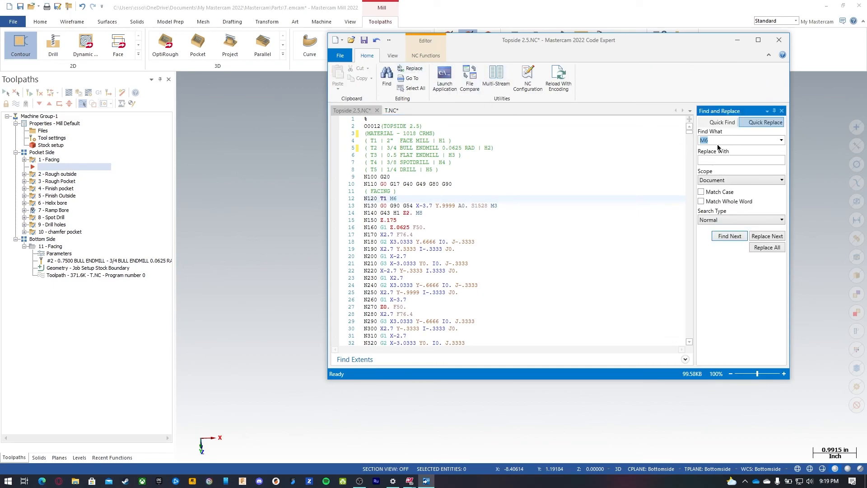
text(G0)
click(767, 247)
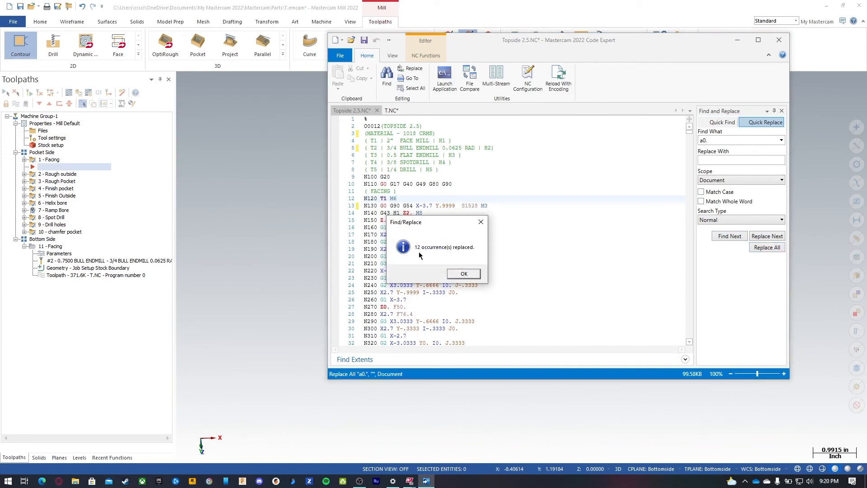
click(466, 274)
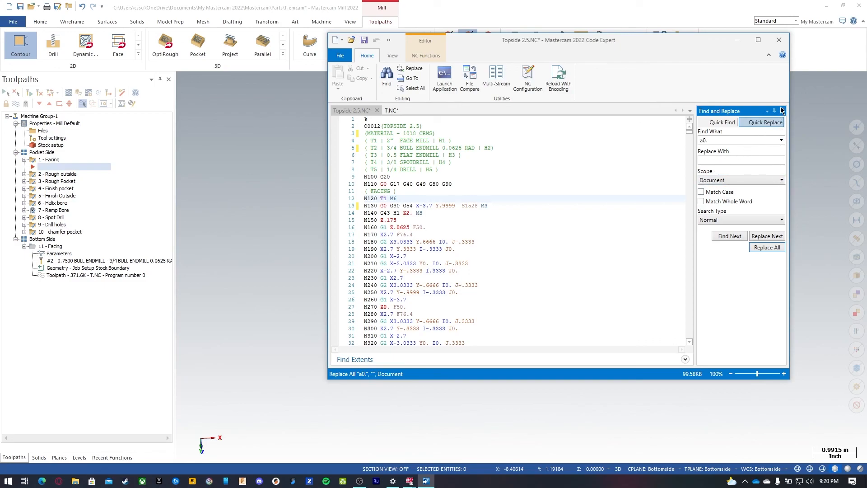
Step: Move M6 onto its own line after the T1 tool call and go to the next tool change
click(390, 198)
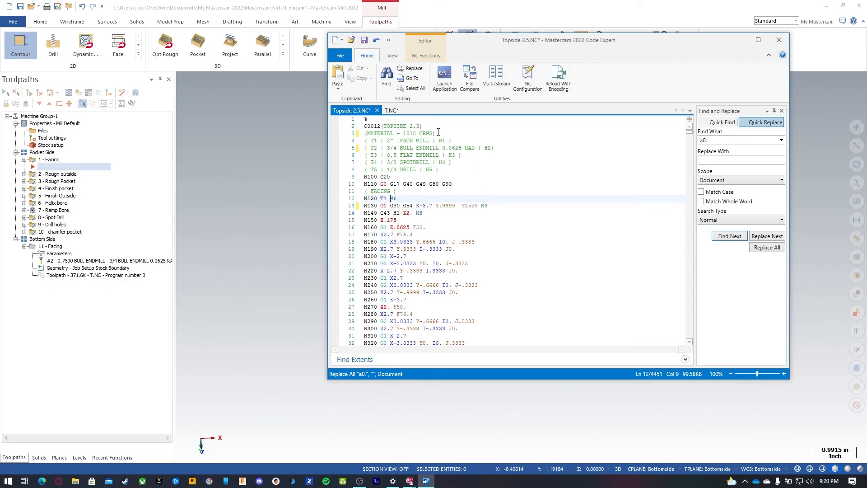
key(Return)
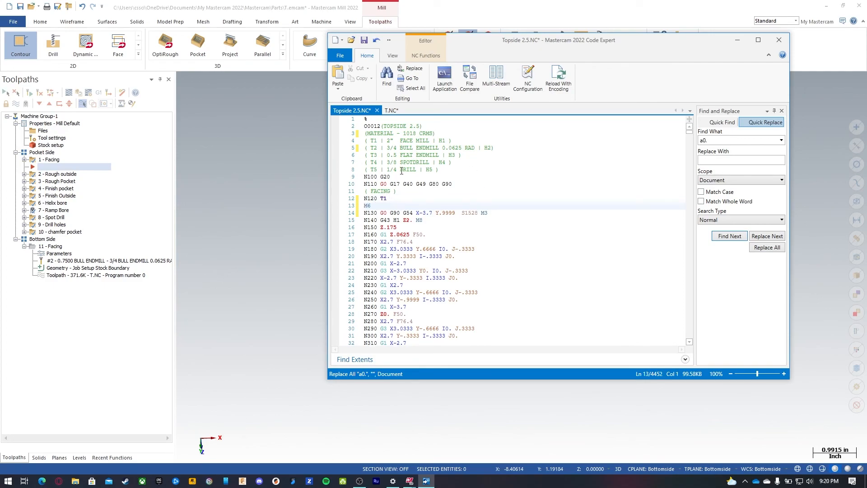
click(427, 57)
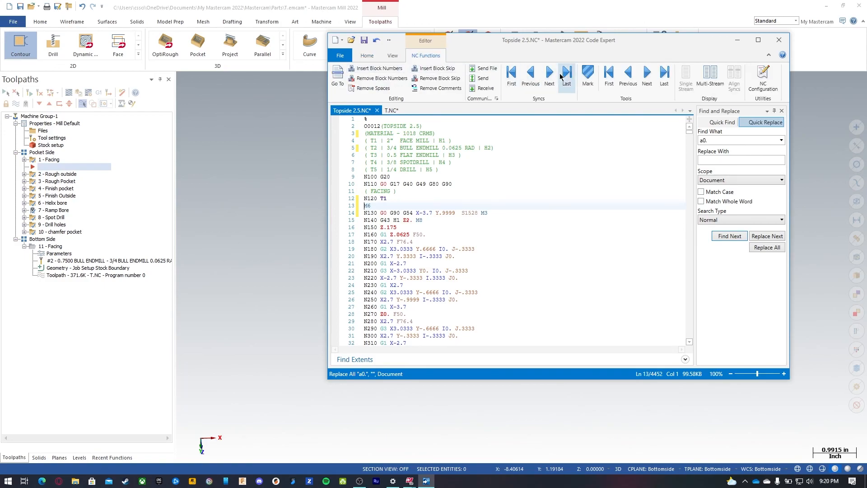
click(646, 77)
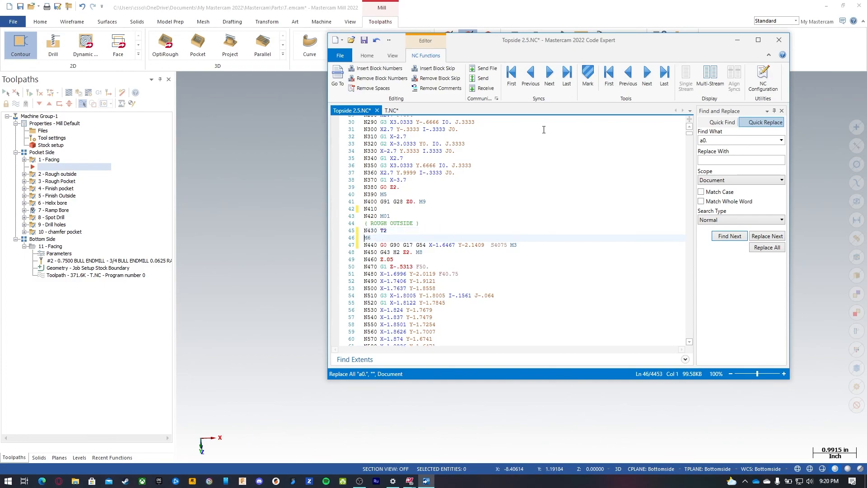
Step: Move M6 onto its own line after each remaining tool call throughout the program
click(647, 76)
click(392, 231)
key(Return)
click(647, 76)
click(392, 230)
key(Return)
click(647, 76)
click(393, 230)
key(Return)
click(646, 75)
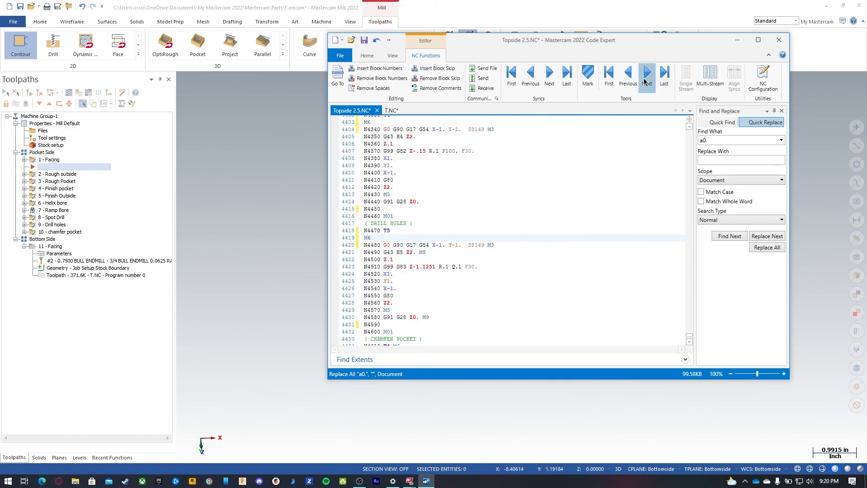
click(393, 230)
key(Return)
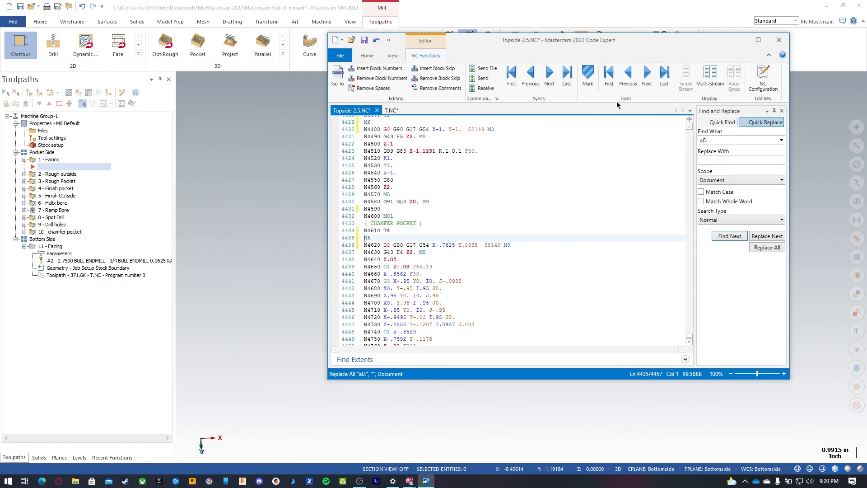
click(647, 76)
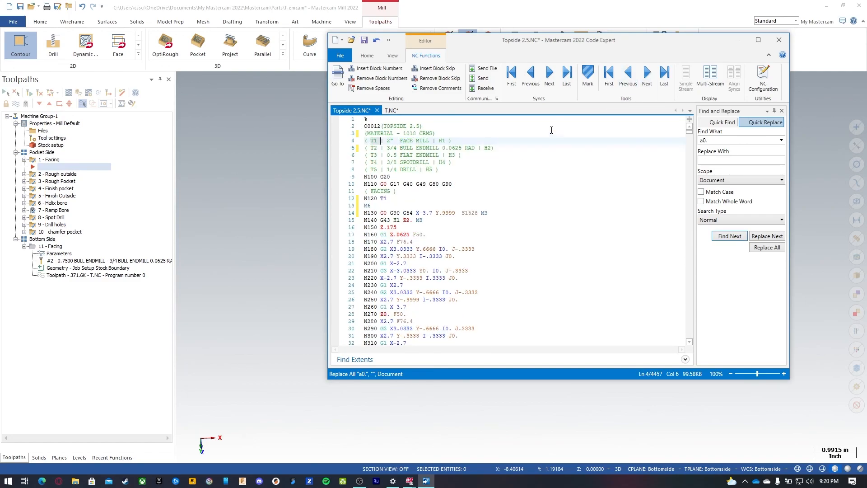
Step: Delete X0. from the G28 line near the program end and save the Topside 2.5 program
drag(690, 131, 674, 341)
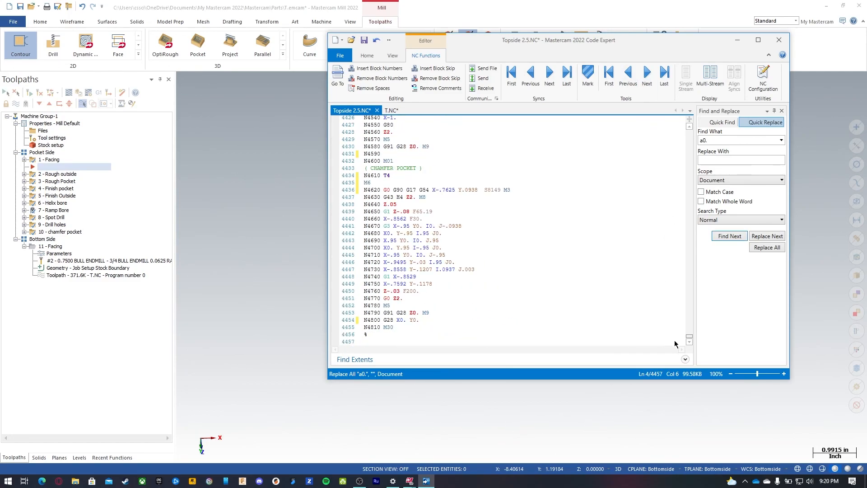
click(403, 320)
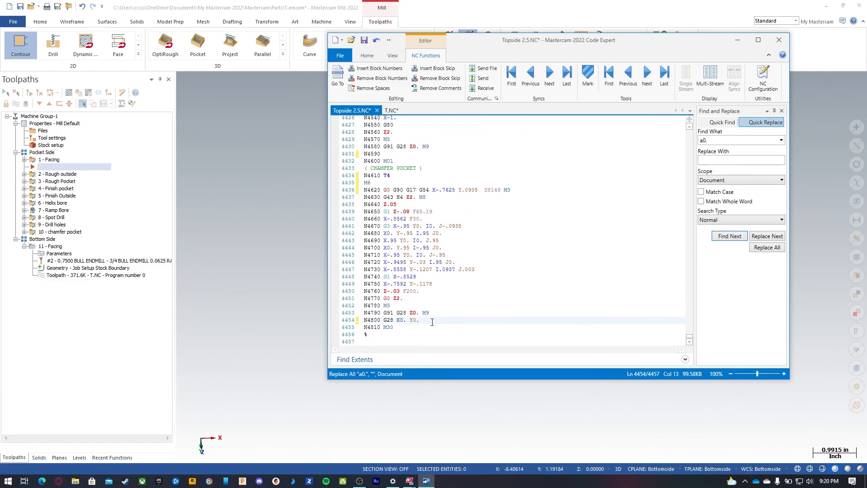
drag(406, 320, 394, 321)
key(Delete)
click(364, 41)
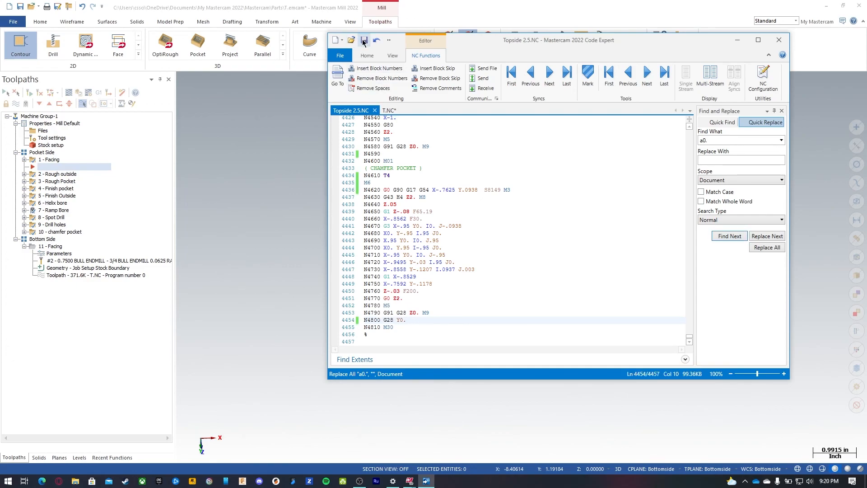
Step: Close the T.NC tab and exit the code editor
click(389, 111)
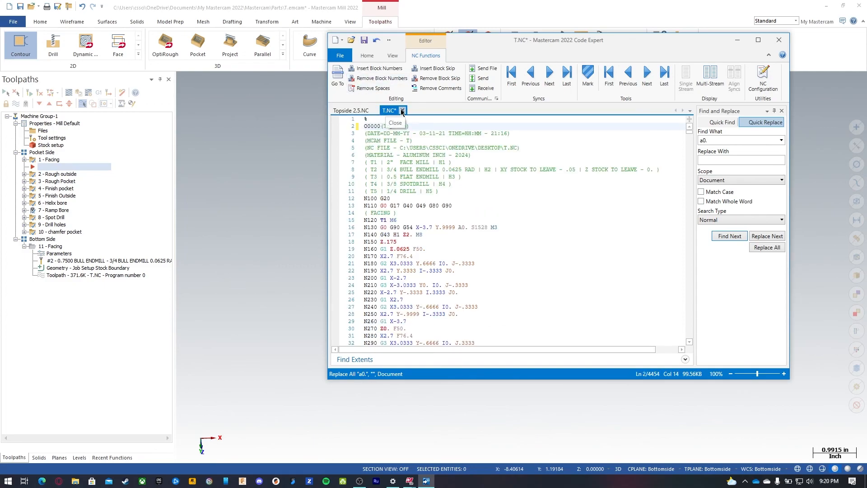
click(402, 110)
click(462, 276)
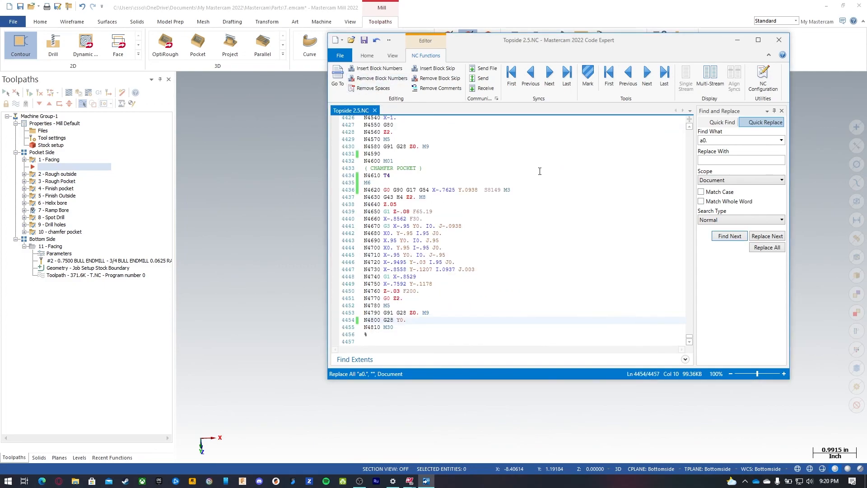
click(738, 40)
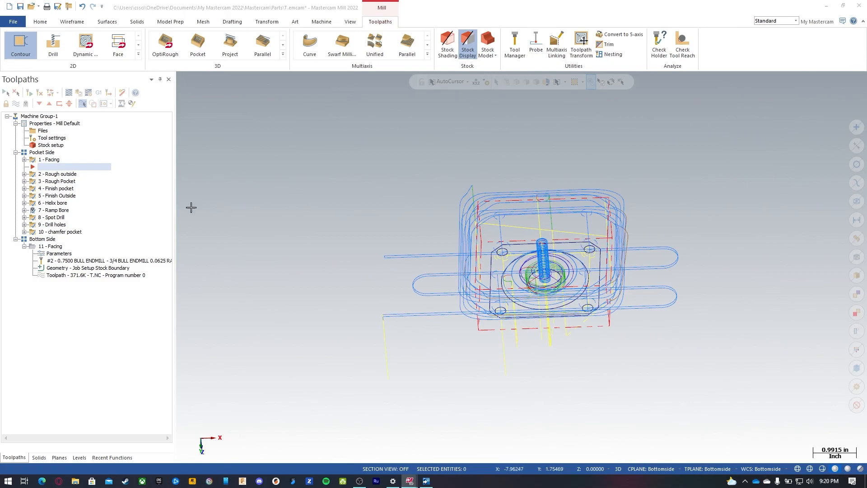
click(40, 239)
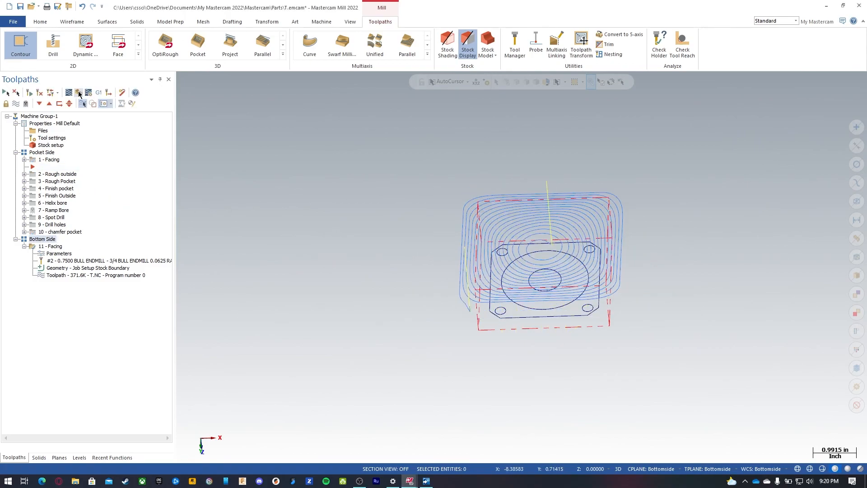
click(99, 93)
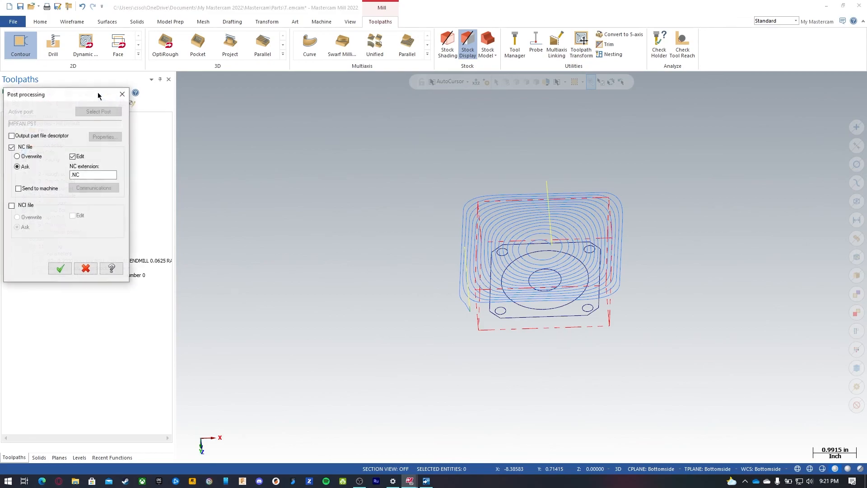
click(60, 269)
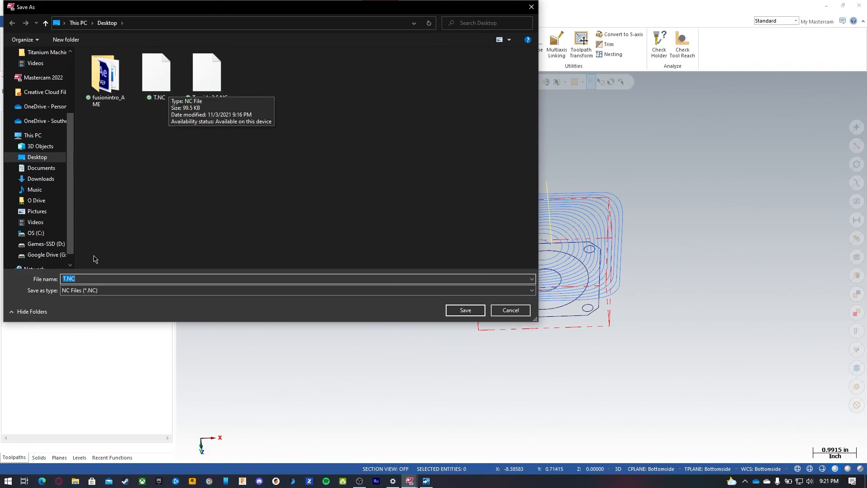
click(511, 313)
Step: Change the NC file name of the Bottom Side facing operation to Bottom side
right_click(51, 247)
mouse_move(103, 271)
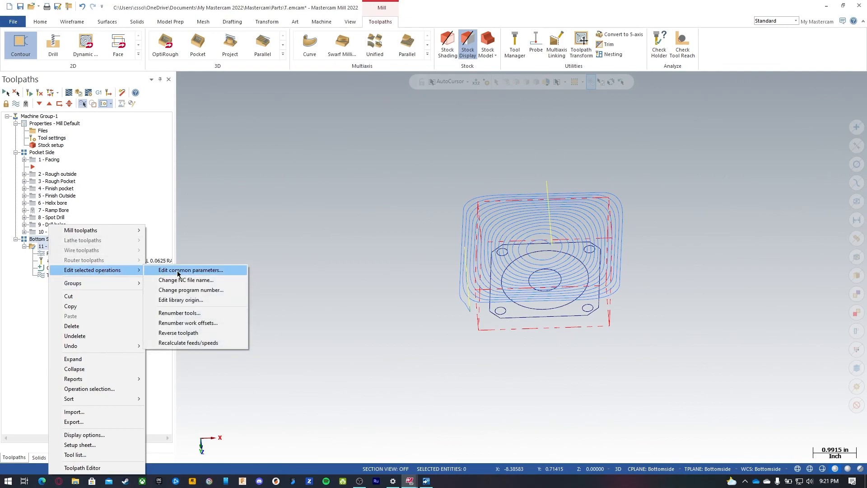
click(194, 280)
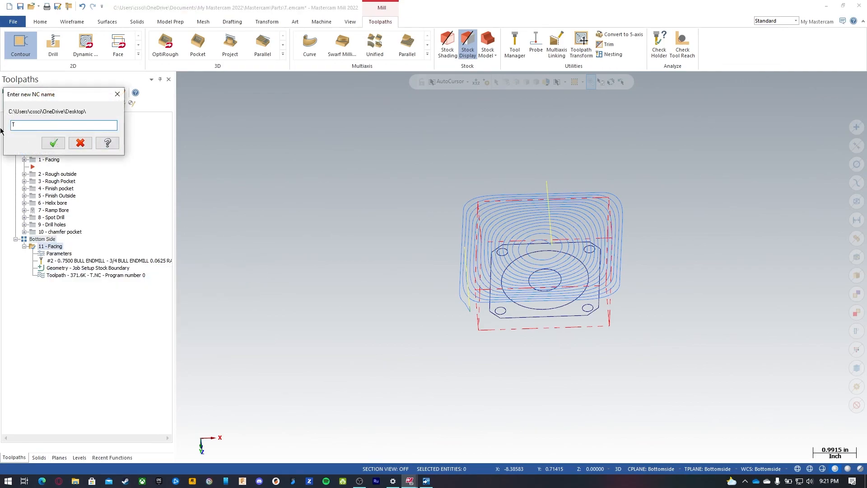
text(Bottom side)
click(53, 143)
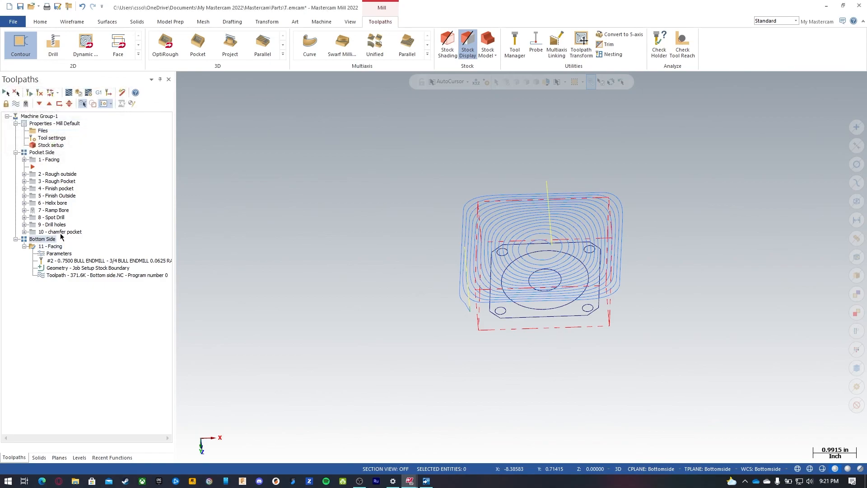
right_click(57, 248)
mouse_move(97, 269)
click(193, 280)
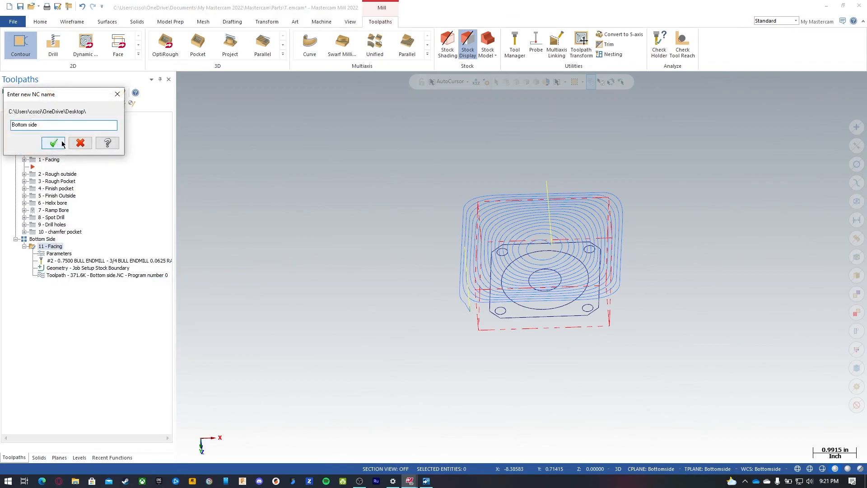
click(59, 140)
Step: Change the Bottom Side facing operation's program number to 00013
right_click(63, 247)
mouse_move(149, 270)
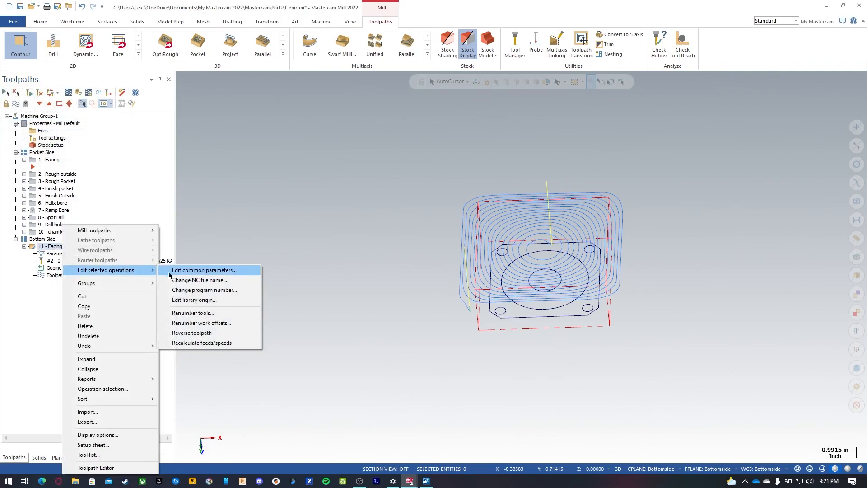
click(203, 290)
text(00013)
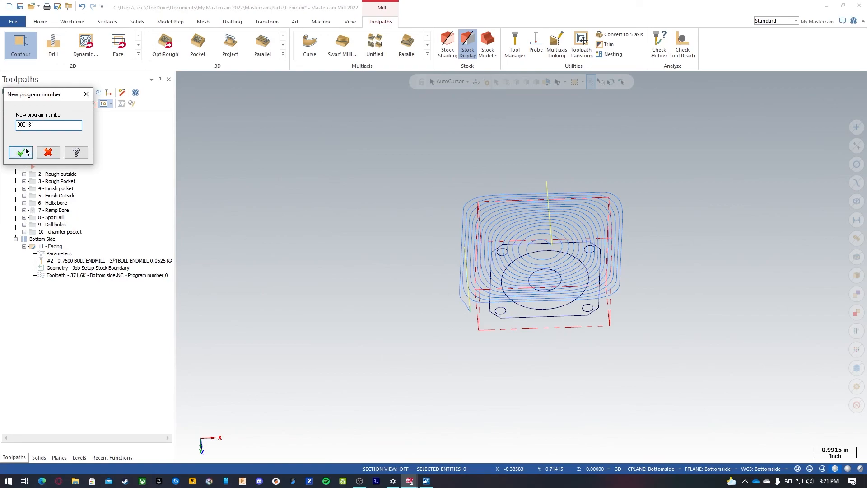
click(21, 152)
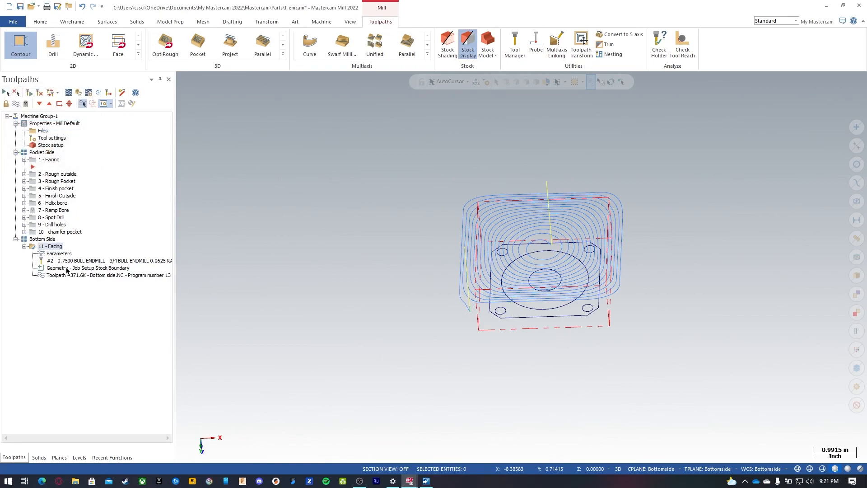
Step: Post the Bottom Side operation to an NC file saved as Bottom side.NC
click(99, 94)
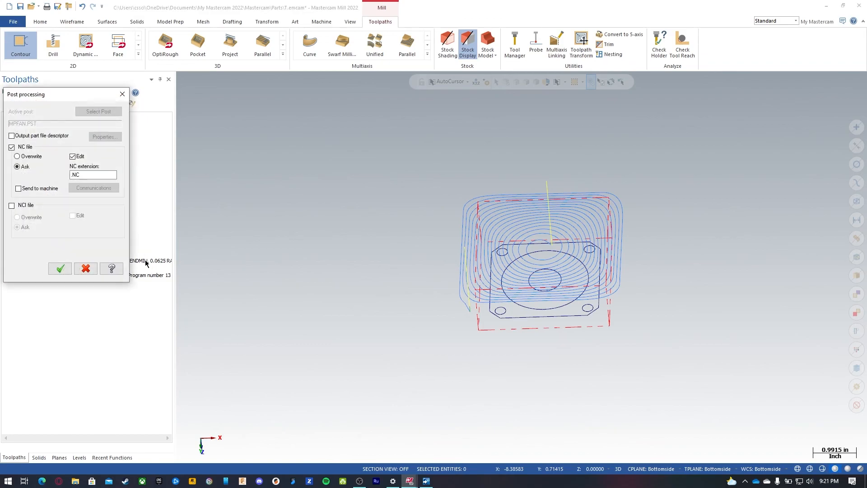
click(60, 268)
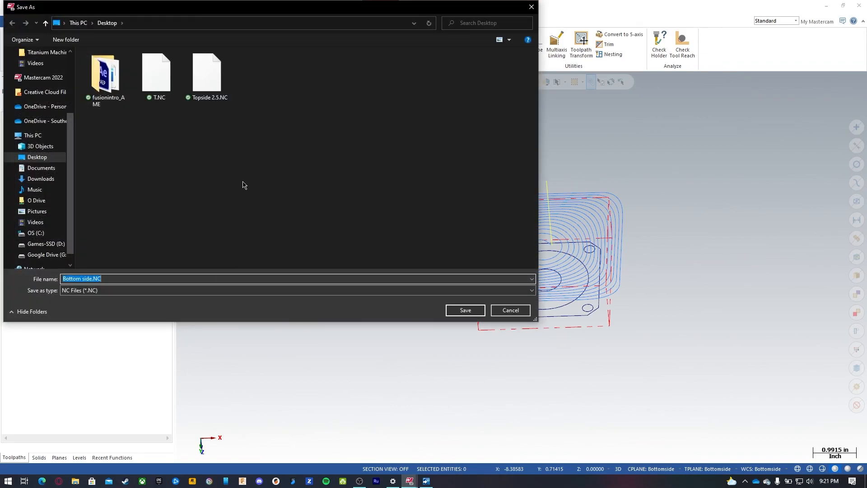
click(476, 311)
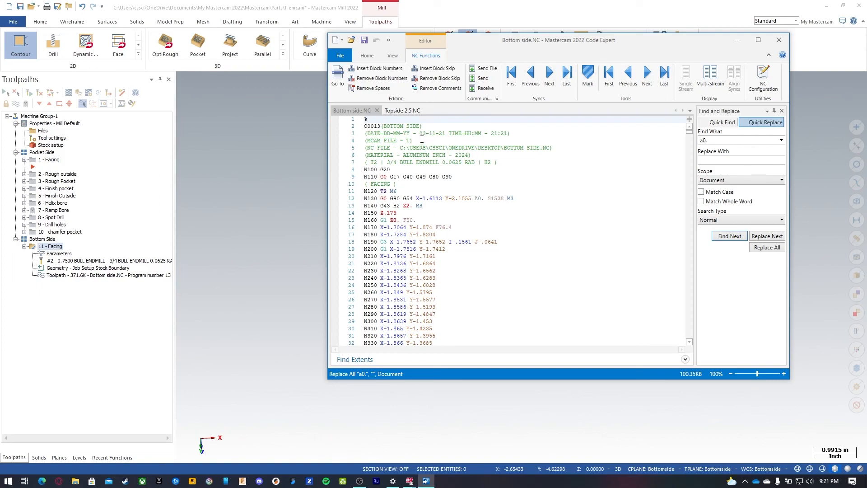
Step: Delete the date, MCAM file and NC file comment lines from the Bottom side program header
drag(580, 148, 310, 130)
key(Delete)
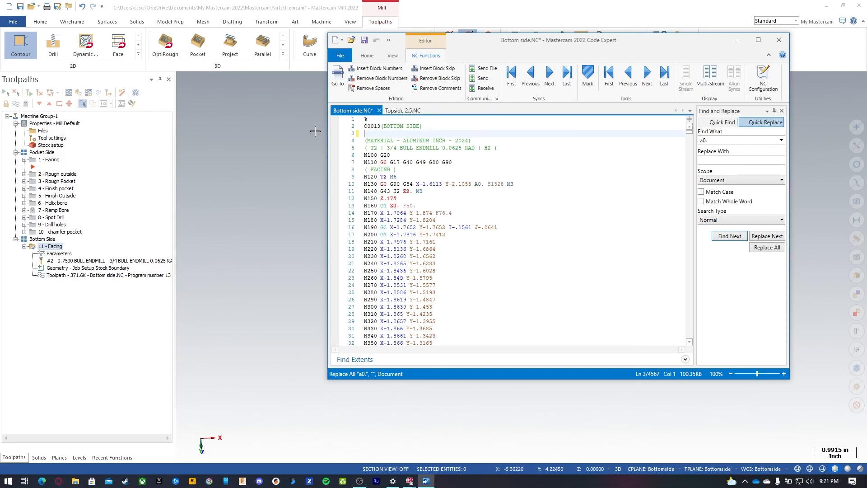
key(Delete)
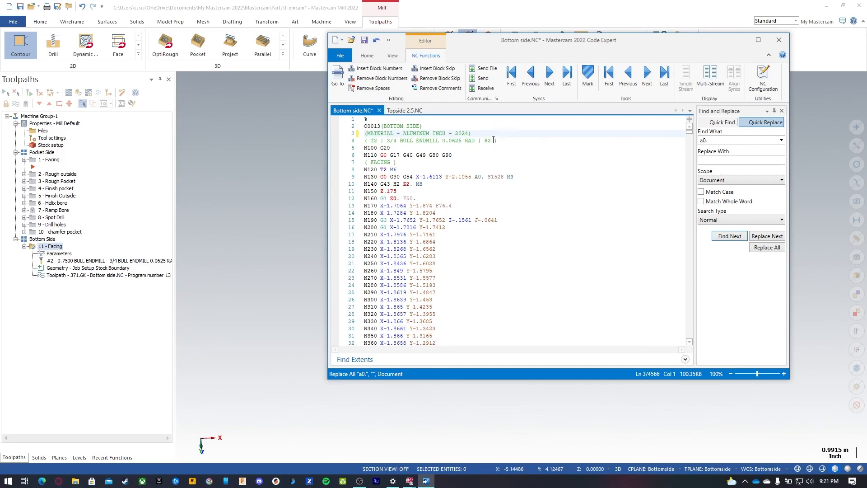
Step: Change the material comment to MATERIAL - 1018 CRMS
drag(466, 131, 402, 134)
text(1018 crms)
click(423, 134)
key(Delete)
key(Delete)
key(Delete)
key(BackSpace)
text(CRMS)
Step: Move M6 onto its own line after T2 and replace all occurrences of A0. with nothing
click(390, 169)
key(Return)
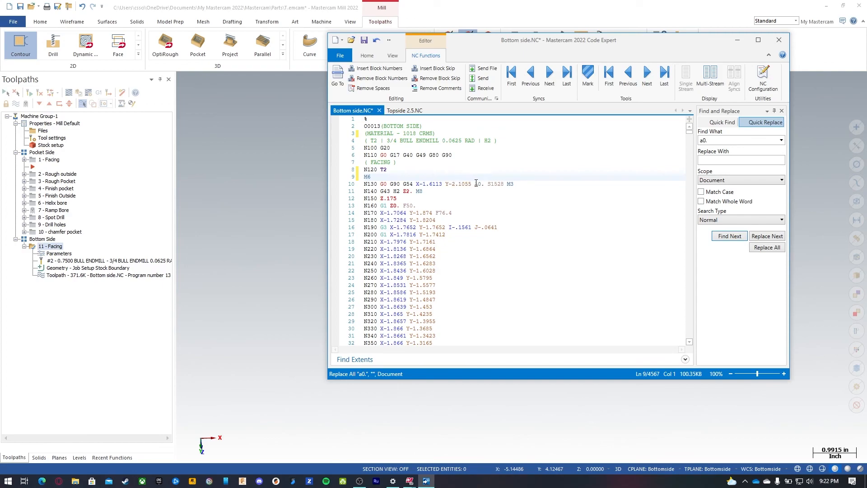
click(767, 247)
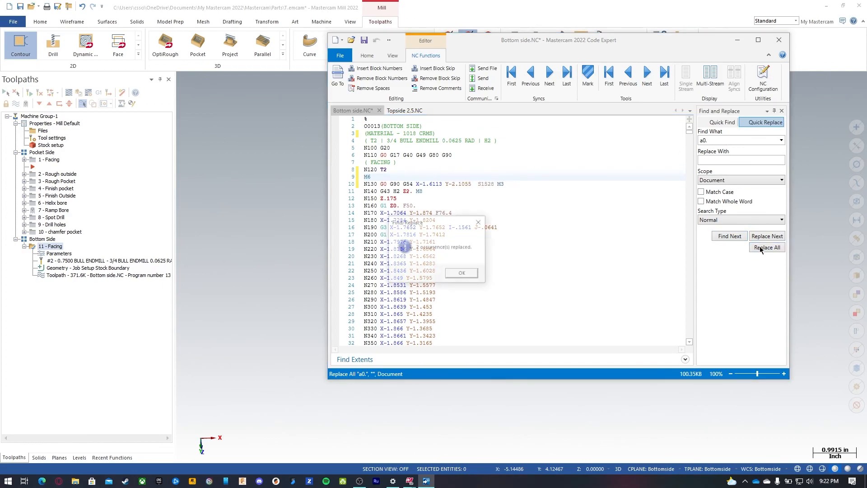
click(462, 274)
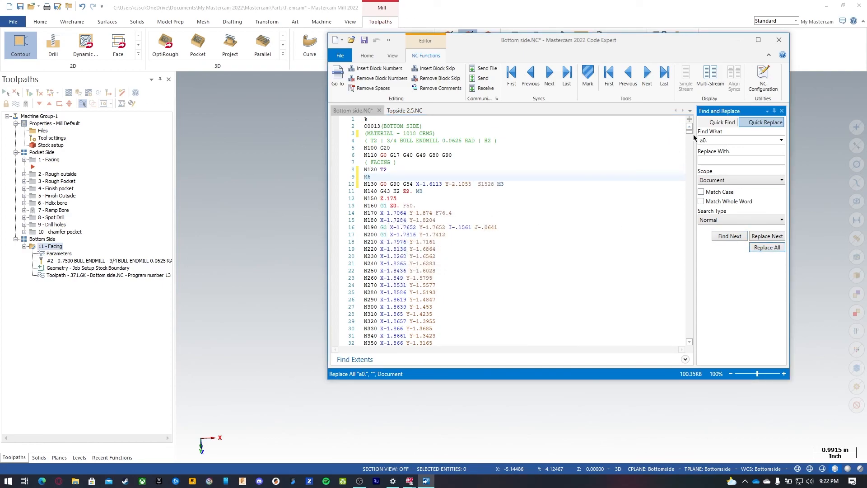
Step: Delete X0. from the final G28 line, save the Bottom side program and minimize the editor
drag(689, 132, 681, 342)
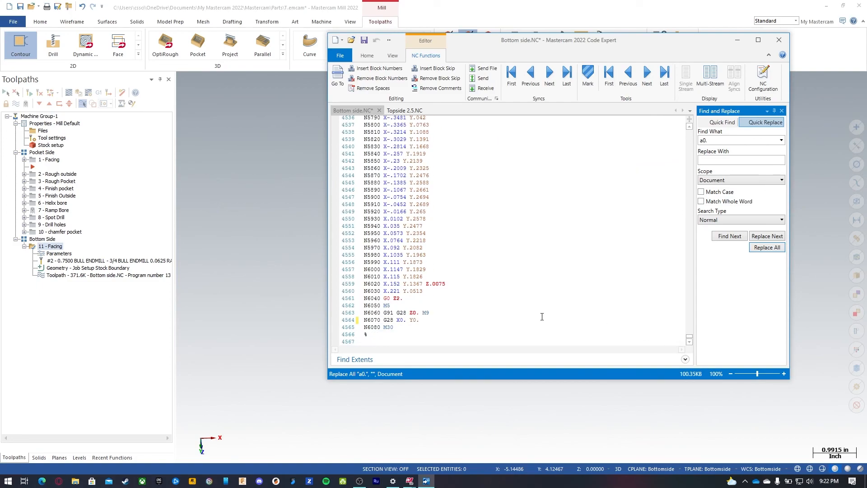
click(405, 319)
key(BackSpace)
key(BackSpace)
key(BackSpace)
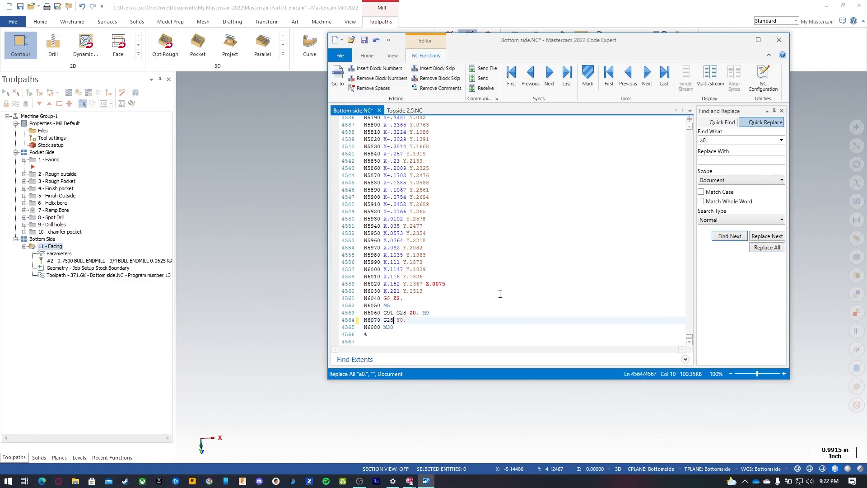
click(365, 40)
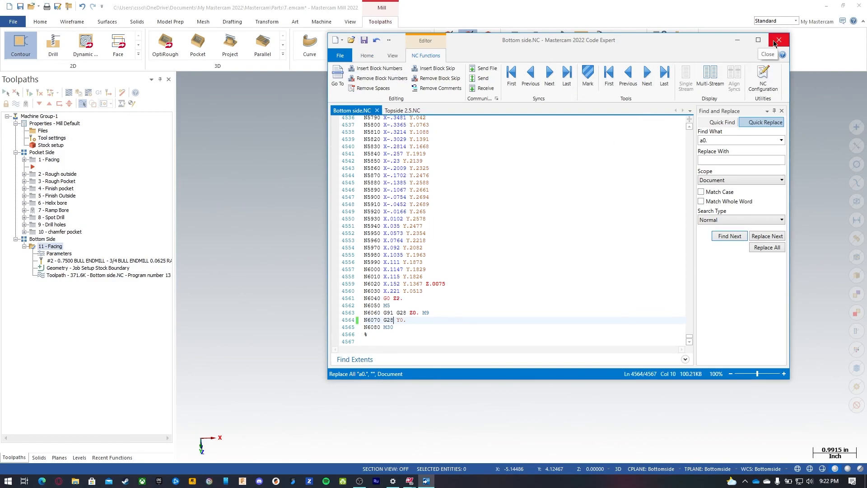
click(735, 41)
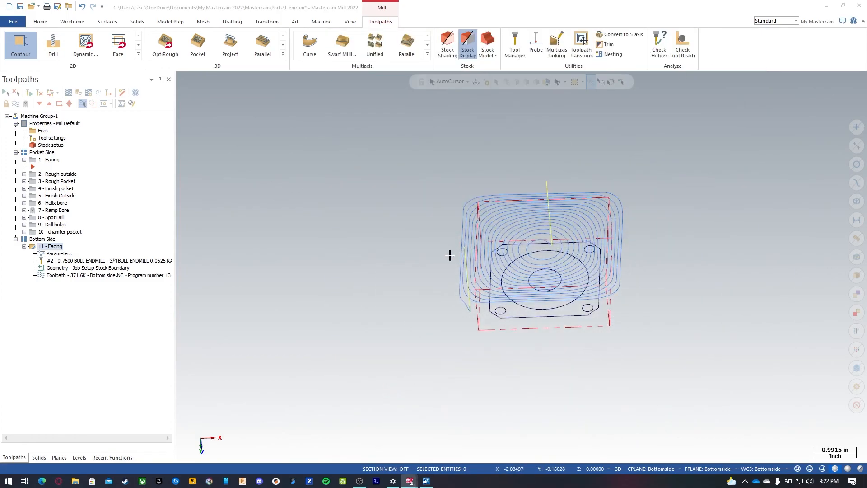